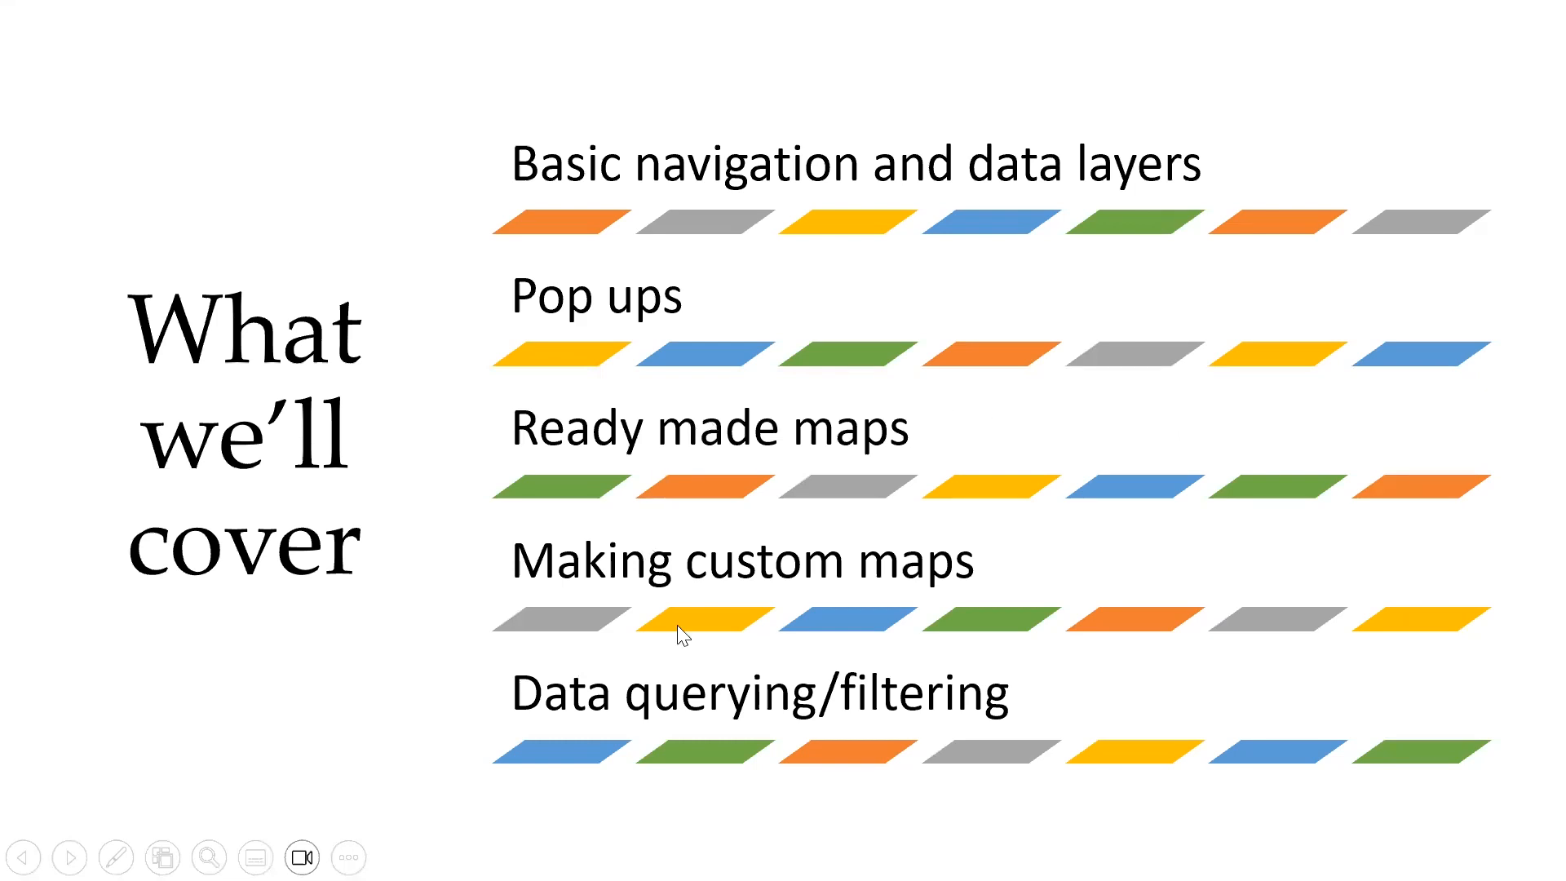
Switch from the presentation to the South Central PA map in ArcGIS Map Viewer and view the full county region
key("Right")
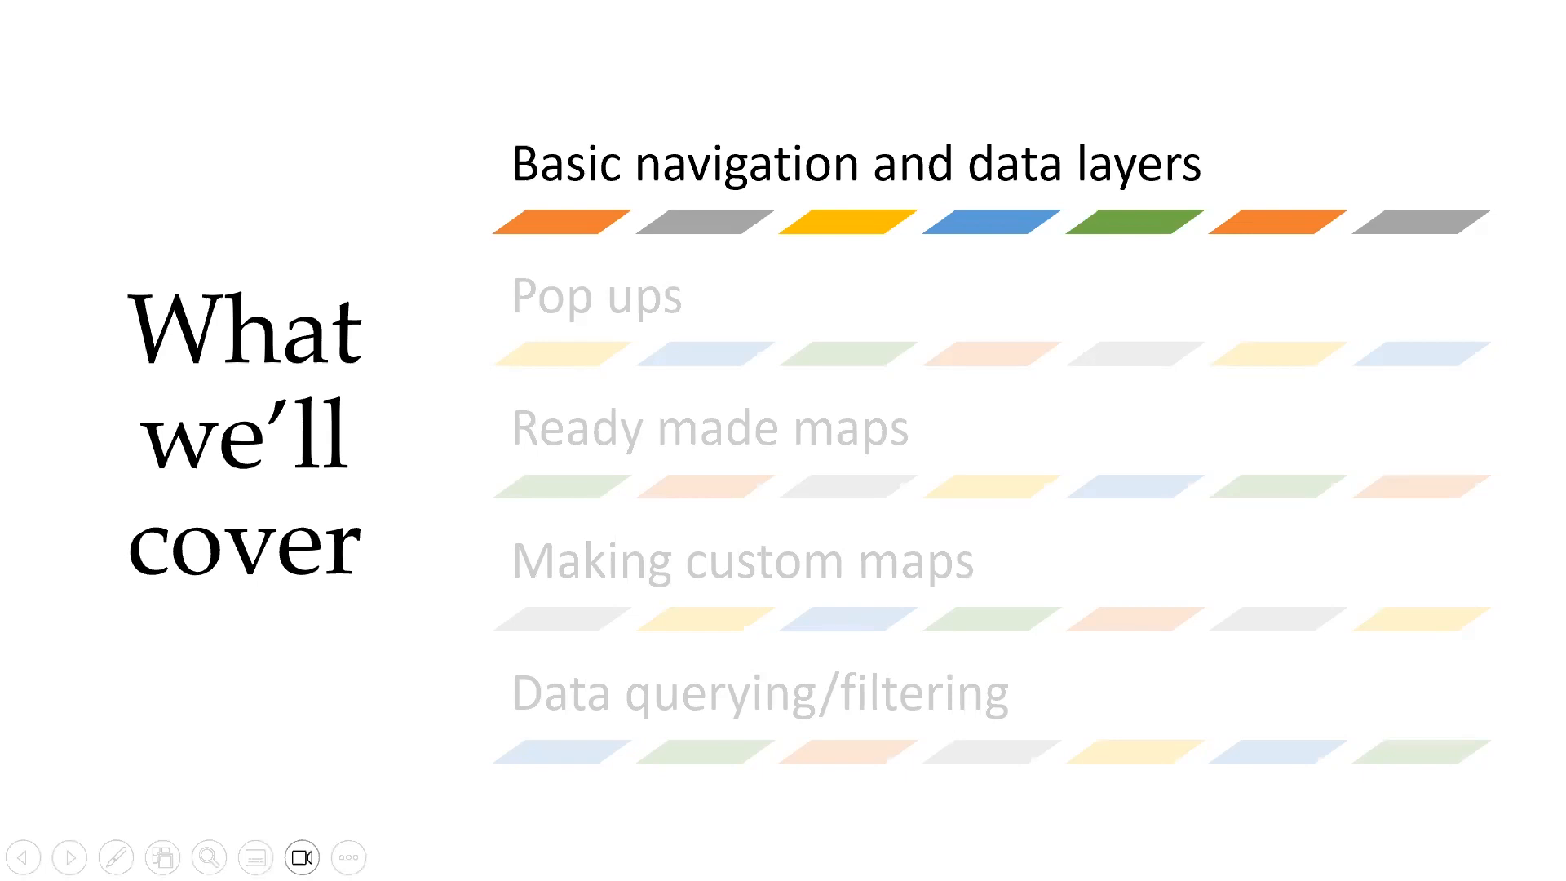
key("alt+Tab")
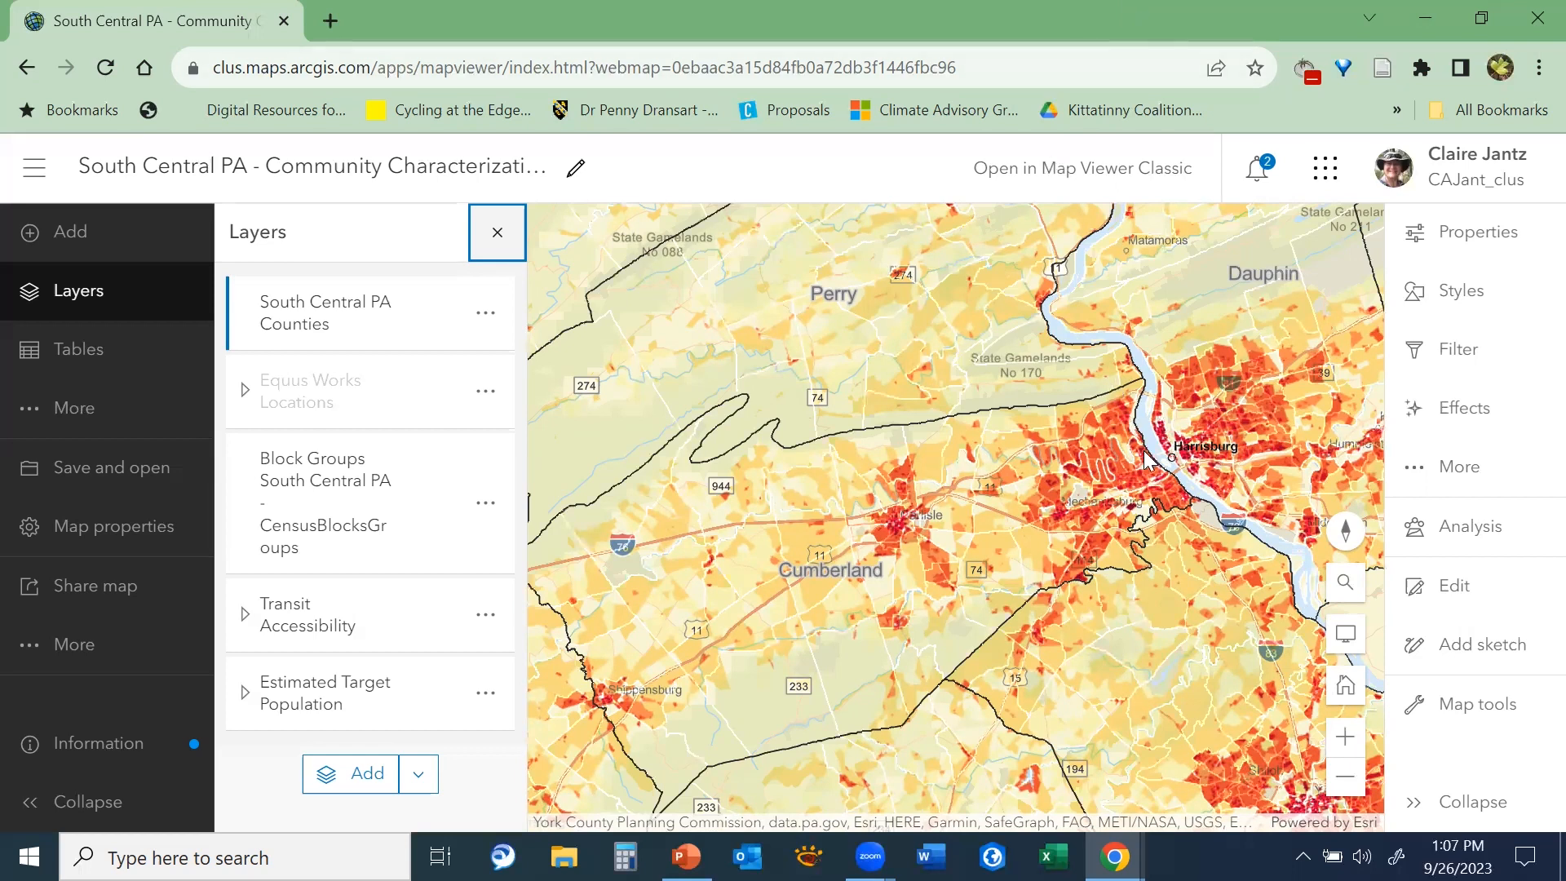
scroll(1146, 458, "down", 2)
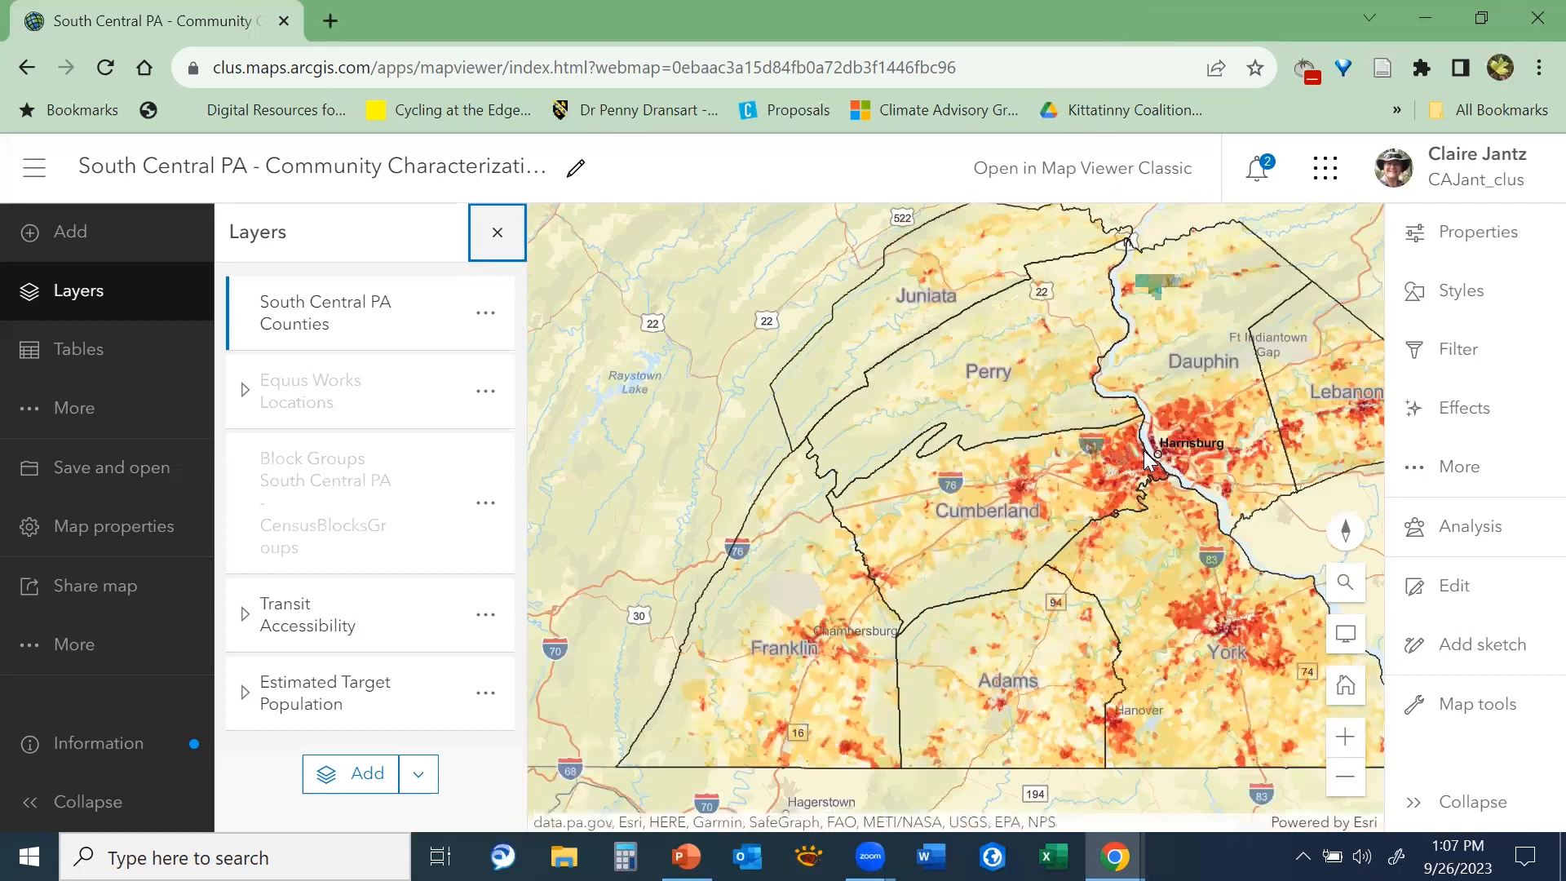
left_click_drag(1135, 461, 977, 447)
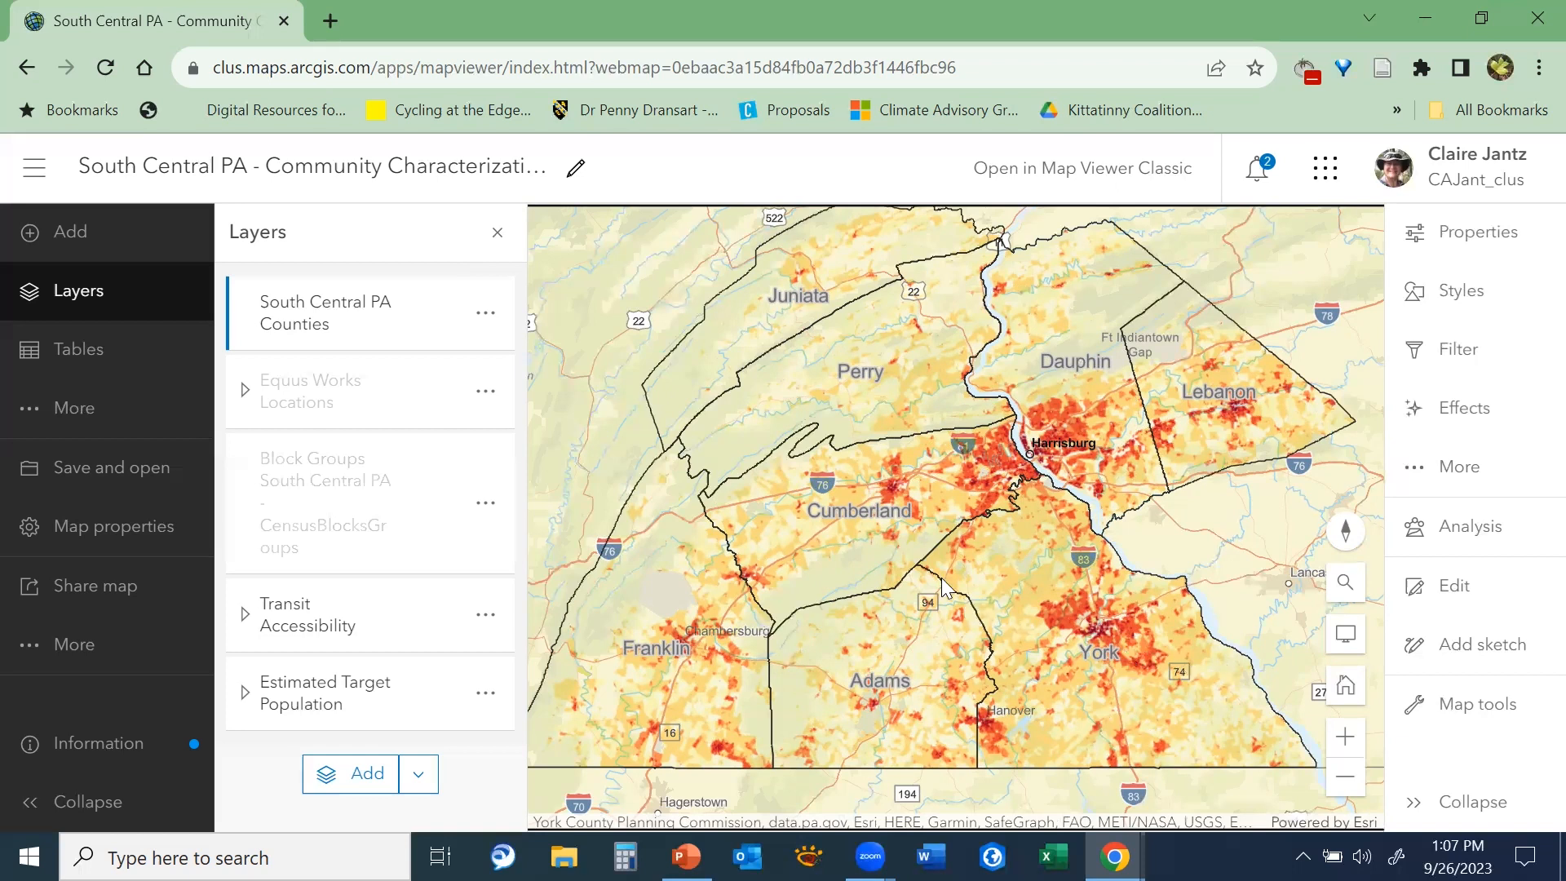
Zoom the map in on the Carlisle area to examine its office locations and service area limit
scroll(942, 585, "up", 1)
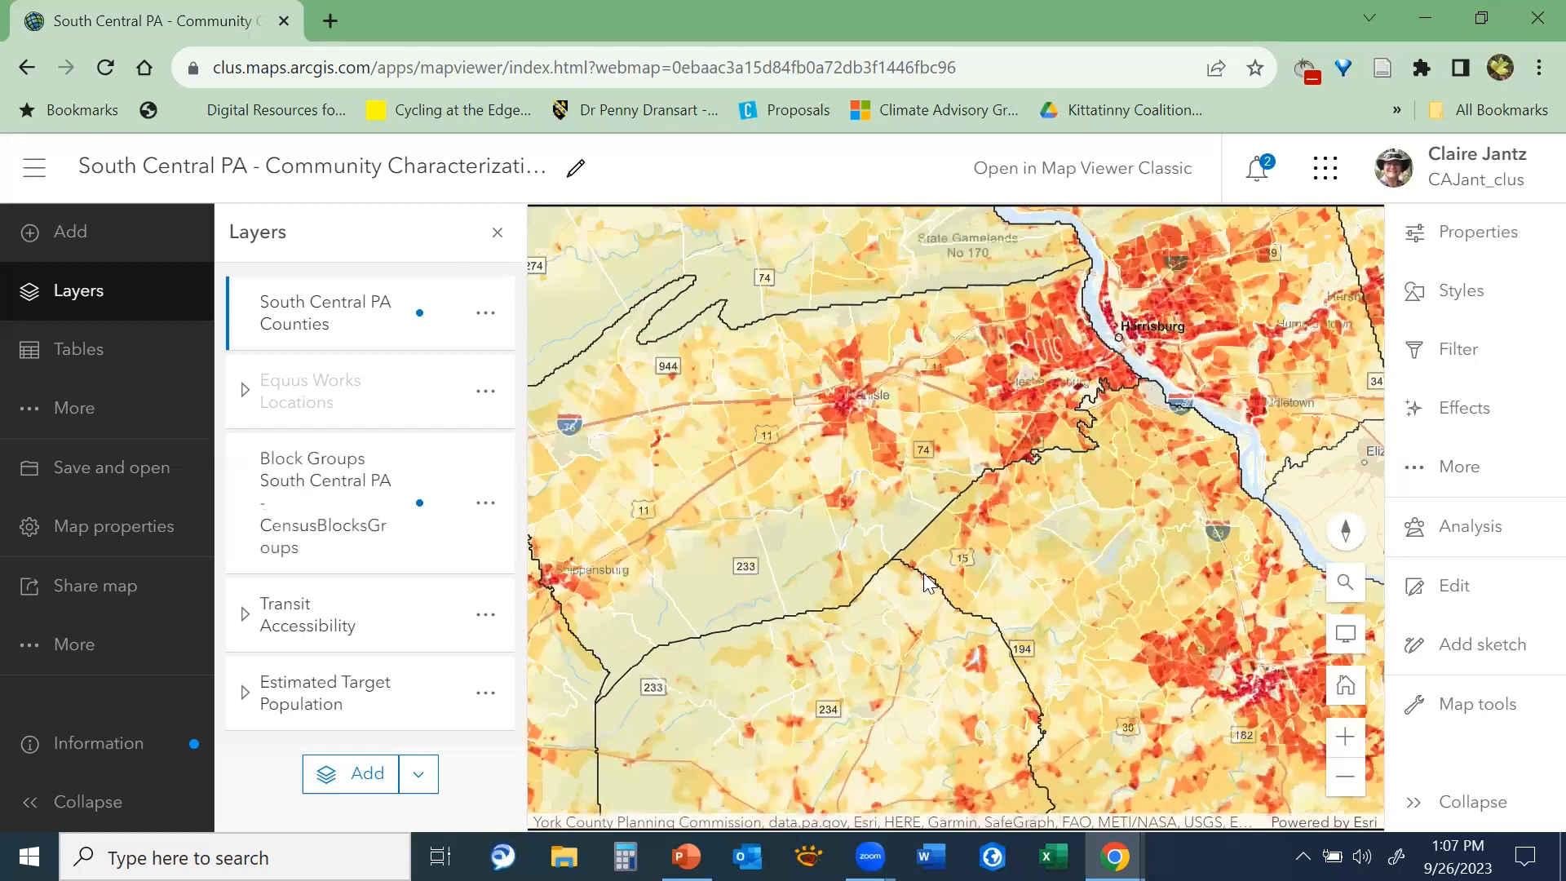
left_click_drag(922, 573, 976, 678)
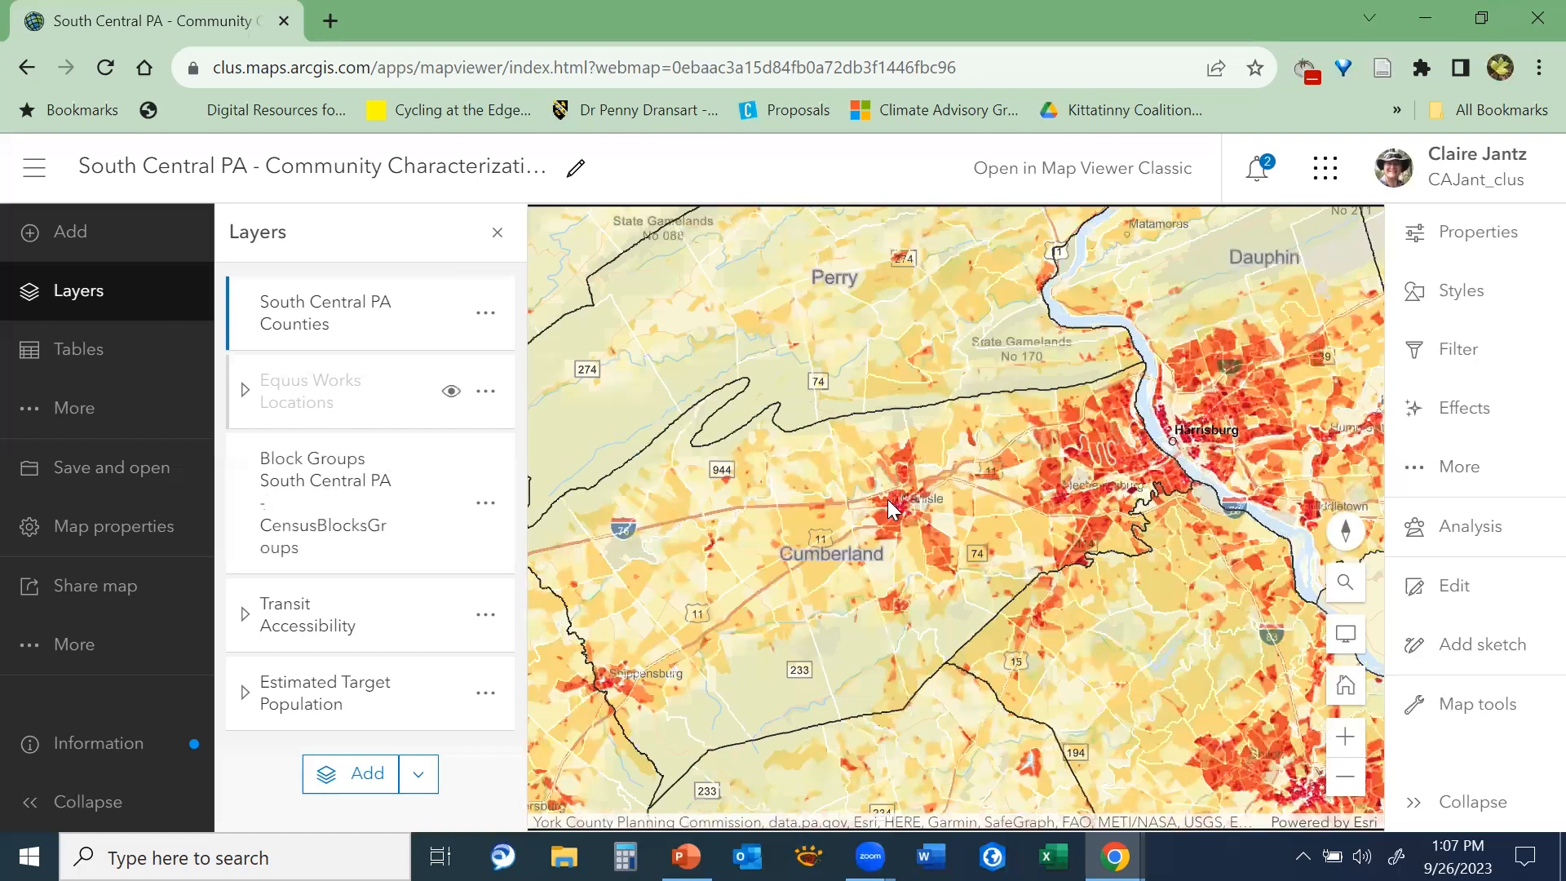
scroll(928, 515, "up", 1)
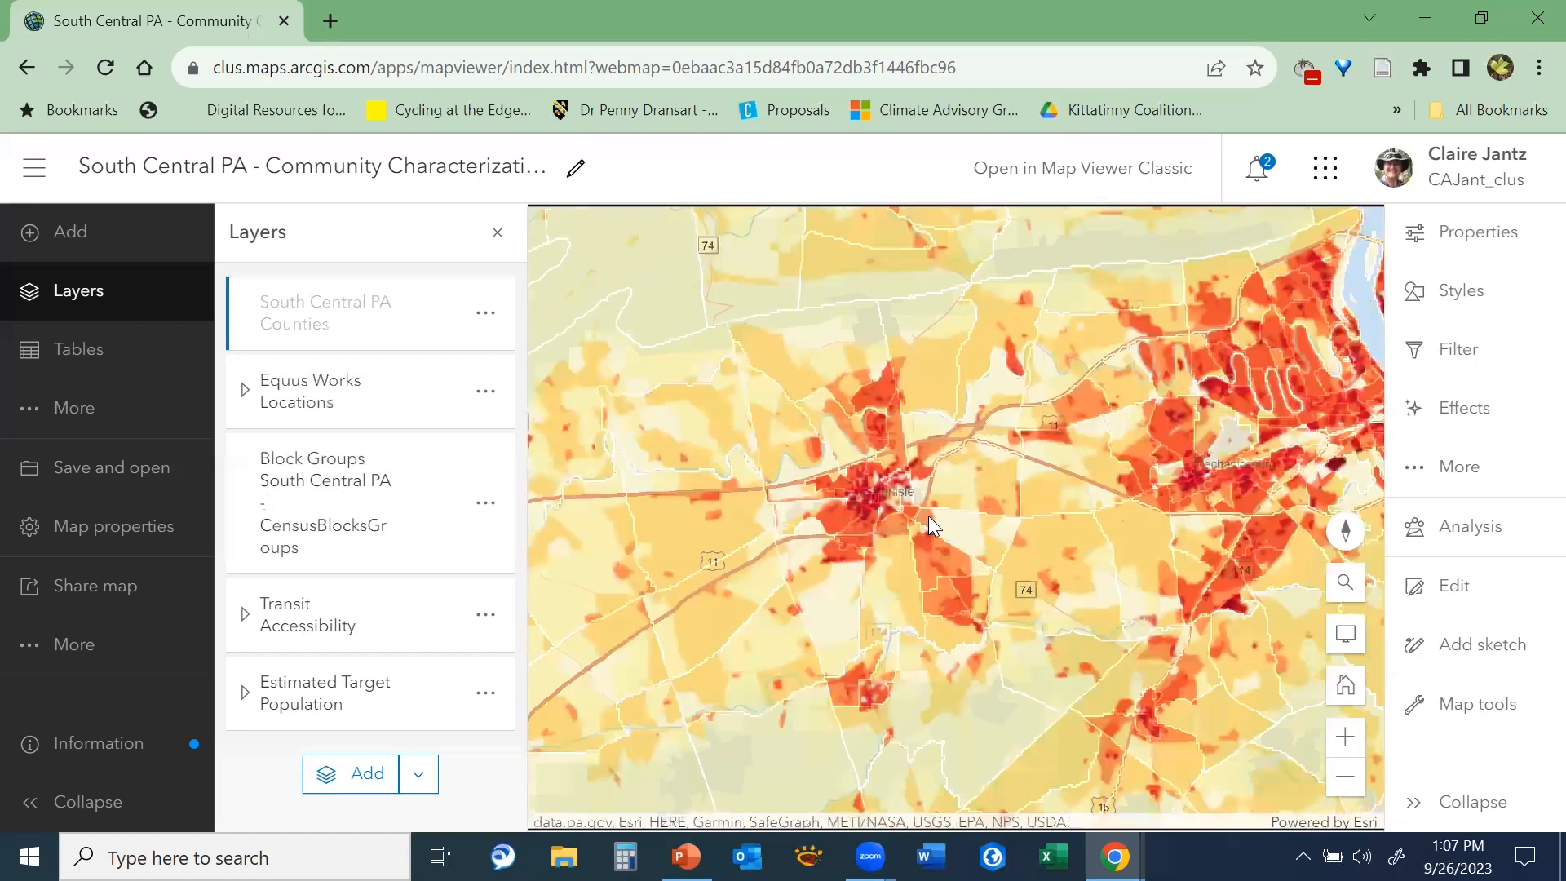
scroll(928, 515, "up", 2)
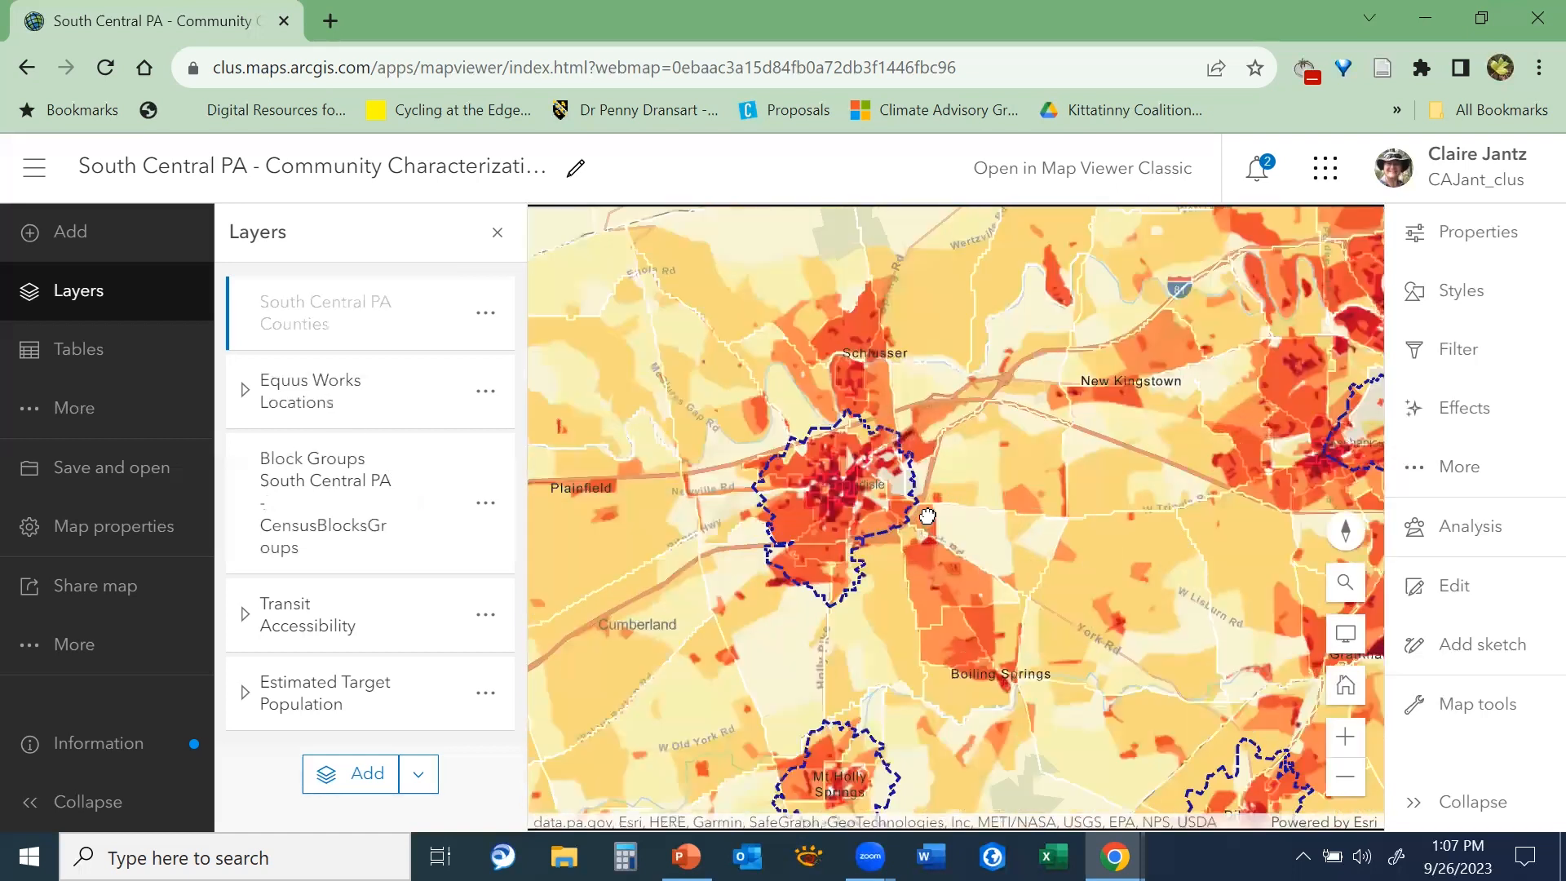
Expand the Equus Works Locations, Transit Accessibility and Estimated Target Population layer groups to examine their sublayers
left_click(244, 391)
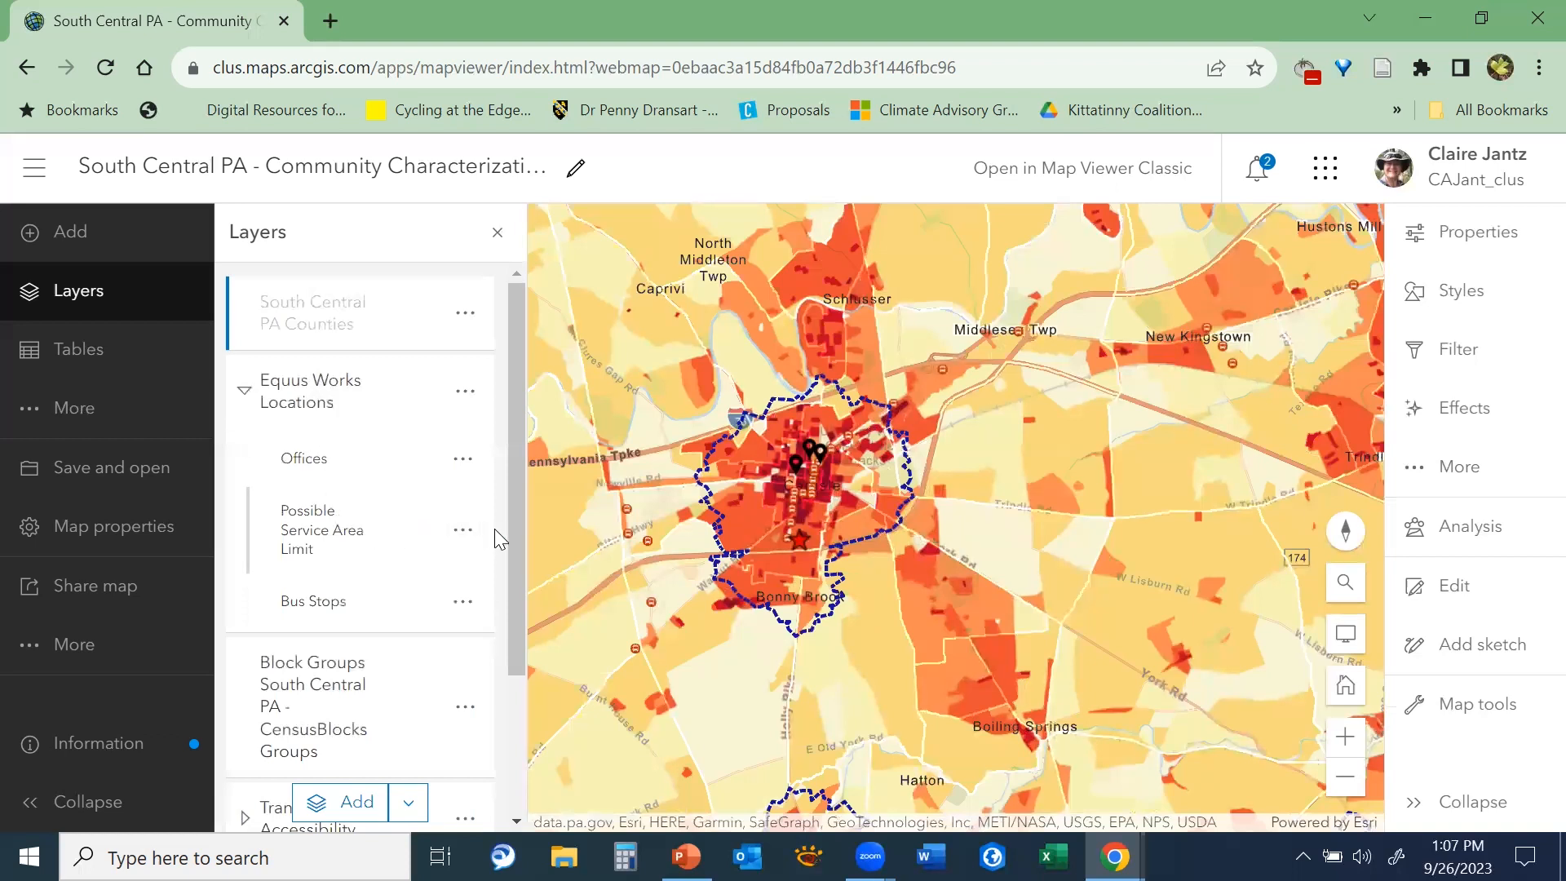
left_click_drag(517, 519, 504, 714)
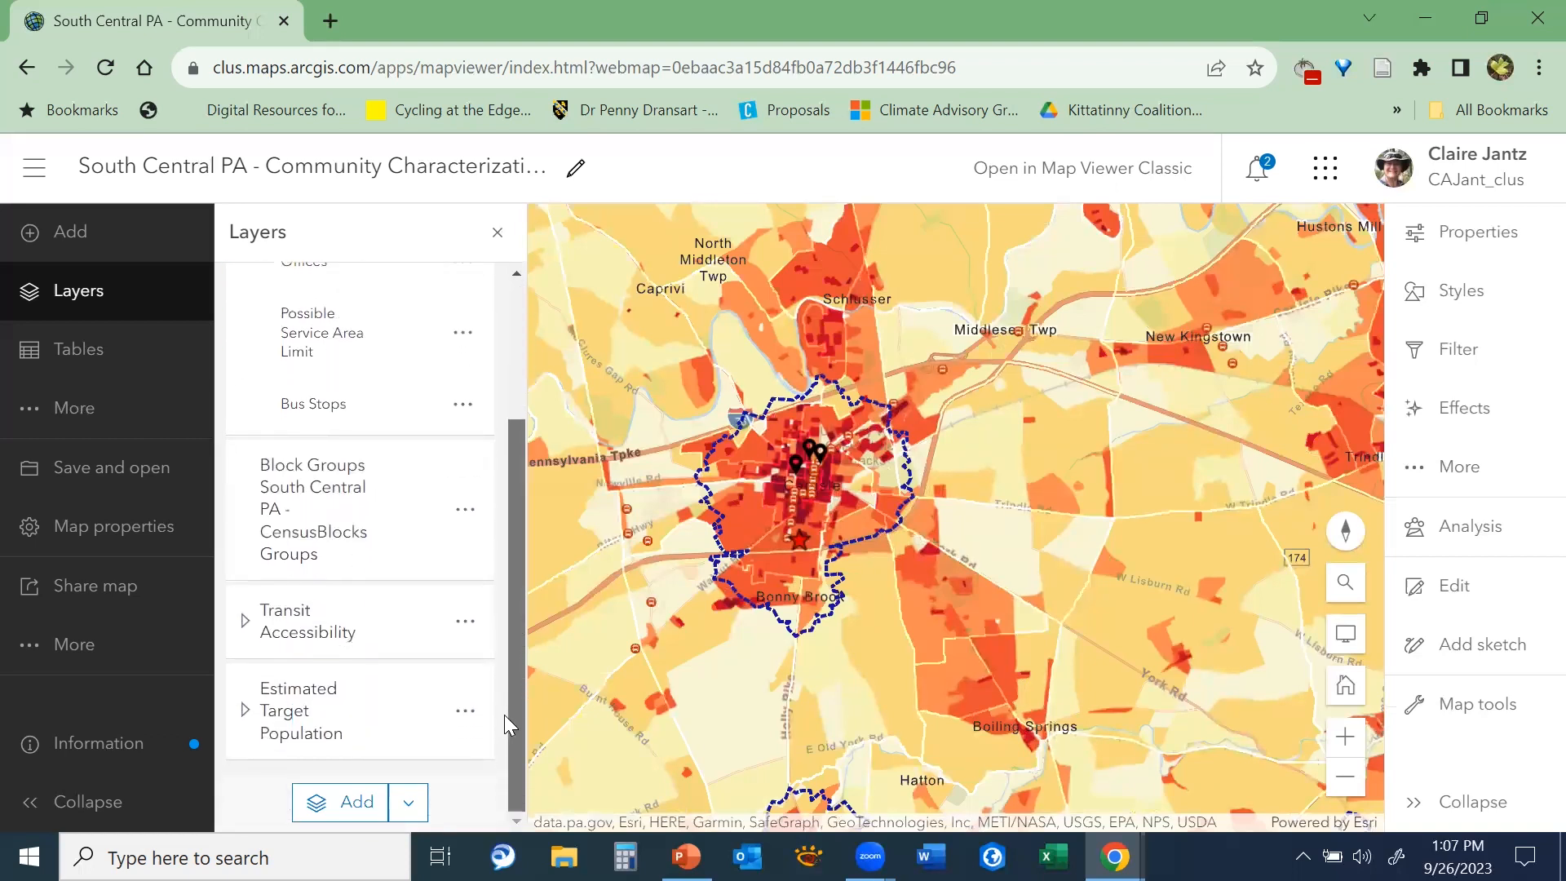
left_click(244, 621)
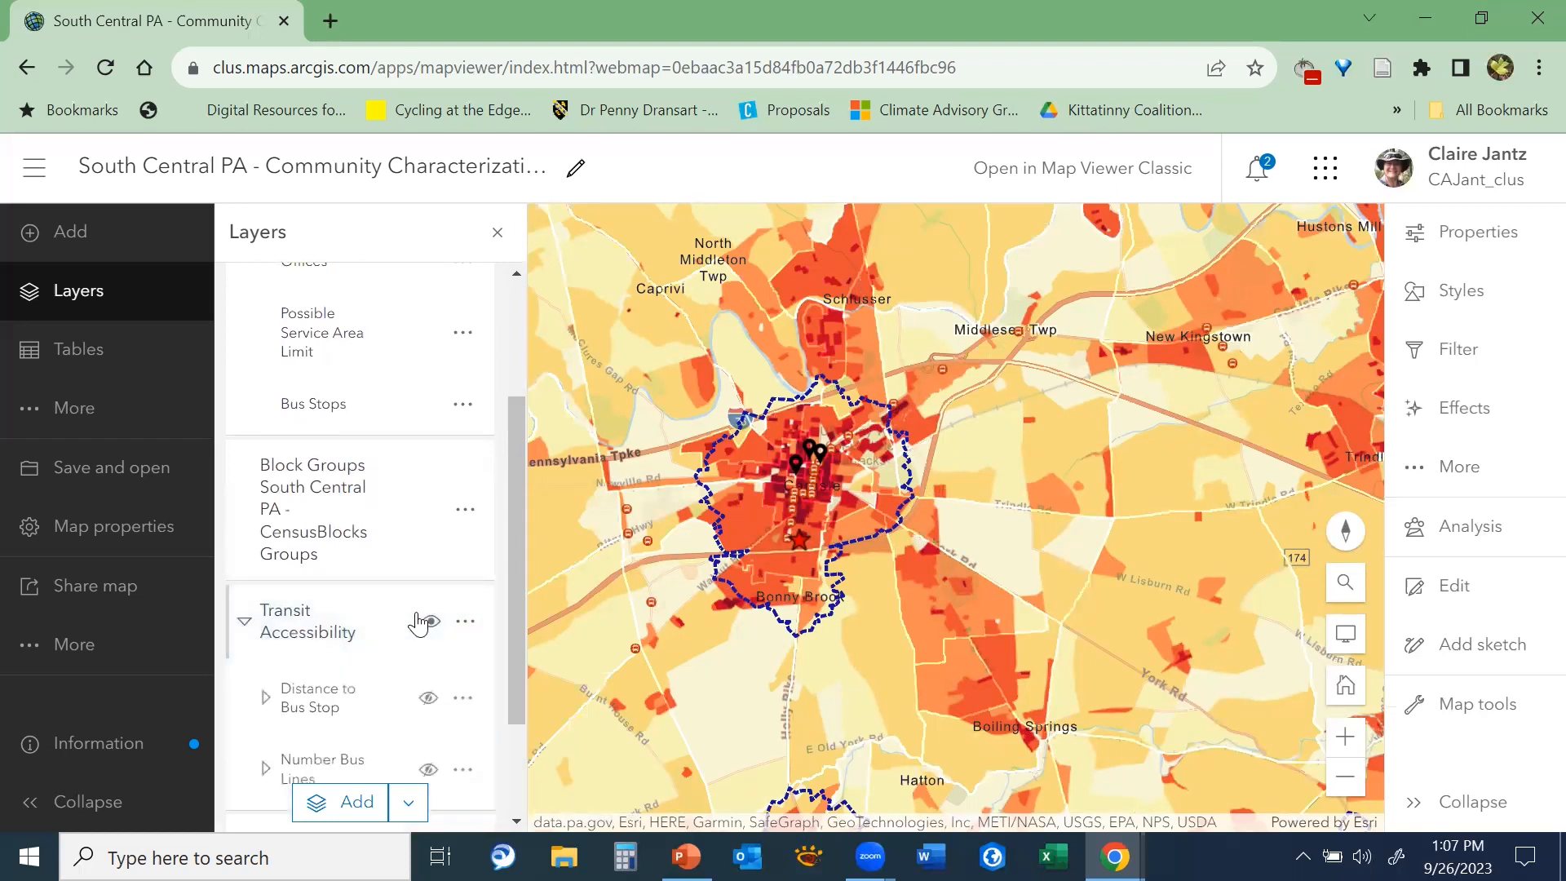
left_click_drag(520, 562, 505, 683)
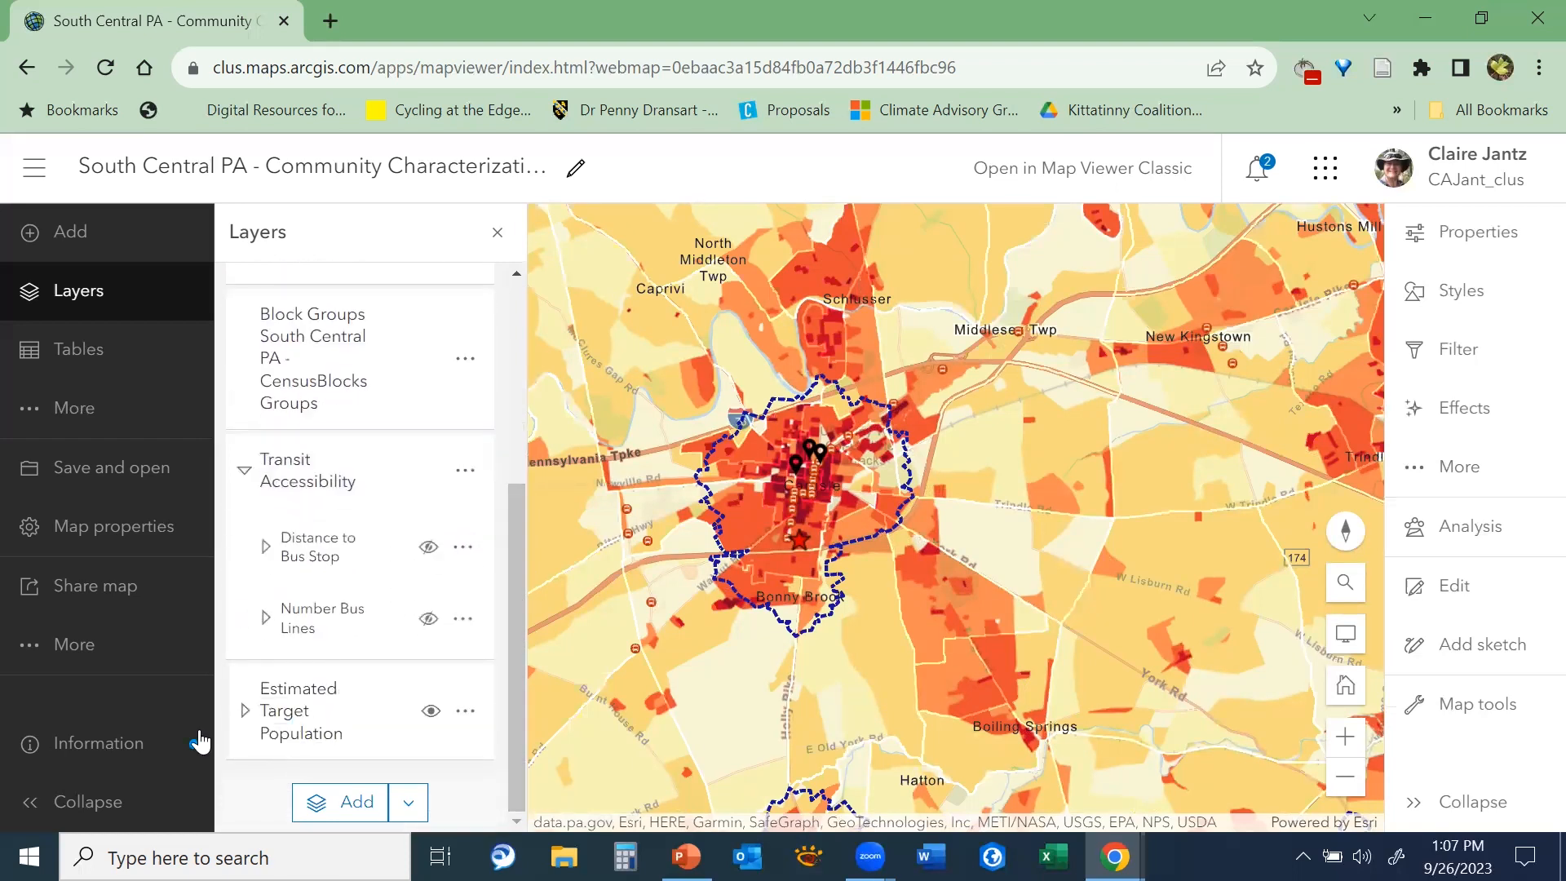
left_click(244, 710)
left_click_drag(514, 543, 524, 364)
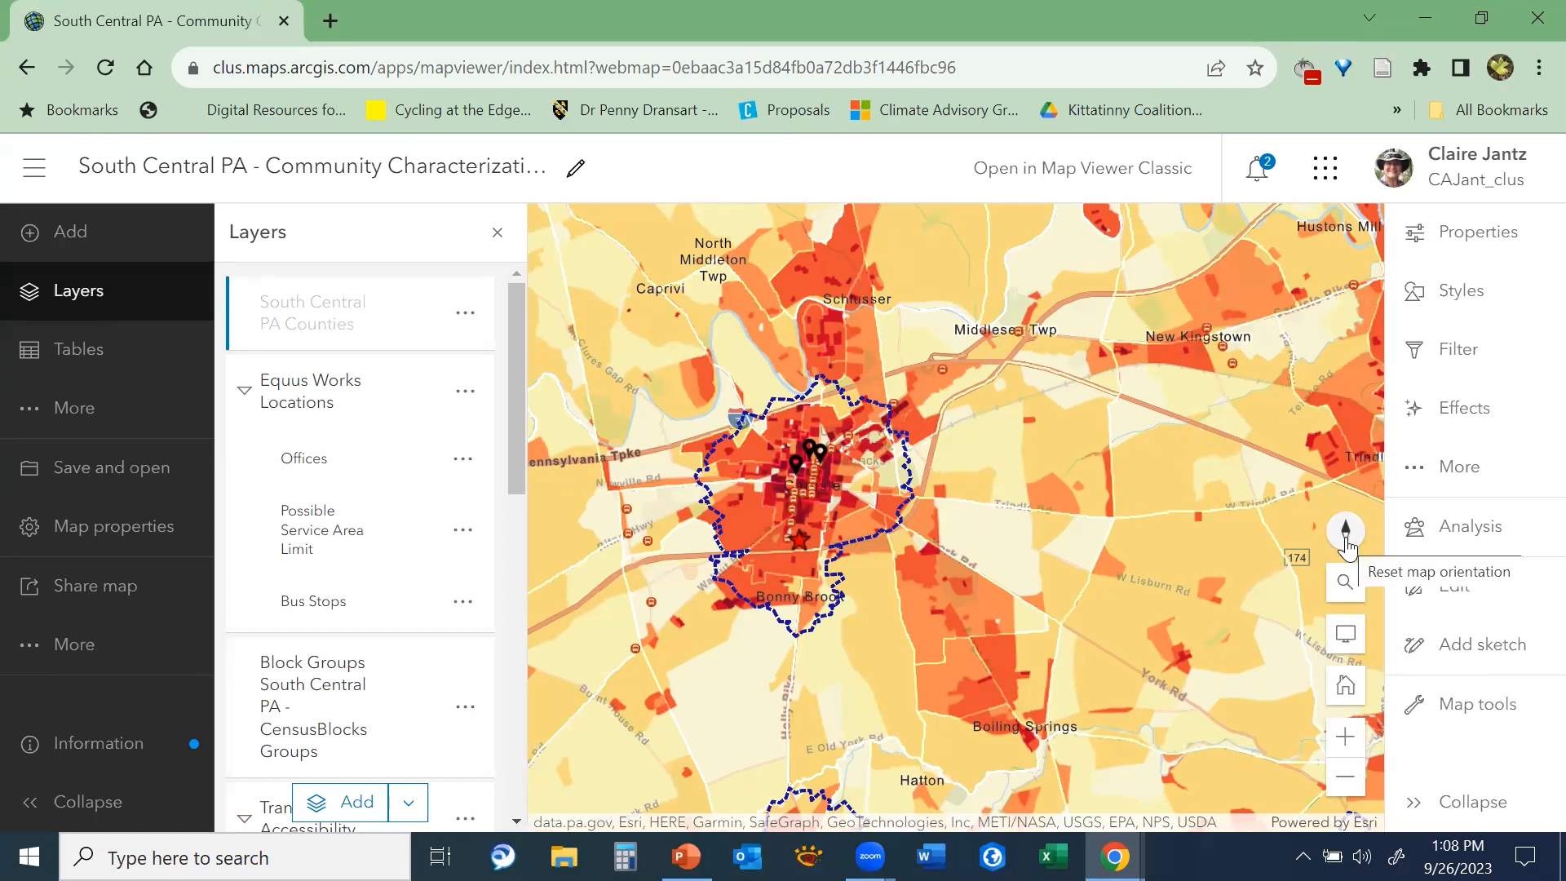
Search the map for York, PA, USA, go to that place and dismiss the search result pop-up
left_click(1344, 594)
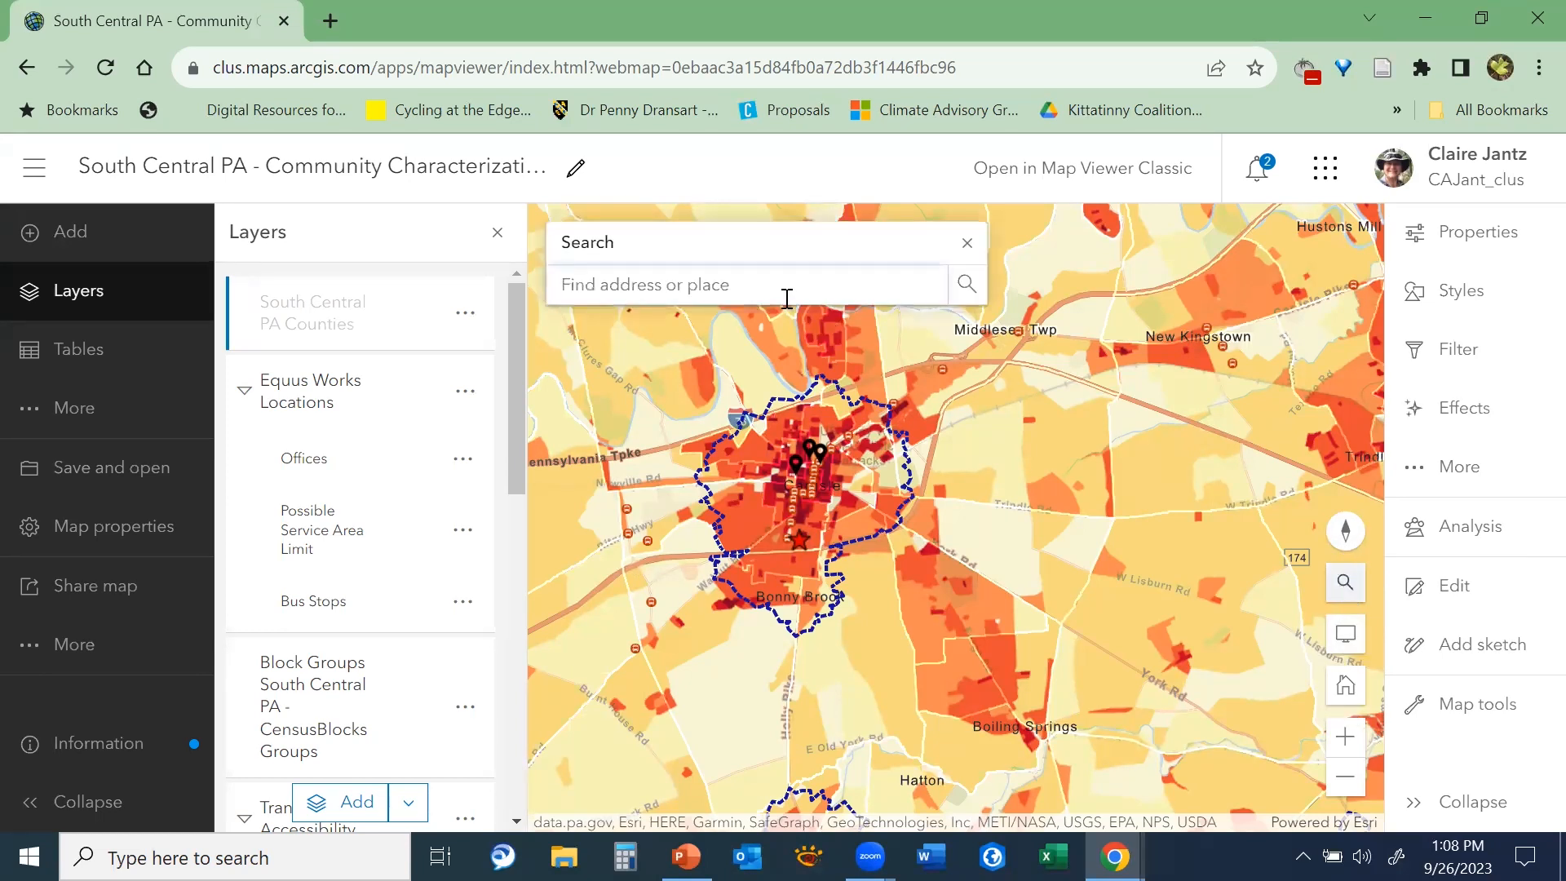
left_click(785, 292)
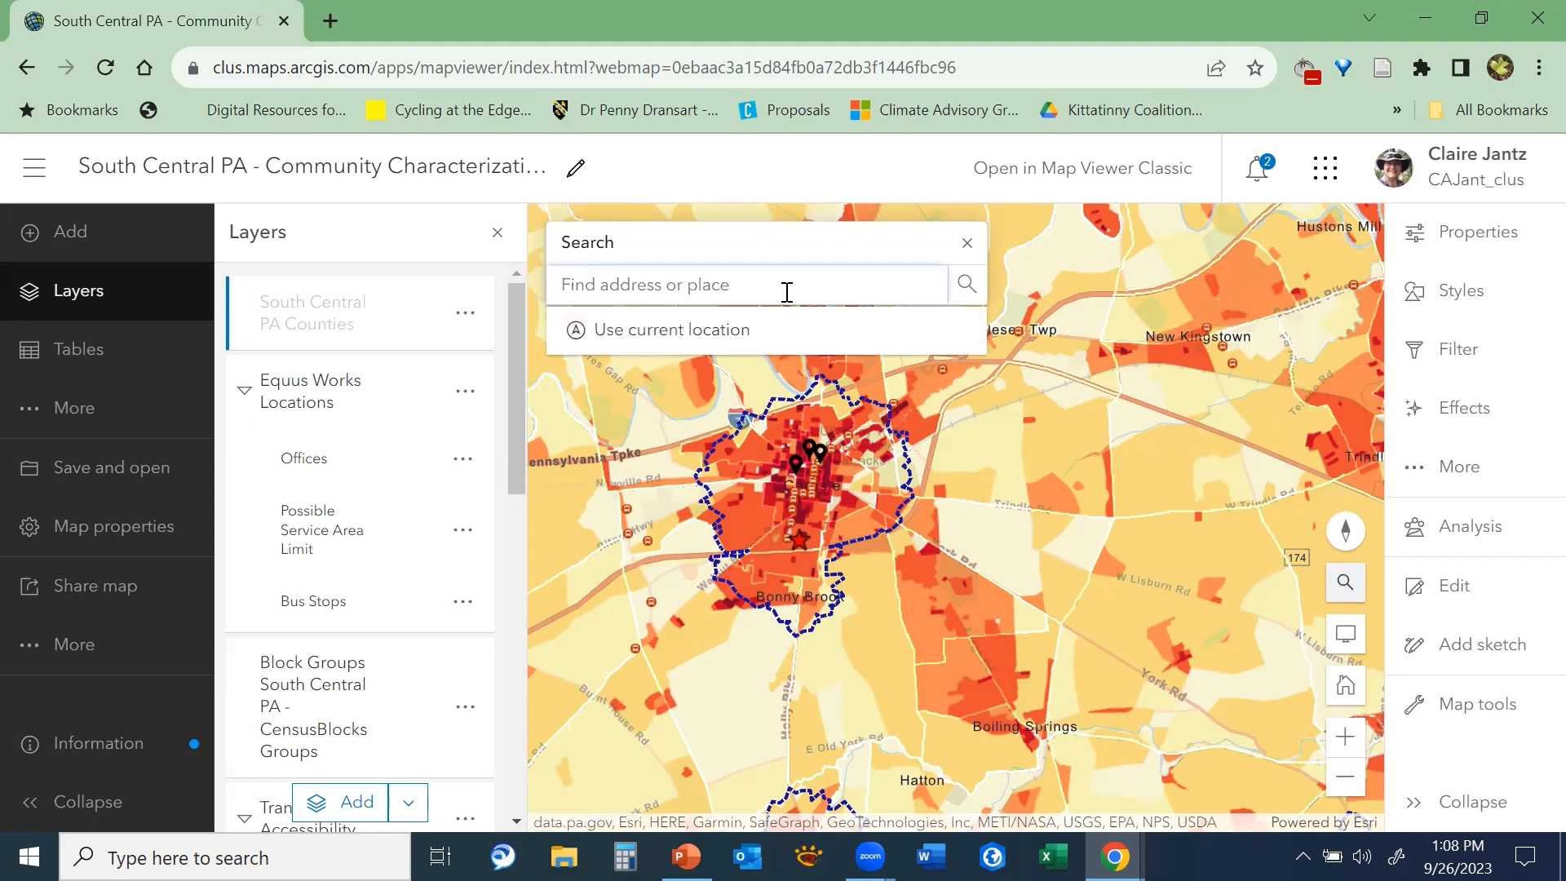
type("yo")
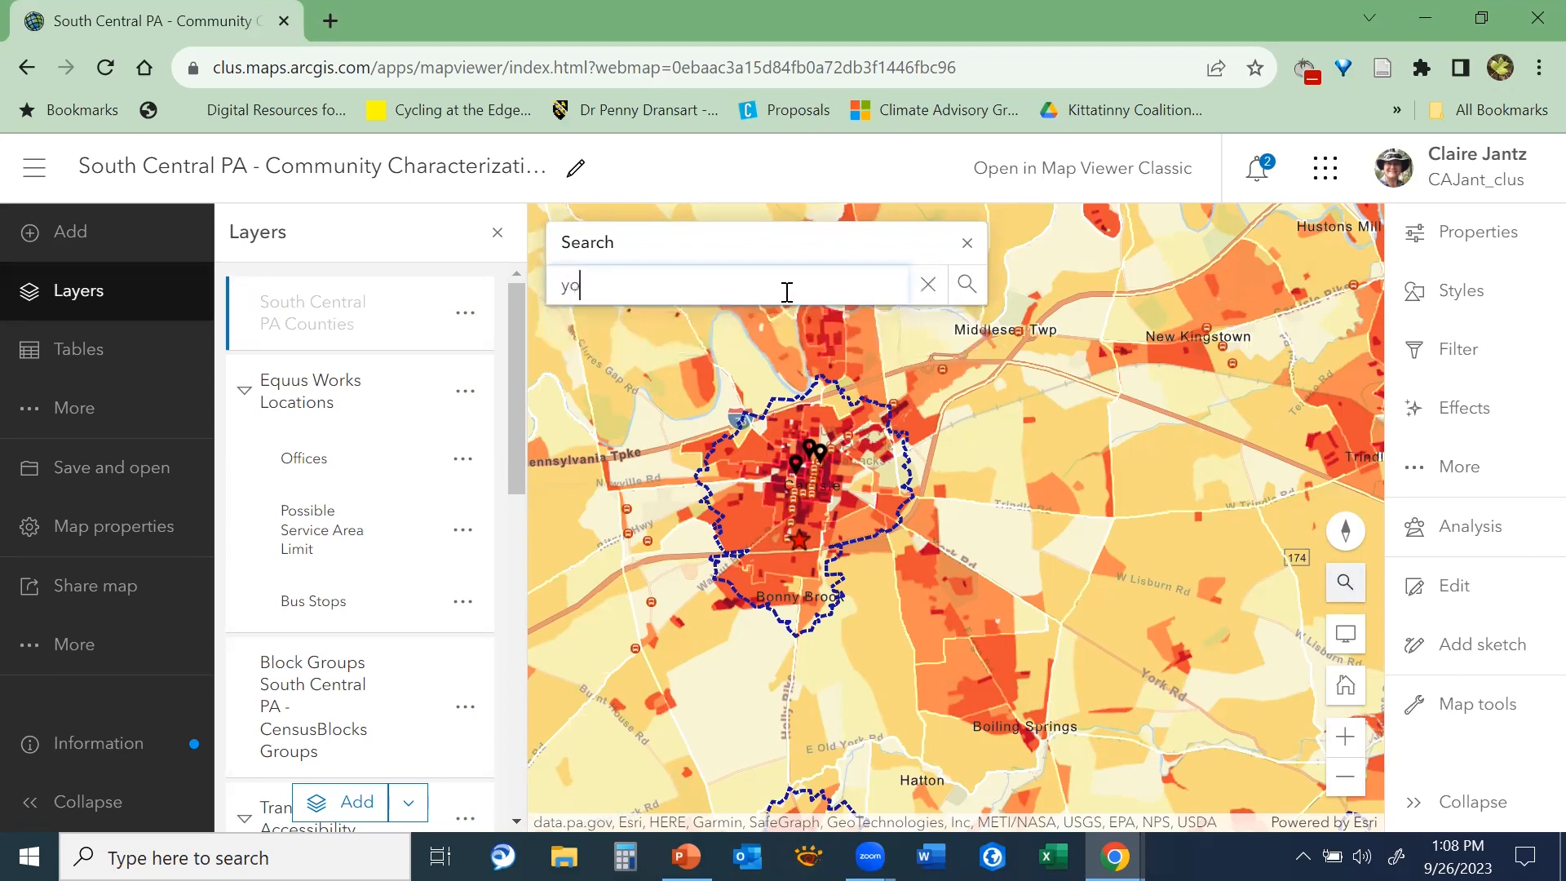
type("rk, pa")
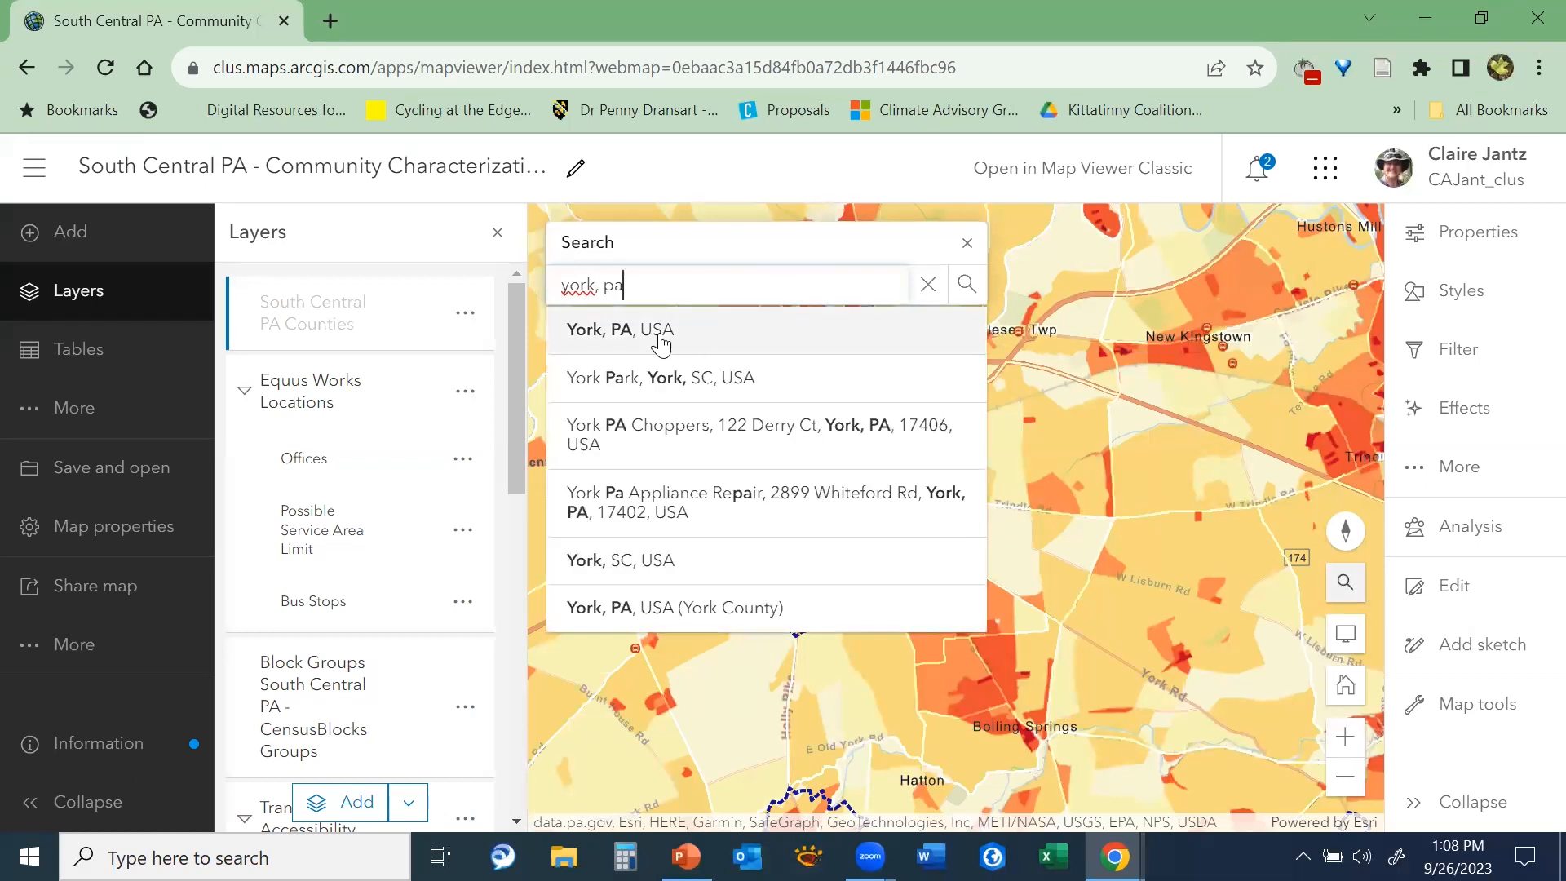
left_click(660, 333)
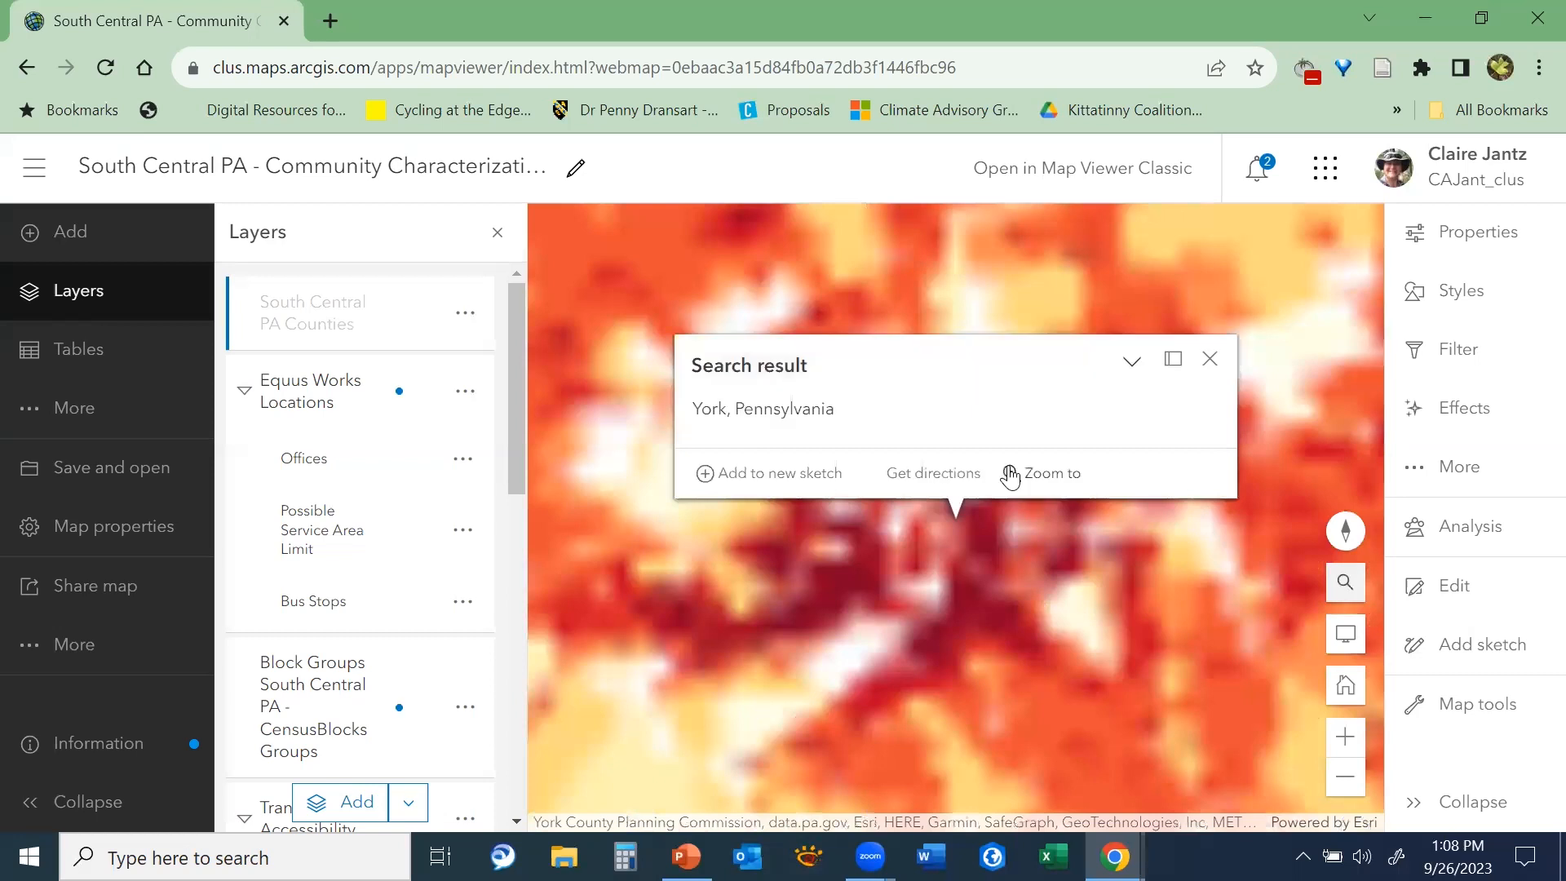
left_click(1210, 365)
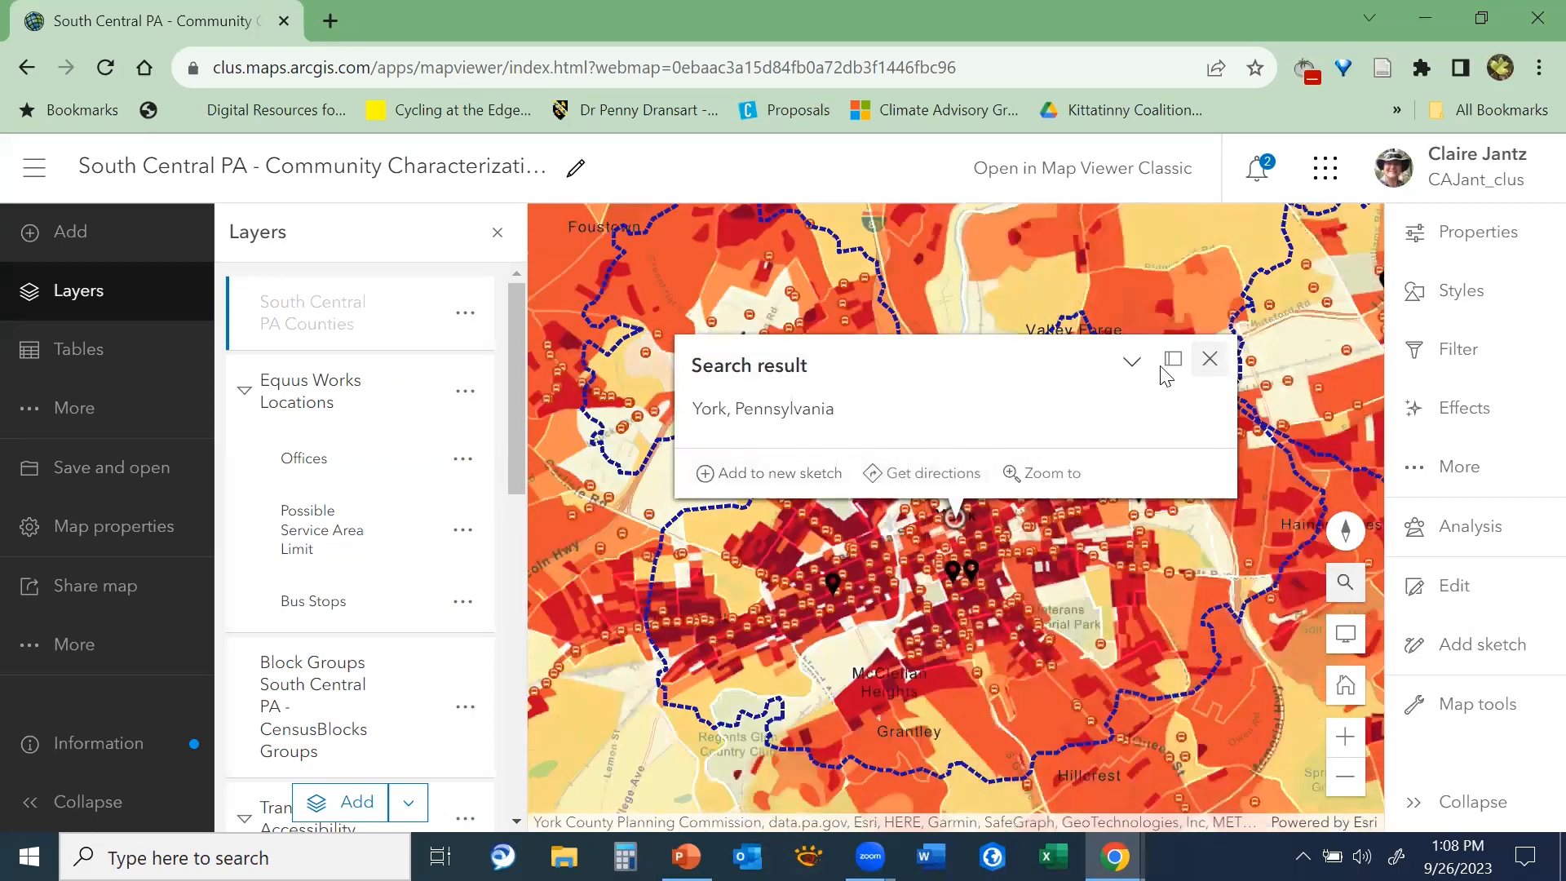
Display the map legend to examine the office symbols, and return to the layer list
scroll(359, 448, "down", 2)
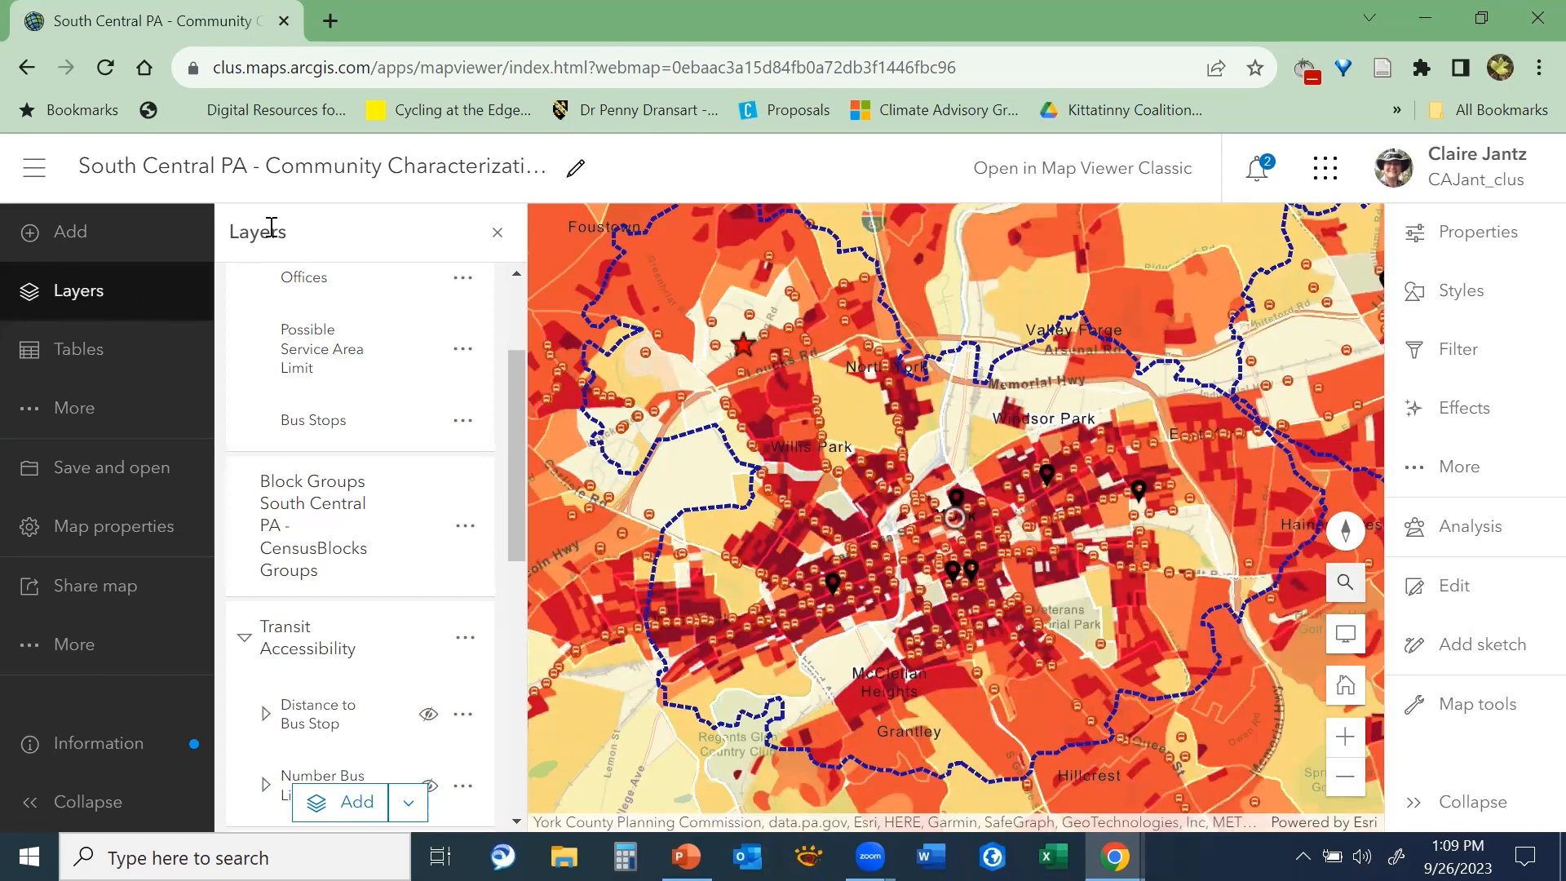
left_click(36, 413)
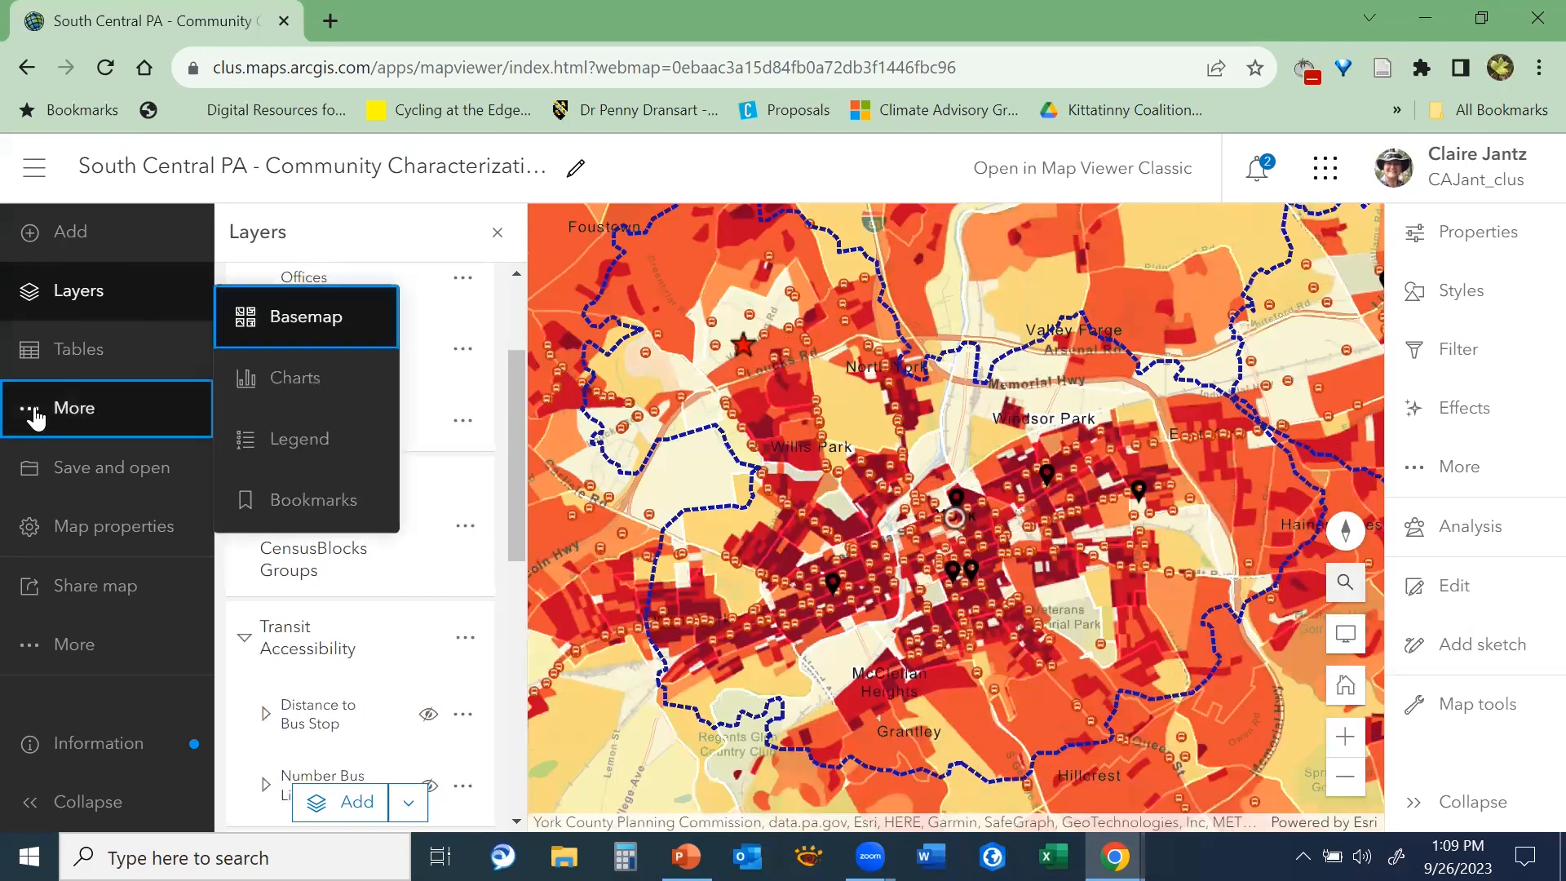
left_click(284, 444)
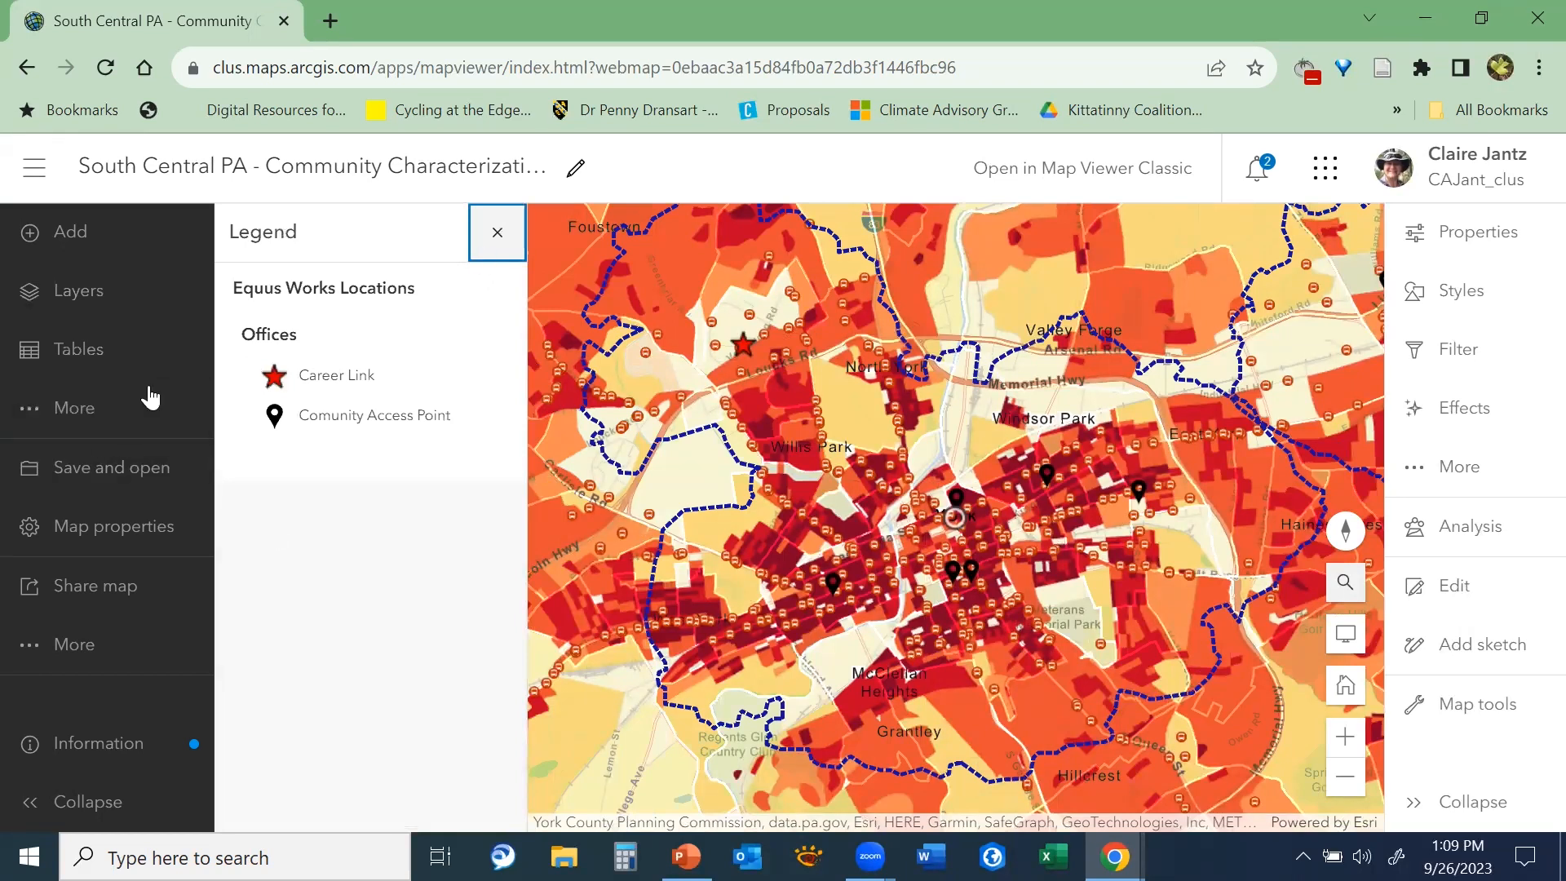
left_click(85, 308)
Show the map's bookmarks and visit South Central PA, Capitol Area, Gettysburg and Shippensburg in turn
left_click(73, 408)
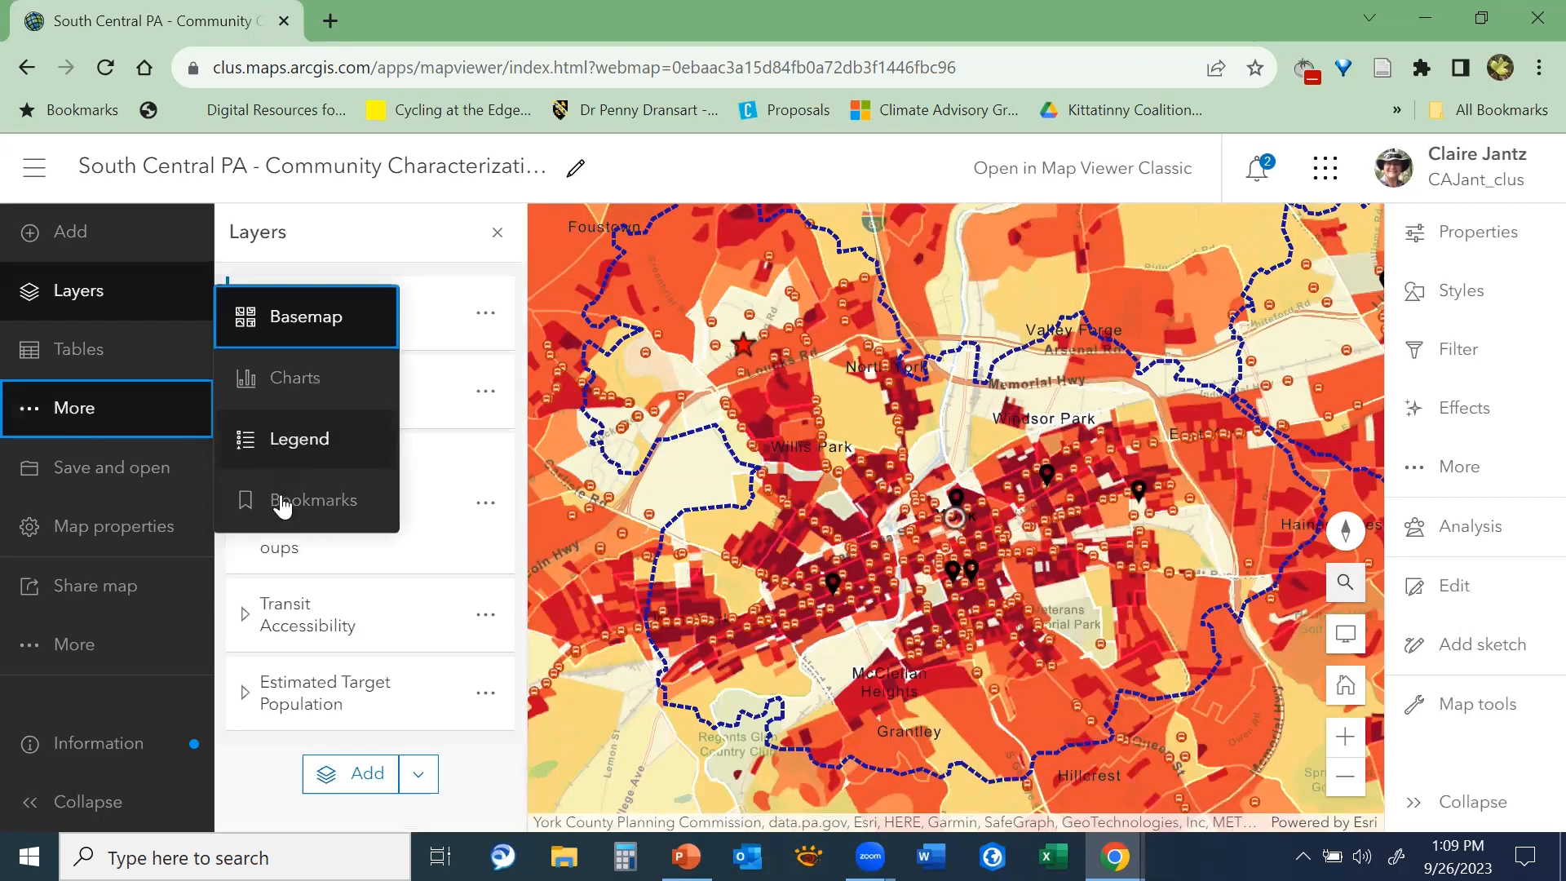
left_click(282, 503)
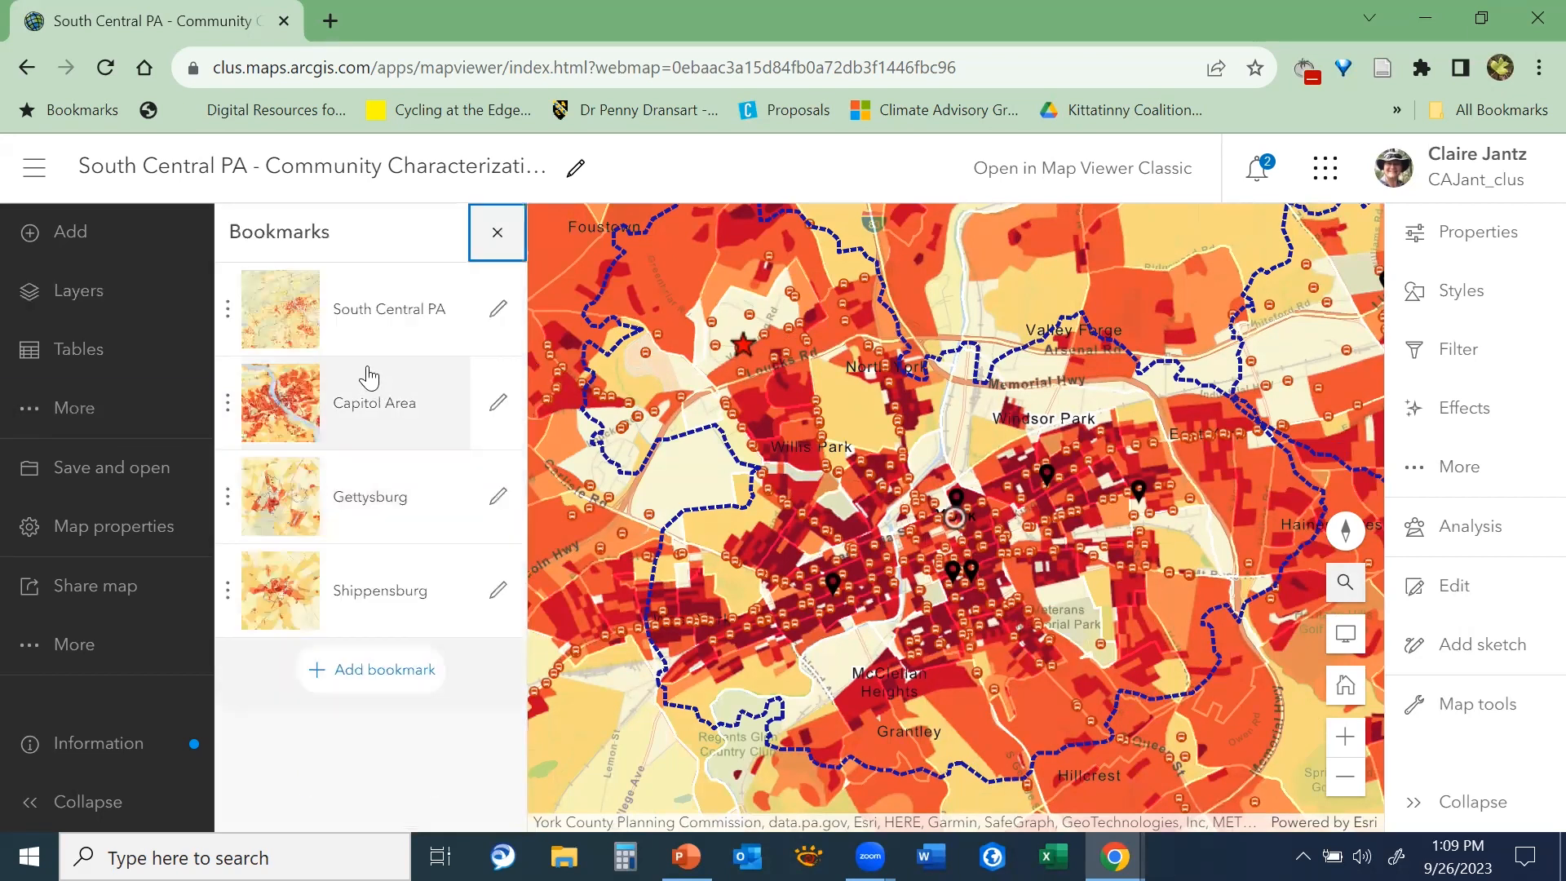
left_click(337, 320)
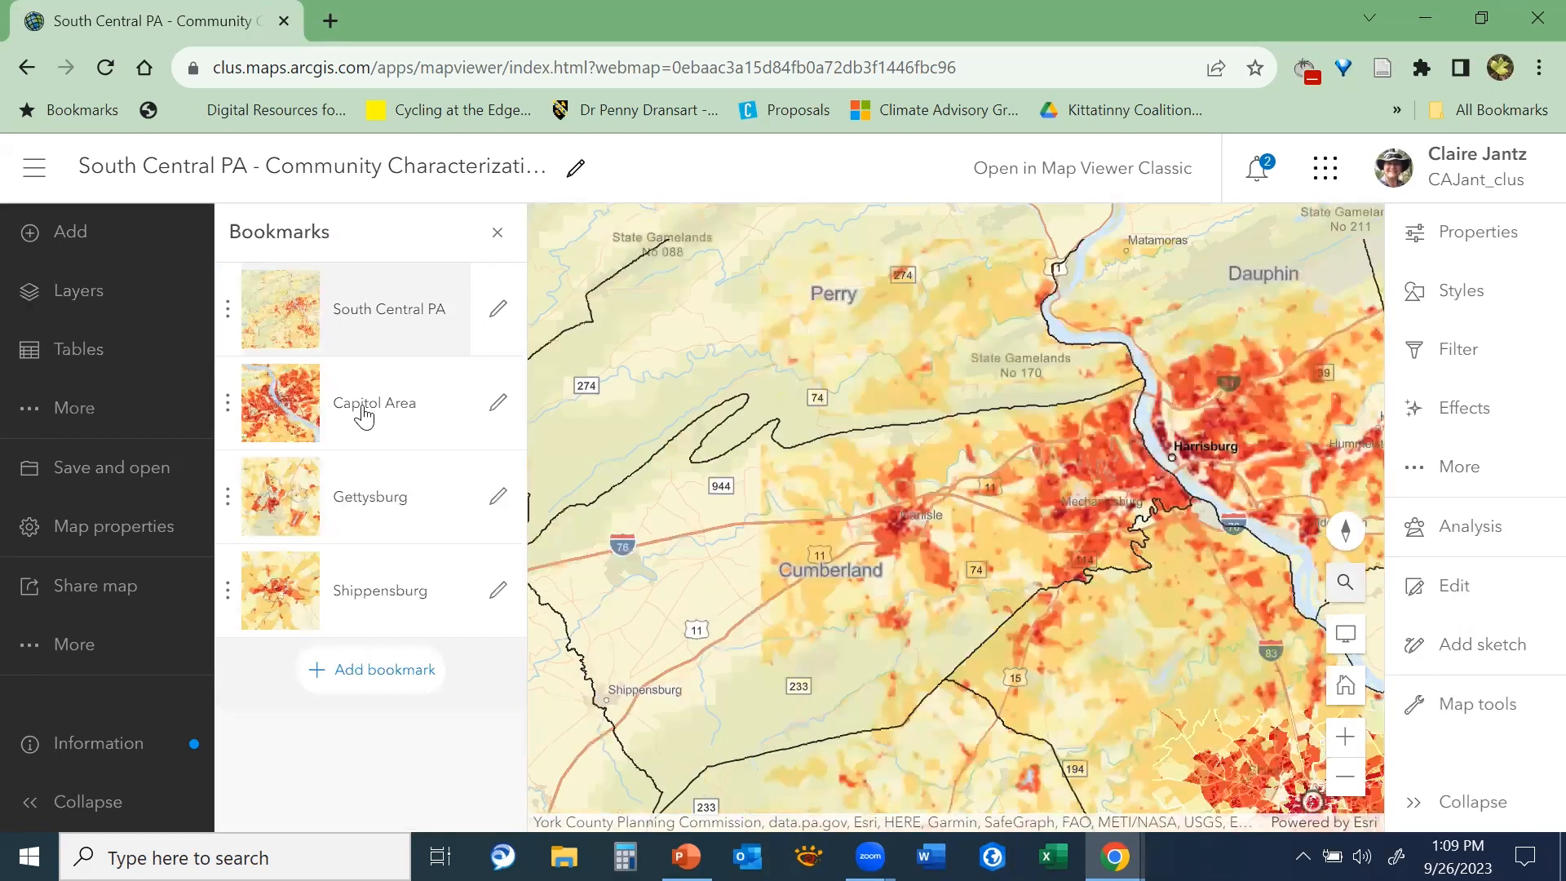
left_click(364, 413)
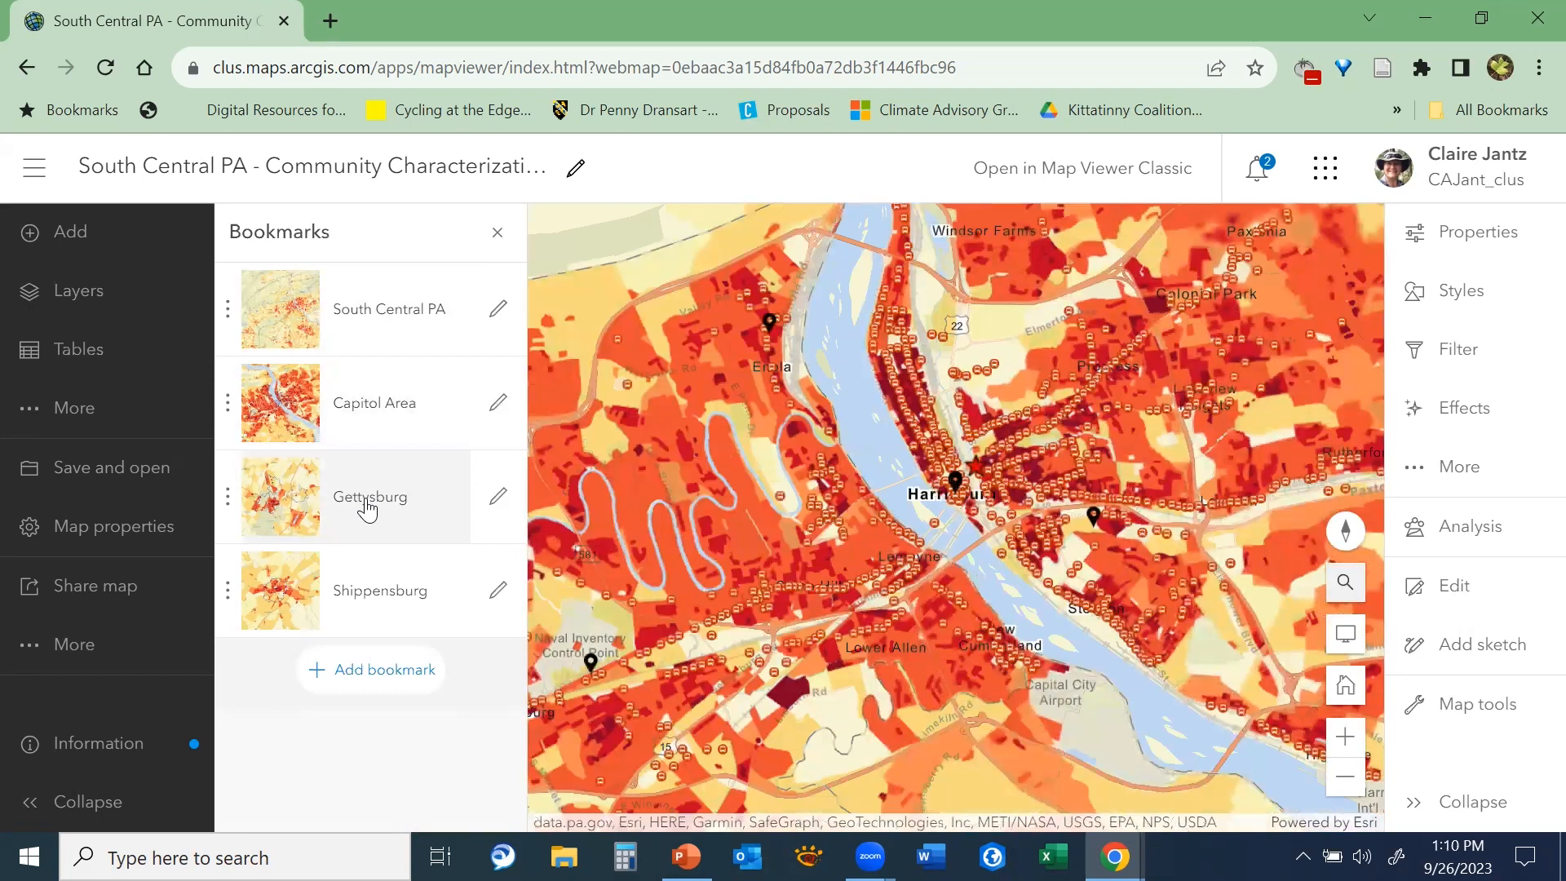
left_click(367, 504)
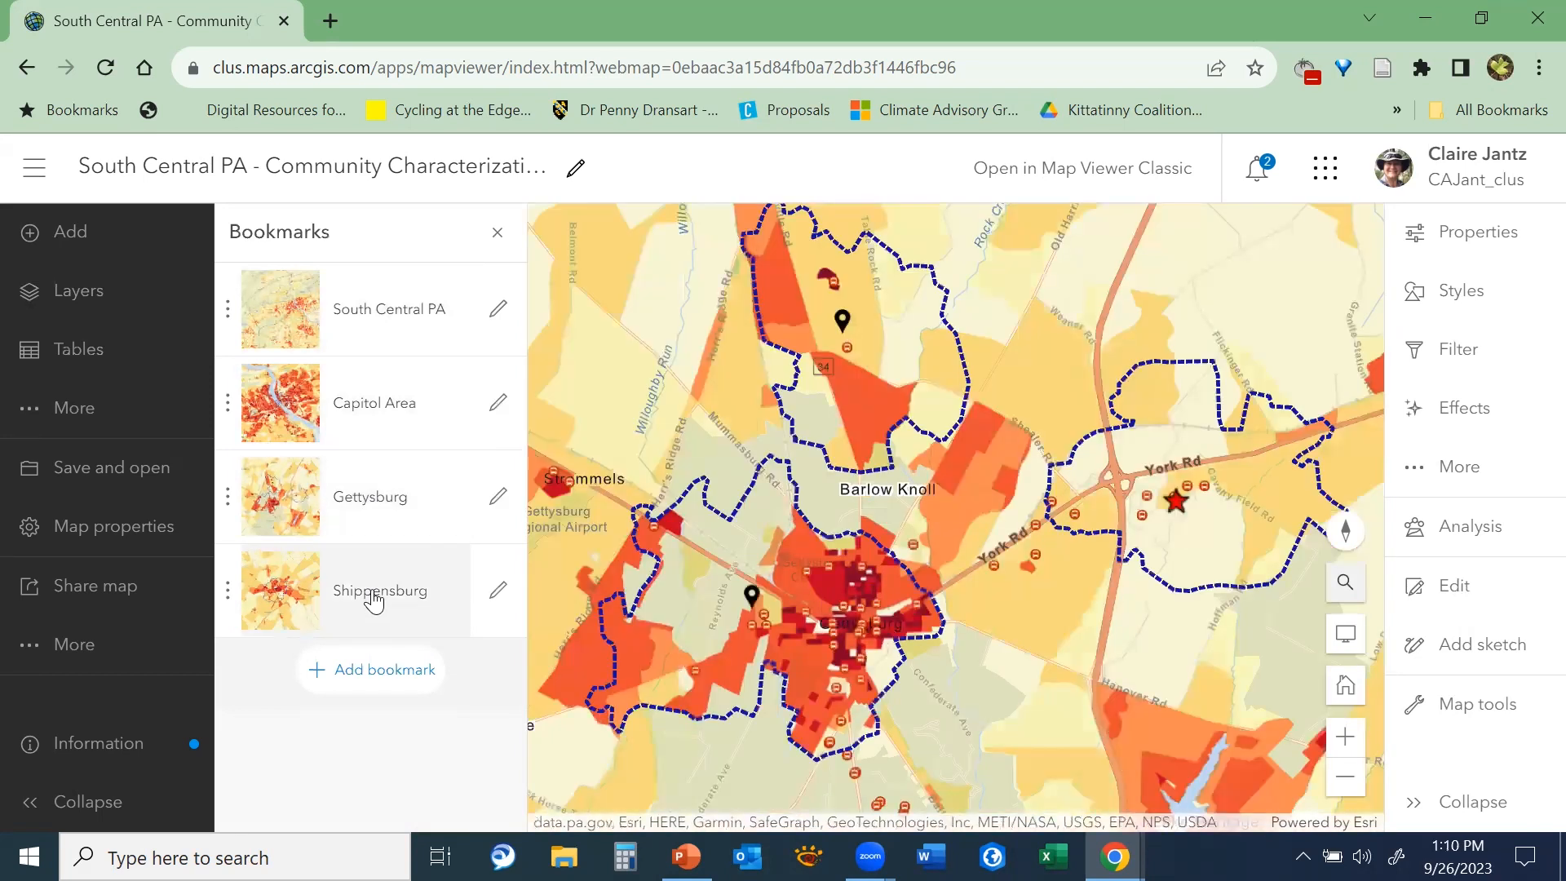
left_click(374, 601)
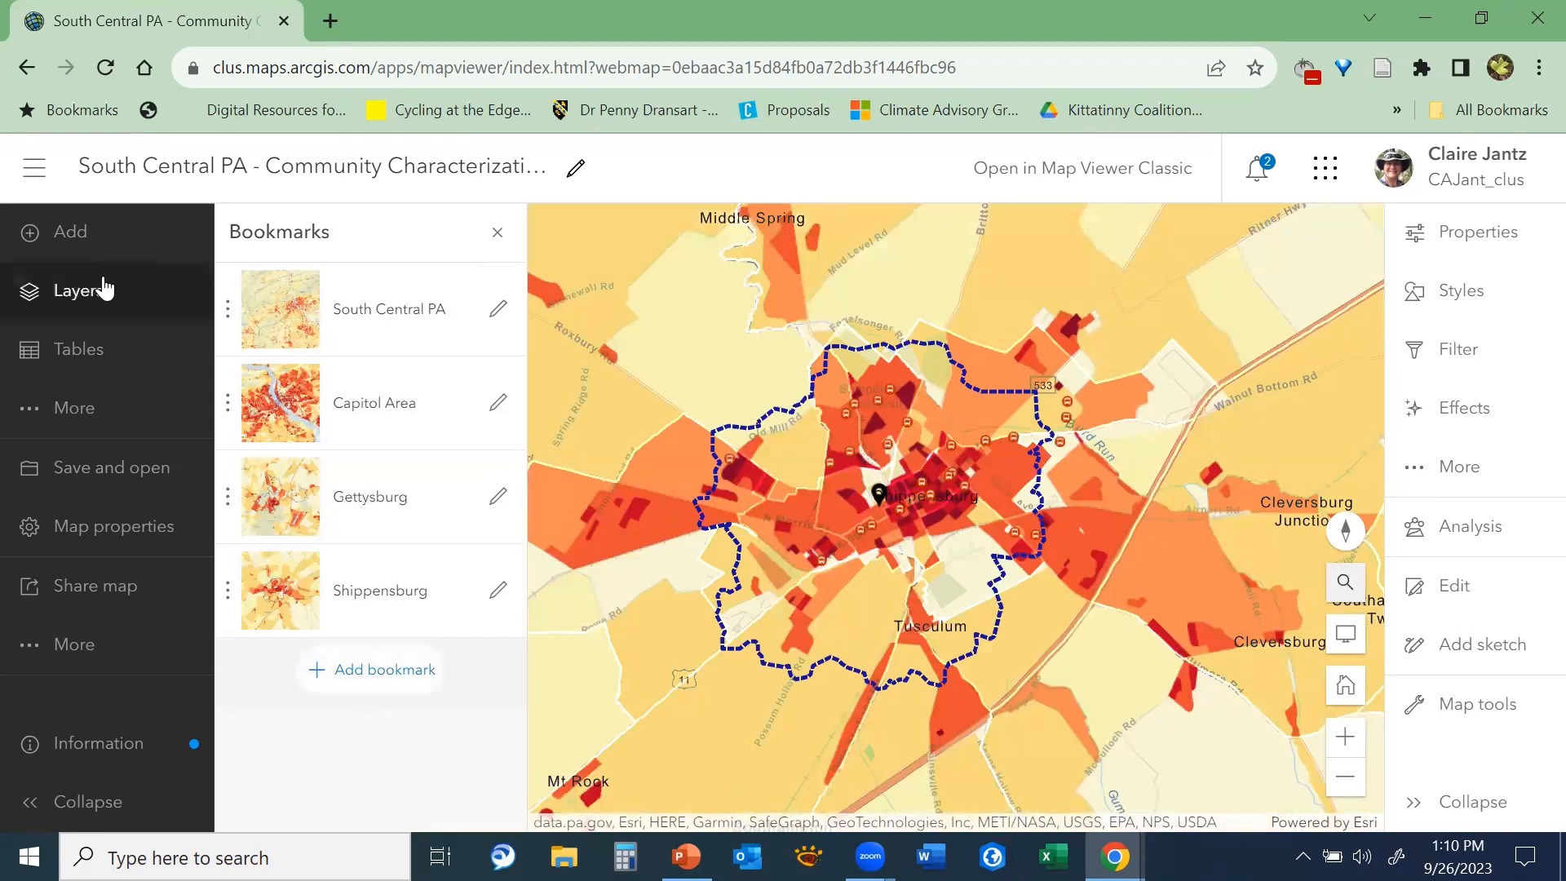
Return the map to York, PA, USA with the place search and save that view as a bookmark titled York
left_click(1345, 581)
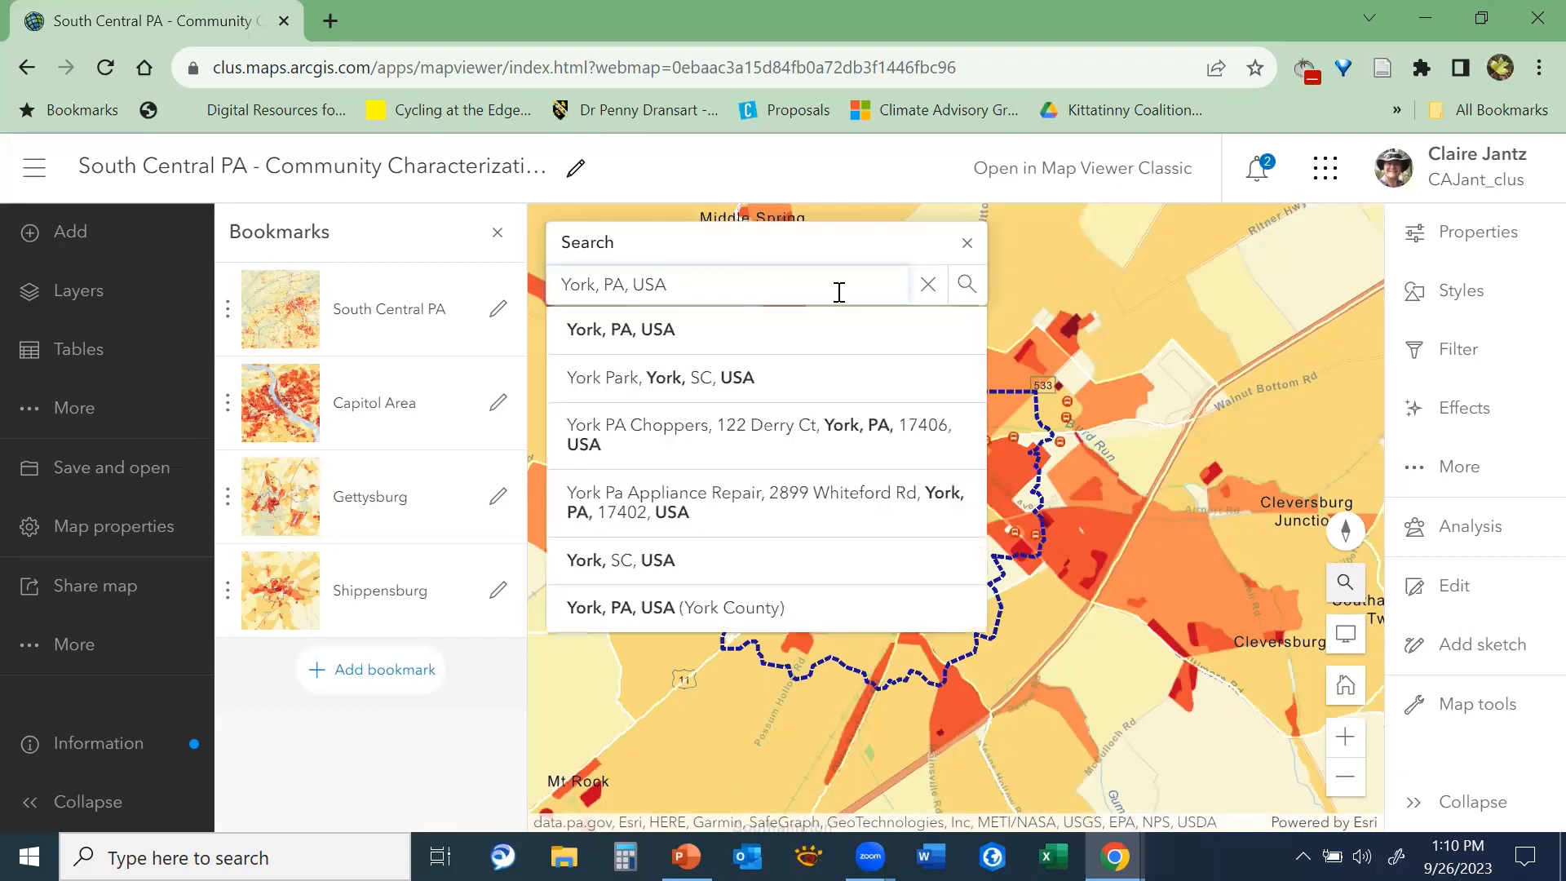
key("Return")
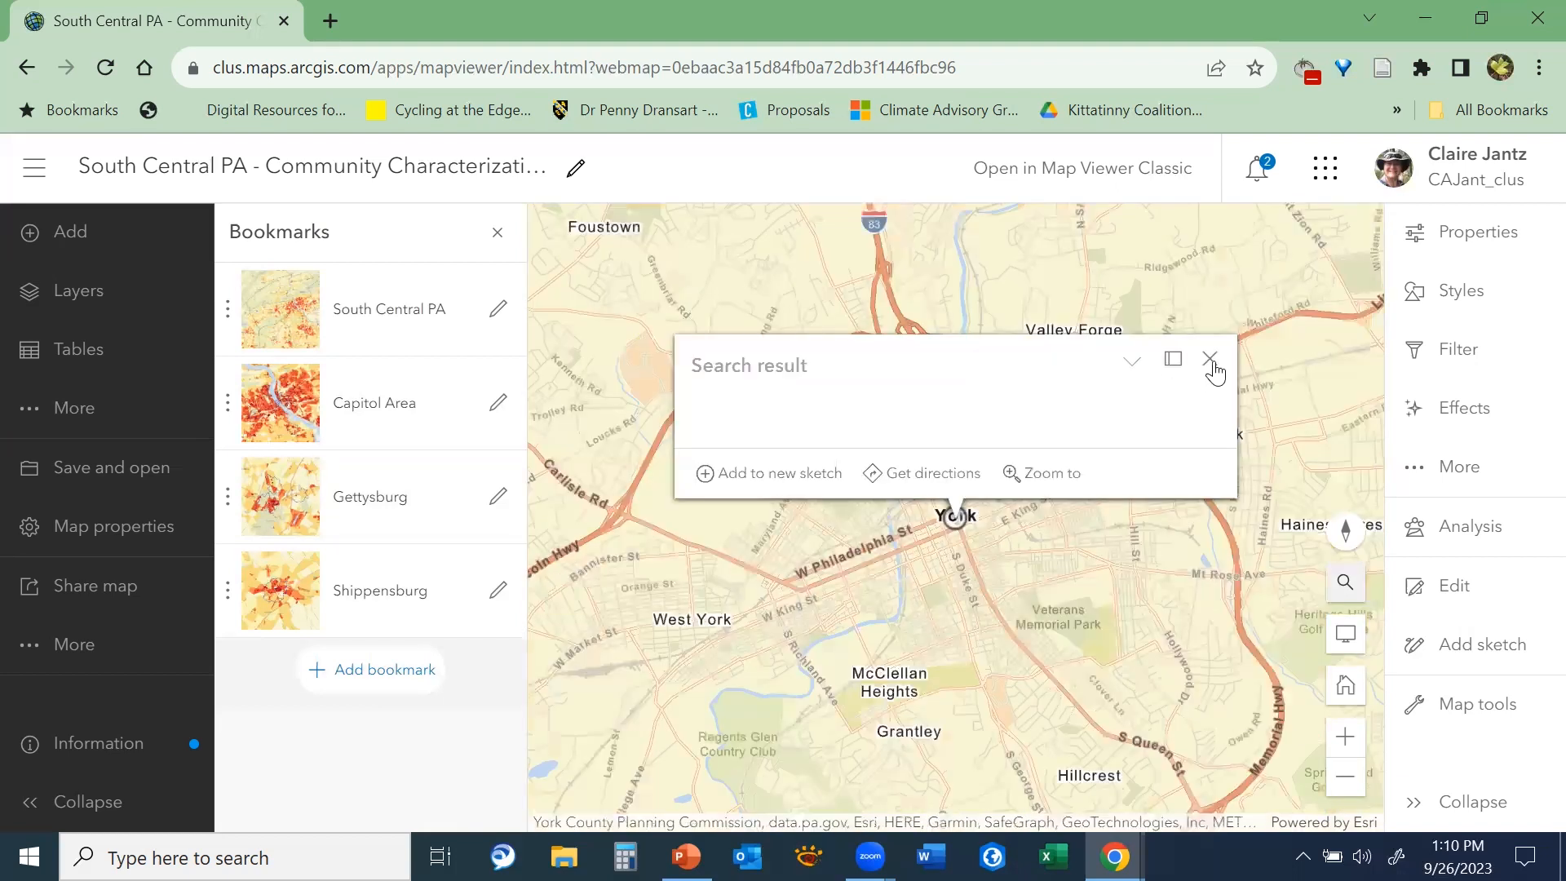
left_click(1210, 361)
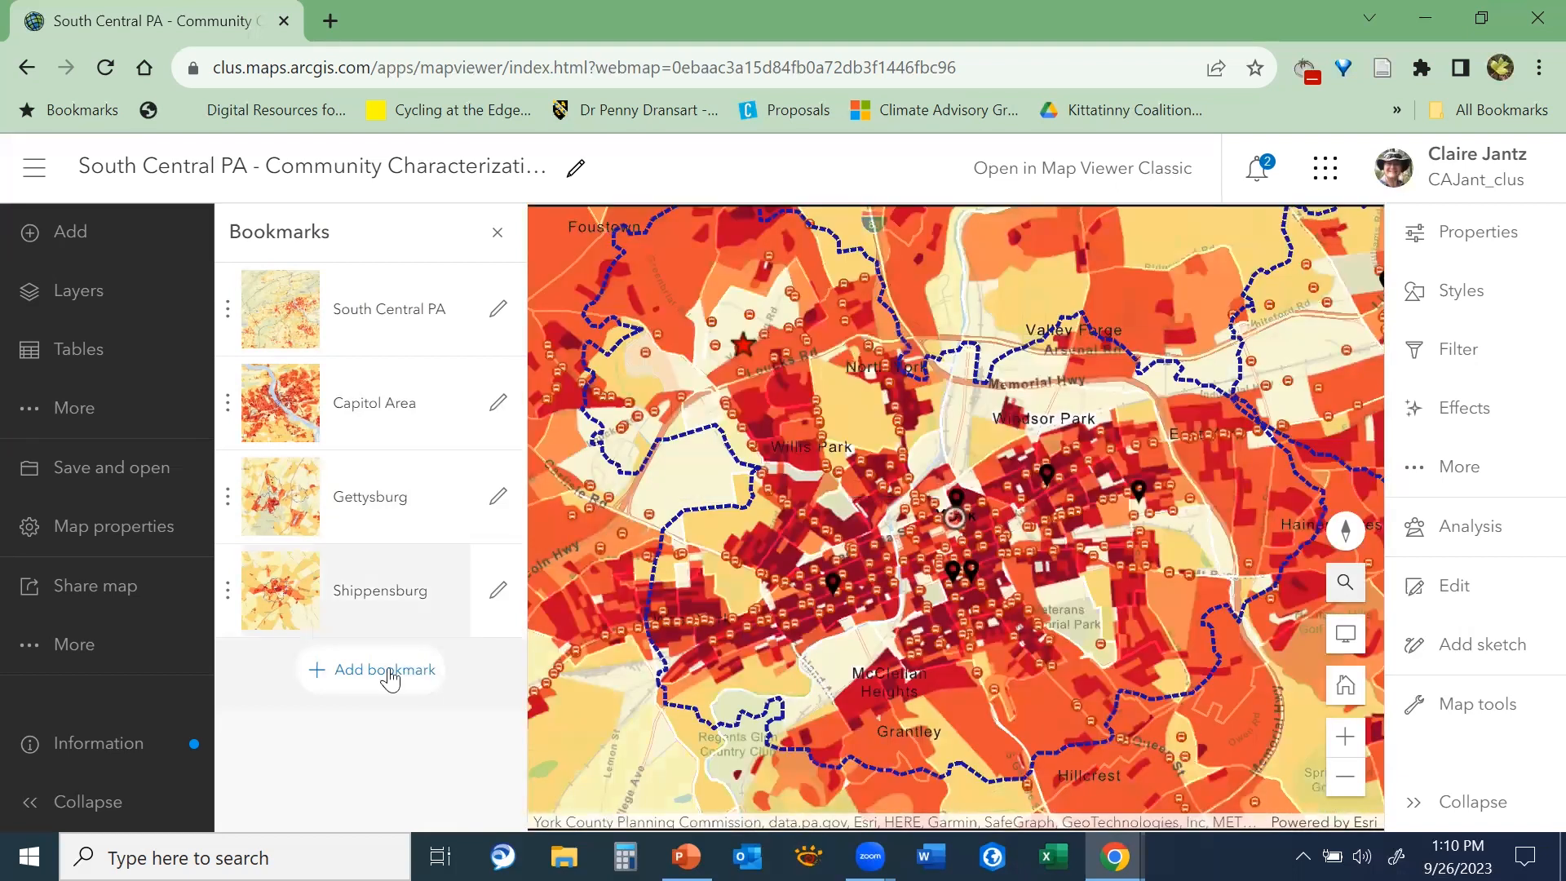
left_click(383, 669)
type("York,")
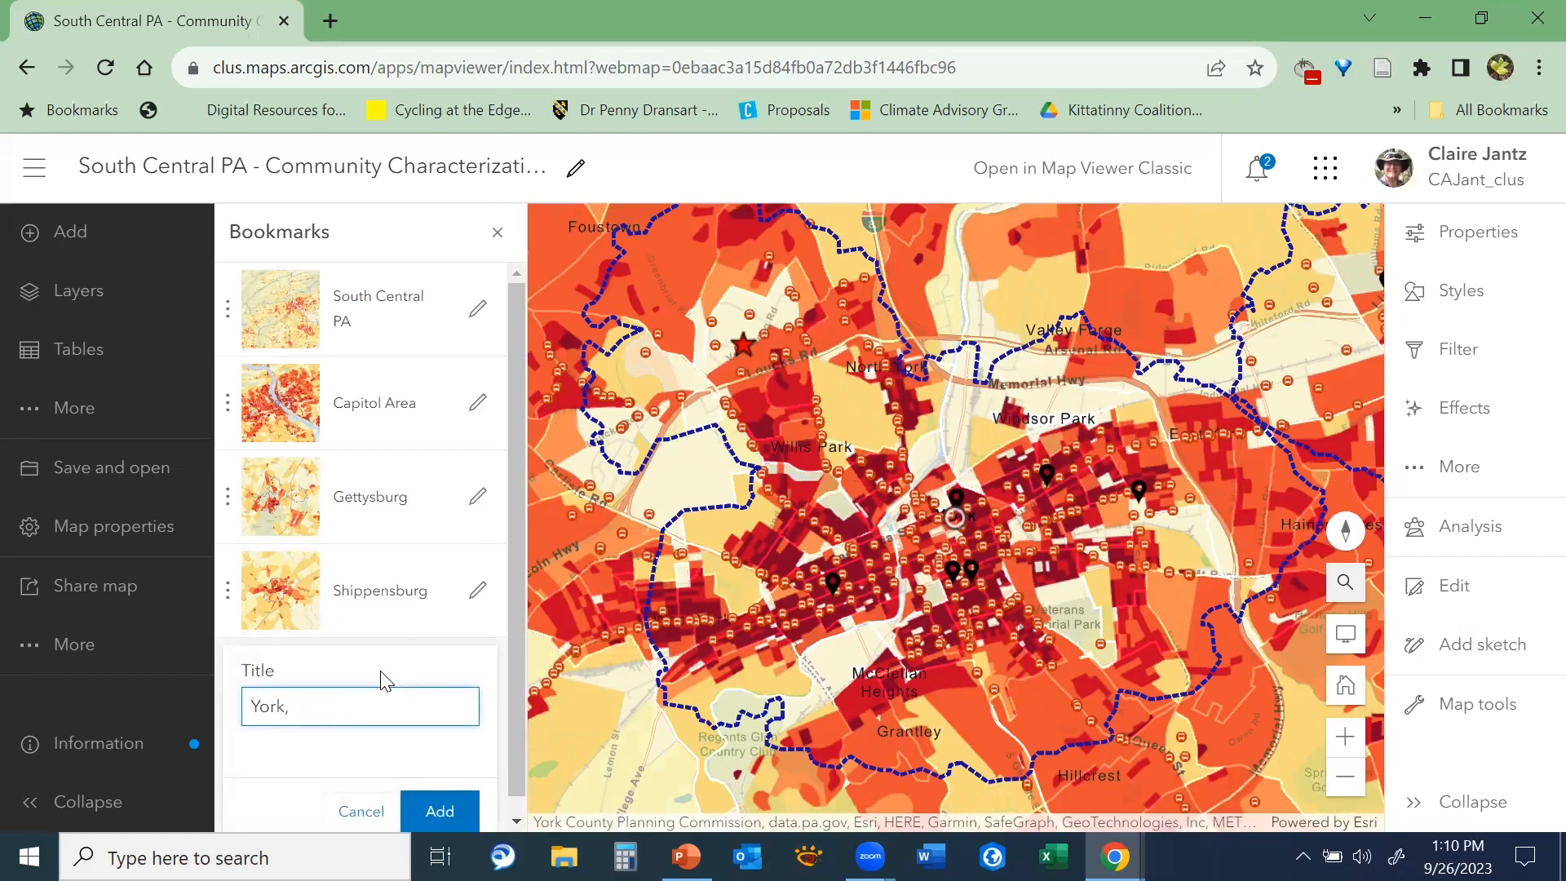
key("Return")
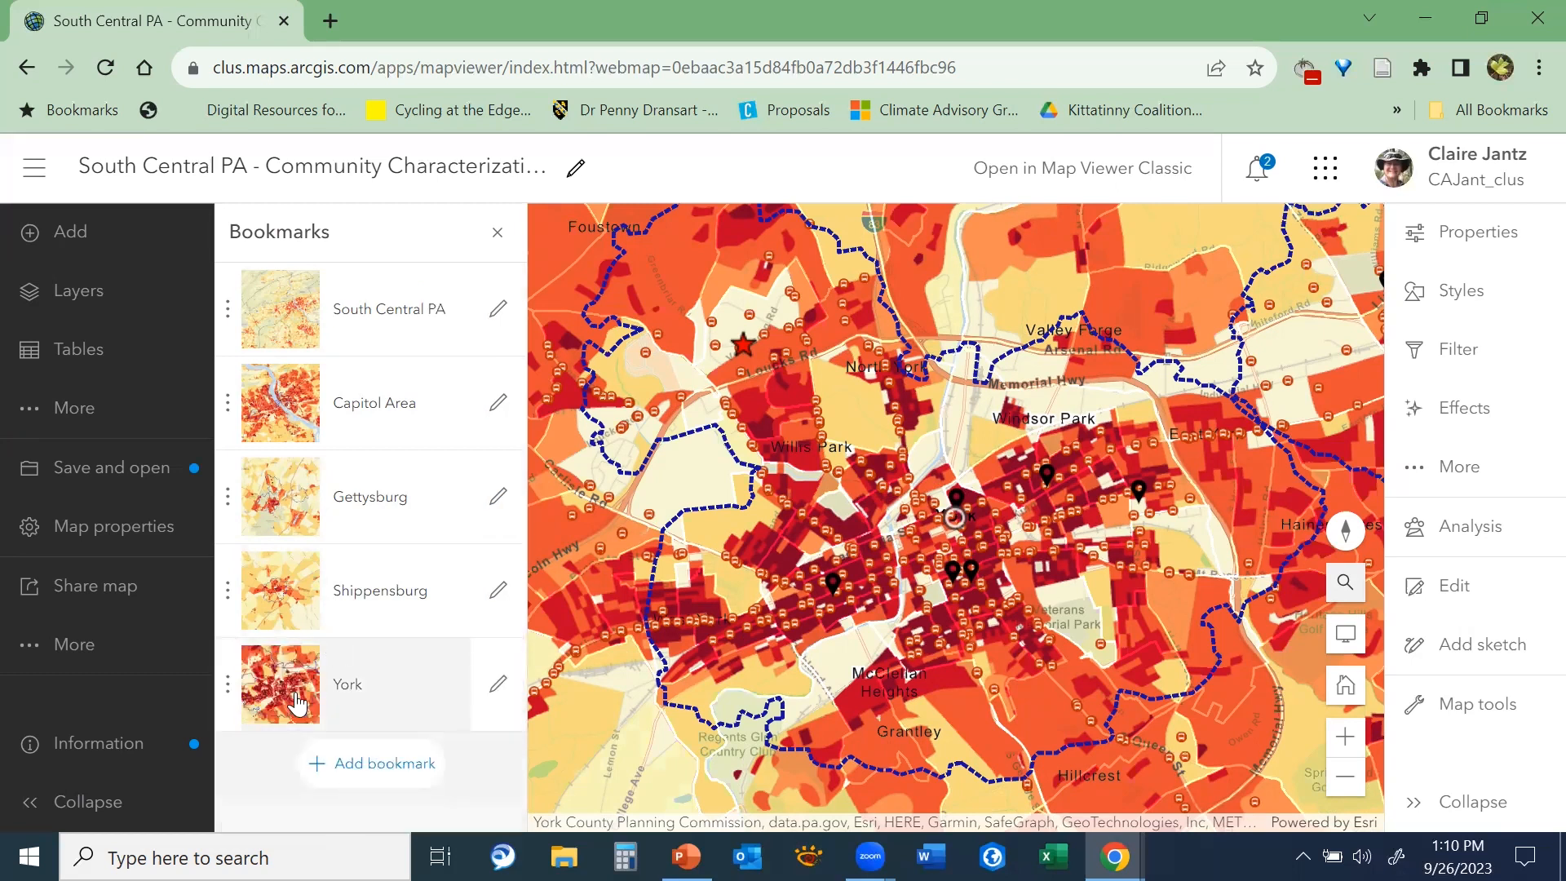
Try out the bookmarks by going to Shippensburg and back to York
left_click(339, 584)
left_click(330, 678)
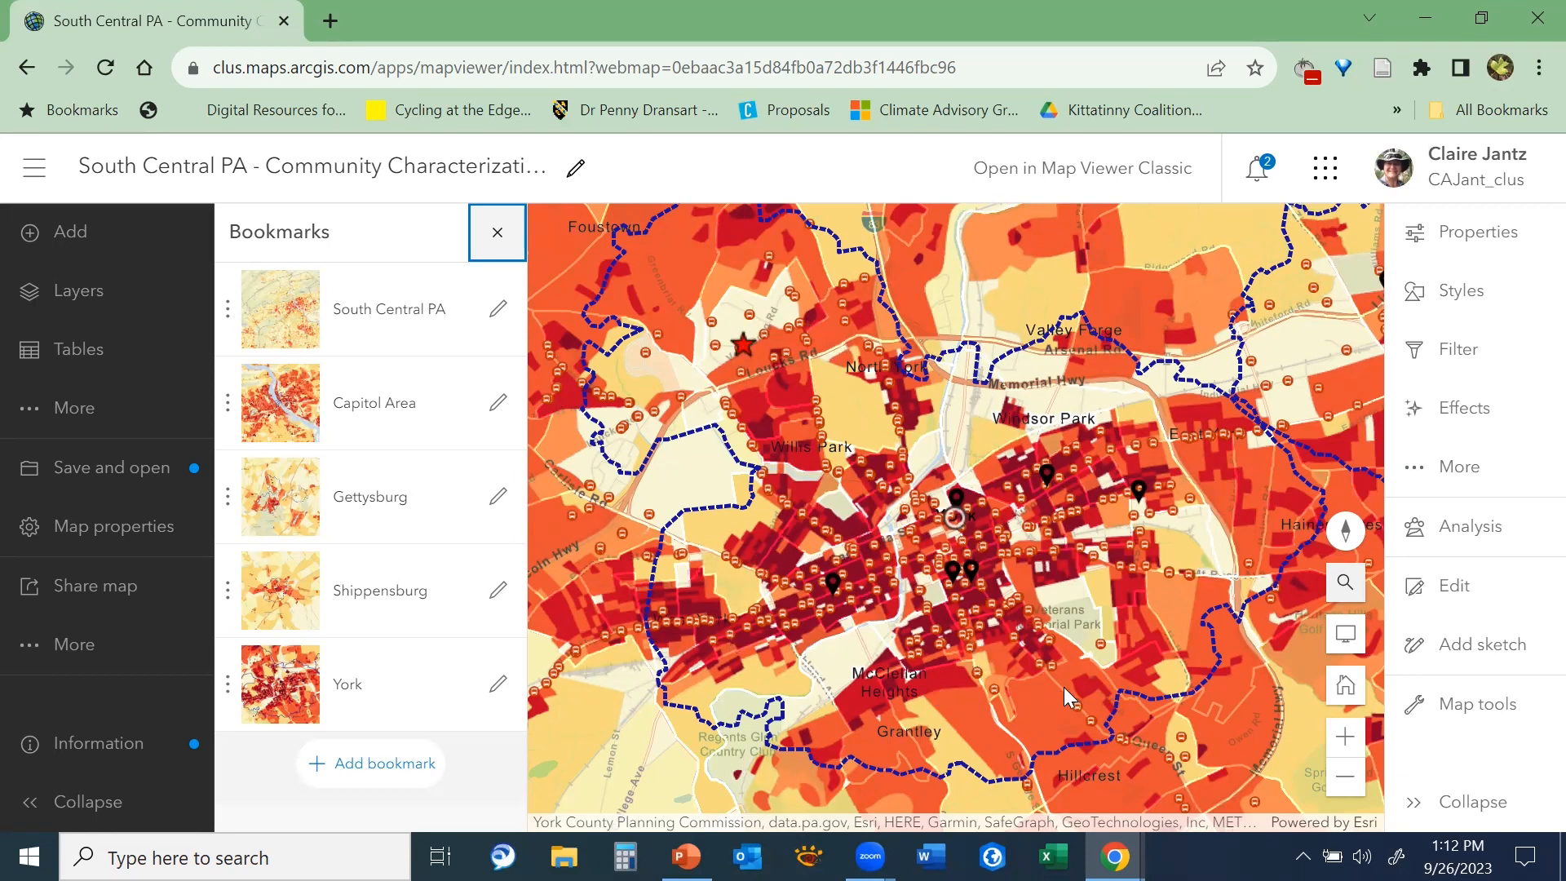
Open the pop-up of indices for a block group east of central York
left_click(1135, 582)
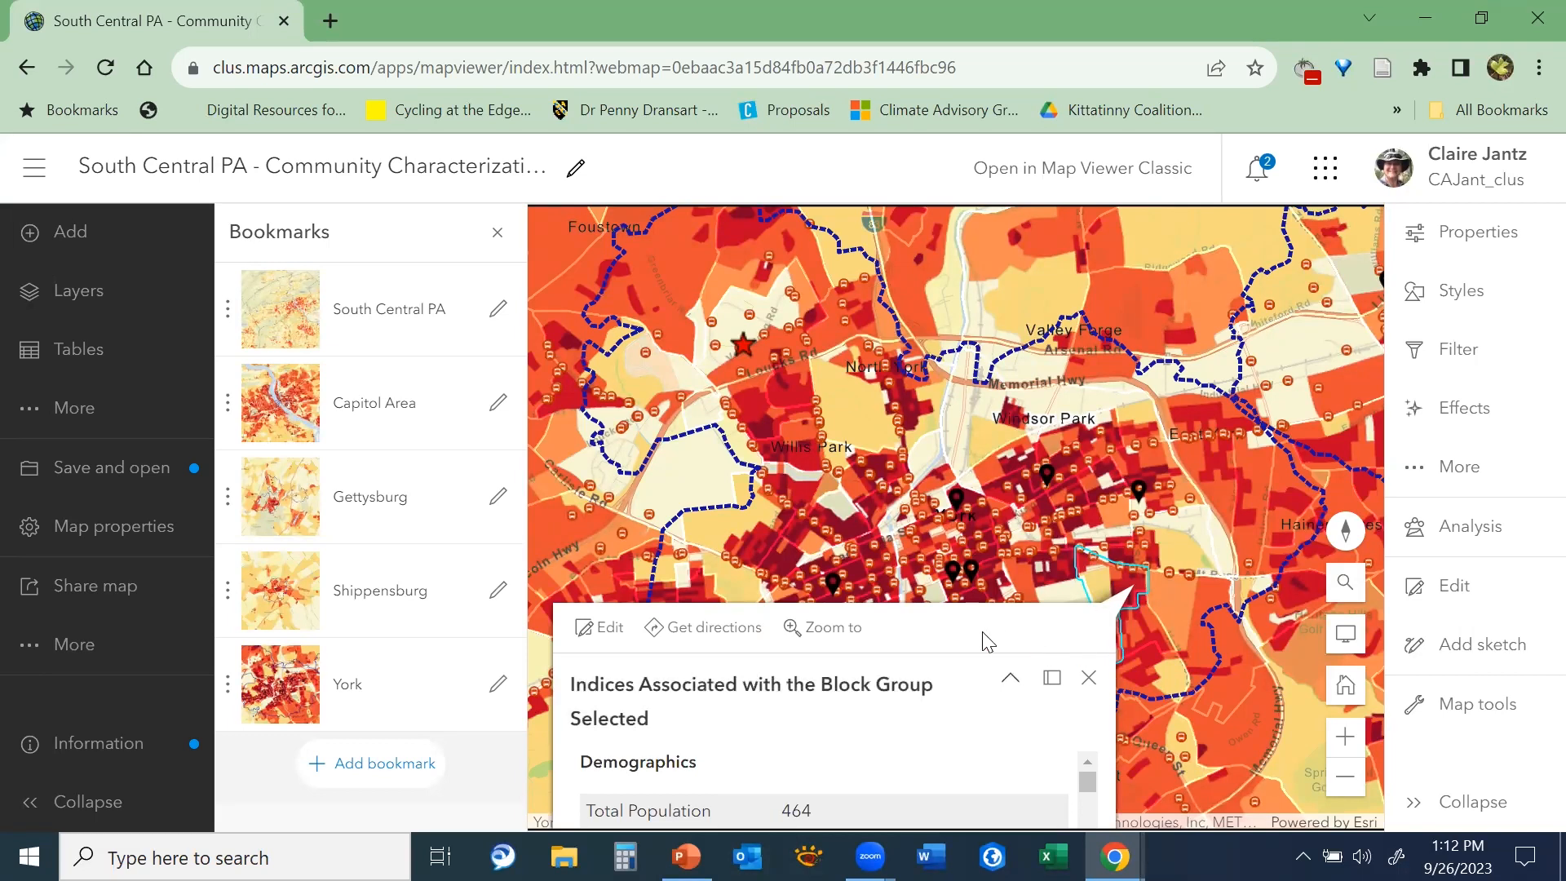
Dock the block group pop-up and read its Demographics, Population Structure, Households and Poverty indices
left_click(1052, 677)
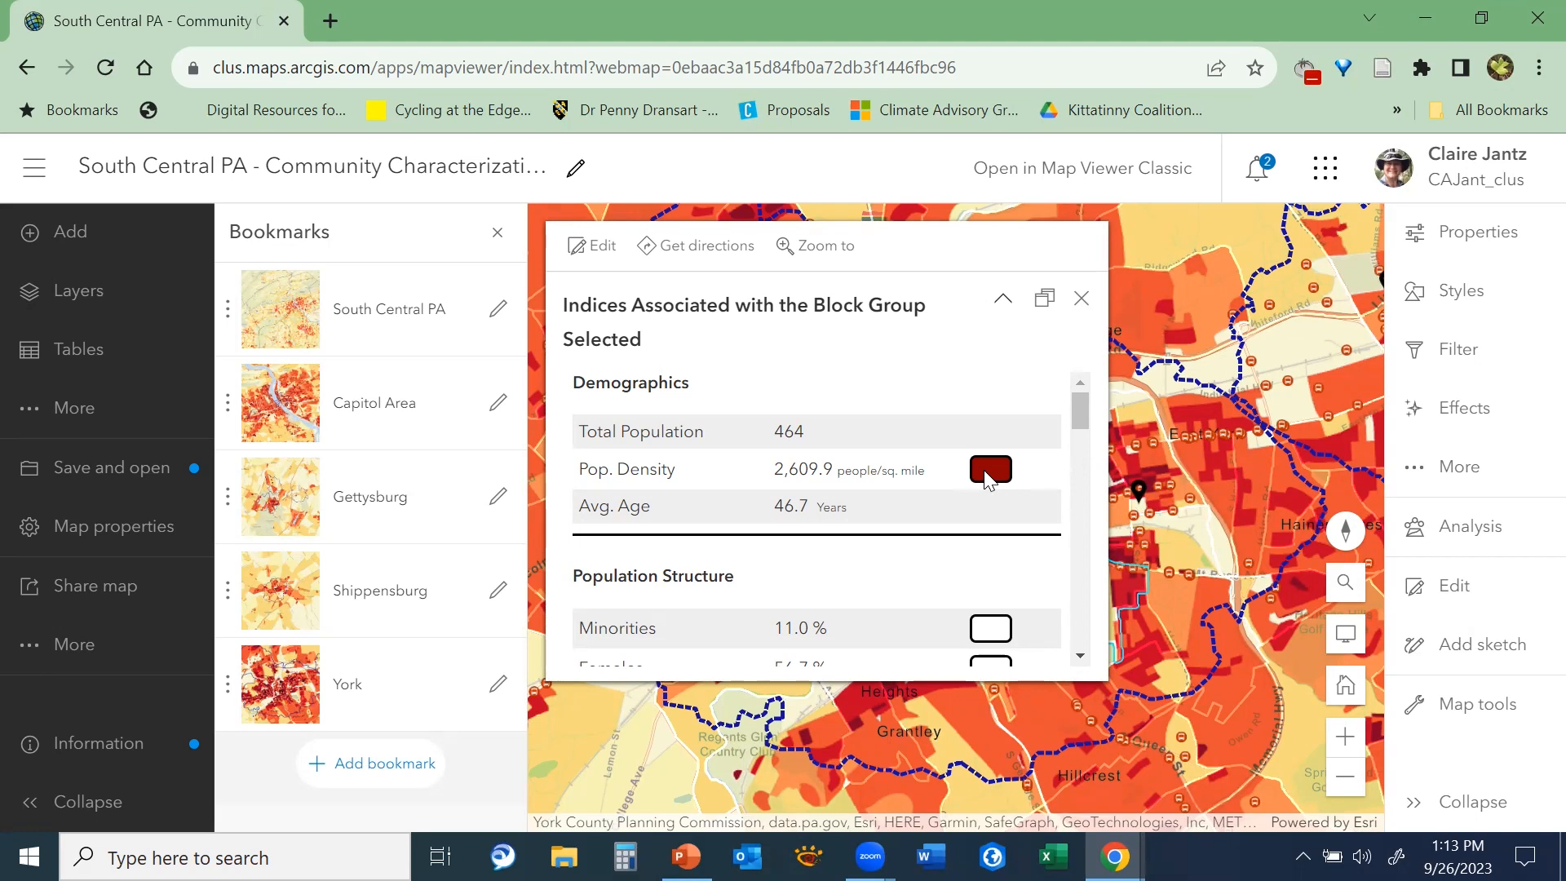
left_click_drag(1078, 409, 1093, 446)
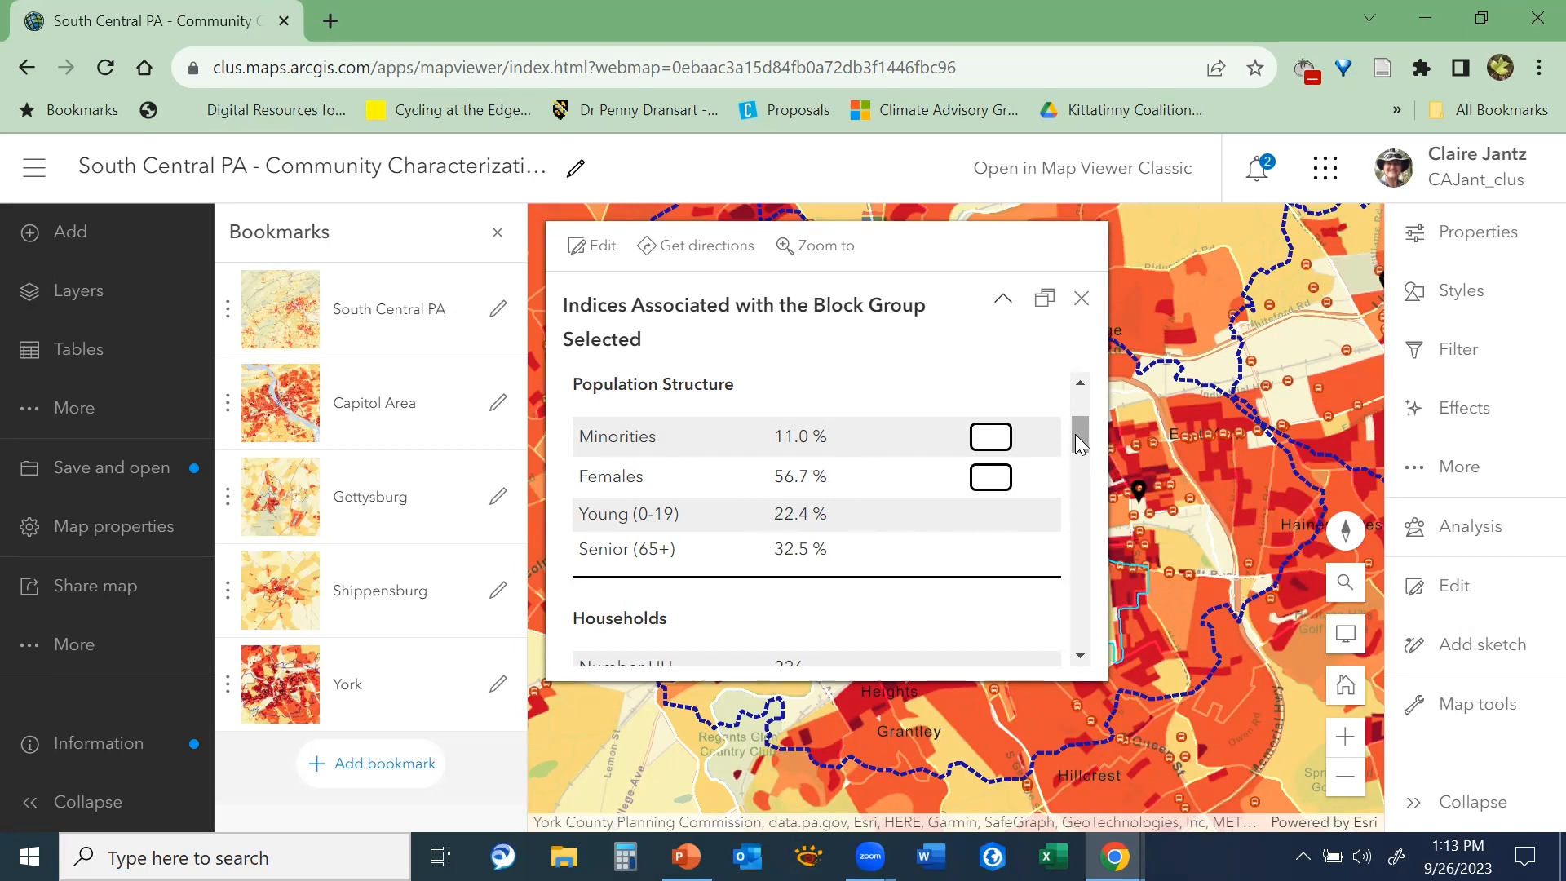
left_click_drag(1077, 438, 1081, 461)
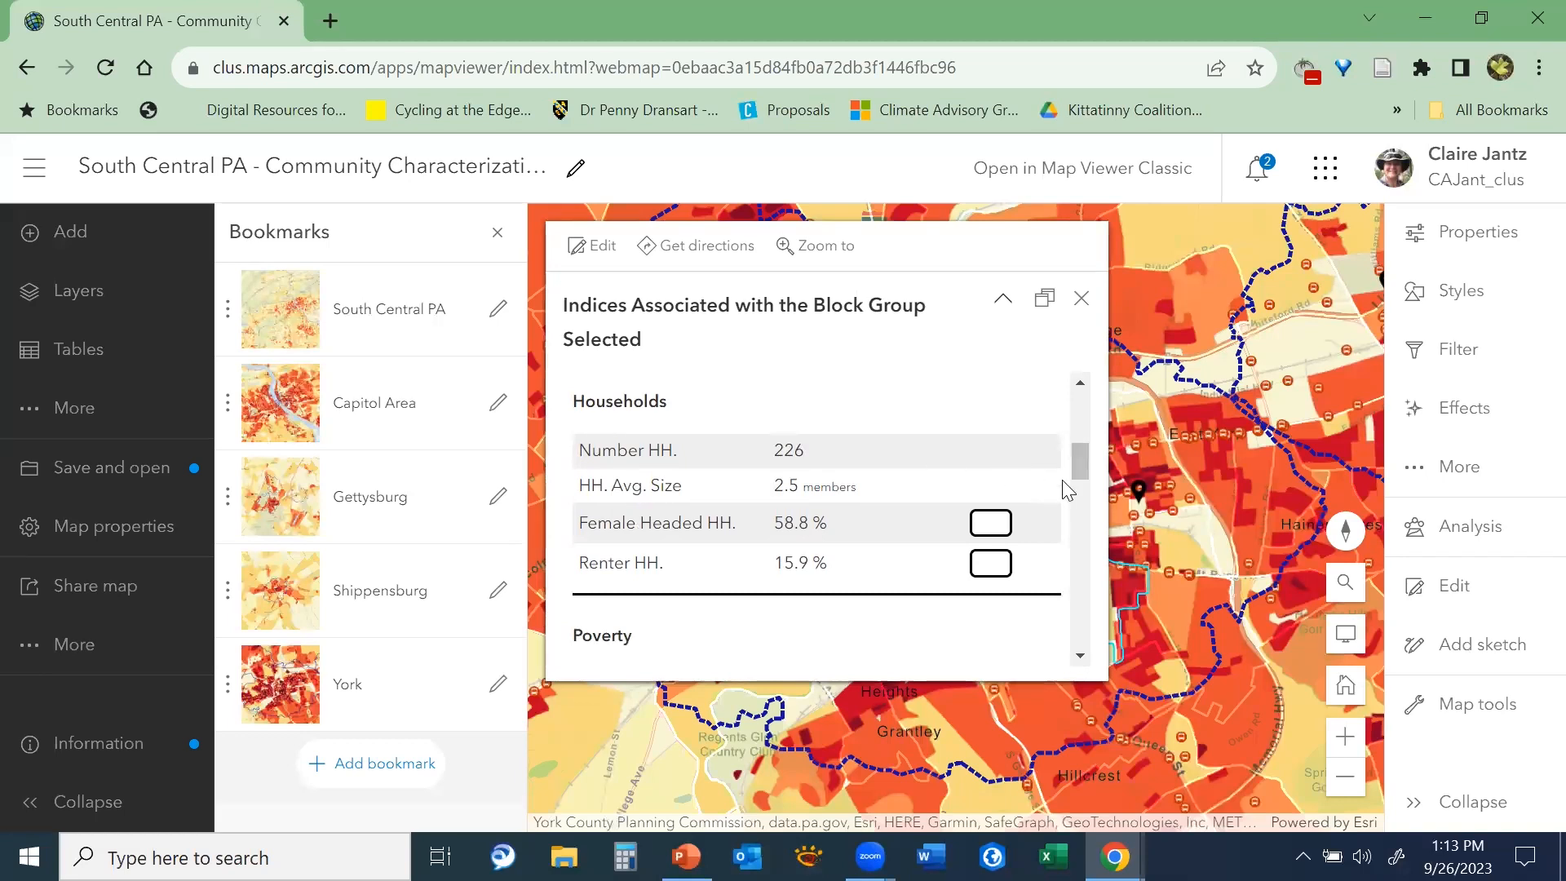
left_click_drag(1084, 458, 1085, 461)
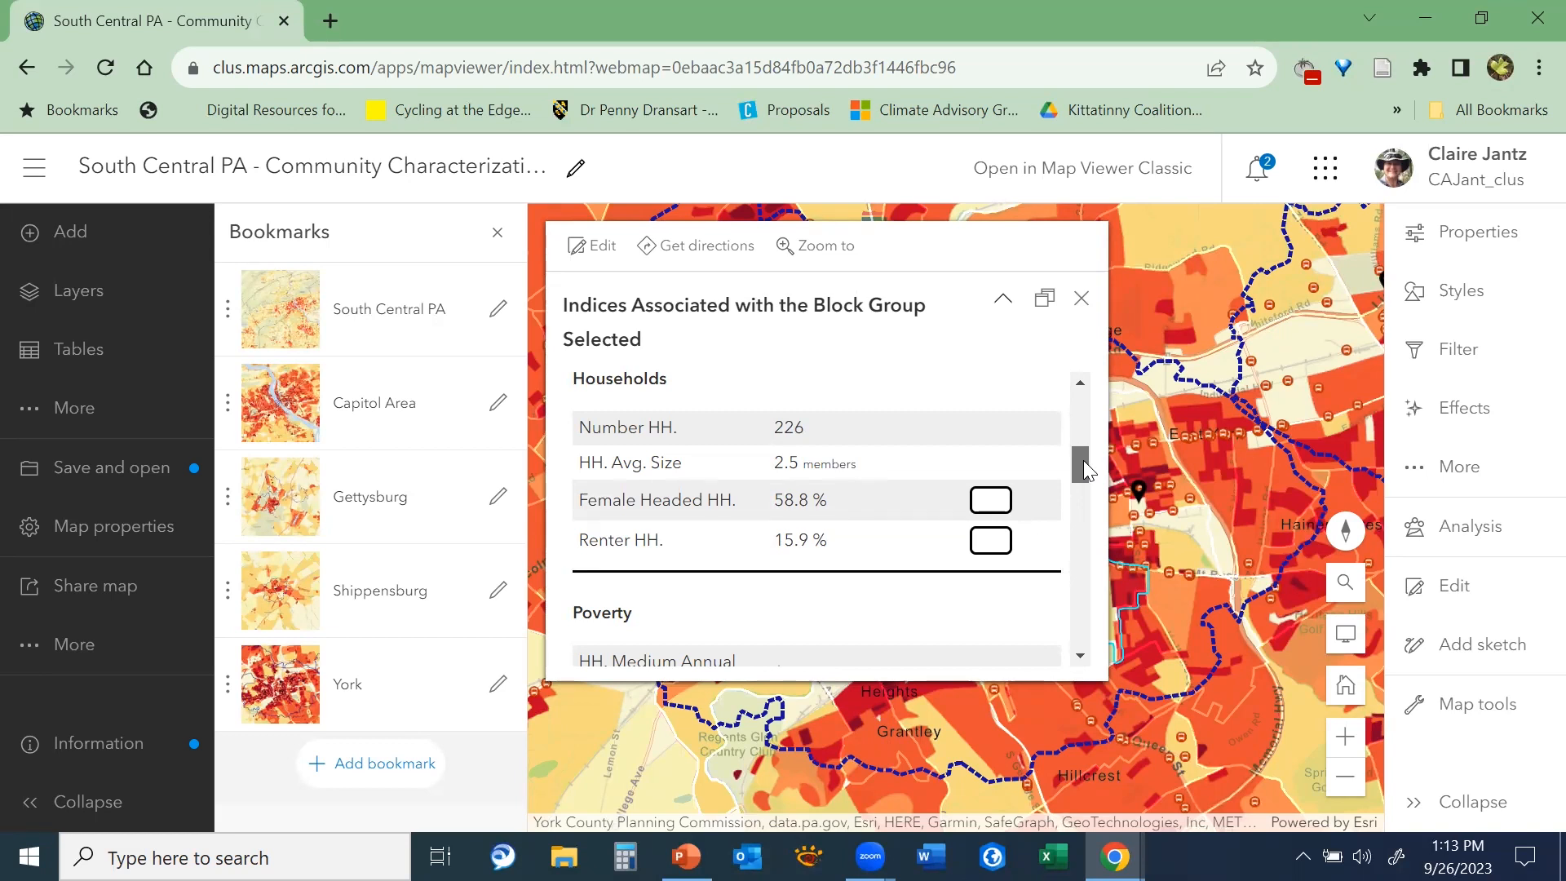
left_click_drag(1083, 462, 1094, 496)
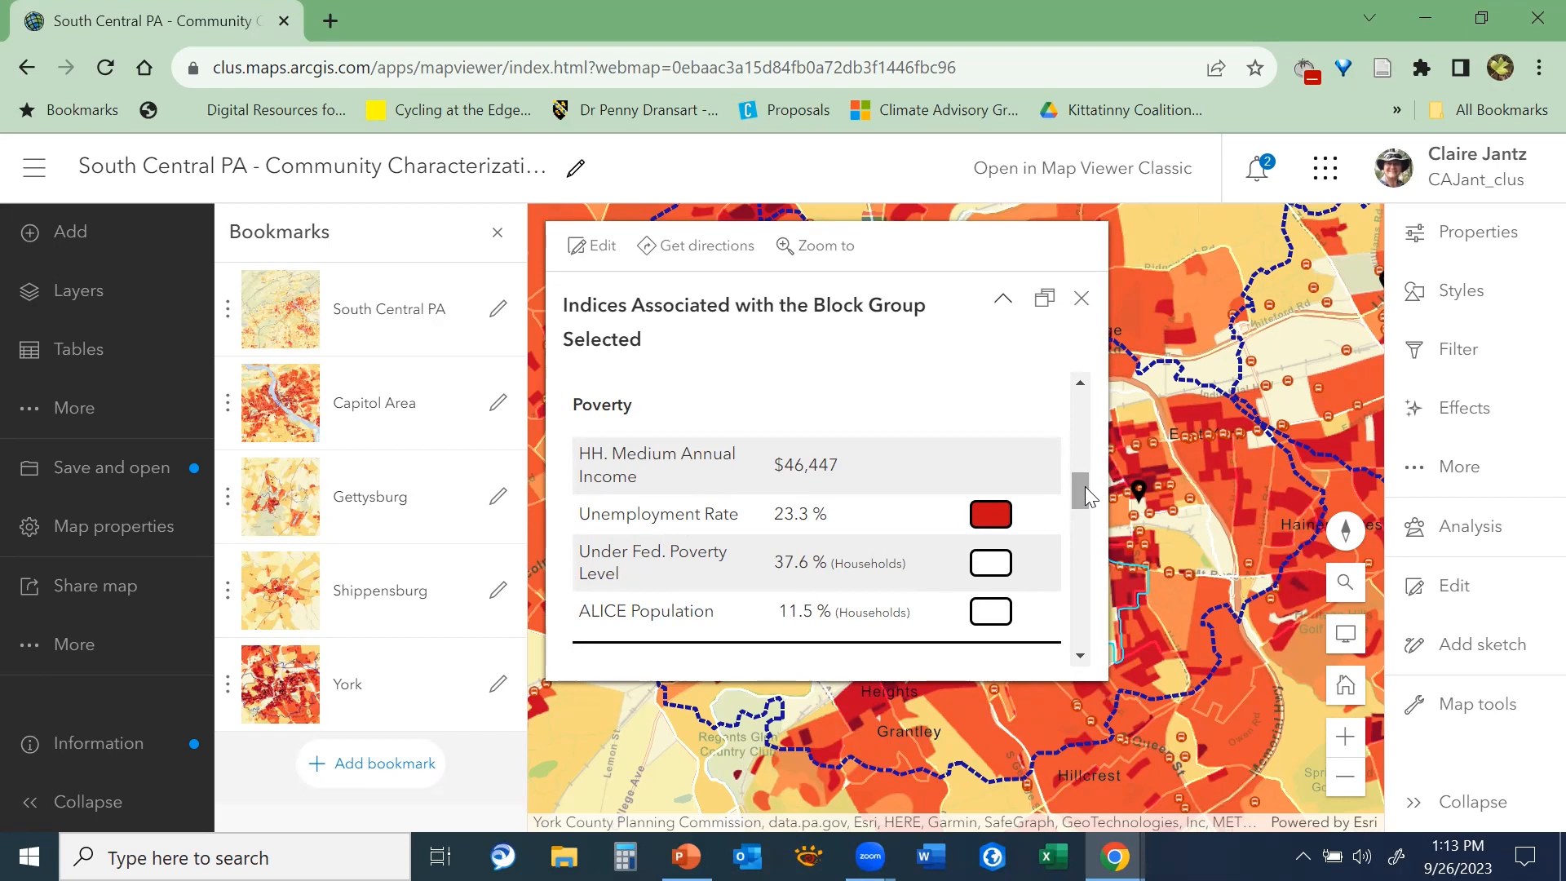
scroll(1084, 486, "down", 2)
scroll(1086, 488, "up", 1)
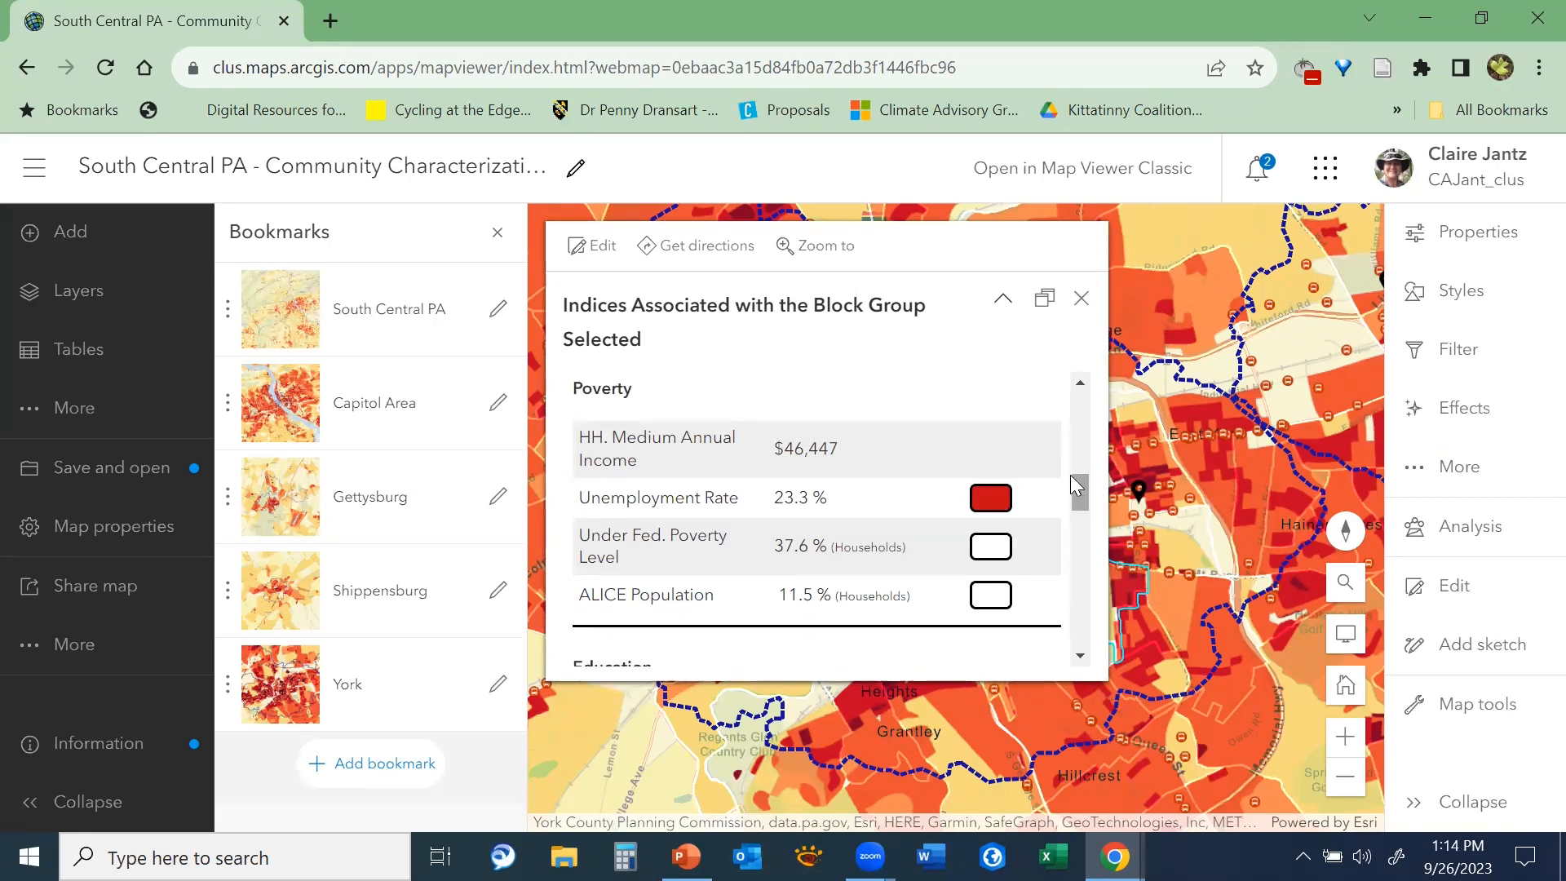
scroll(1088, 501, "down", 1)
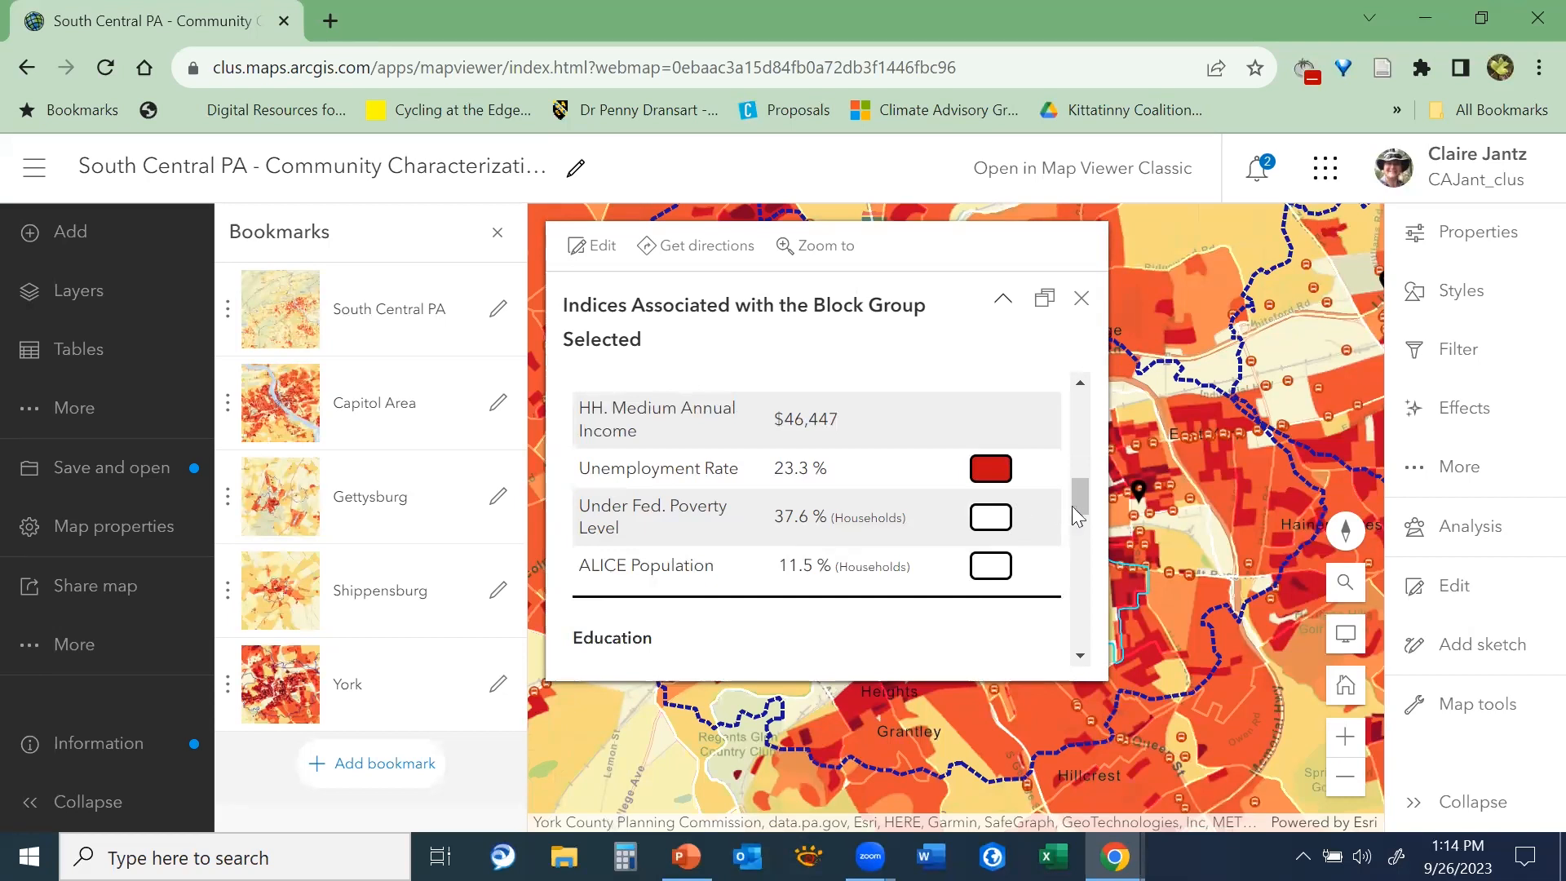
mouse_move(1077, 499)
left_mouse_down()
mouse_move(1083, 440)
mouse_move(1087, 506)
mouse_move(1052, 488)
left_mouse_up()
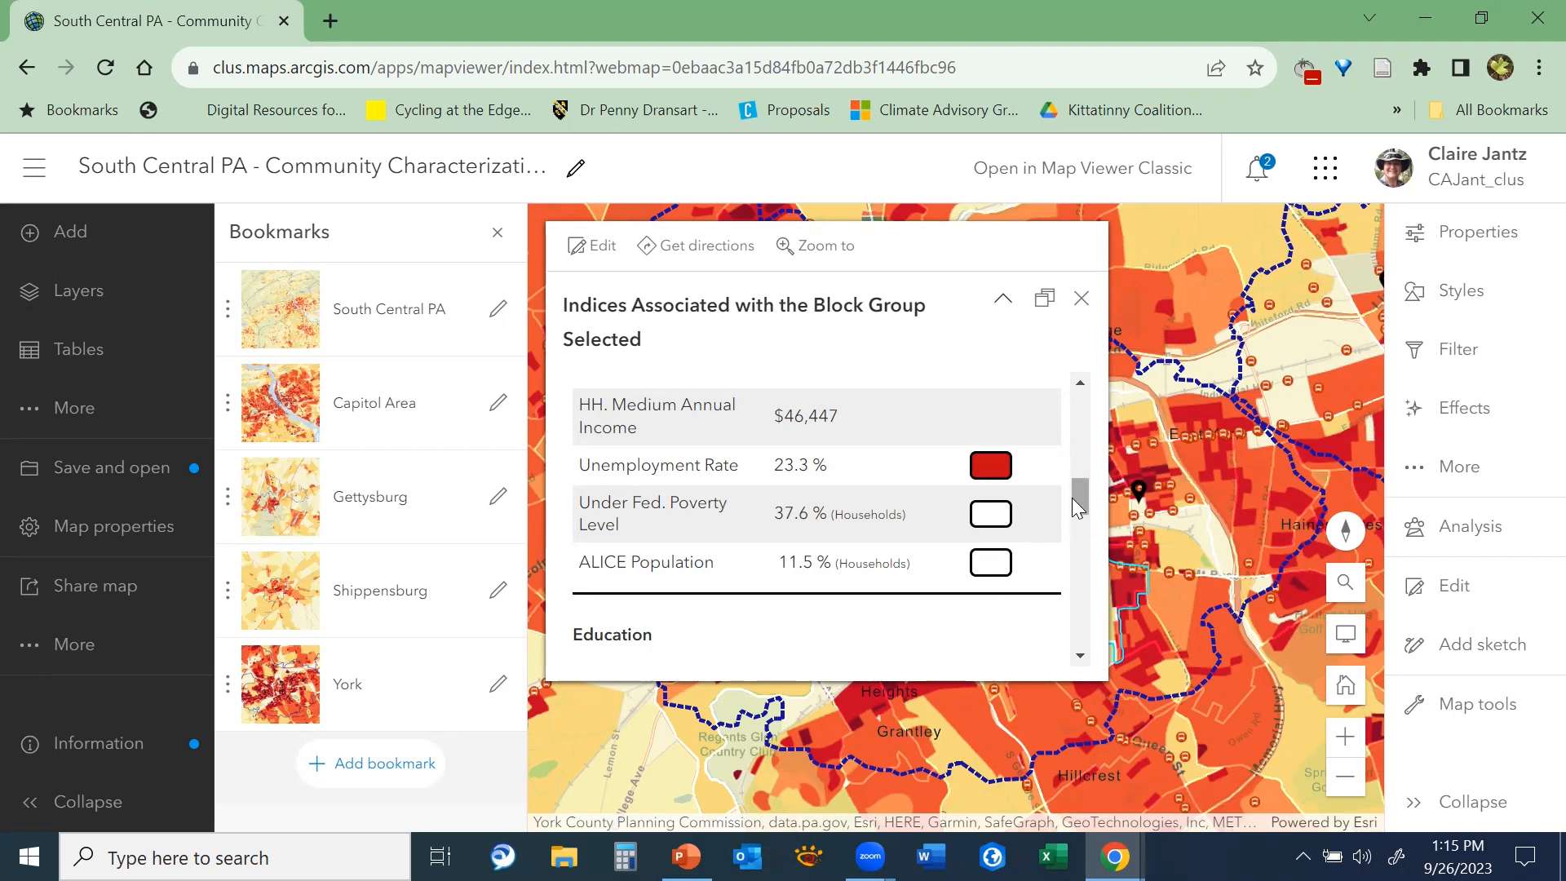
Examine the pop-up's Education indices and the Not Graduated and High School Diploma slices of its pie chart
left_click_drag(1077, 497, 1083, 525)
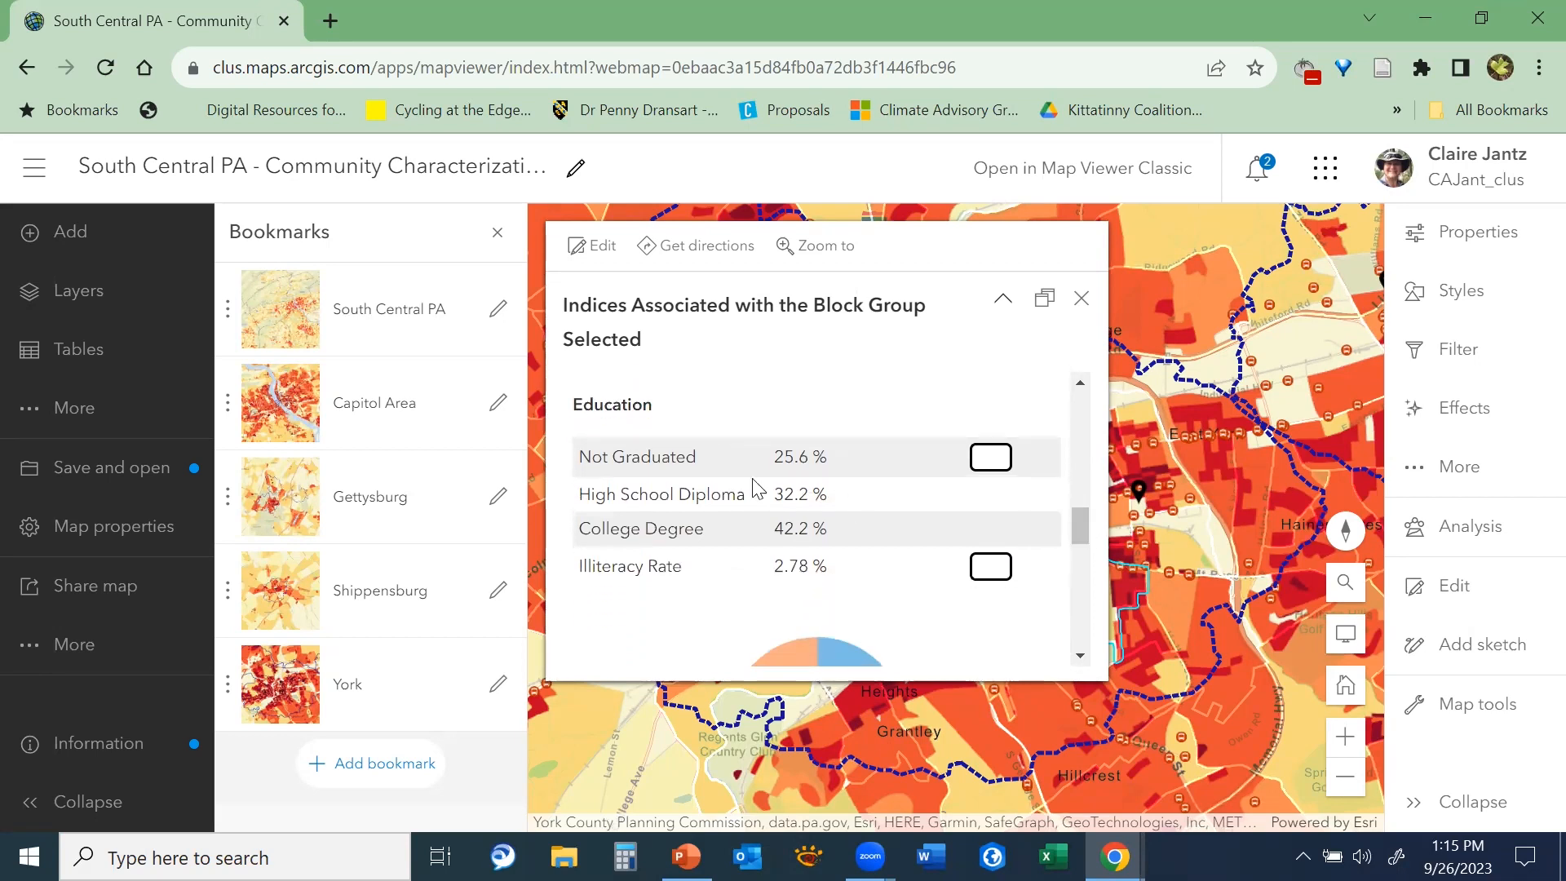
left_click_drag(1078, 528, 1079, 530)
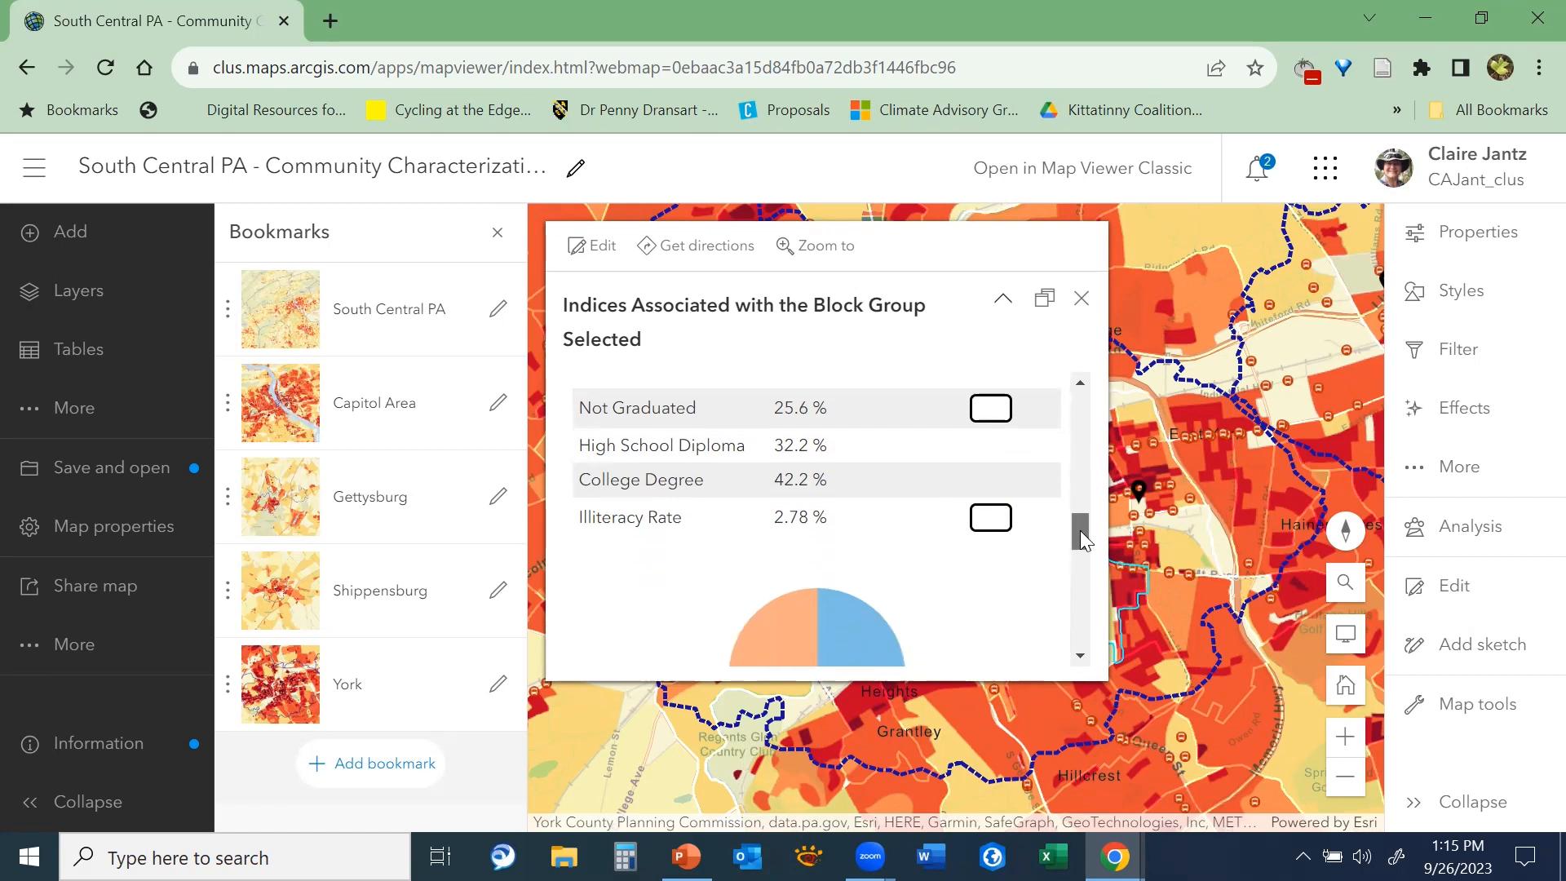
left_click_drag(1080, 530, 1085, 545)
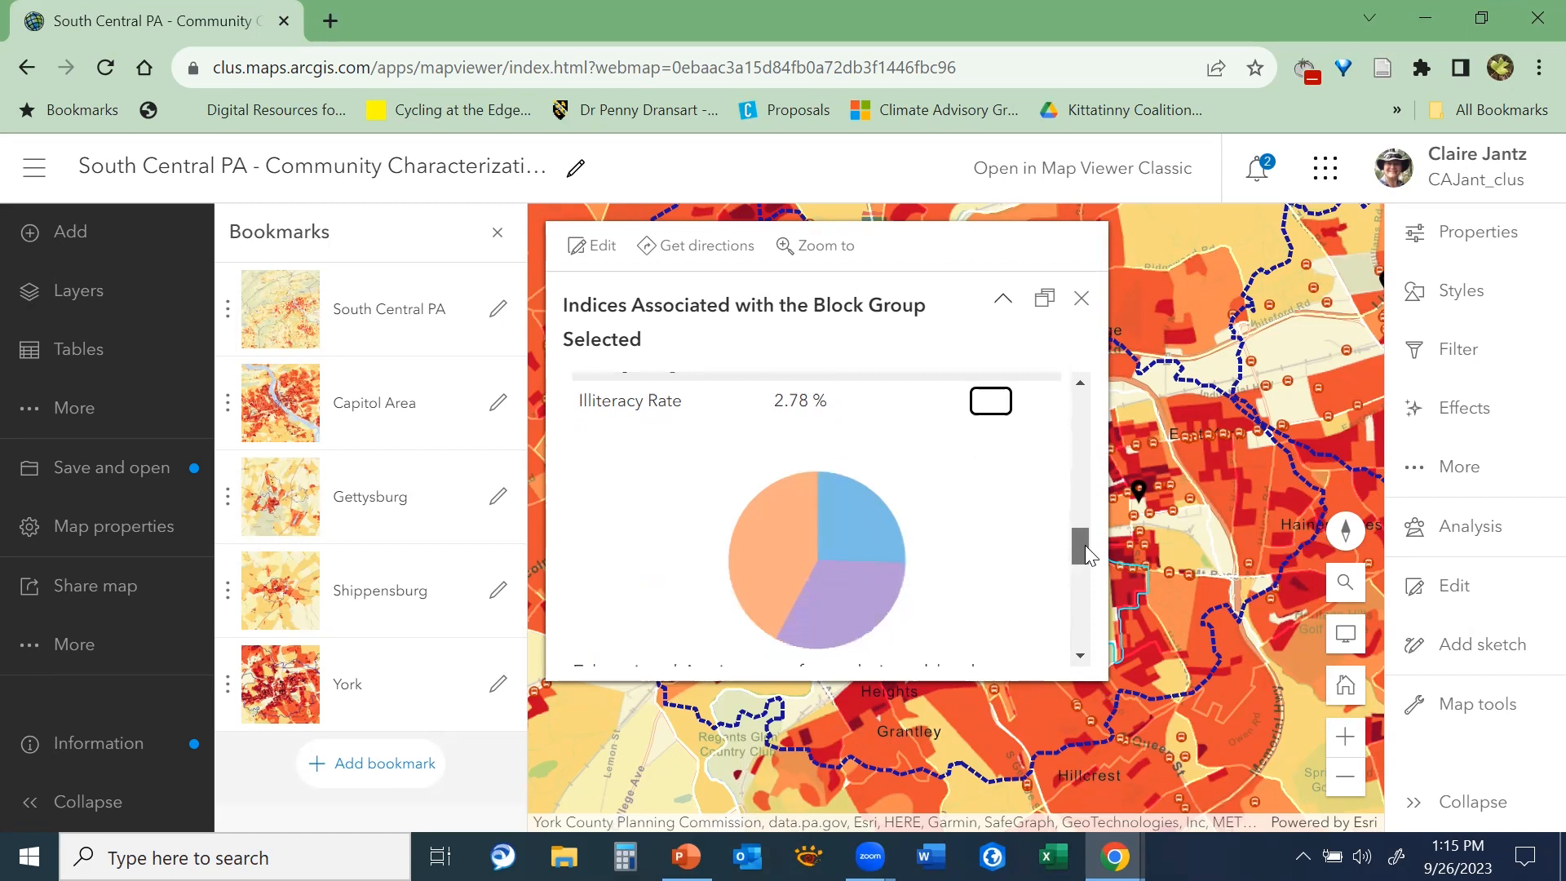
mouse_move(875, 541)
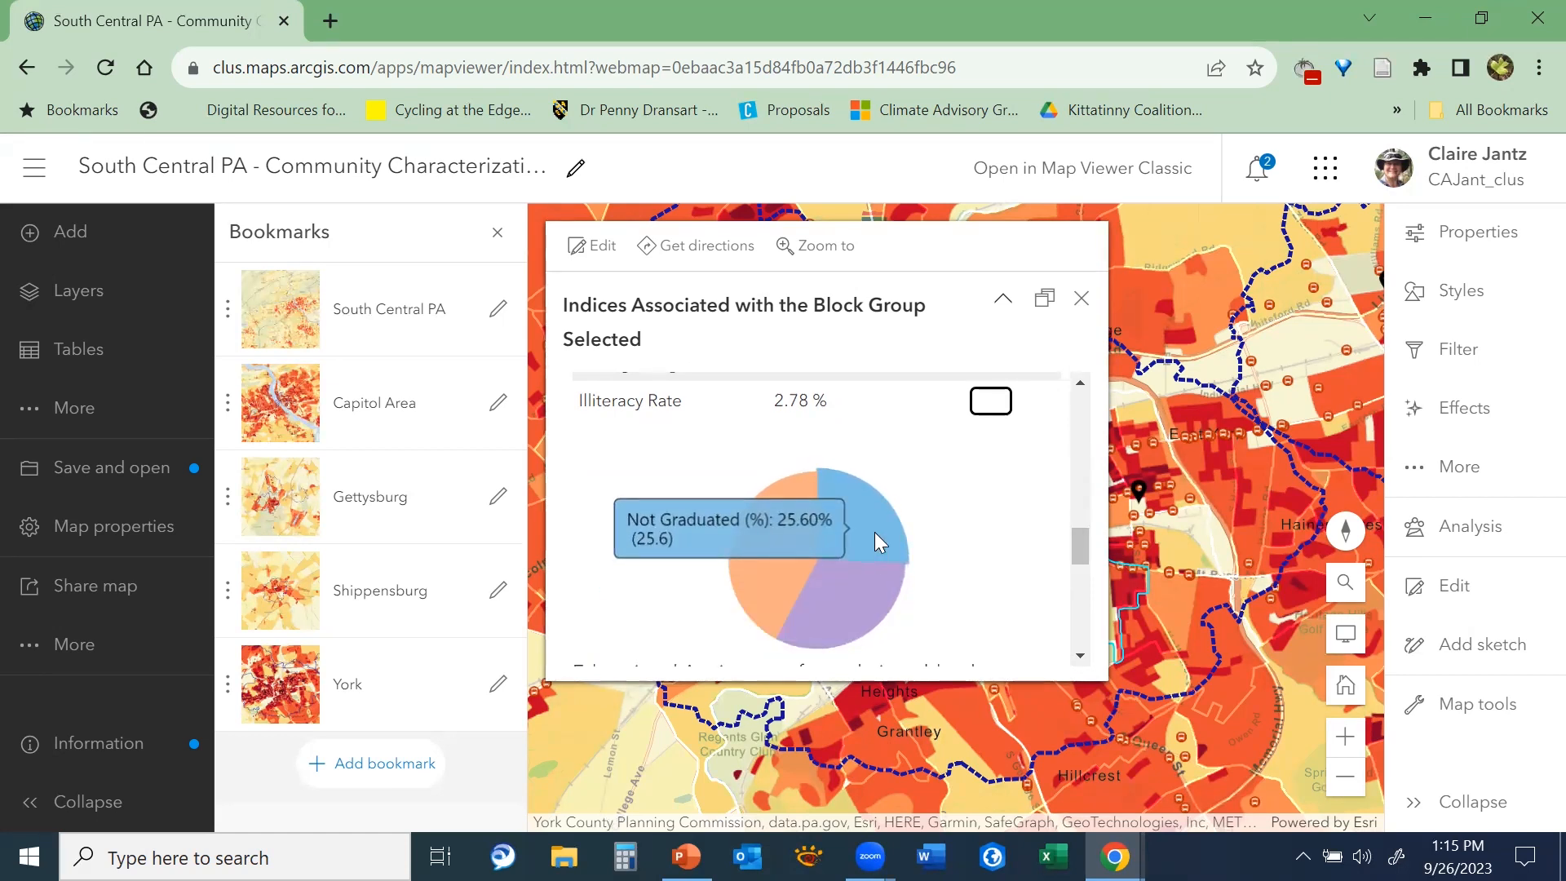
mouse_move(869, 572)
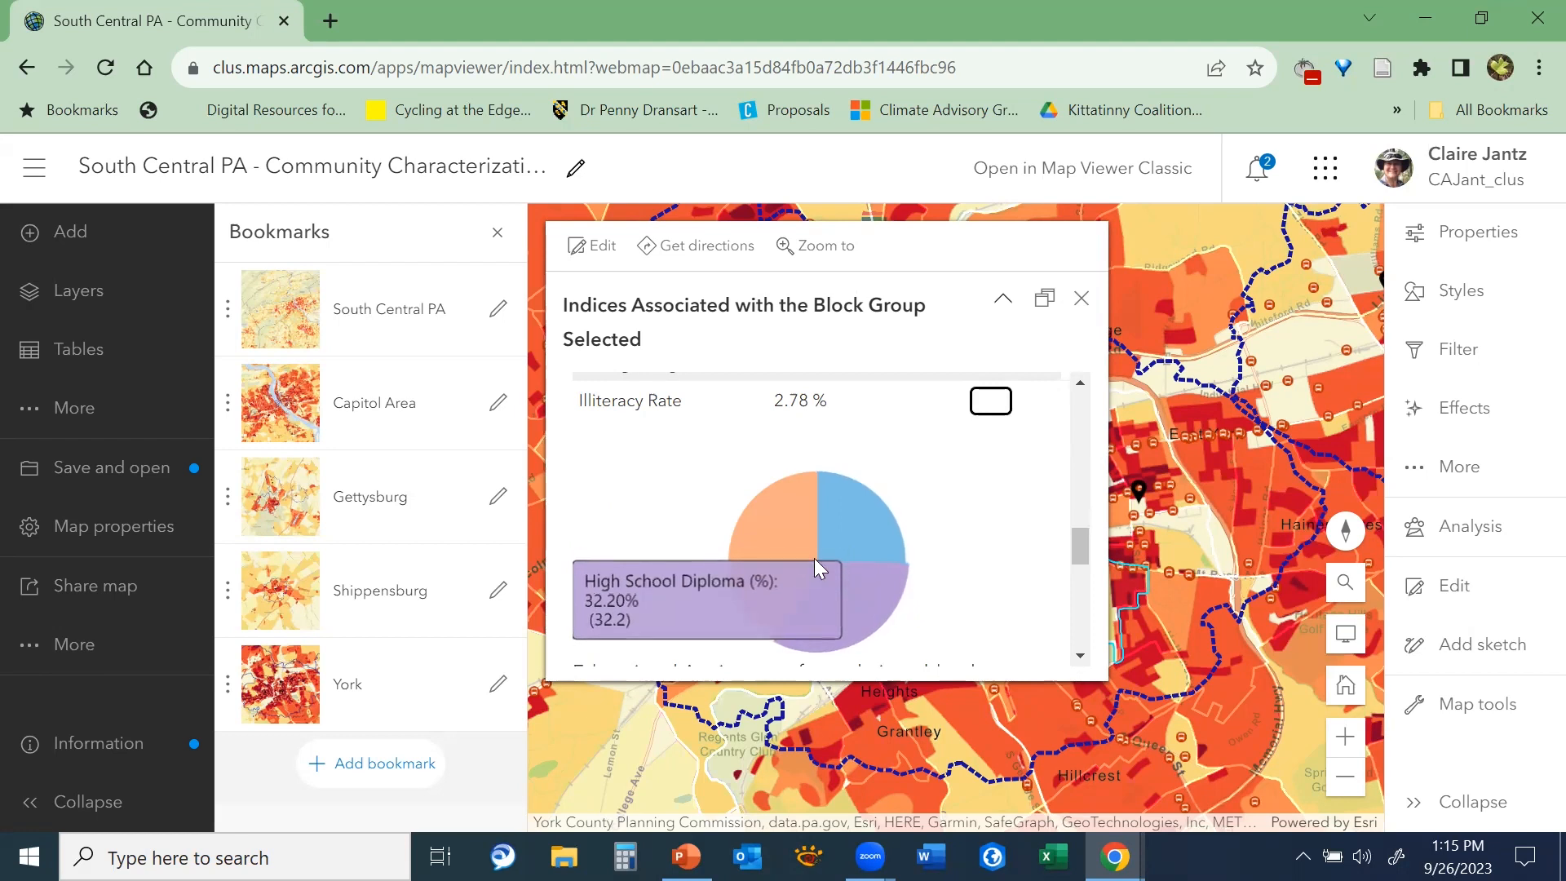
Review the pop-up's Opportunity Youth indices and continue to Population Affected by Judicial System
left_click_drag(1075, 543, 1098, 606)
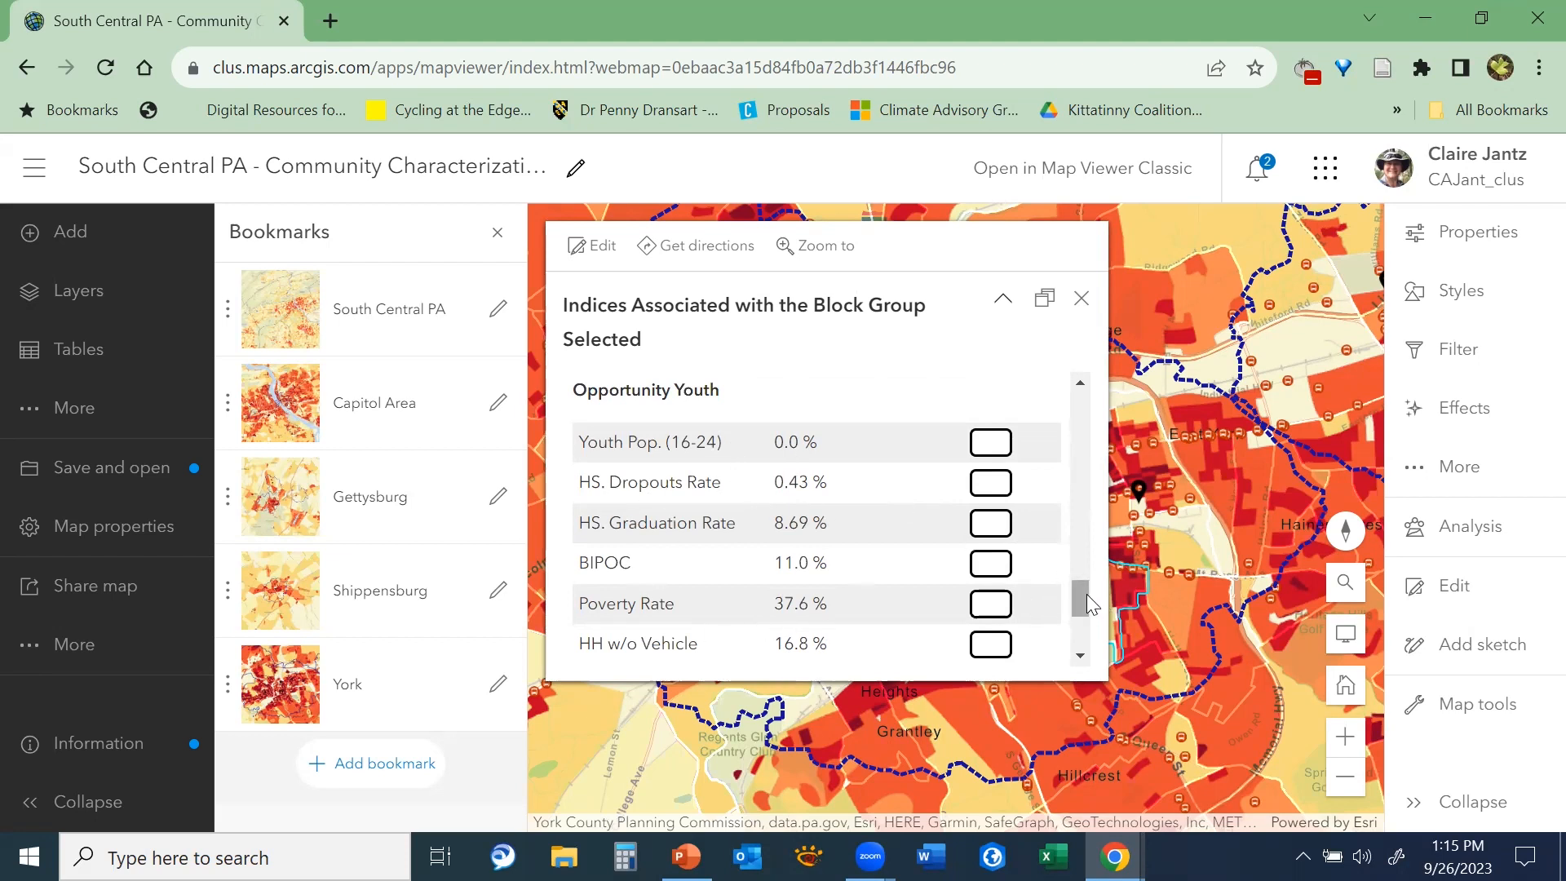
left_click_drag(1086, 602, 1101, 620)
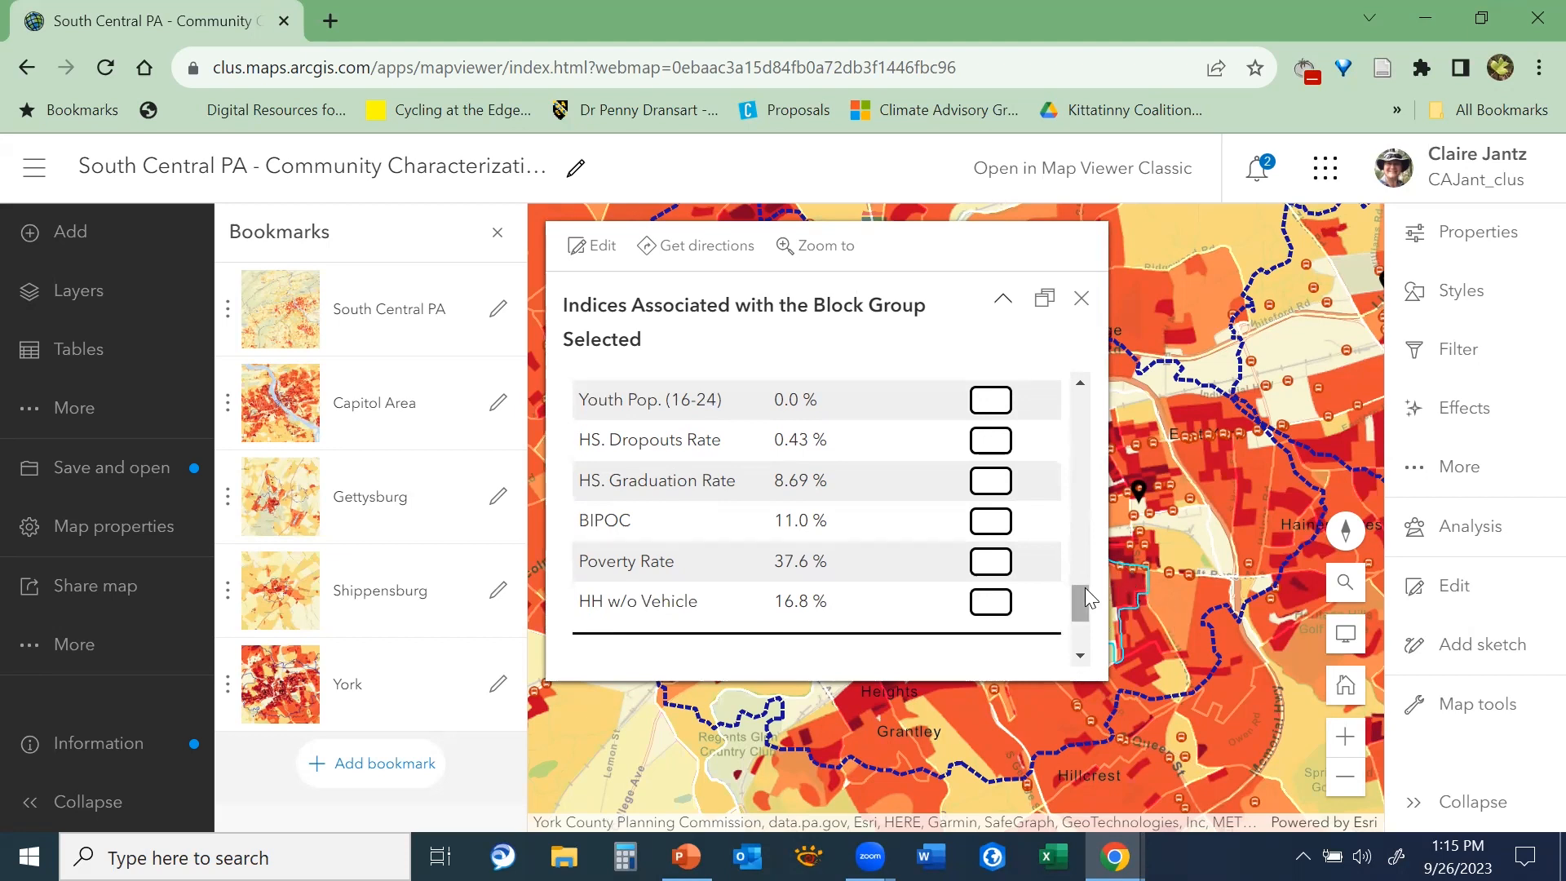
left_click_drag(1084, 587, 1083, 587)
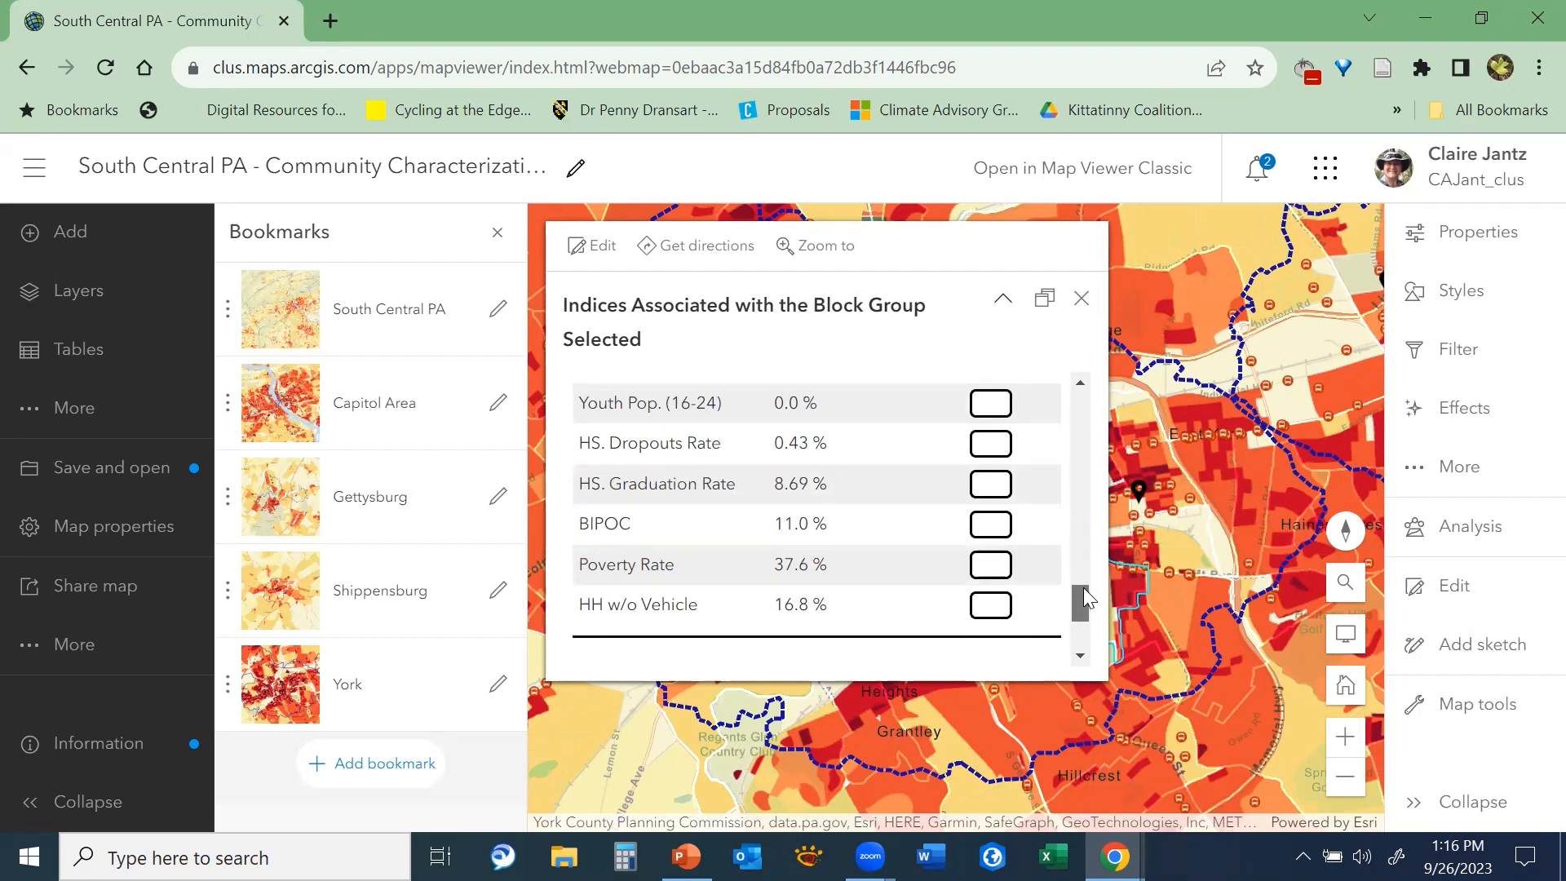
left_click_drag(1083, 587, 1083, 590)
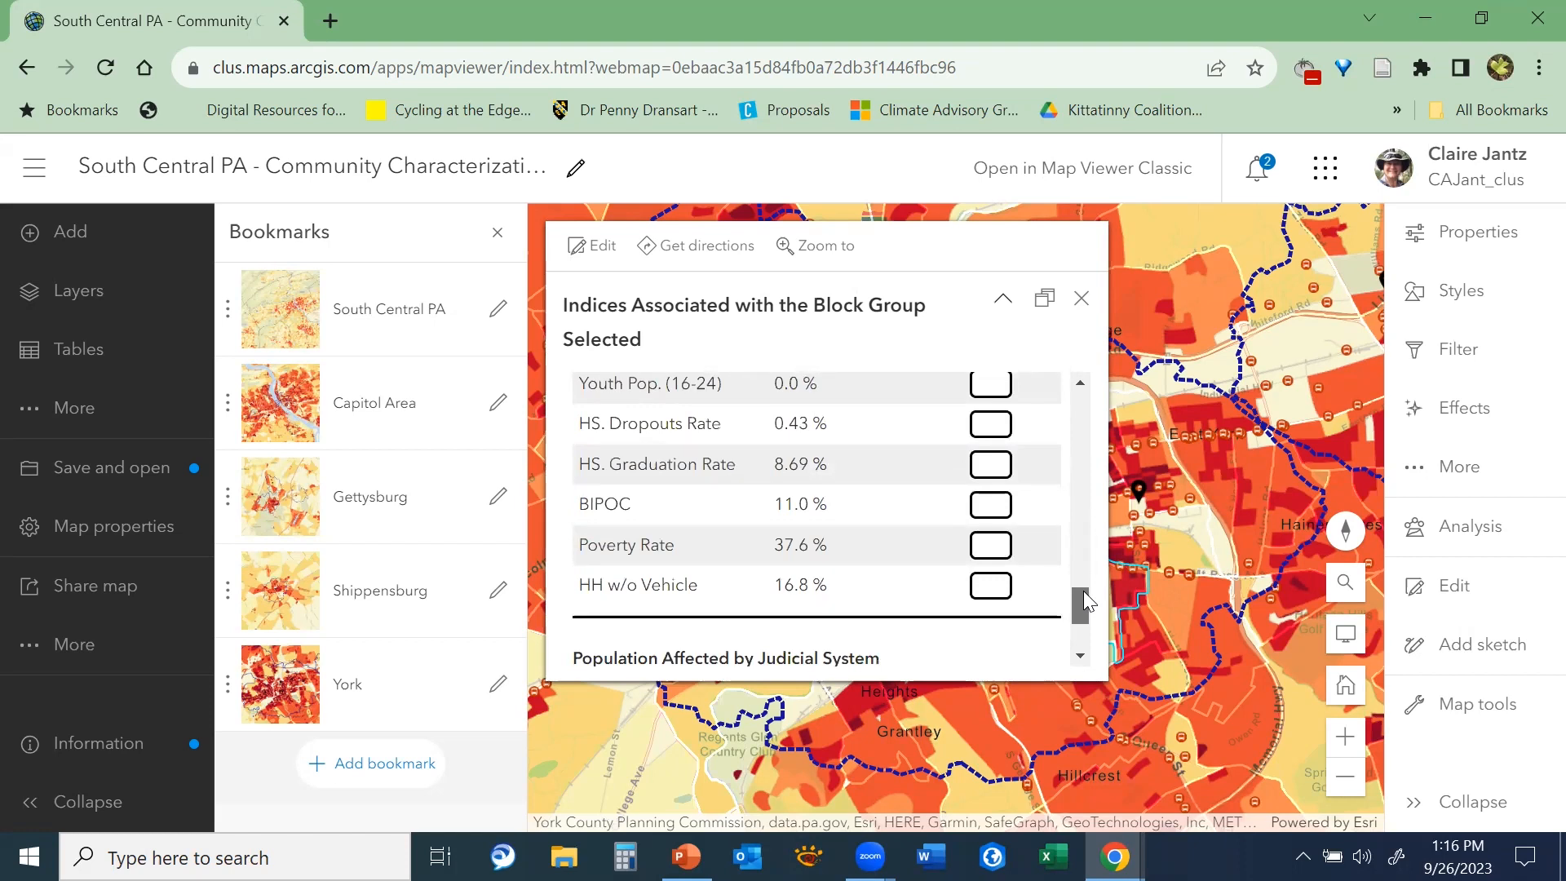
left_click_drag(1083, 591, 1093, 628)
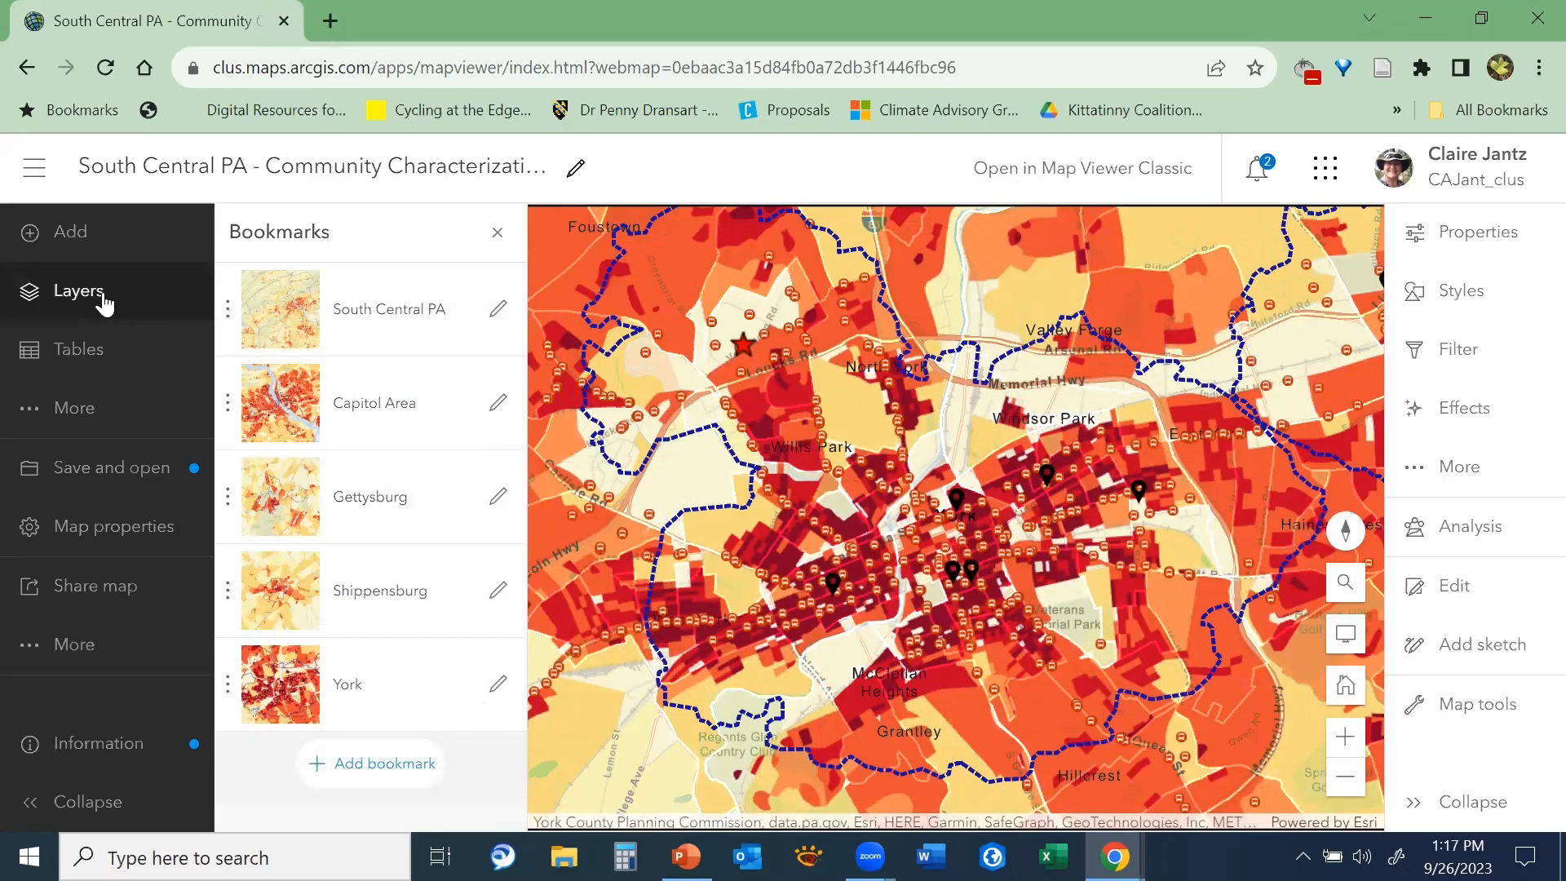
Show the map's layer list and widen the view around York to take in Dover
left_click(104, 303)
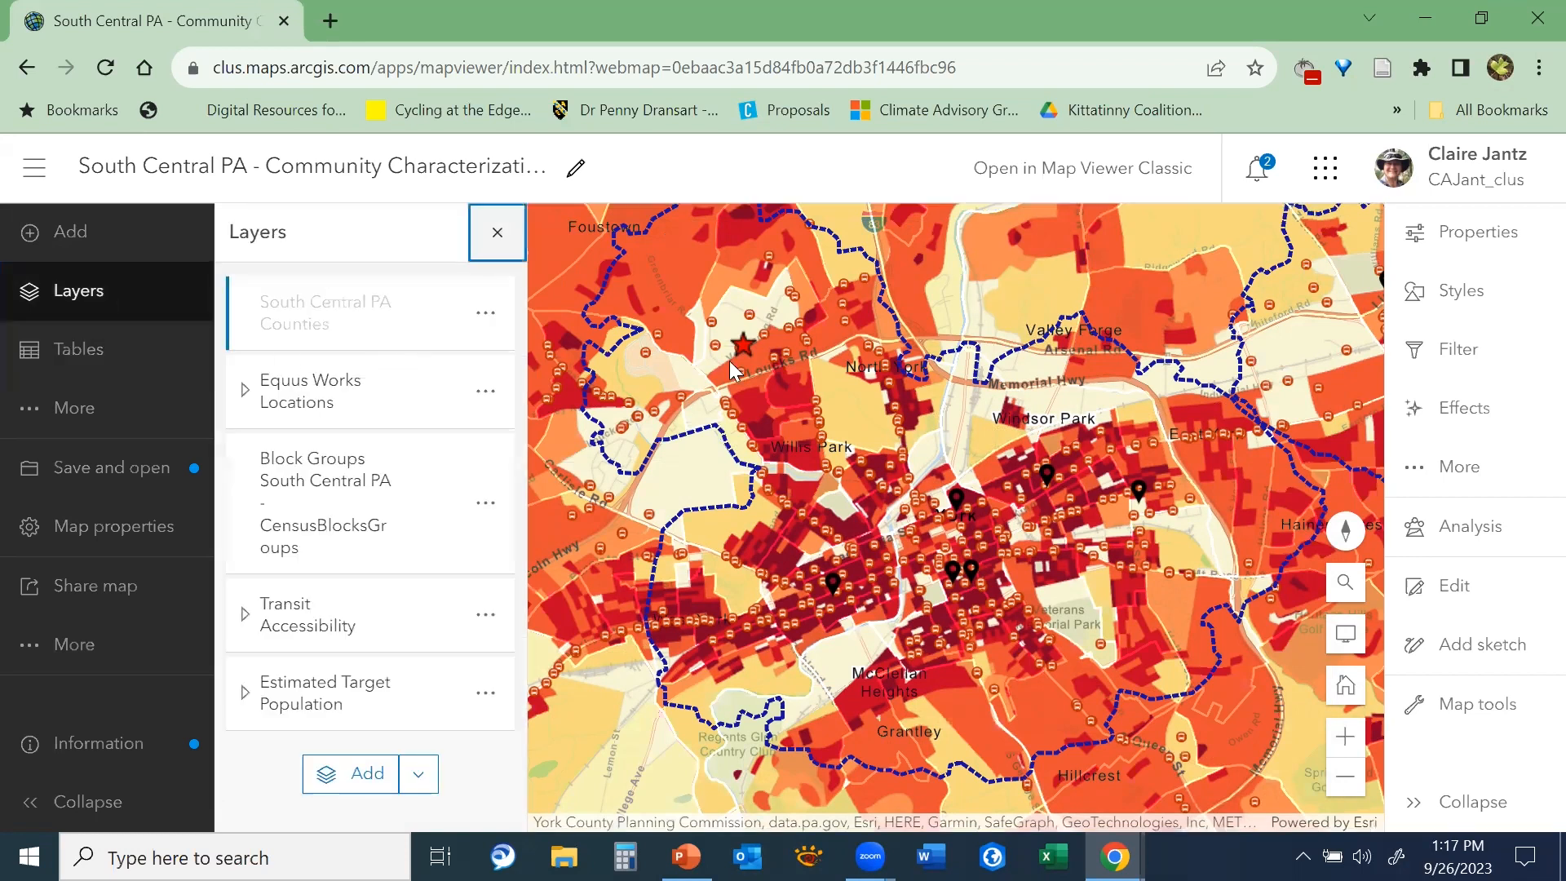
scroll(848, 527, "down", 1)
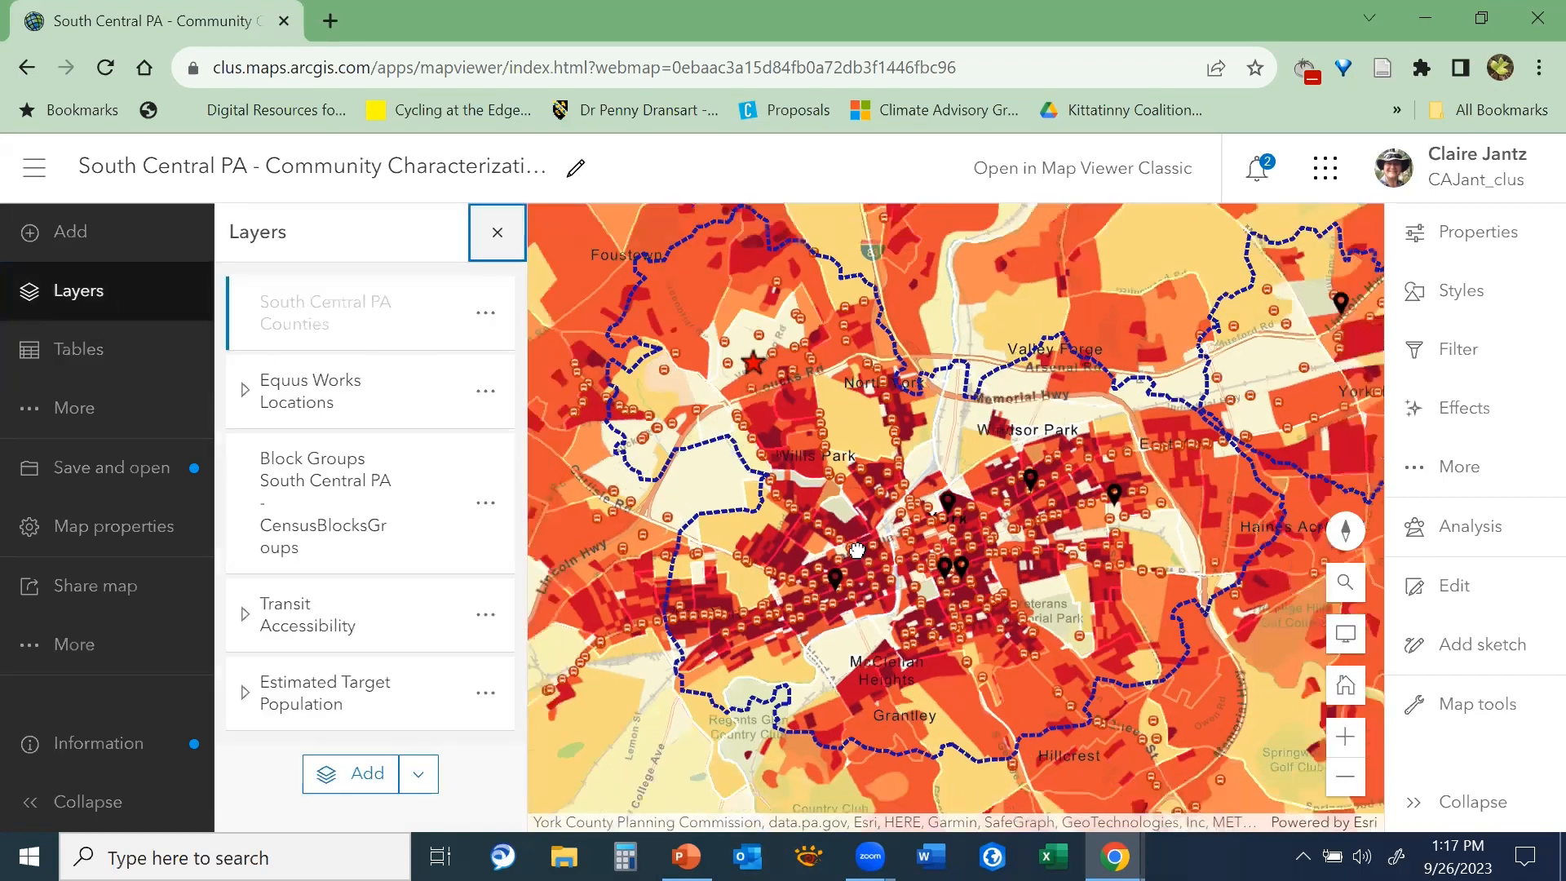
scroll(1071, 525, "down", 1)
left_click_drag(748, 528, 927, 518)
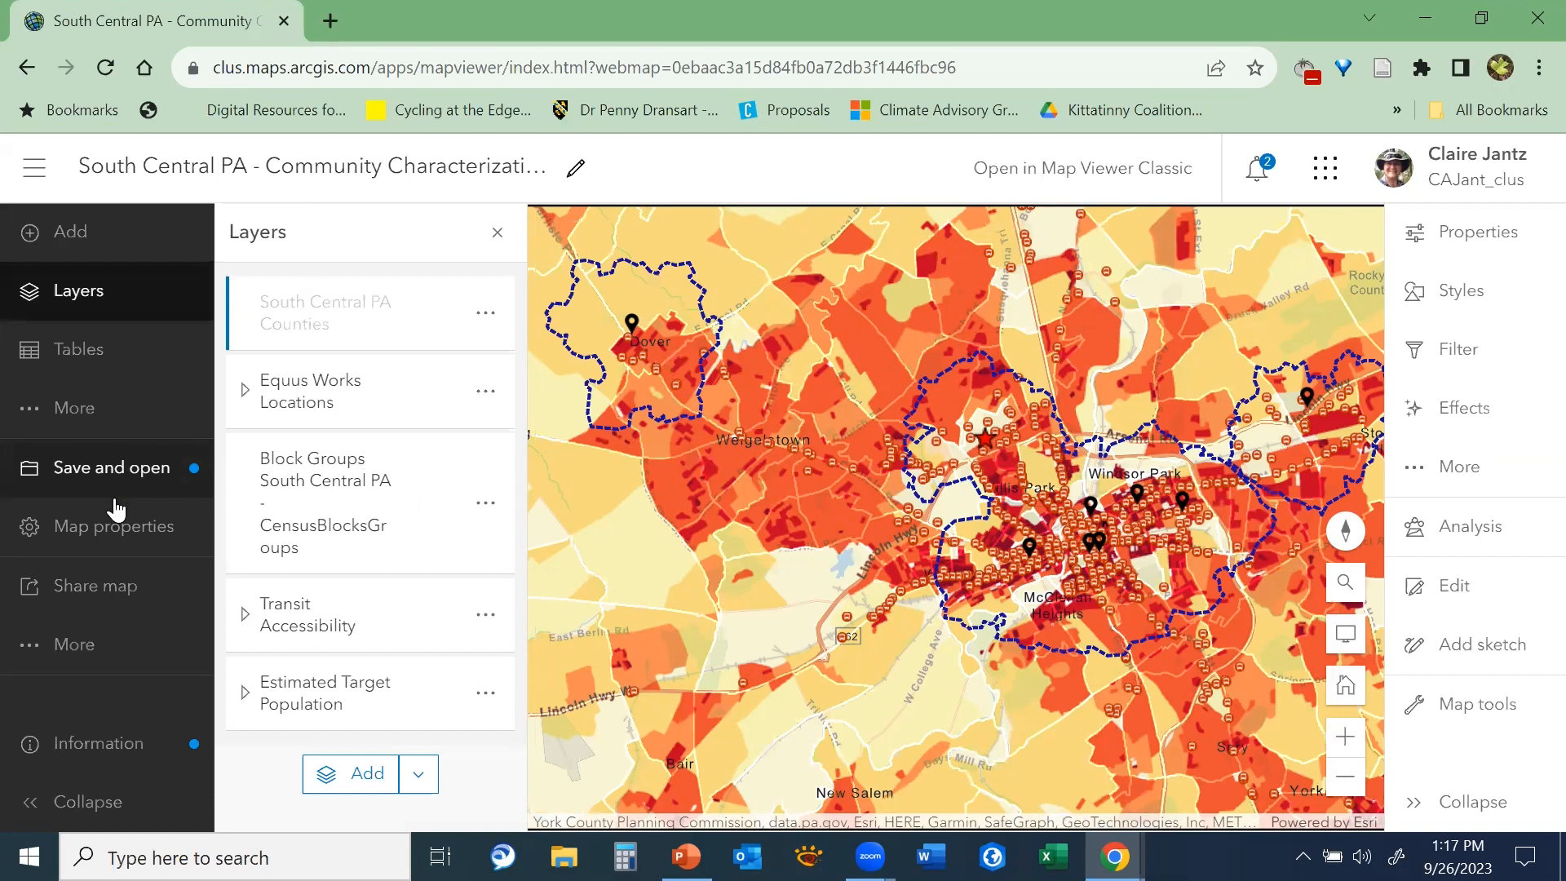
Browse the available basemaps, apply the Streets basemap and close the basemap gallery
left_click(70, 412)
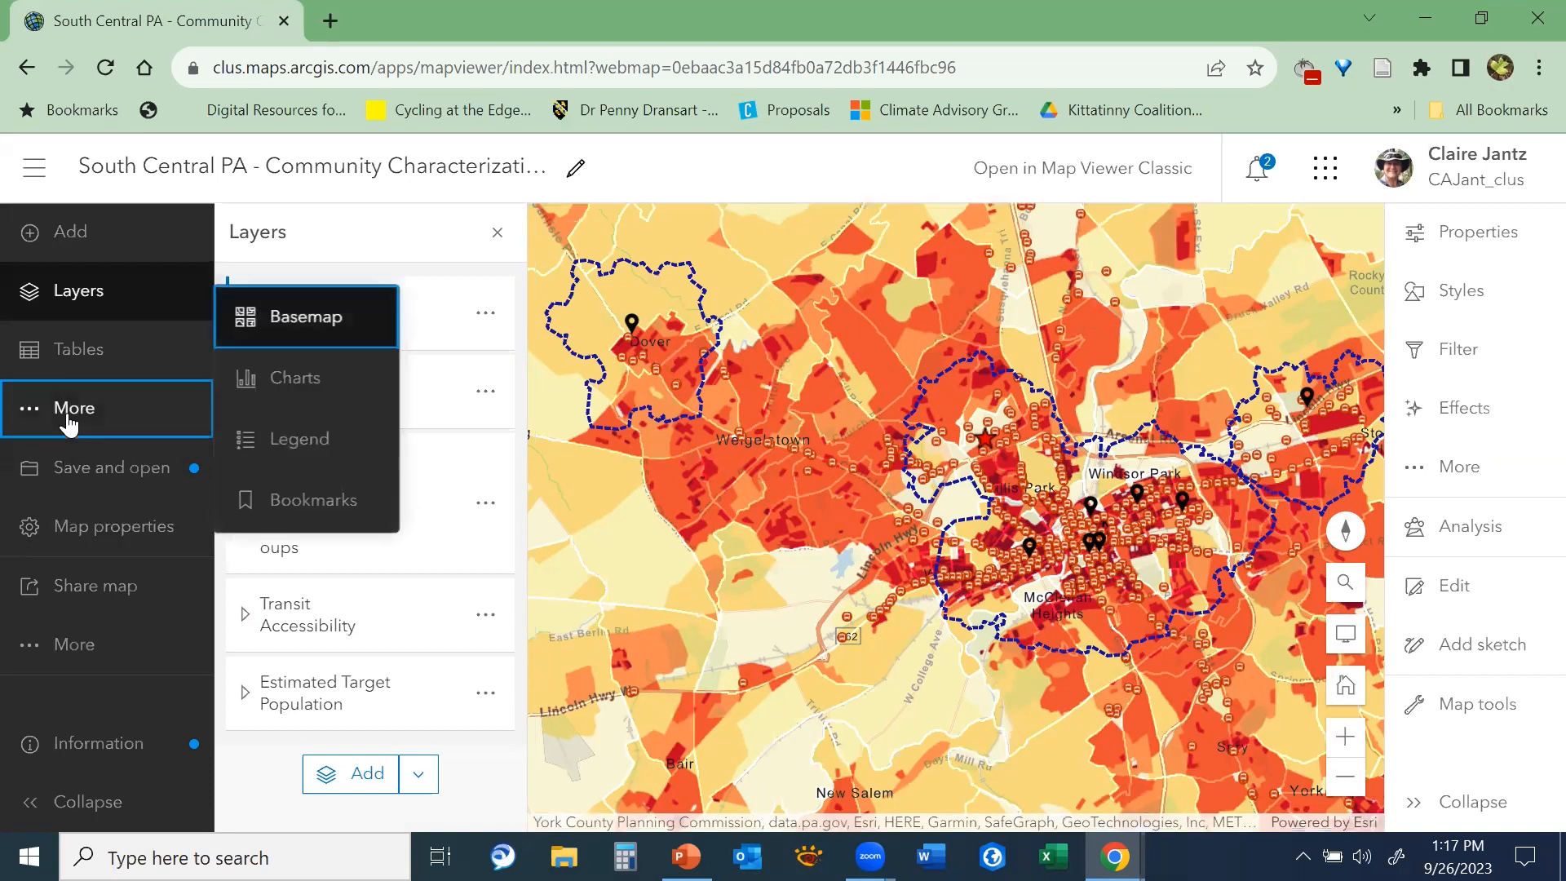
left_click(320, 324)
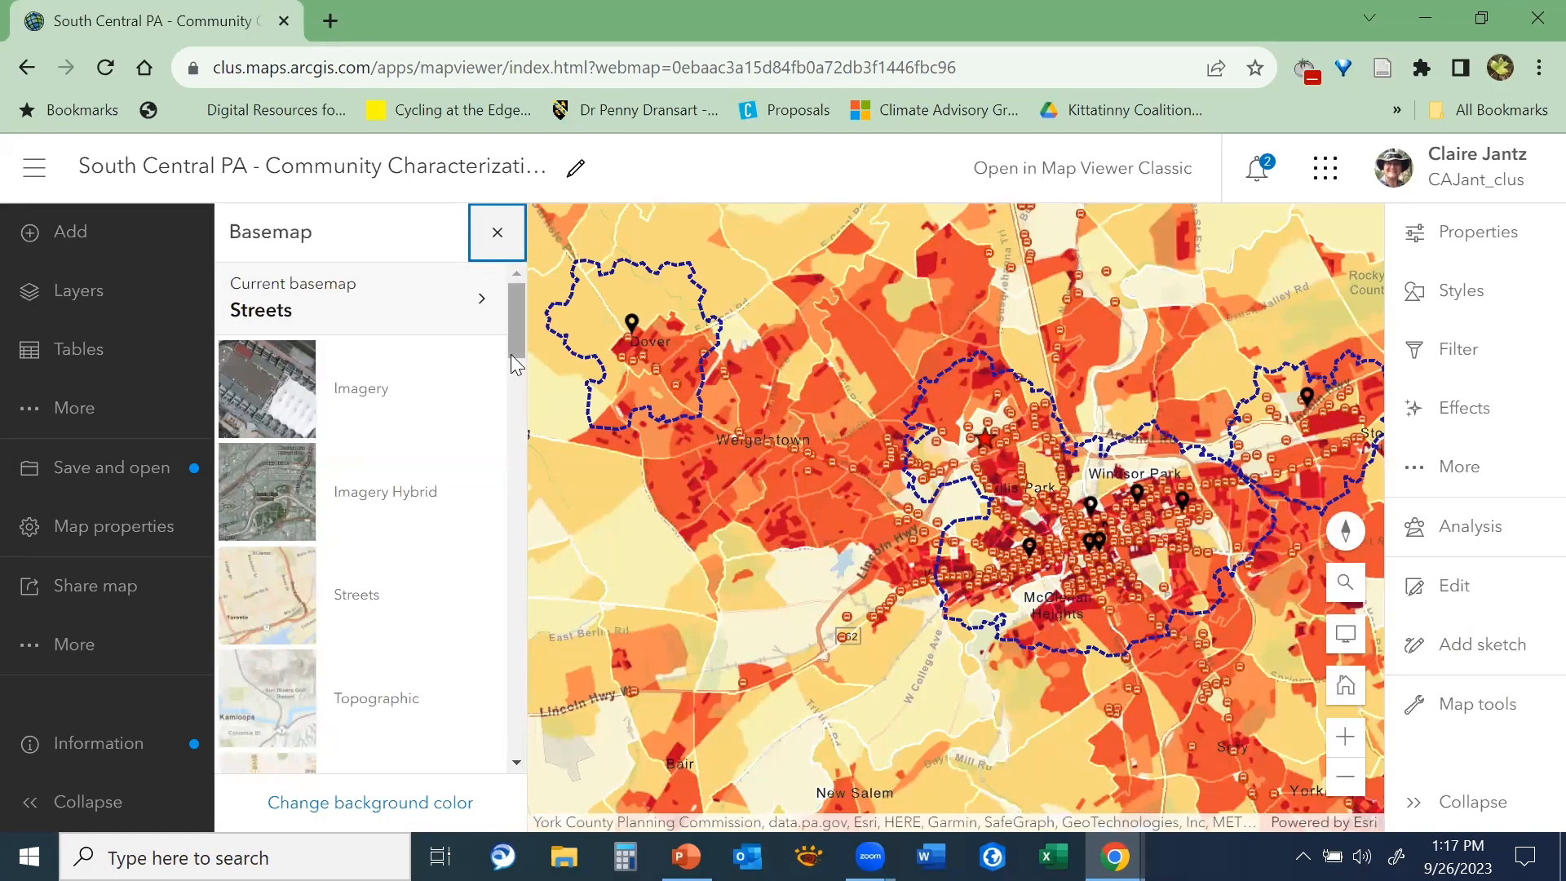
left_click_drag(513, 338, 556, 338)
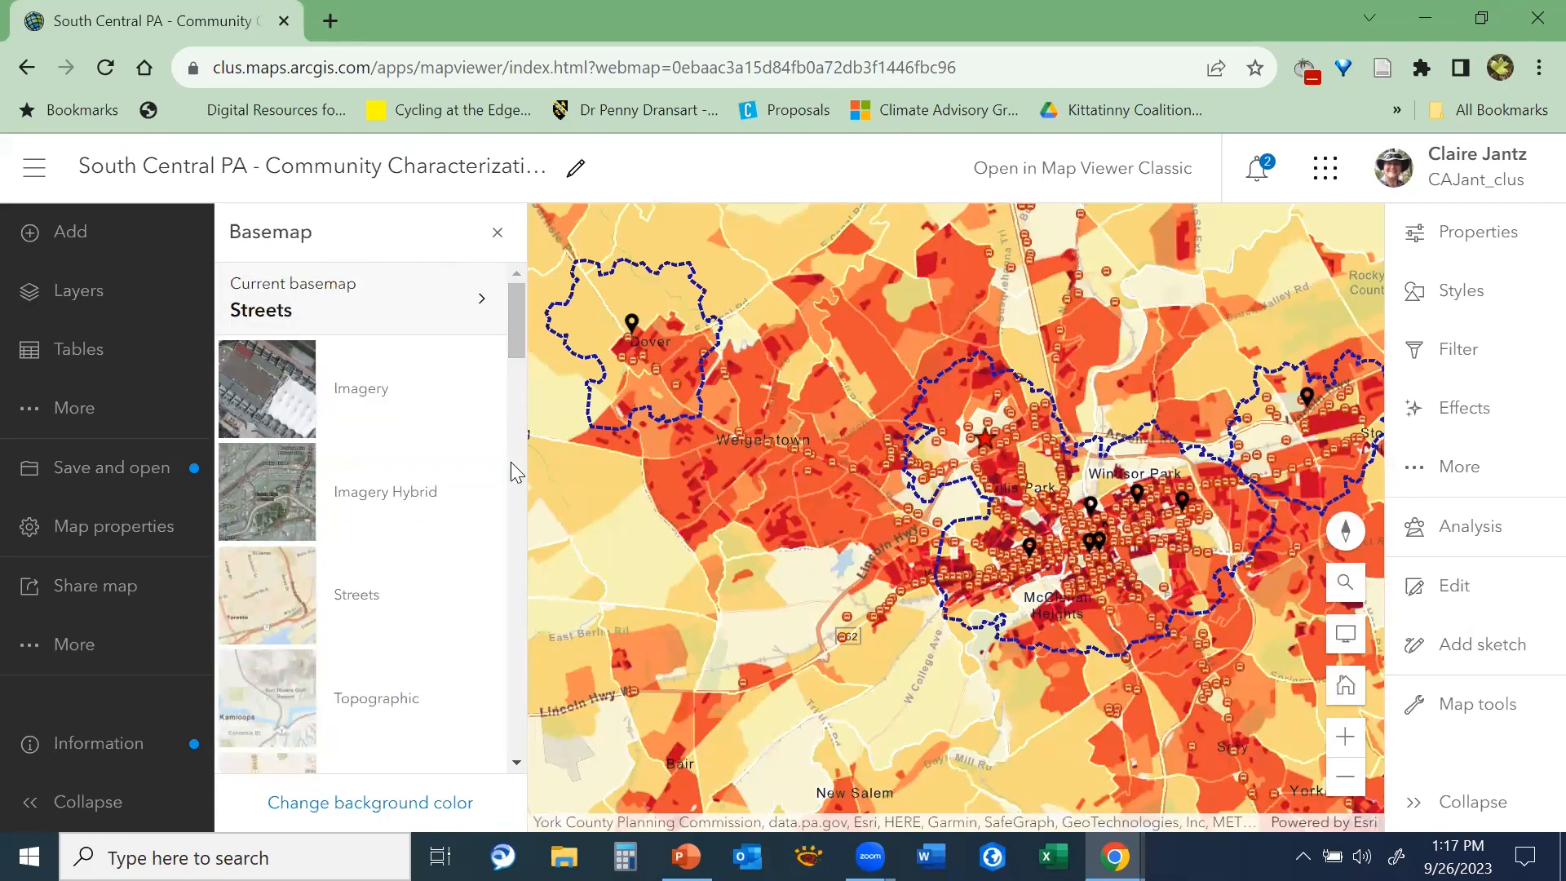
left_click(280, 591)
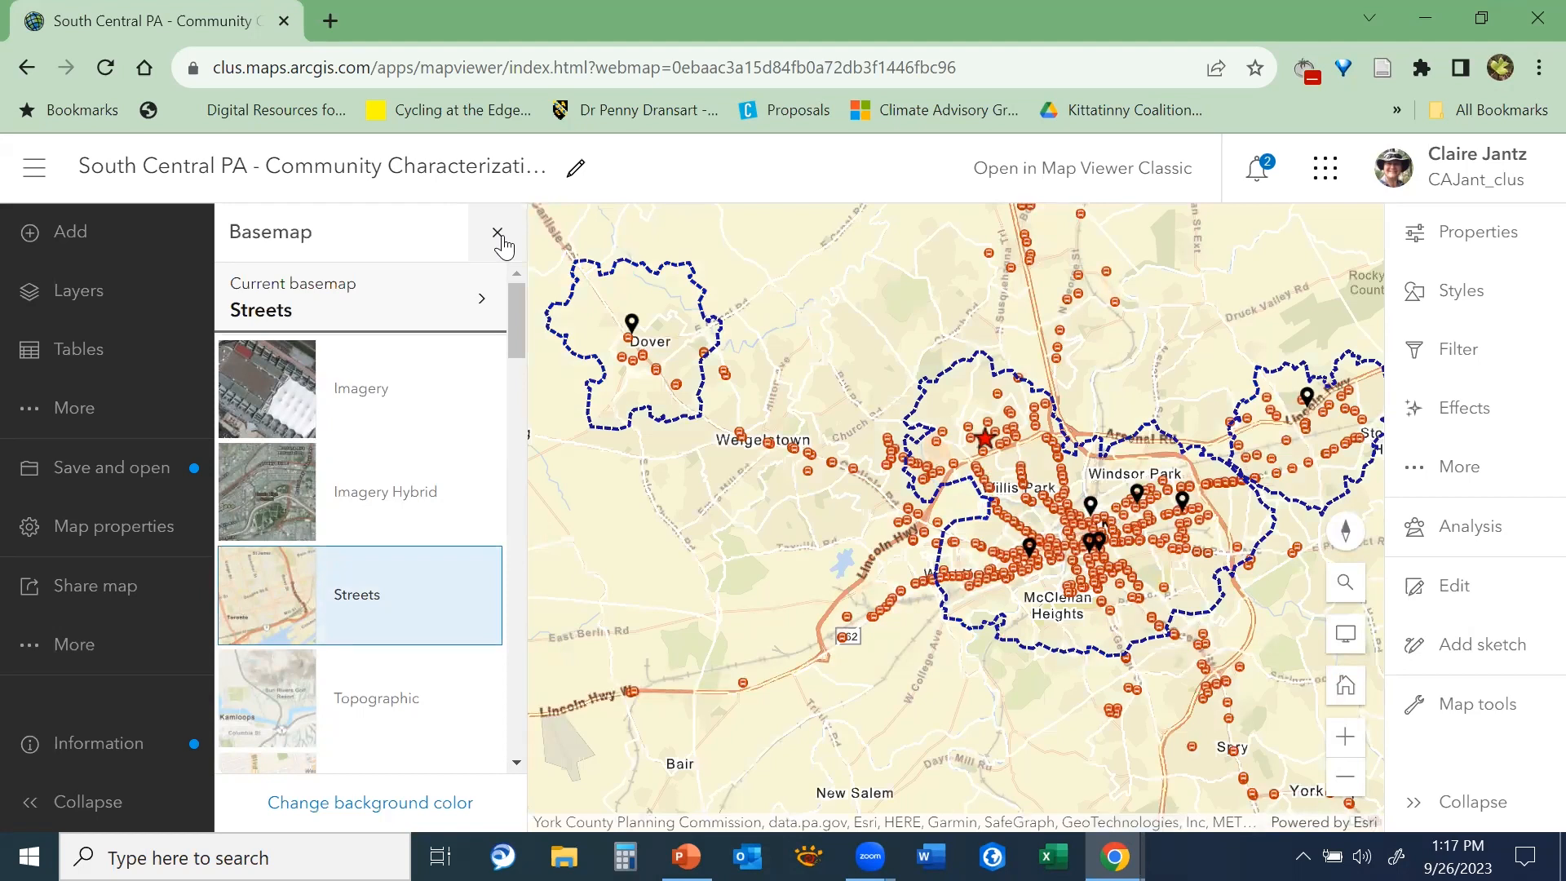
left_click(498, 236)
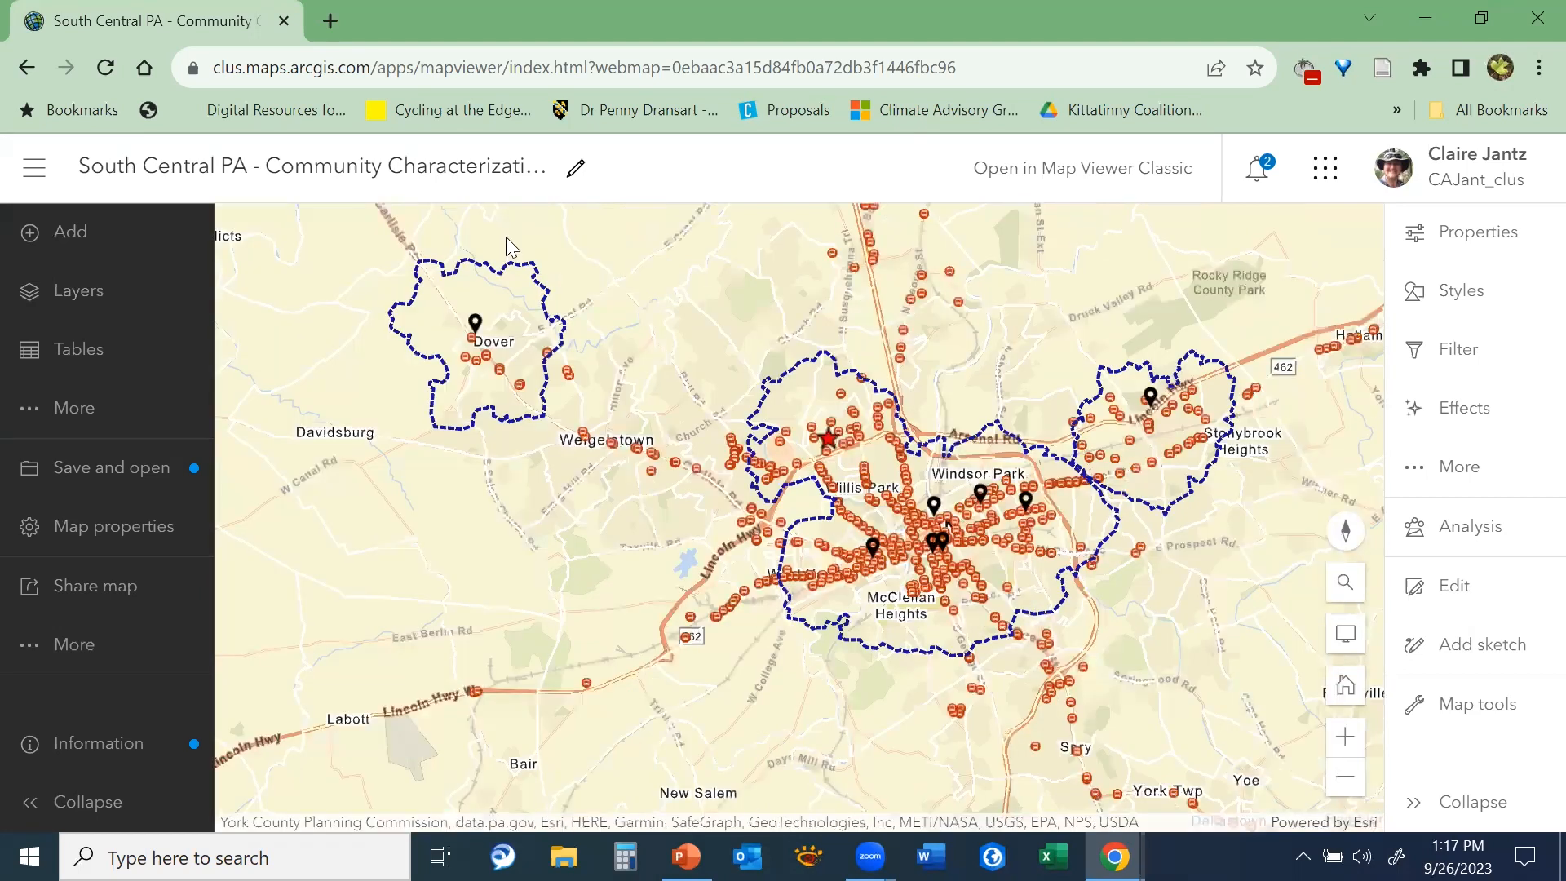
Turn on the Distance to Bus Stop layer within the Transit Accessibility group
left_click(72, 299)
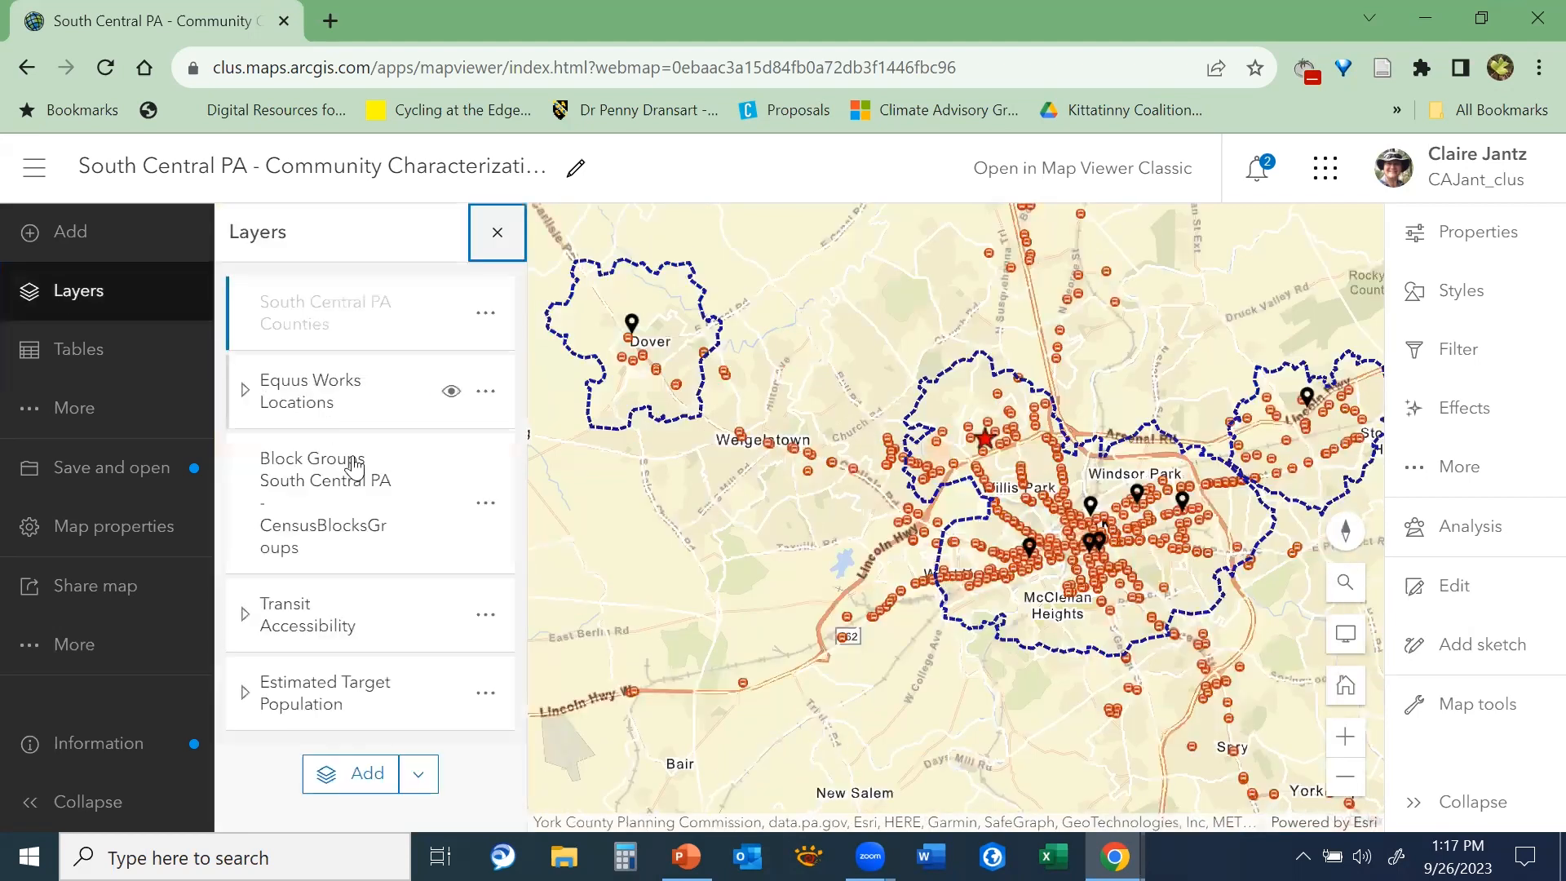
left_click(246, 617)
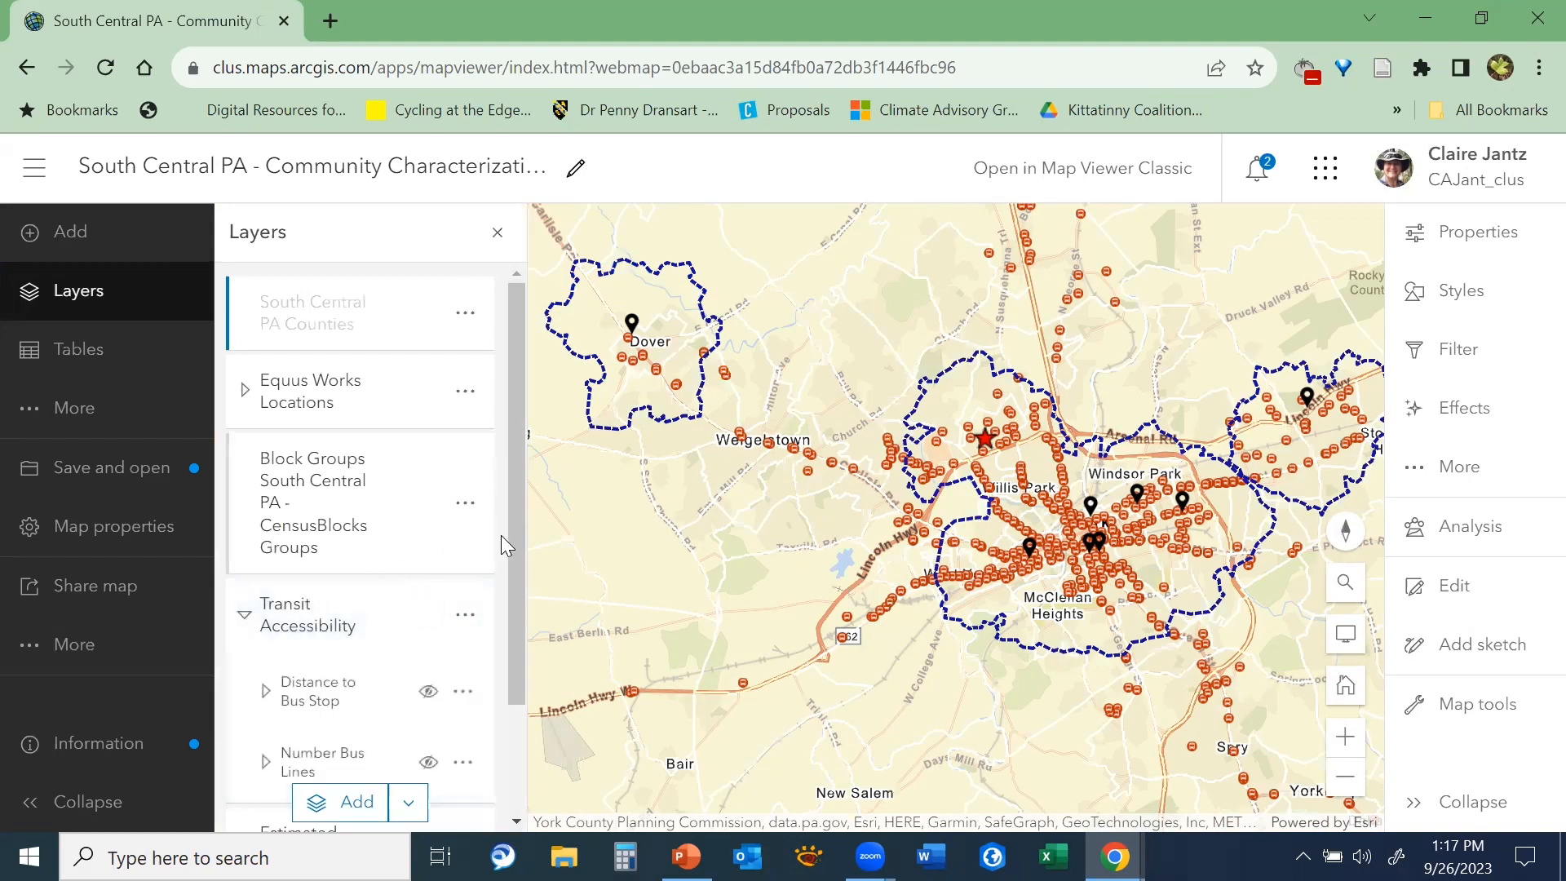
left_click_drag(515, 540, 513, 674)
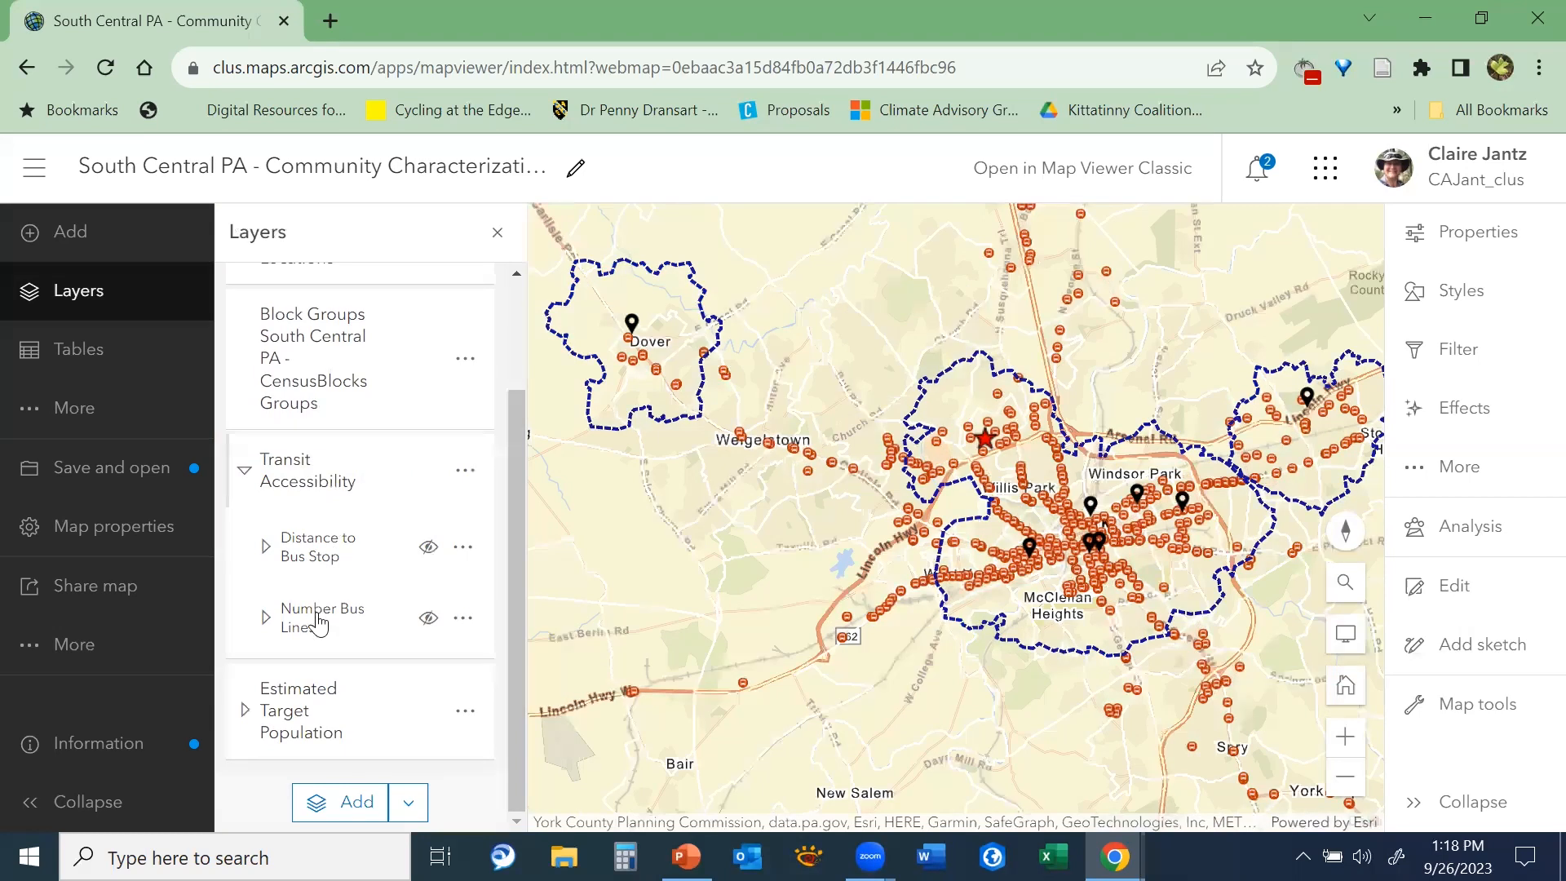
left_click(268, 548)
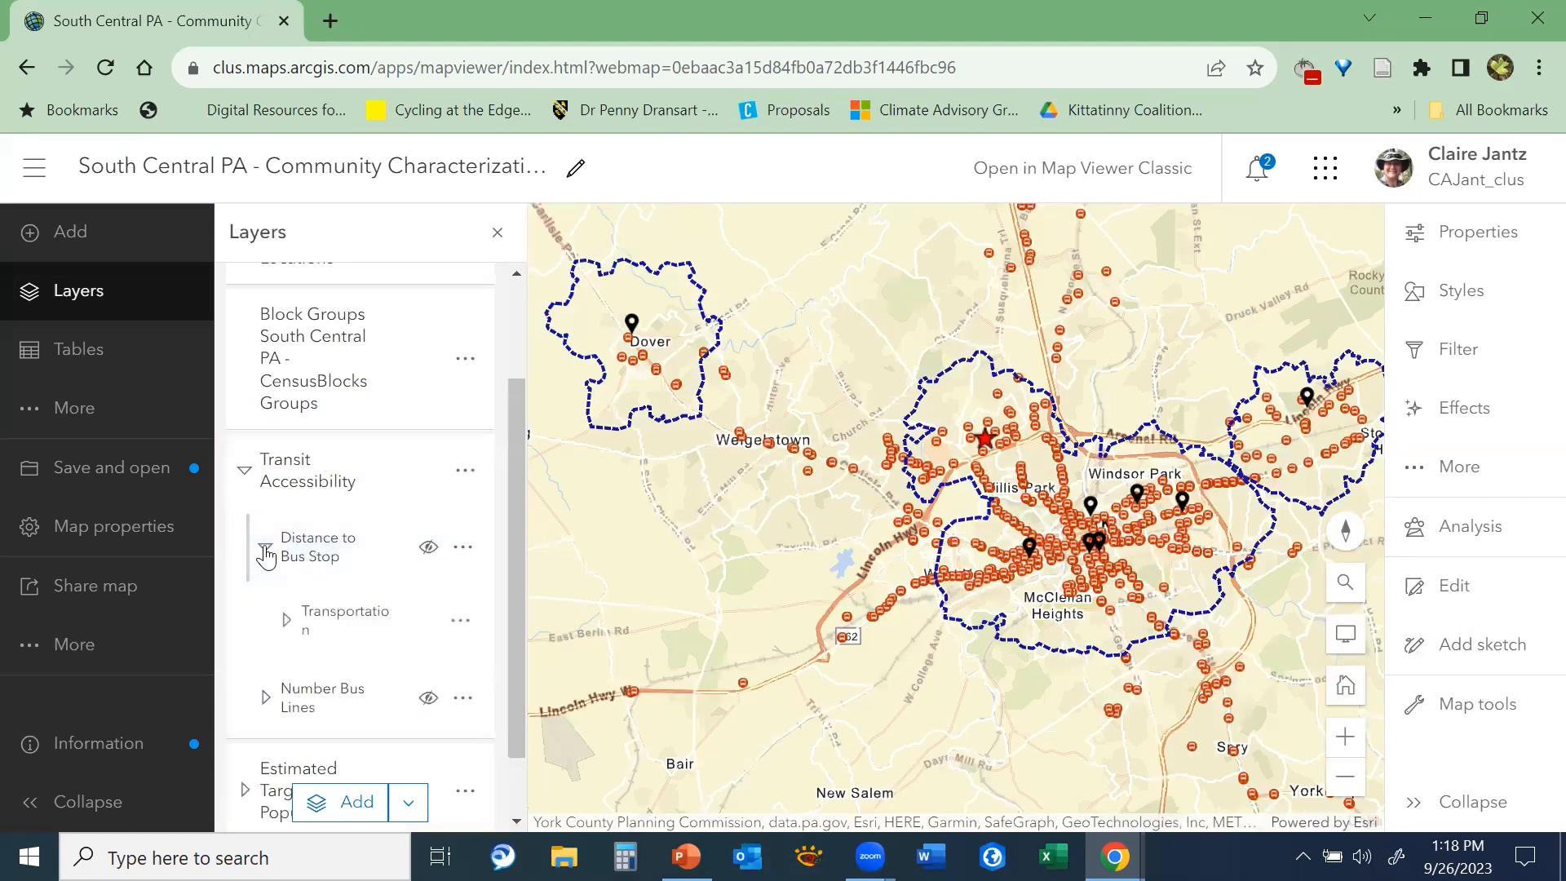
left_click(265, 546)
left_click(429, 549)
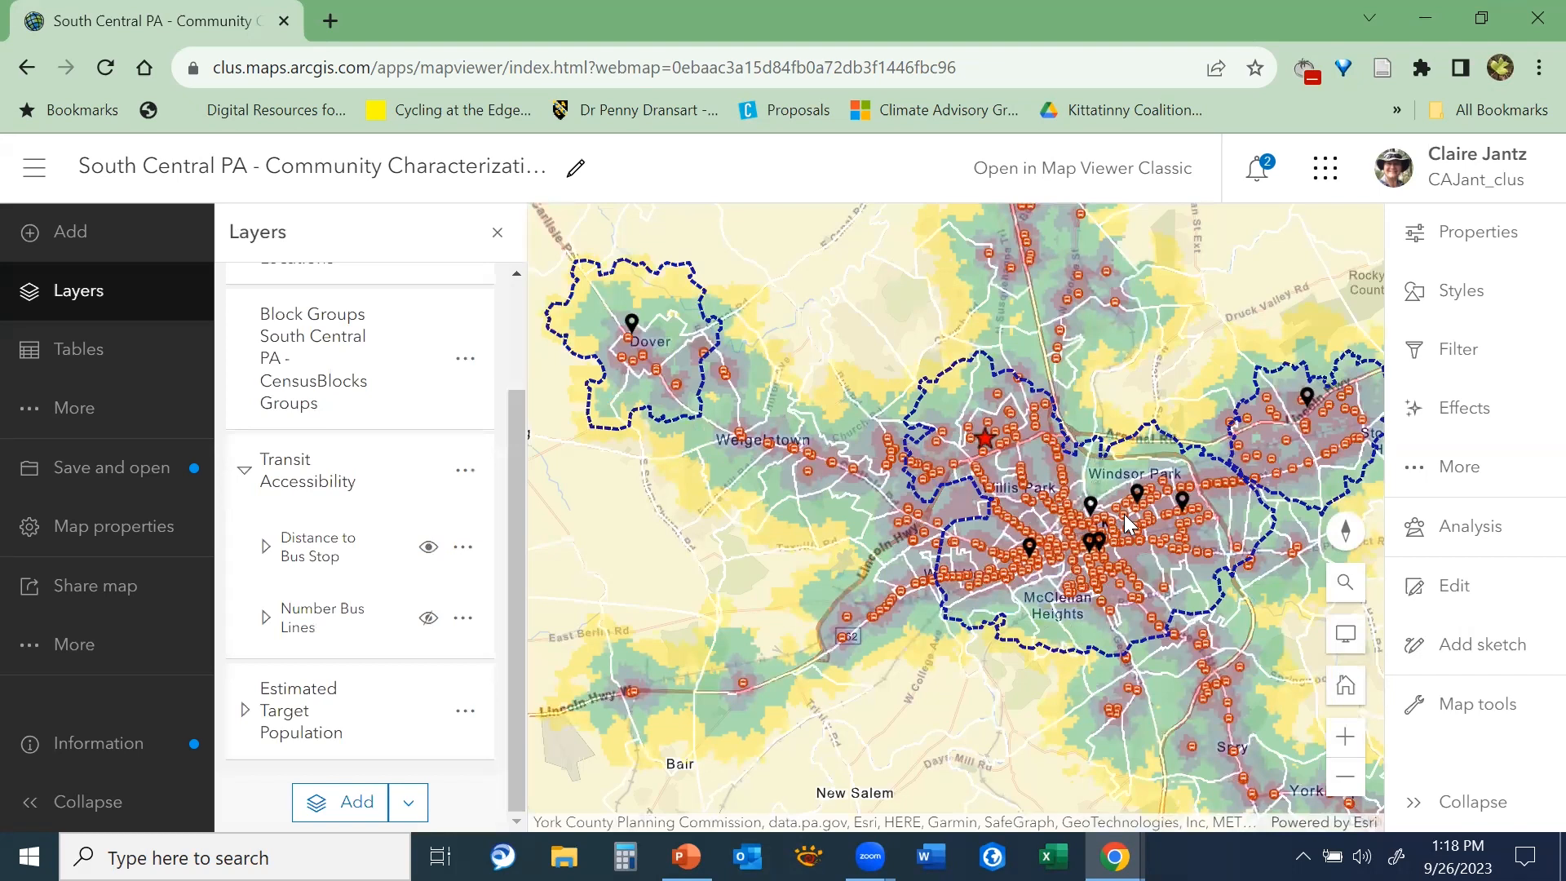
View the bus stop distance zones around York and check their classes in the map legend
scroll(1047, 549, "down", 1)
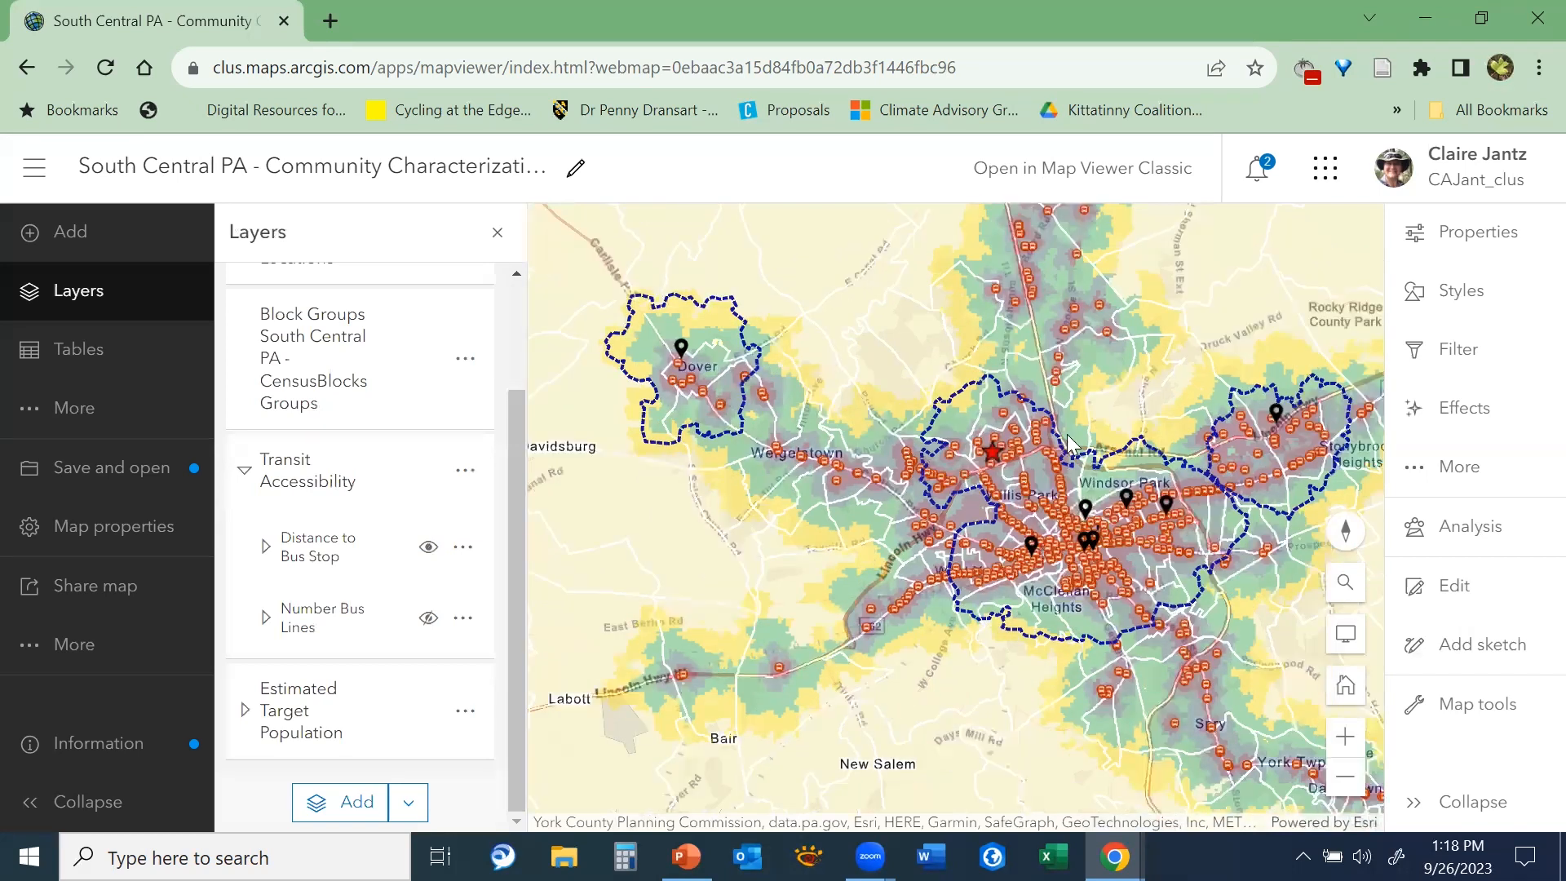
scroll(1066, 439, "down", 1)
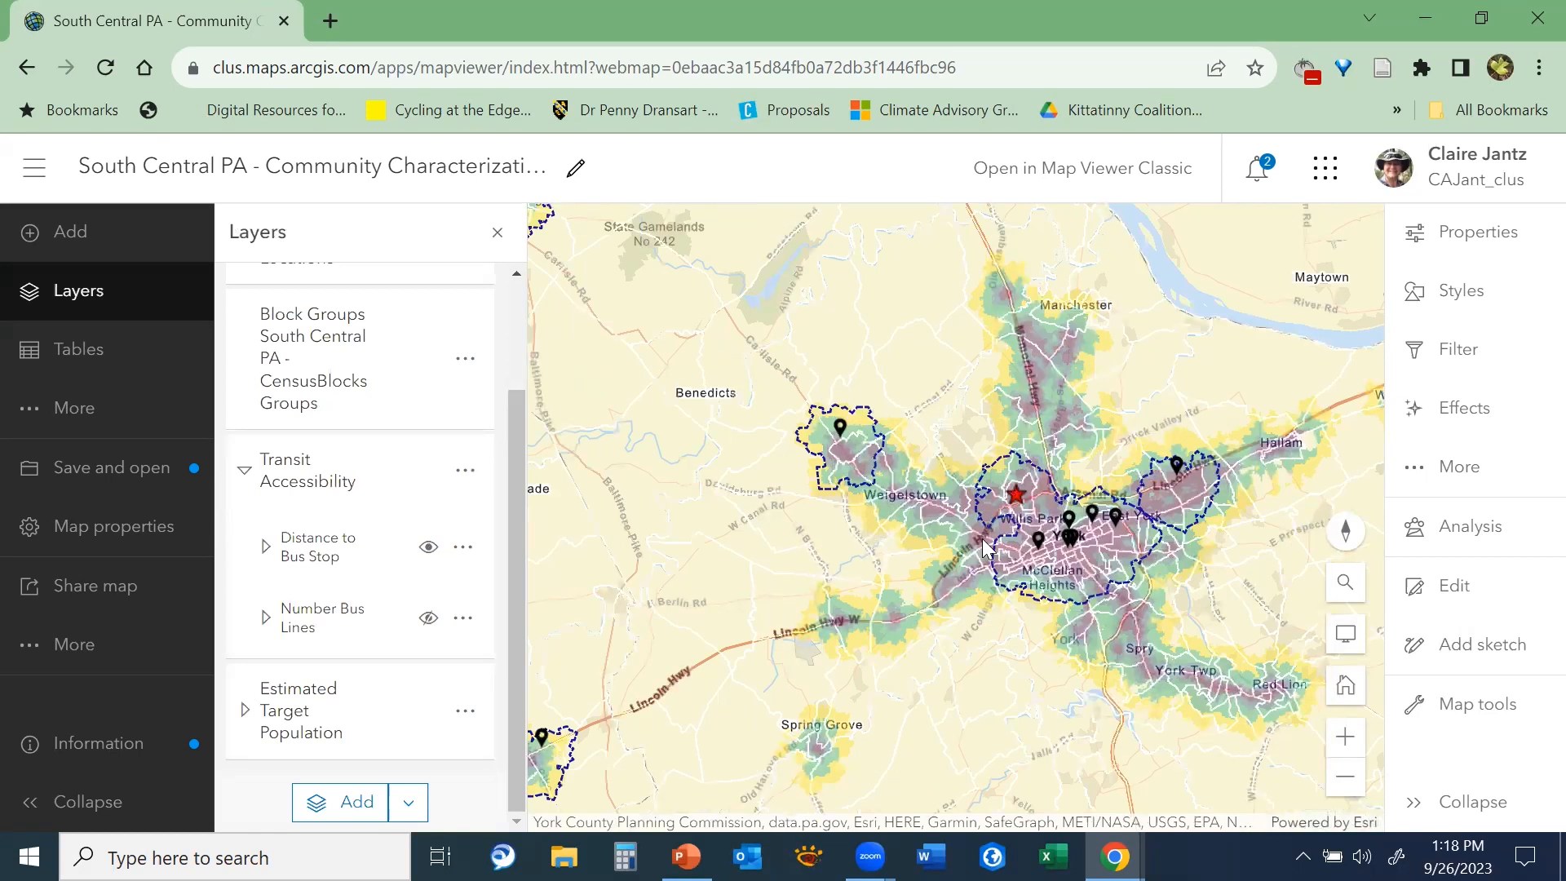
scroll(984, 548, "up", 2)
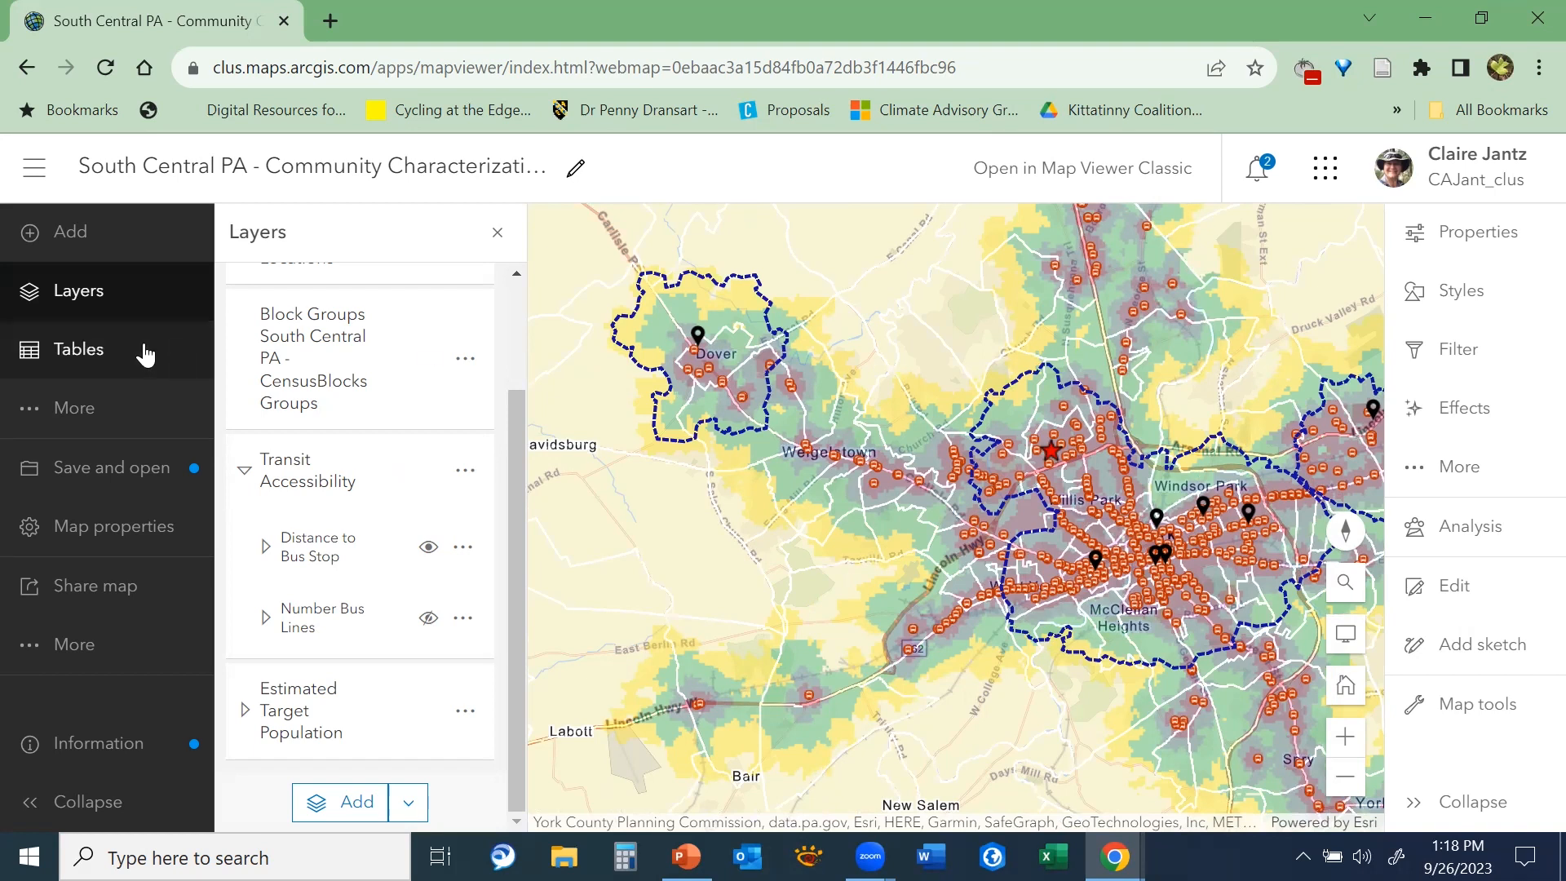
left_click(87, 423)
left_click(300, 443)
left_click_drag(515, 533, 504, 621)
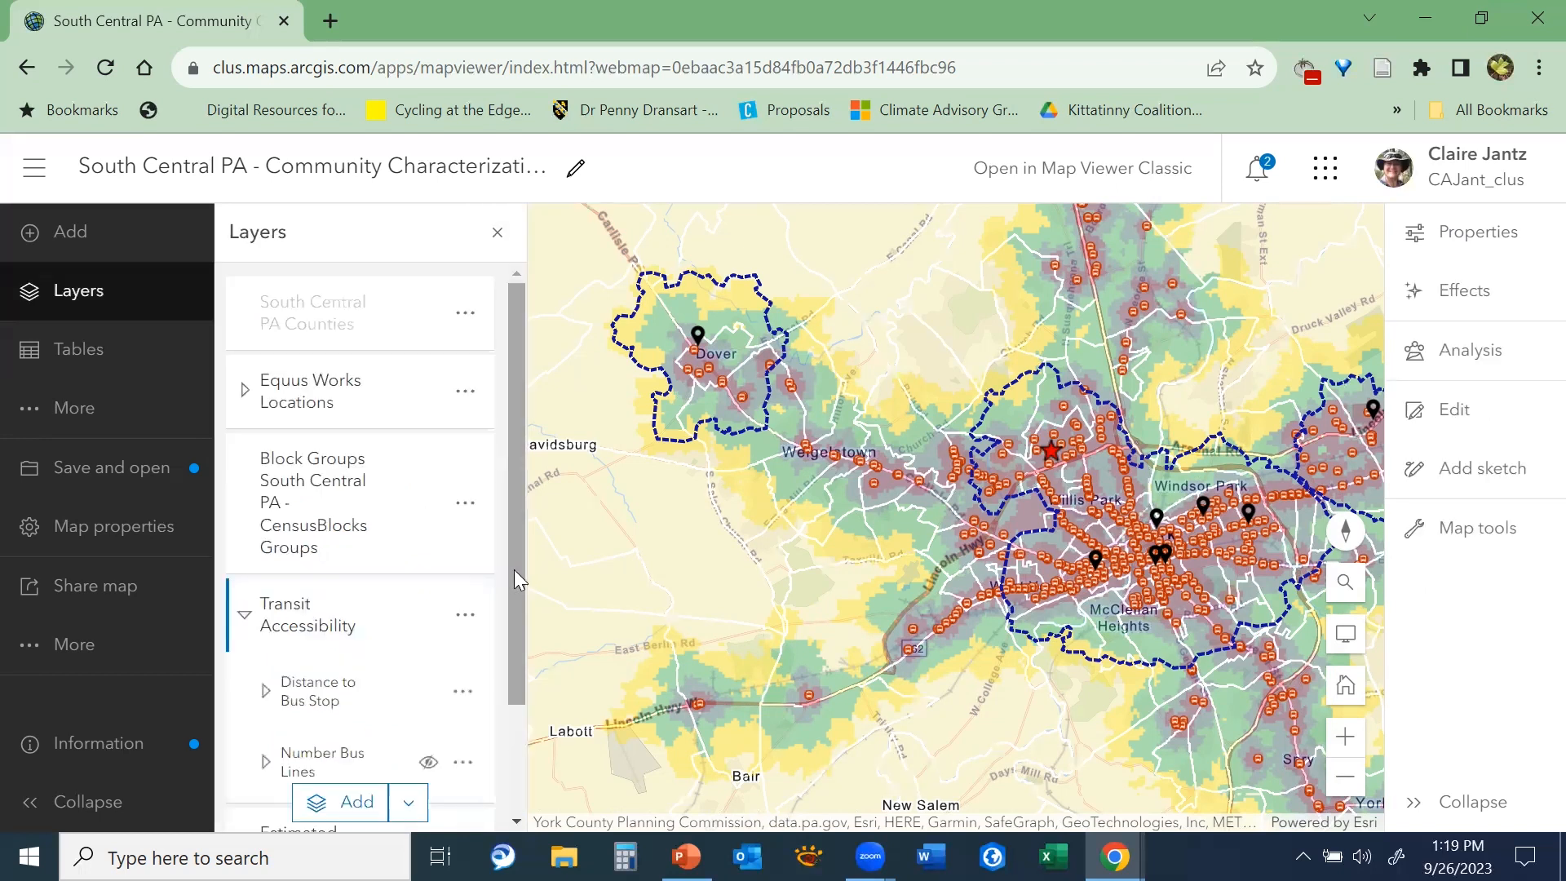
Turn on the Number Bus Lines layer in the Transit Accessibility group and hide the Distance to Bus Stop layer
left_click_drag(515, 572, 521, 667)
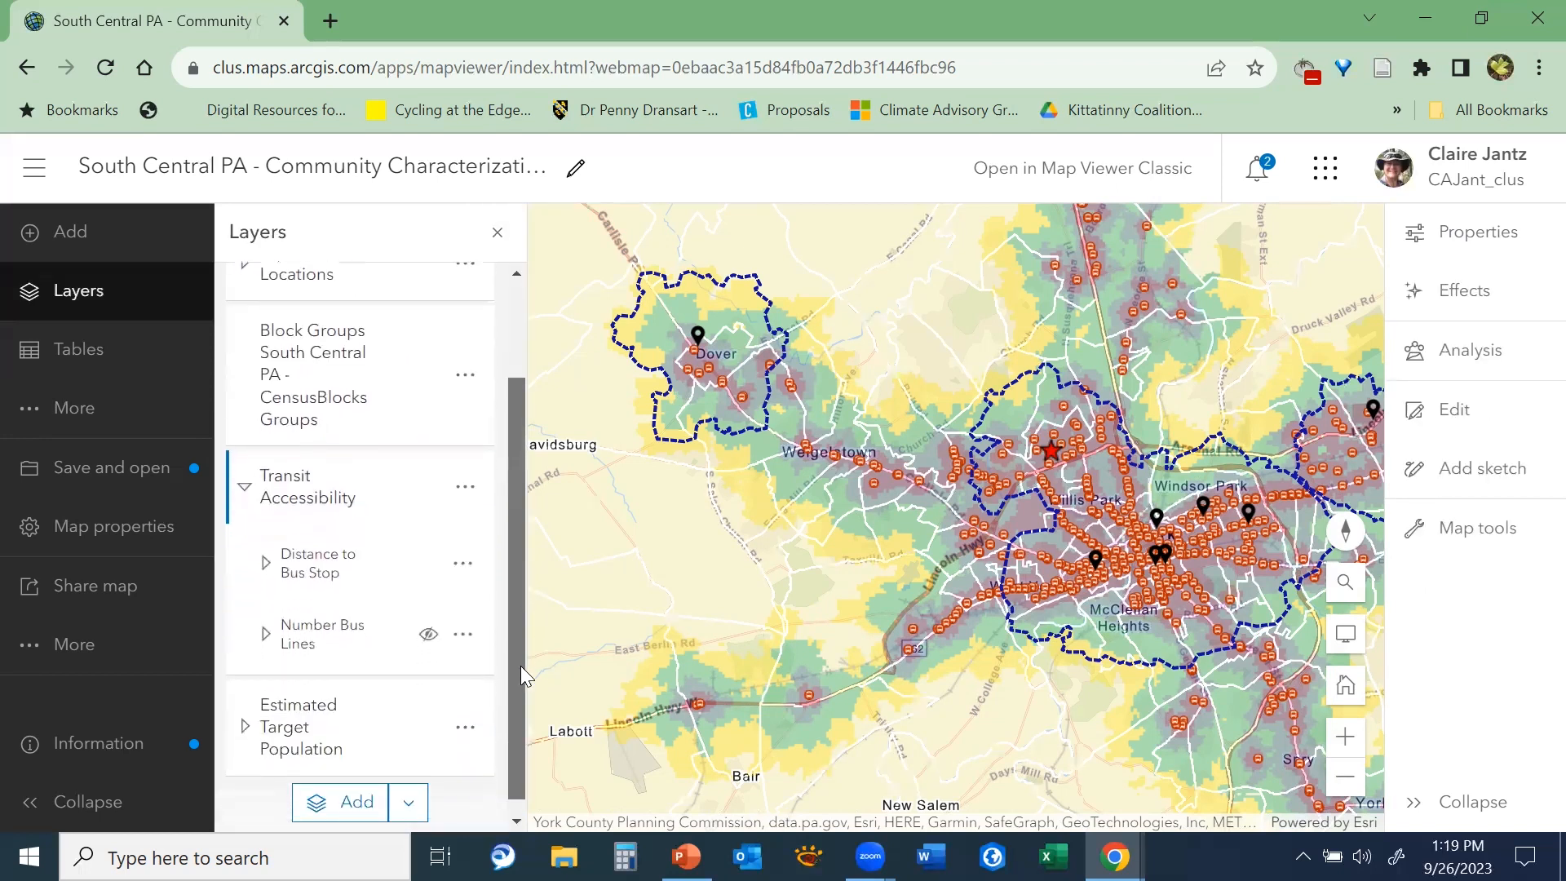
left_click(428, 635)
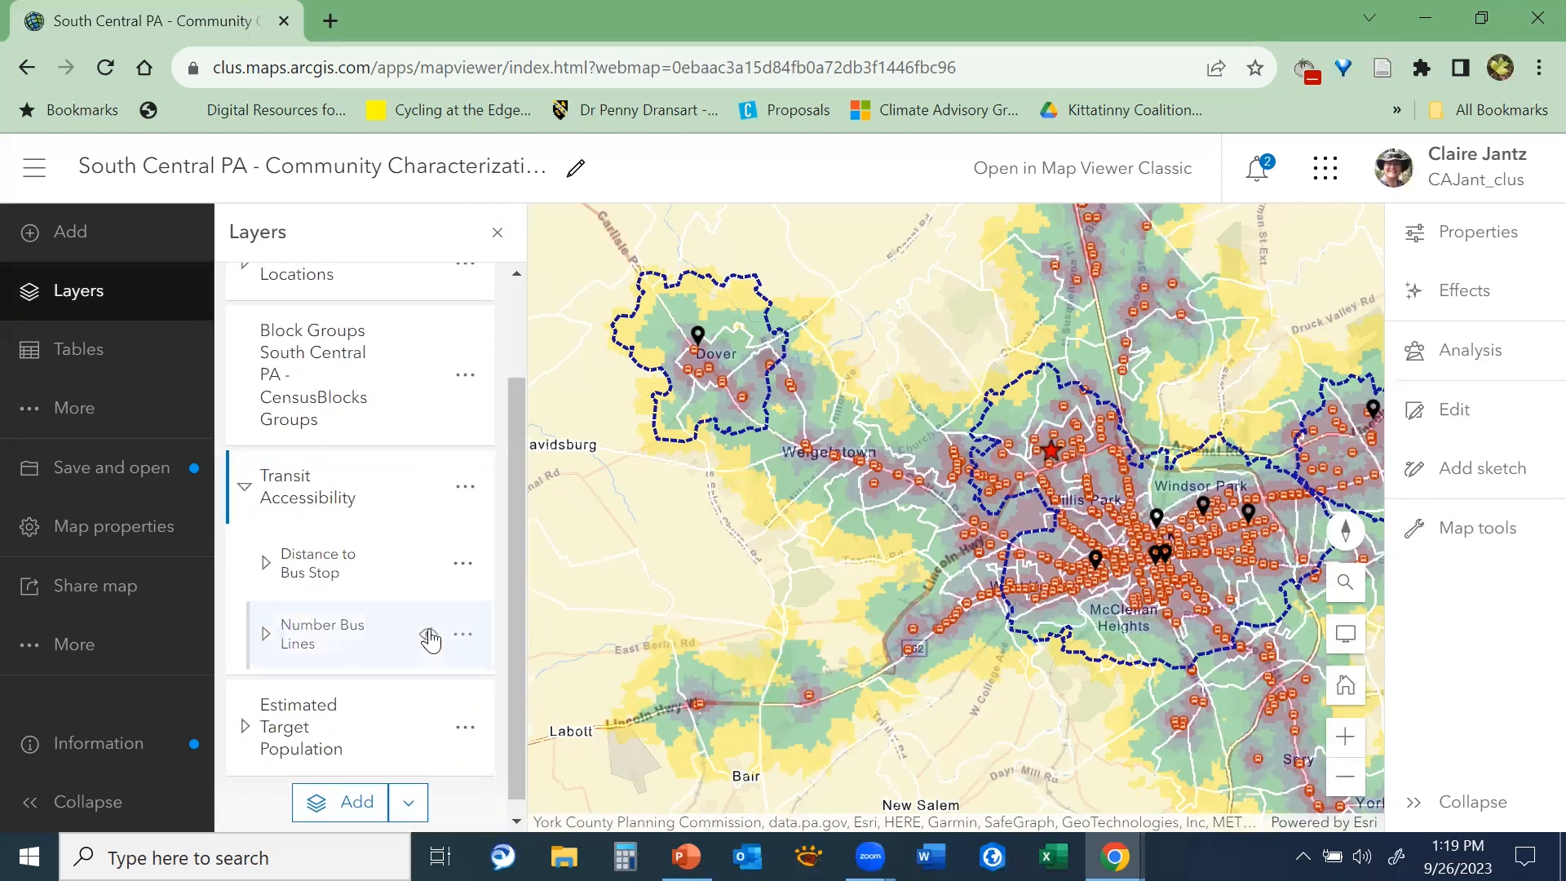
left_click(429, 563)
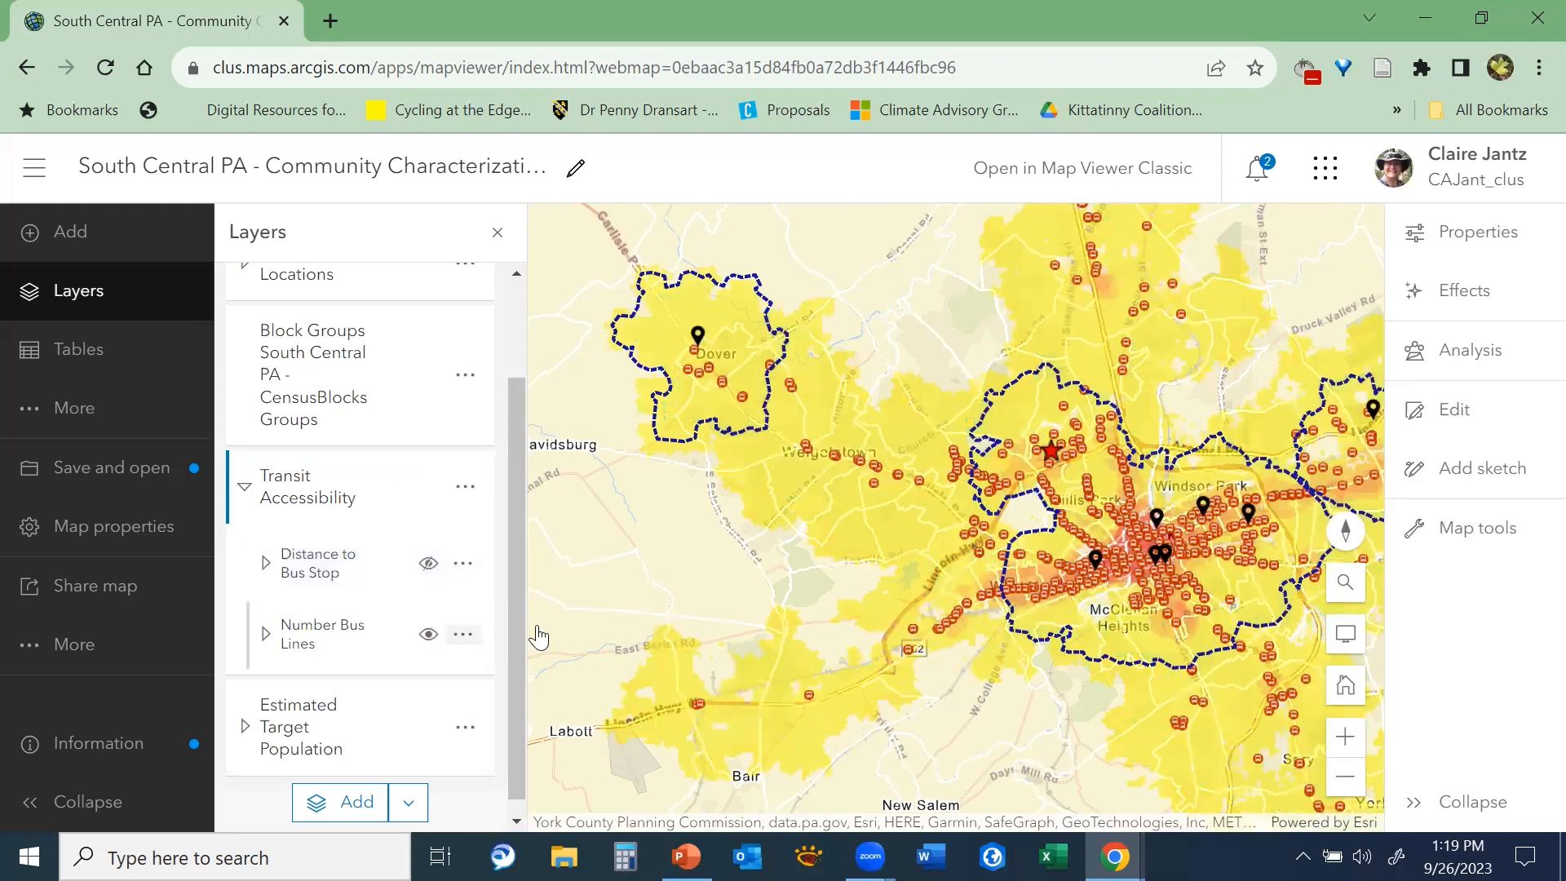
View the bus line coverage east of York and check the Number Bus Lines classes in the map legend
left_click_drag(946, 572, 795, 543)
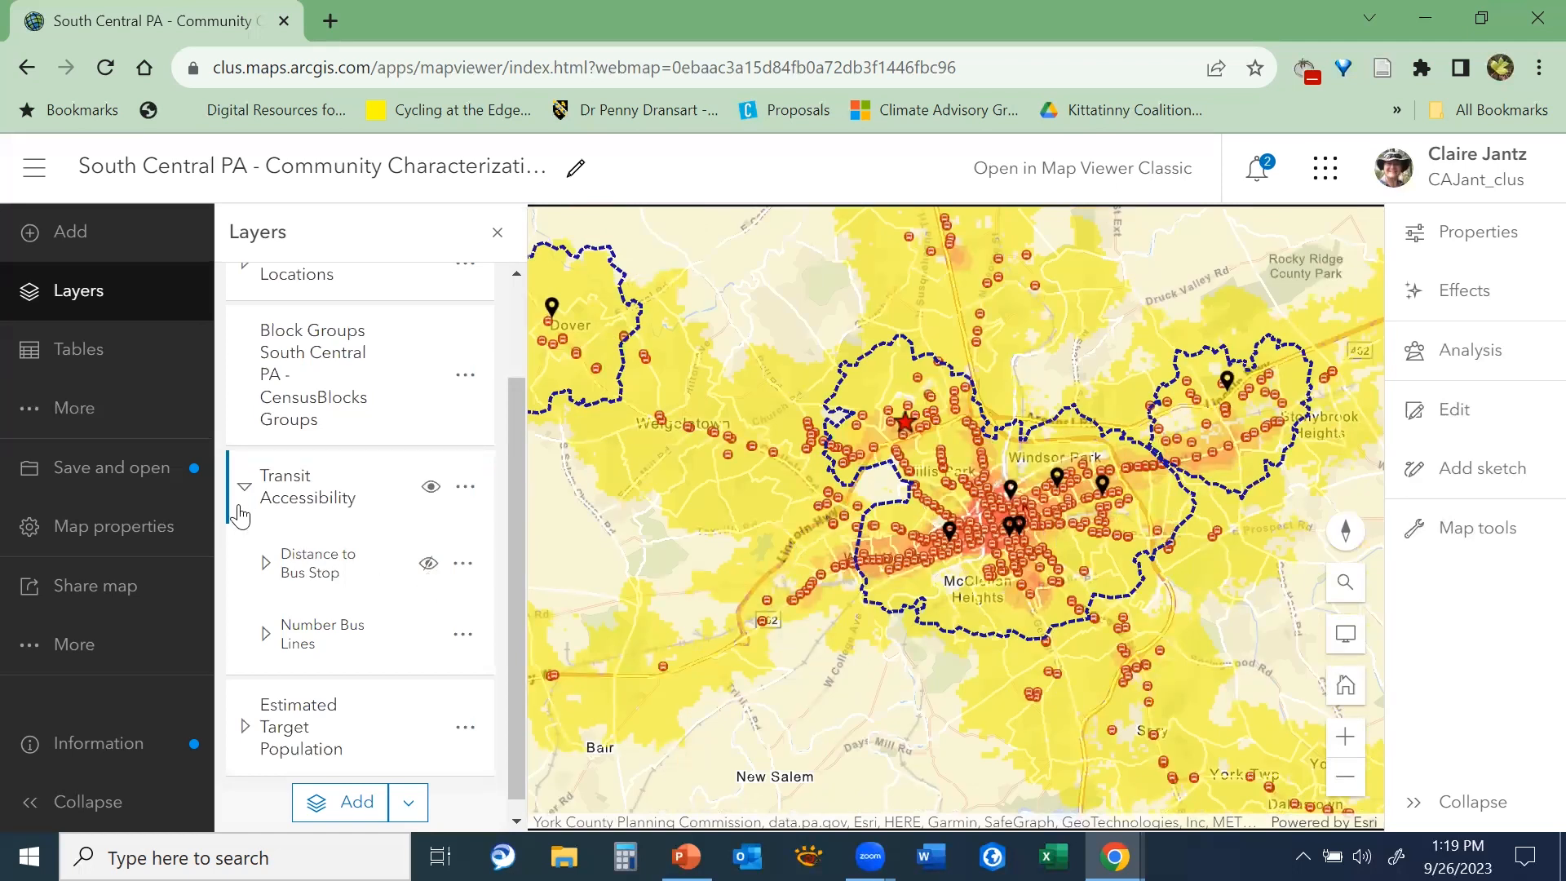
left_click(31, 412)
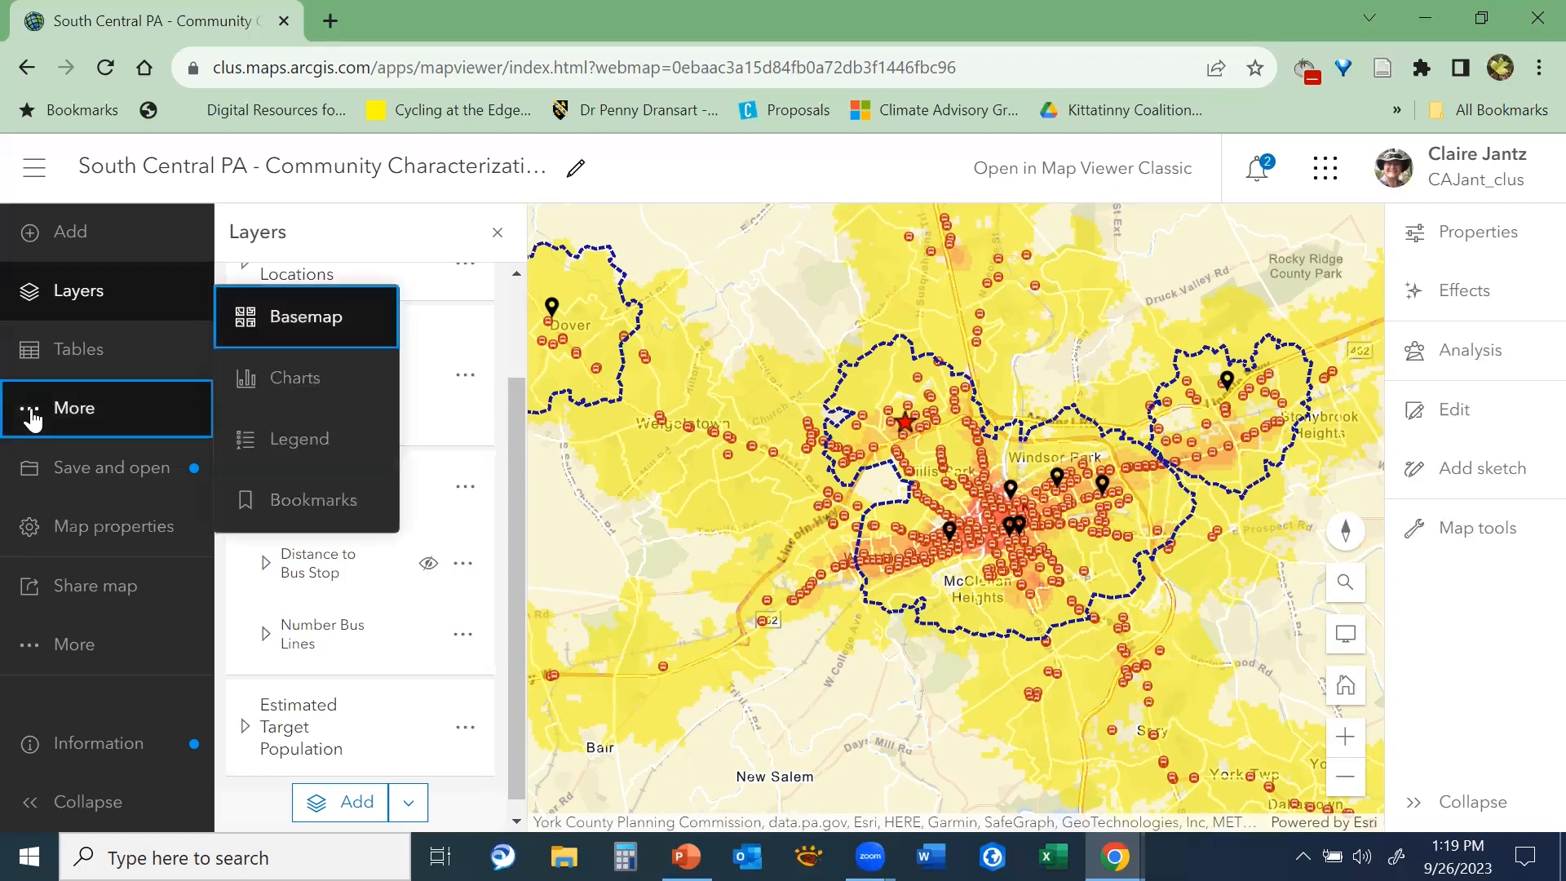
left_click(295, 445)
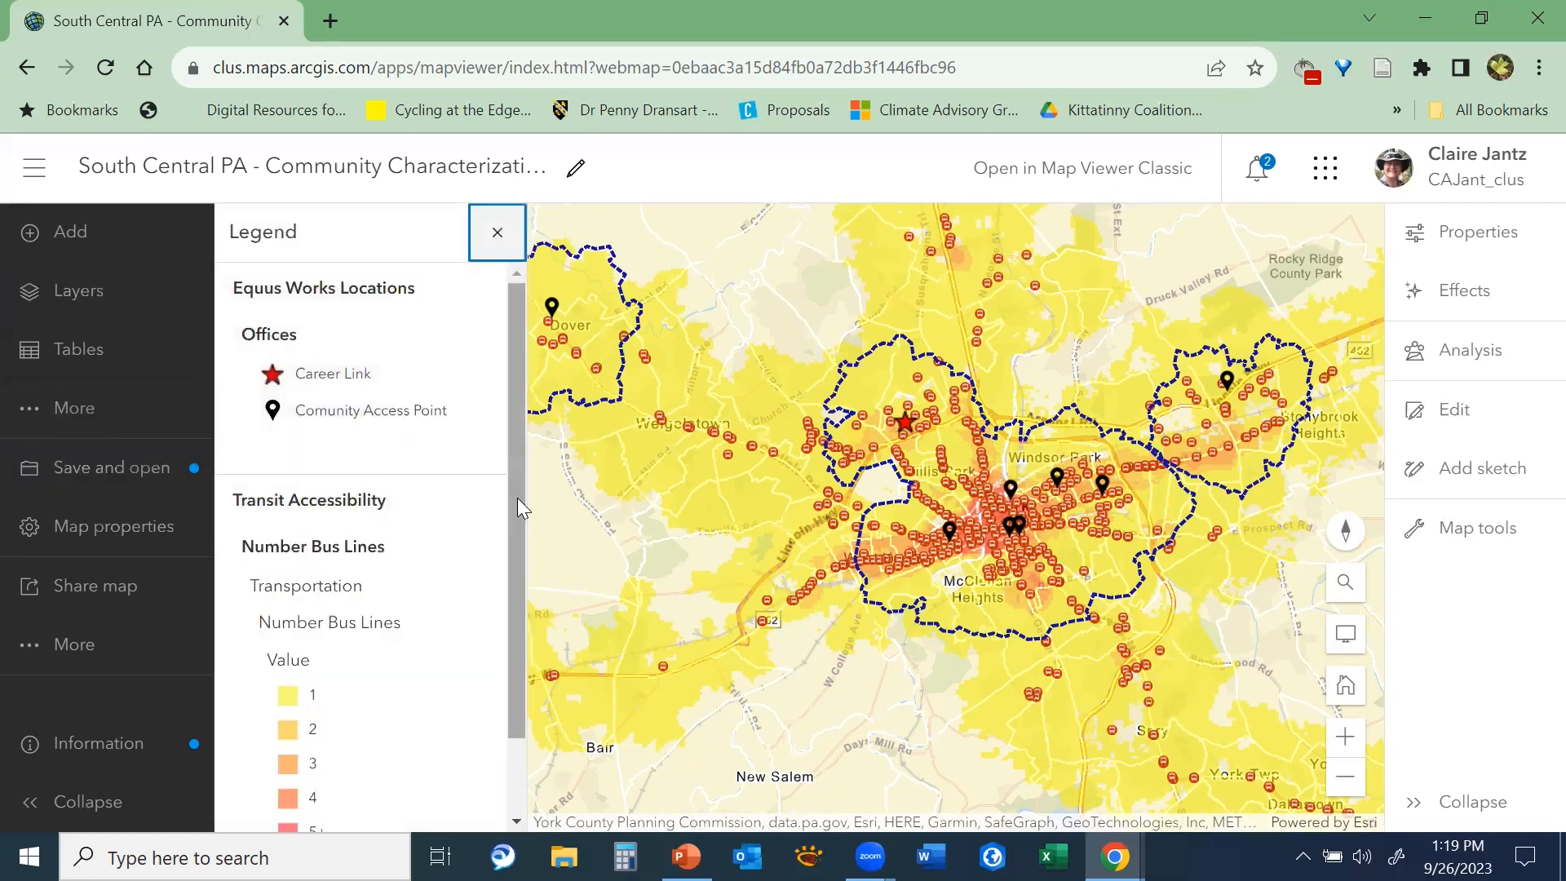
left_click_drag(519, 509, 507, 625)
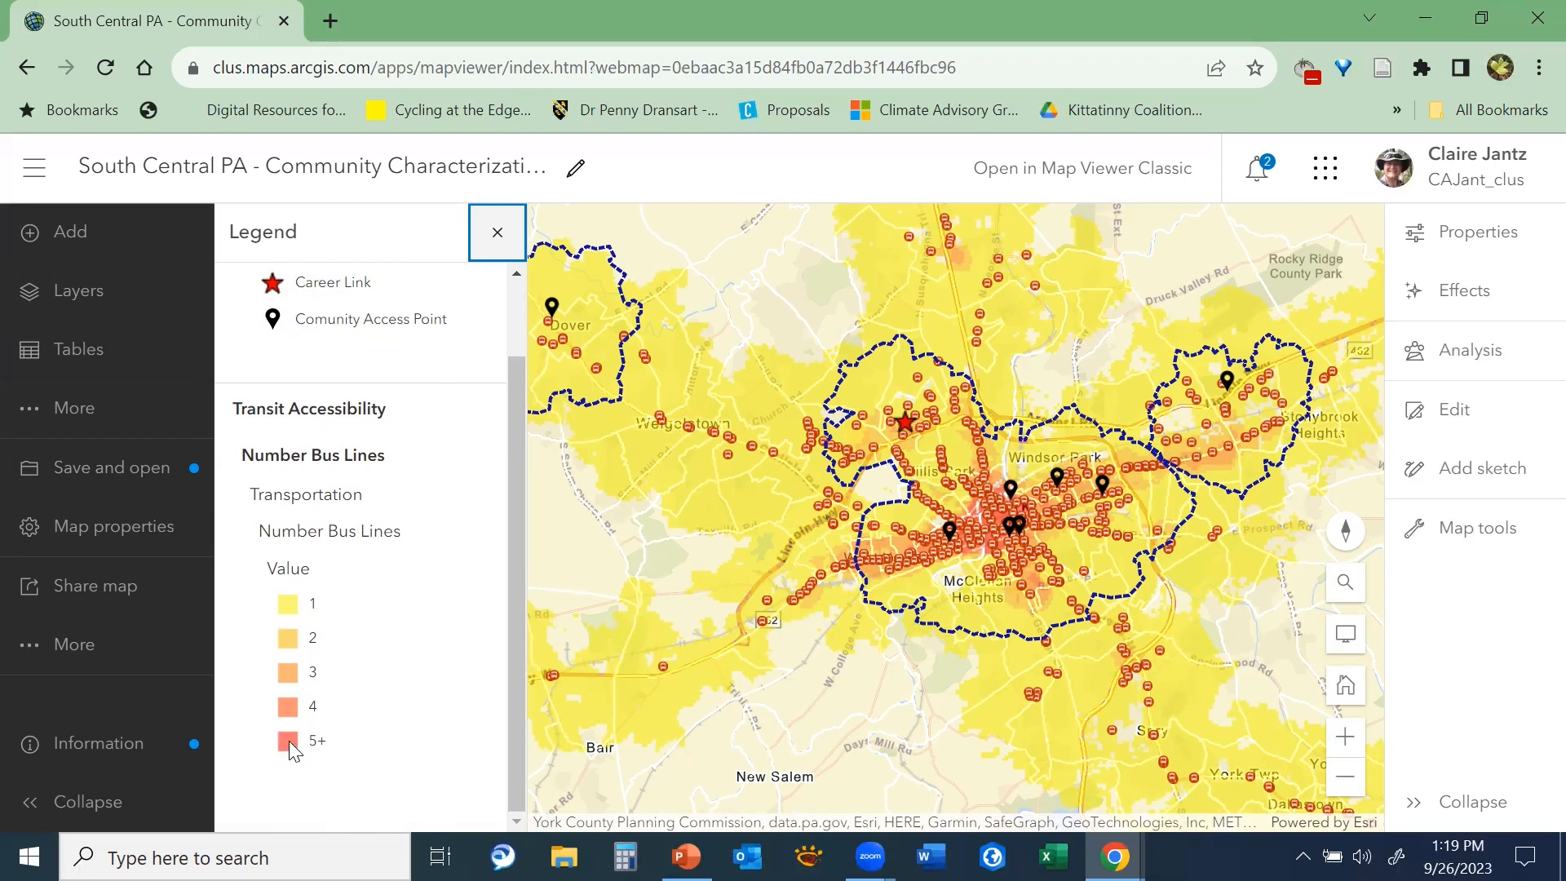
left_click_drag(518, 604, 519, 516)
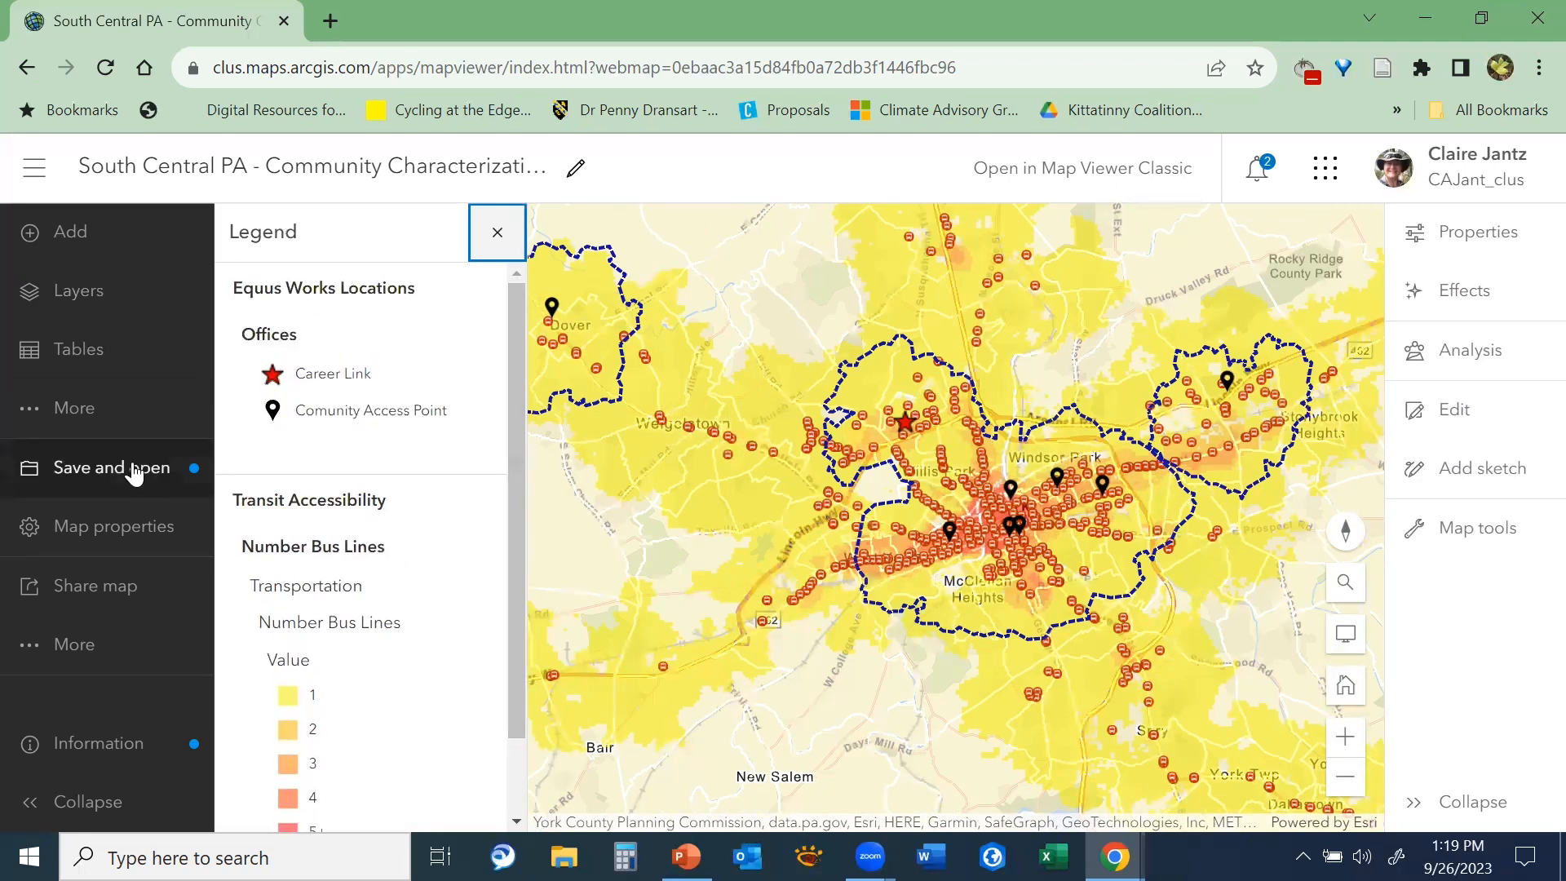
Return to the layer list and hide the whole Transit Accessibility group
left_click(82, 420)
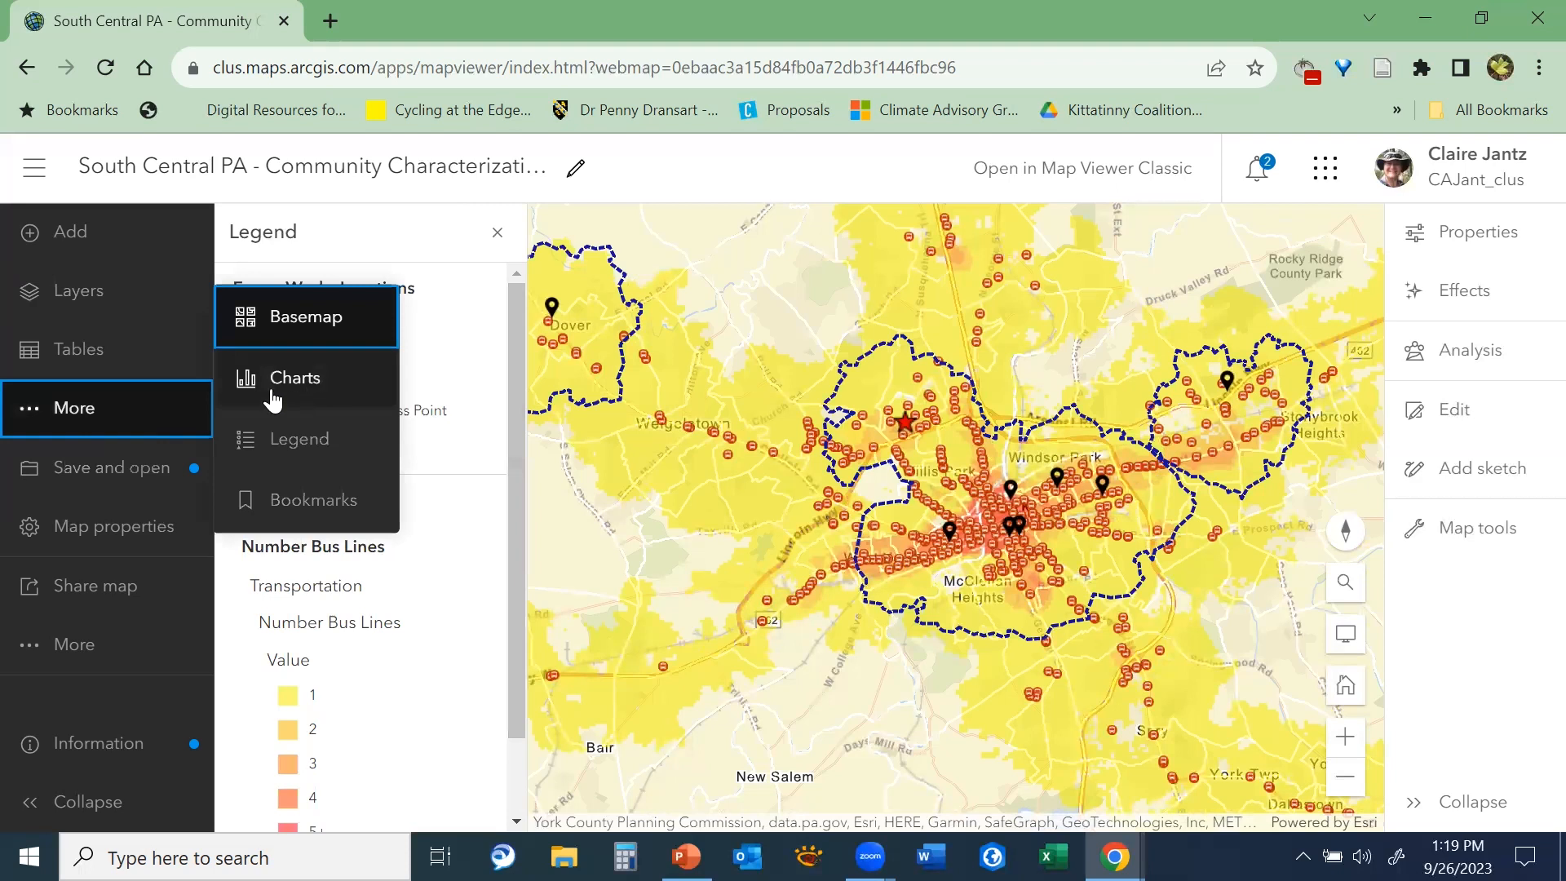
left_click(96, 303)
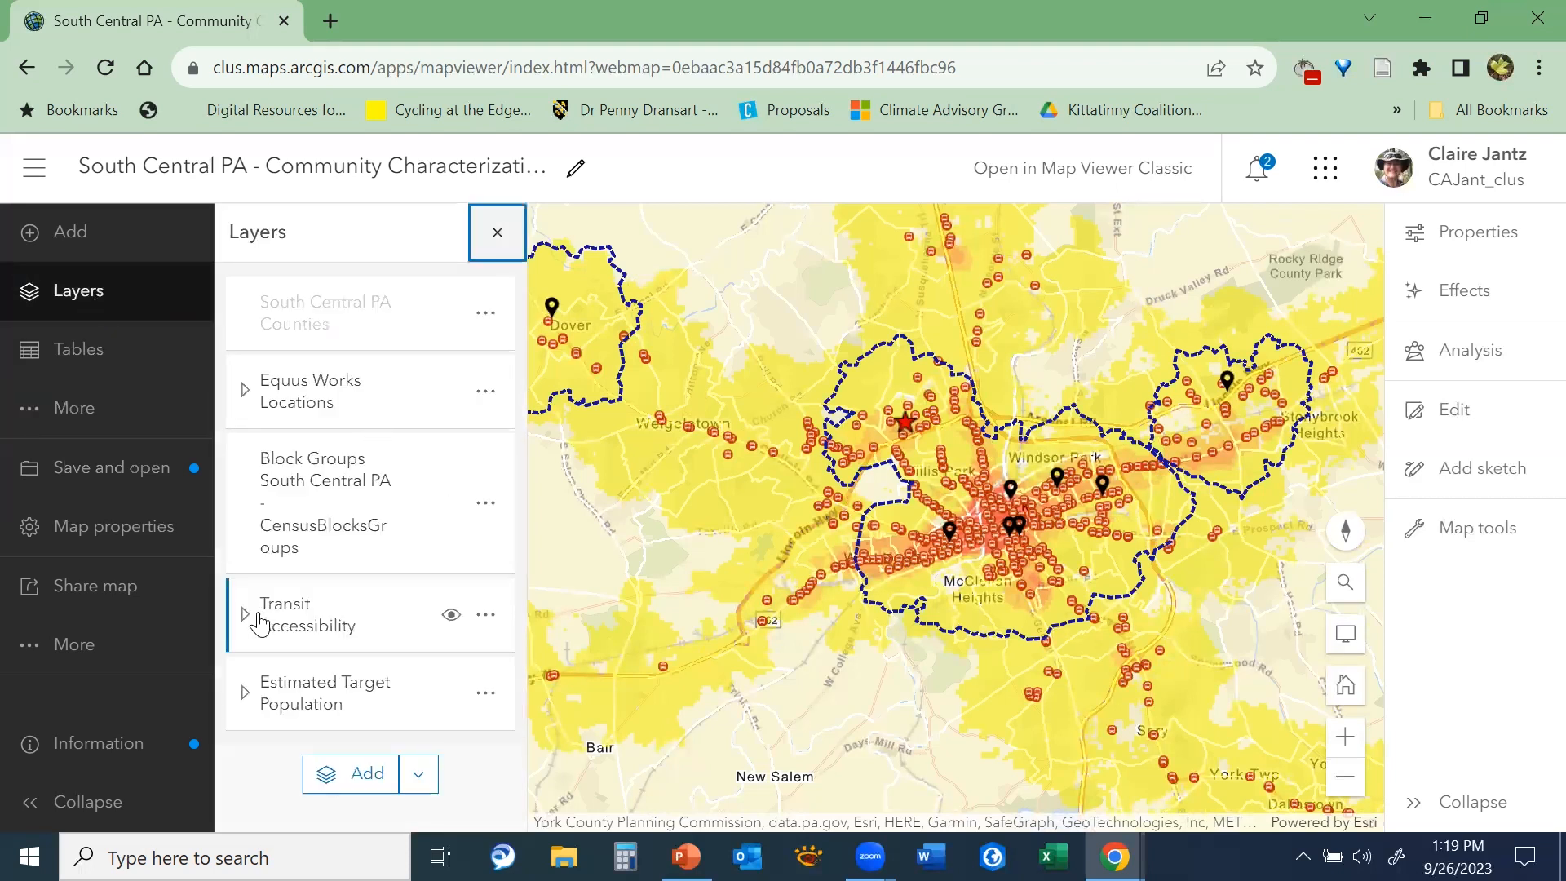
left_click(451, 615)
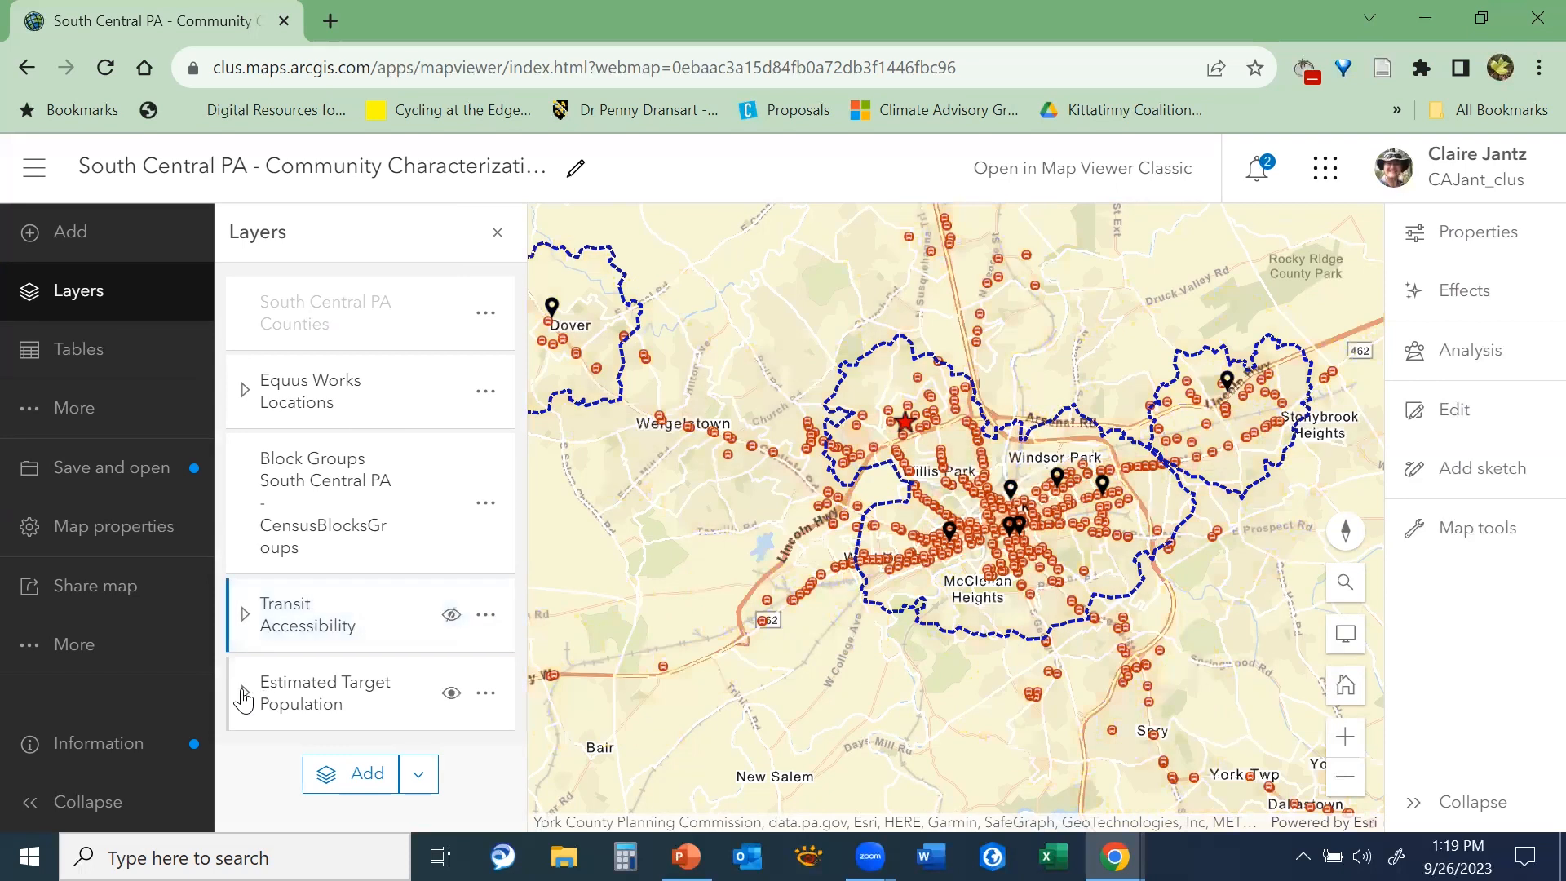
Expand the Estimated Target Population group, look through its layers and turn on the Unemployed layer
left_click(244, 695)
scroll(524, 512, "down", 1)
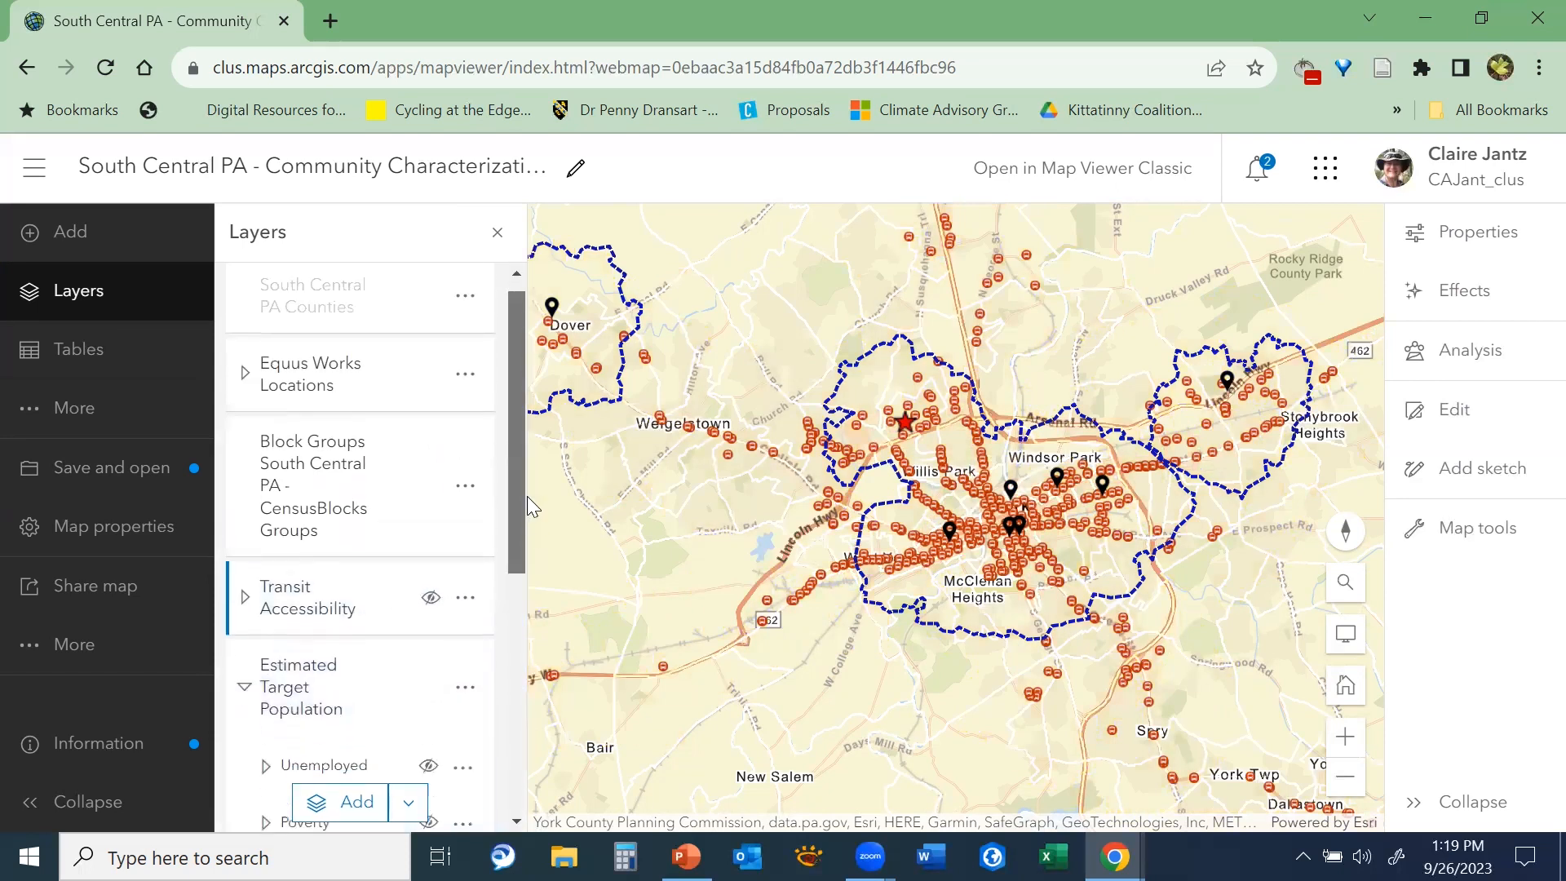
scroll(527, 496, "down", 3)
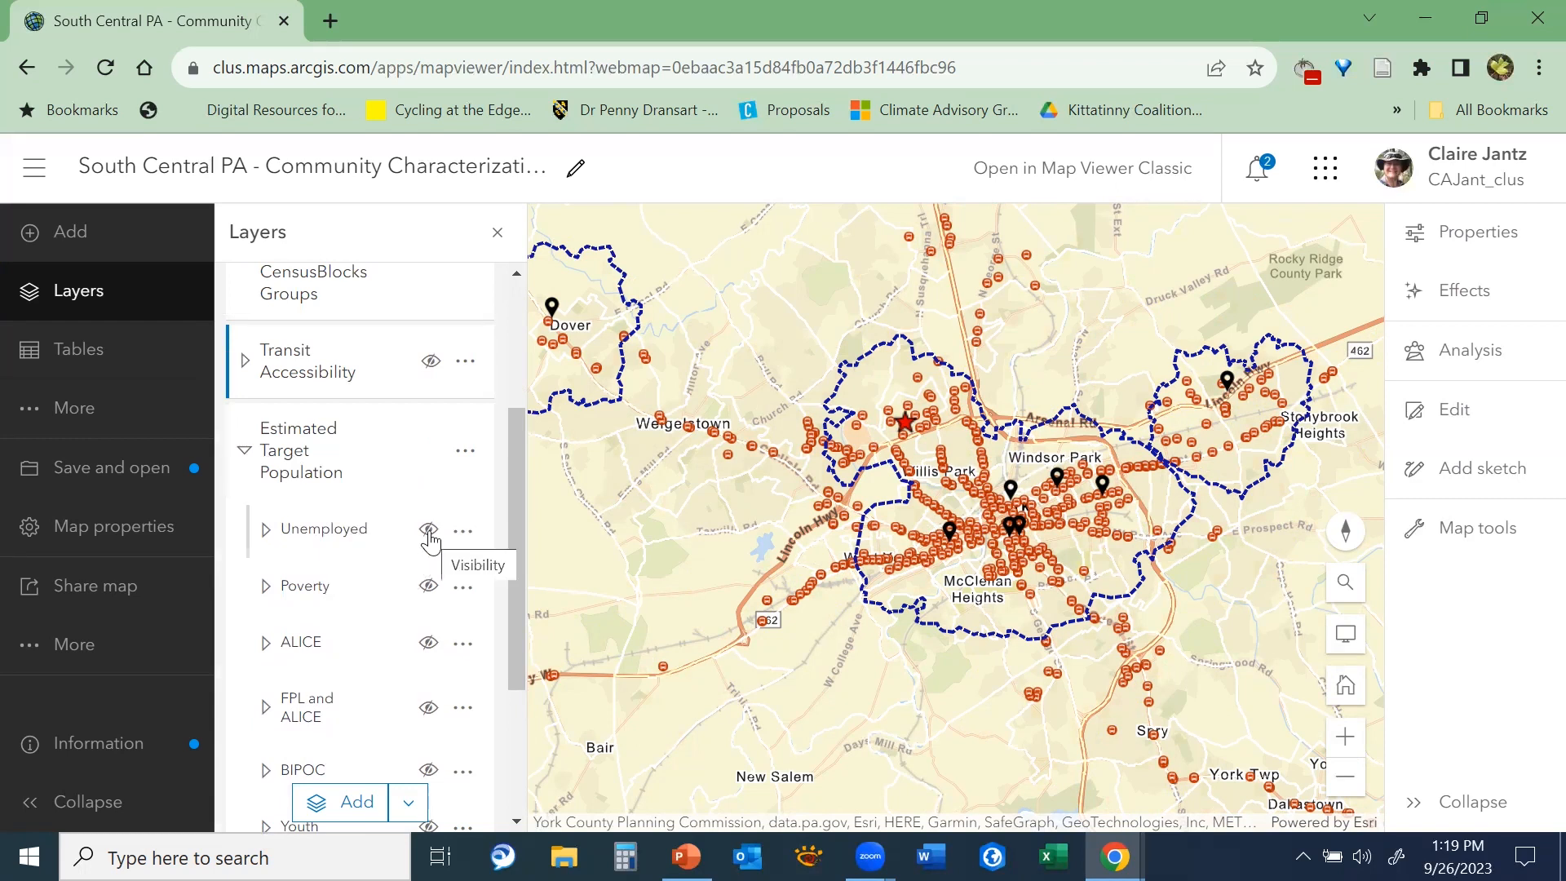
left_click_drag(517, 531, 499, 677)
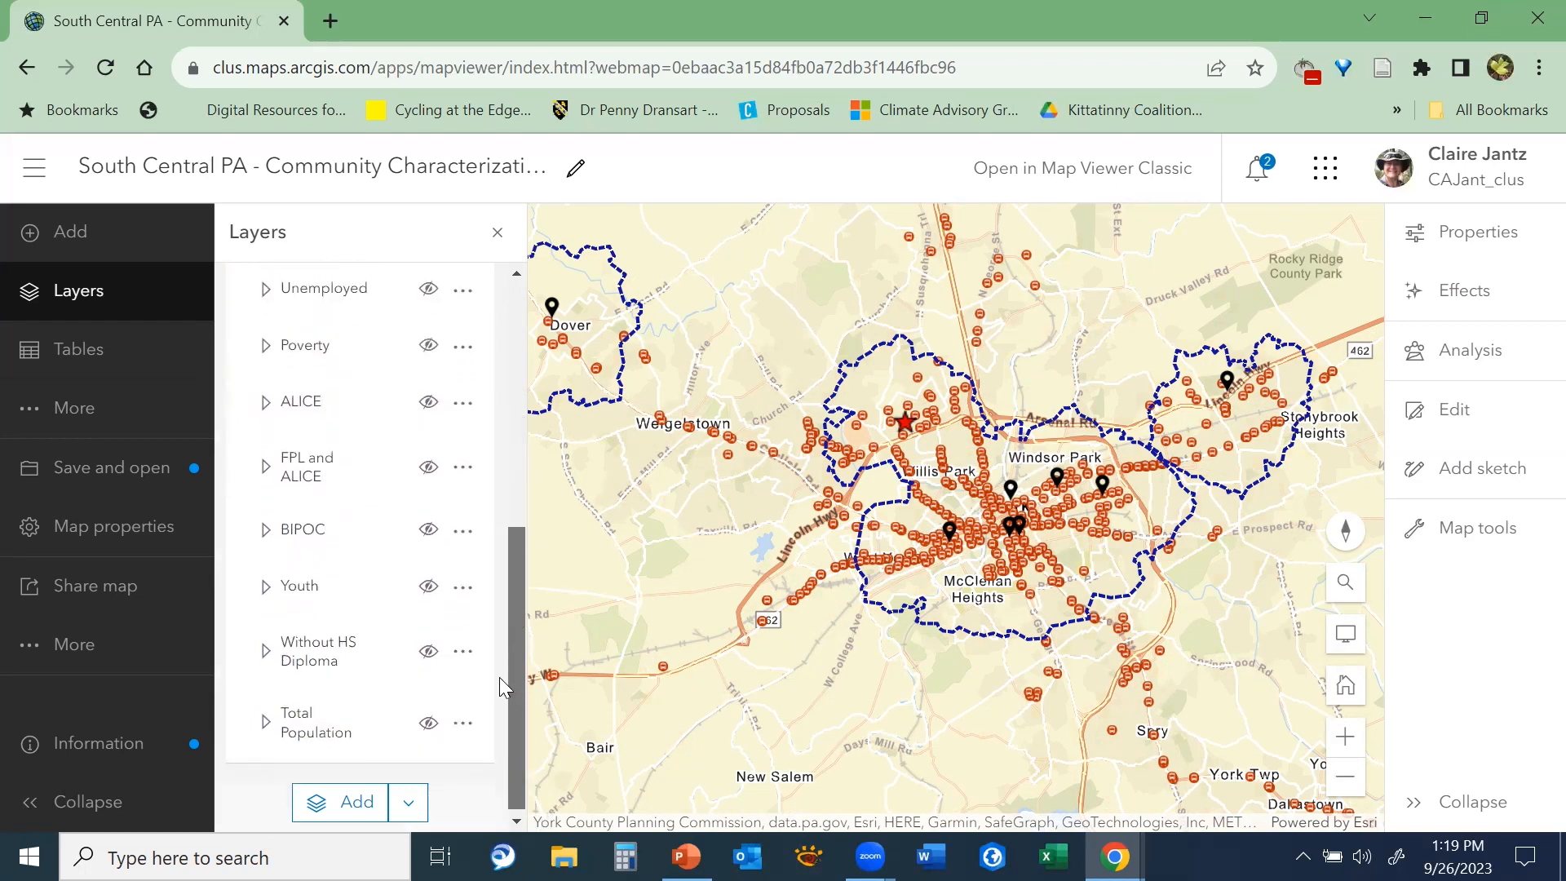
left_click_drag(514, 540, 518, 468)
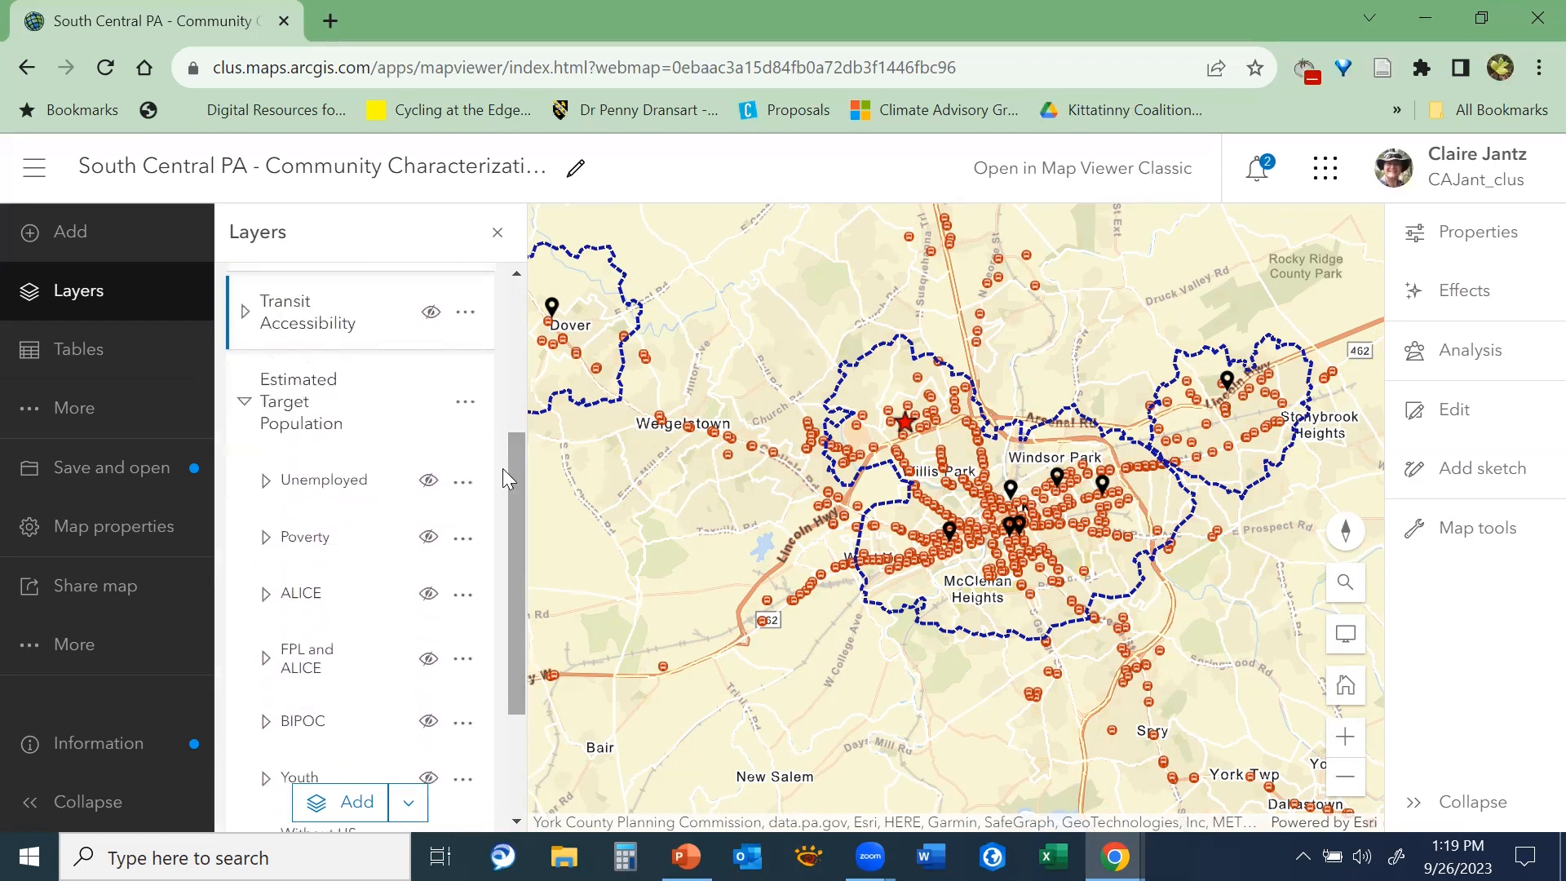
left_click(427, 488)
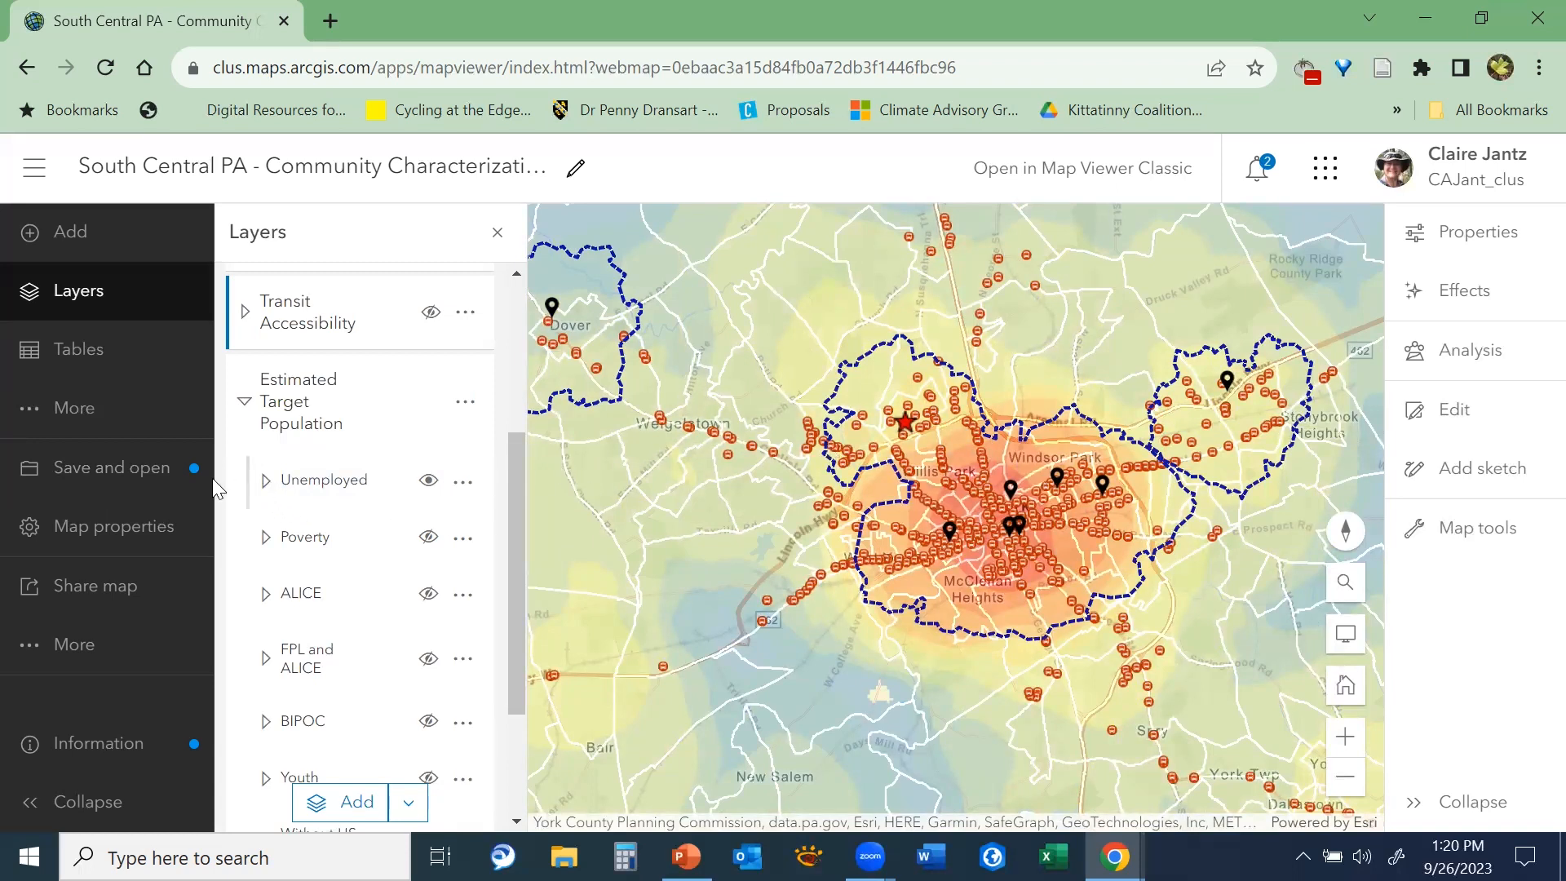
Check the Unemployed layer's classes in the legend and examine its distribution from York out to the surrounding counties
left_click(91, 417)
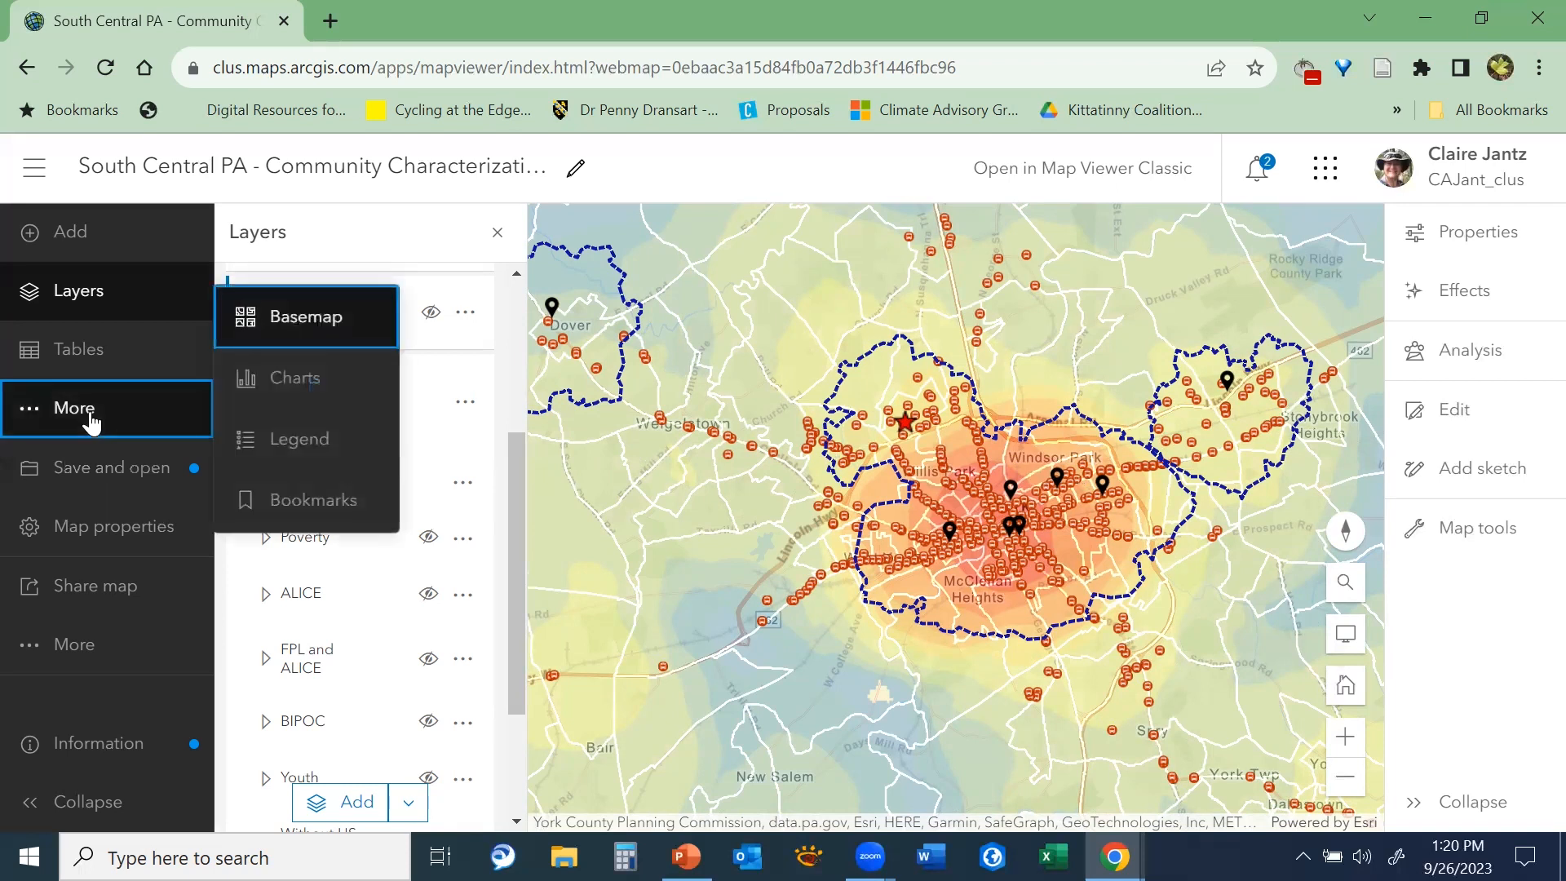
left_click(293, 442)
left_click_drag(507, 564, 512, 688)
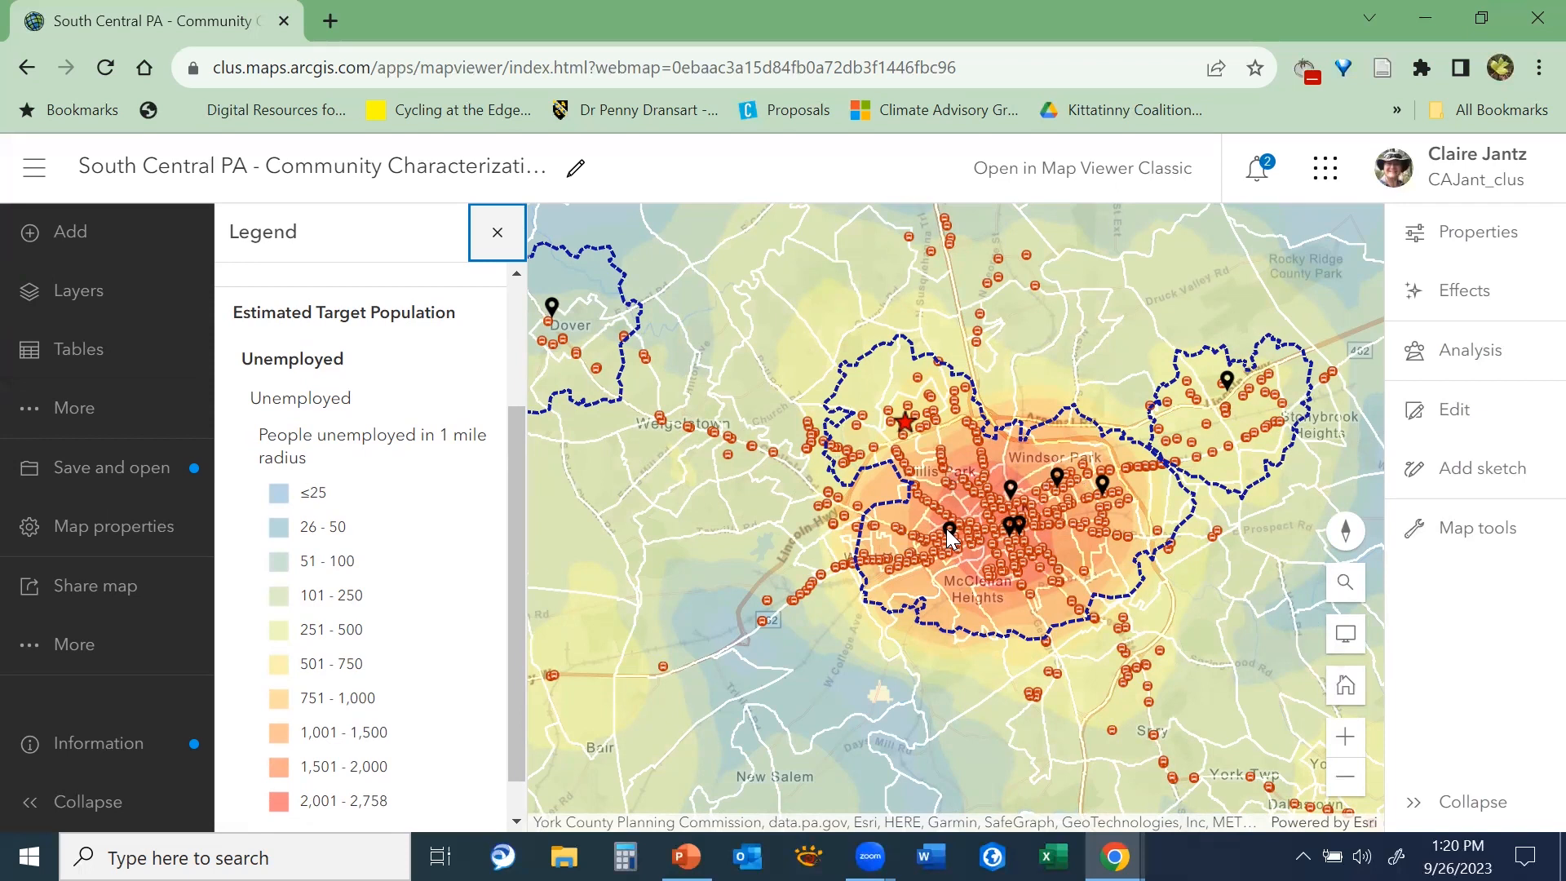
scroll(1024, 437, "down", 1)
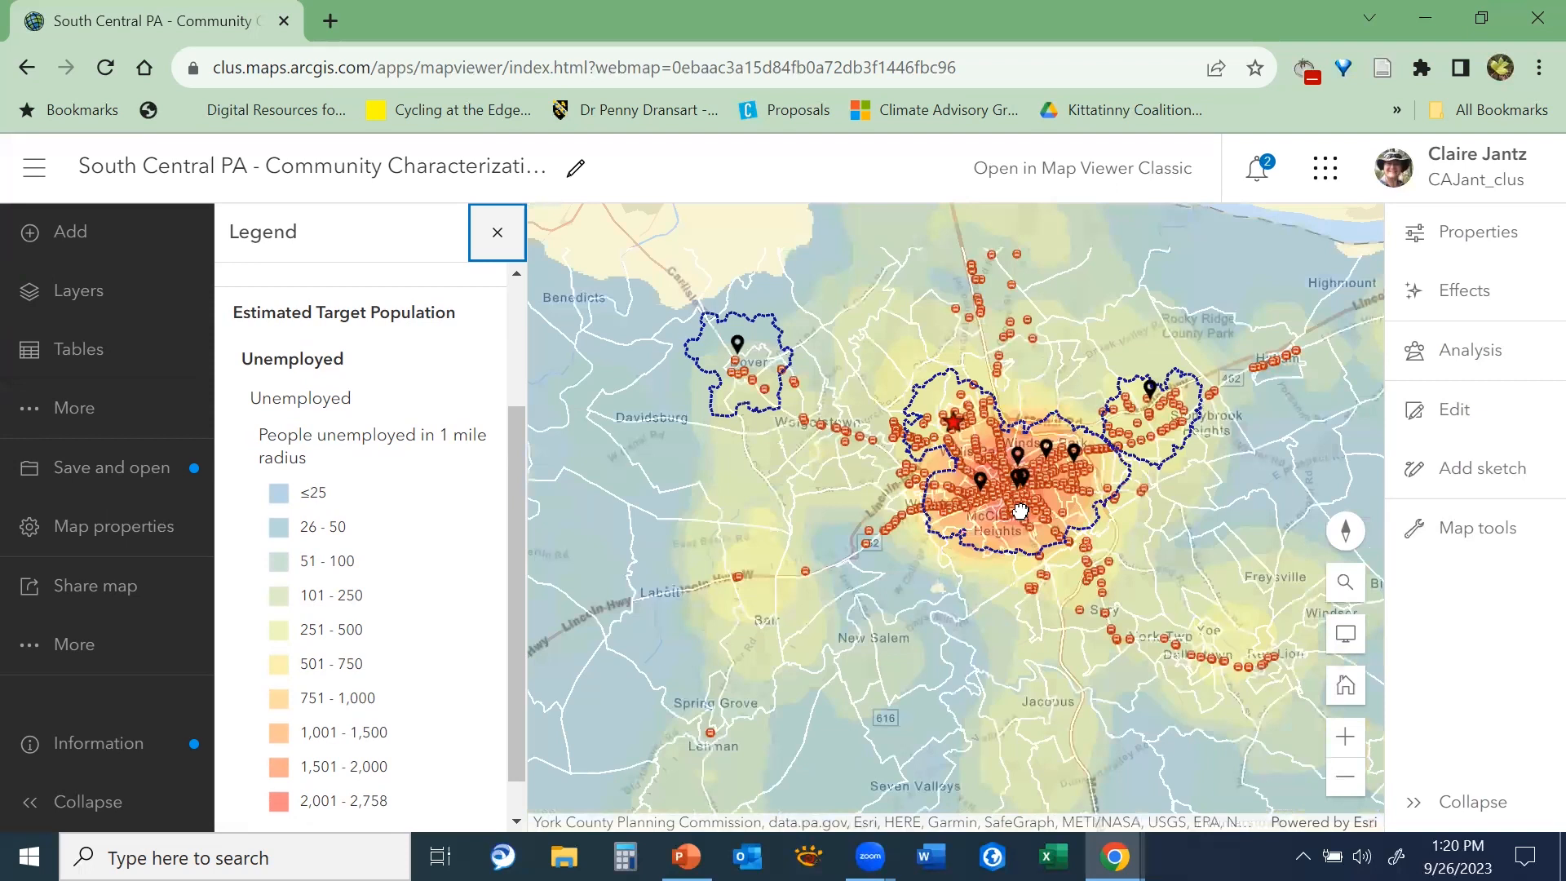
scroll(1020, 511, "up", 1)
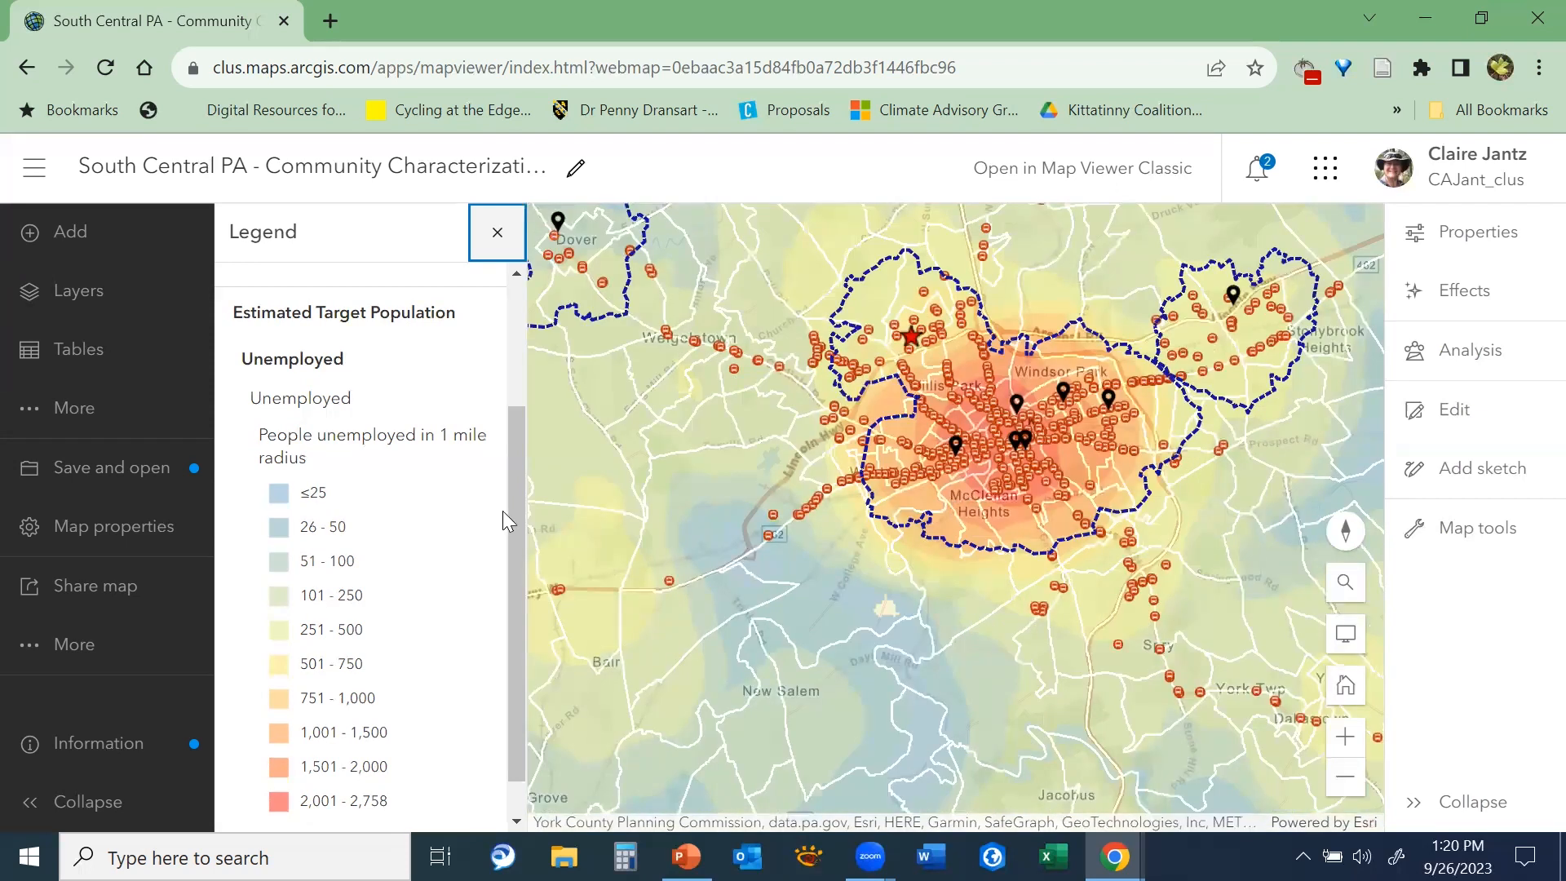
left_click_drag(512, 509, 512, 594)
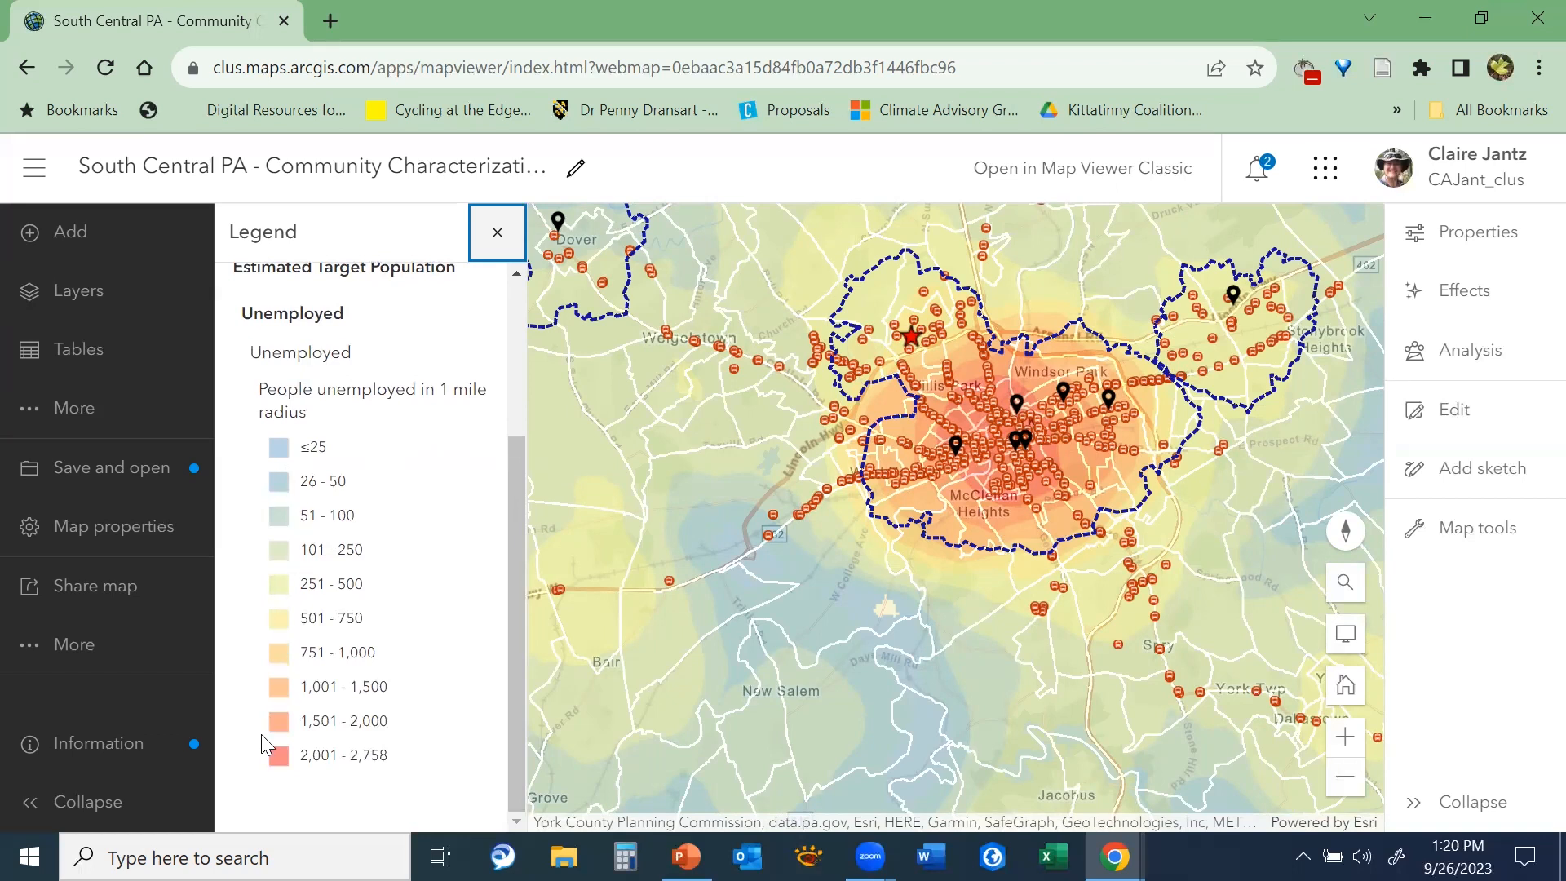
scroll(1011, 561, "down", 2)
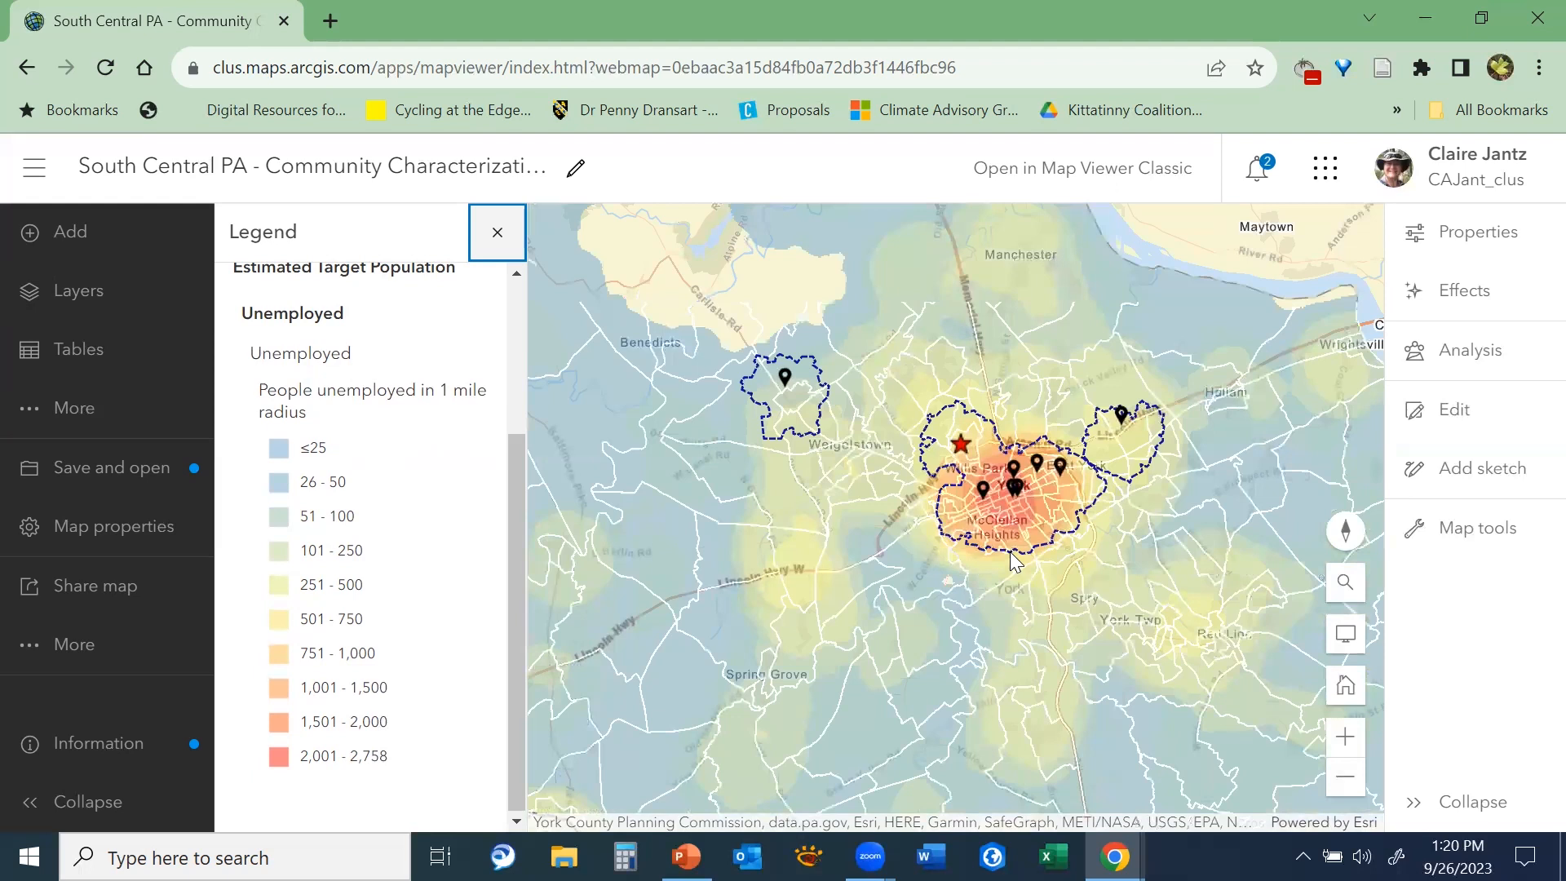
scroll(1011, 561, "down", 1)
scroll(1011, 561, "down", 1)
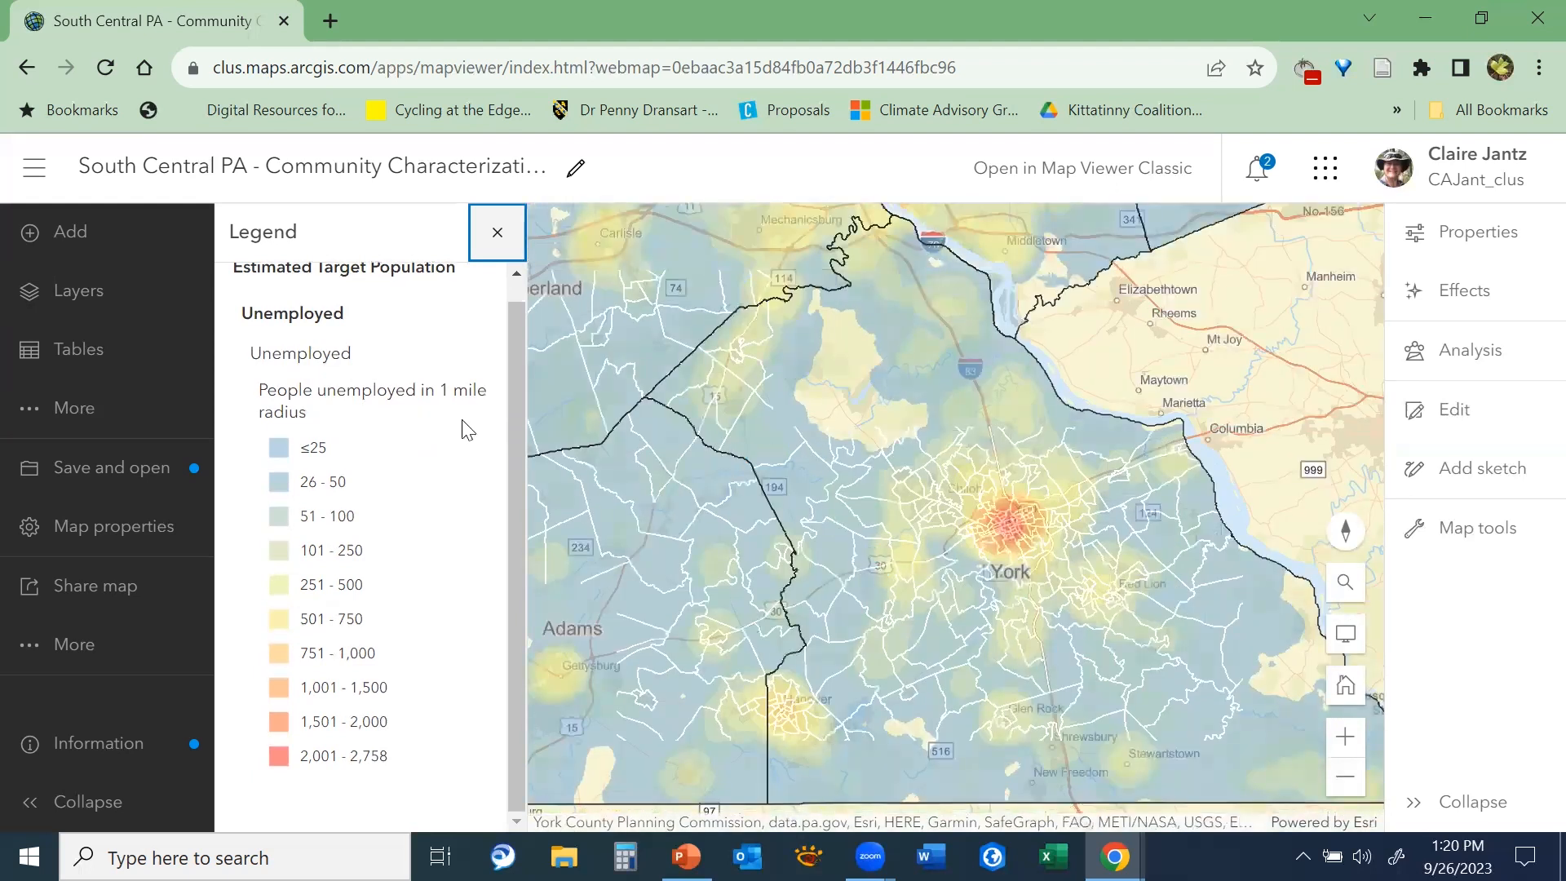
Hide the Unemployed layer and show the Poverty layer in the Estimated Target Population group
left_click(70, 306)
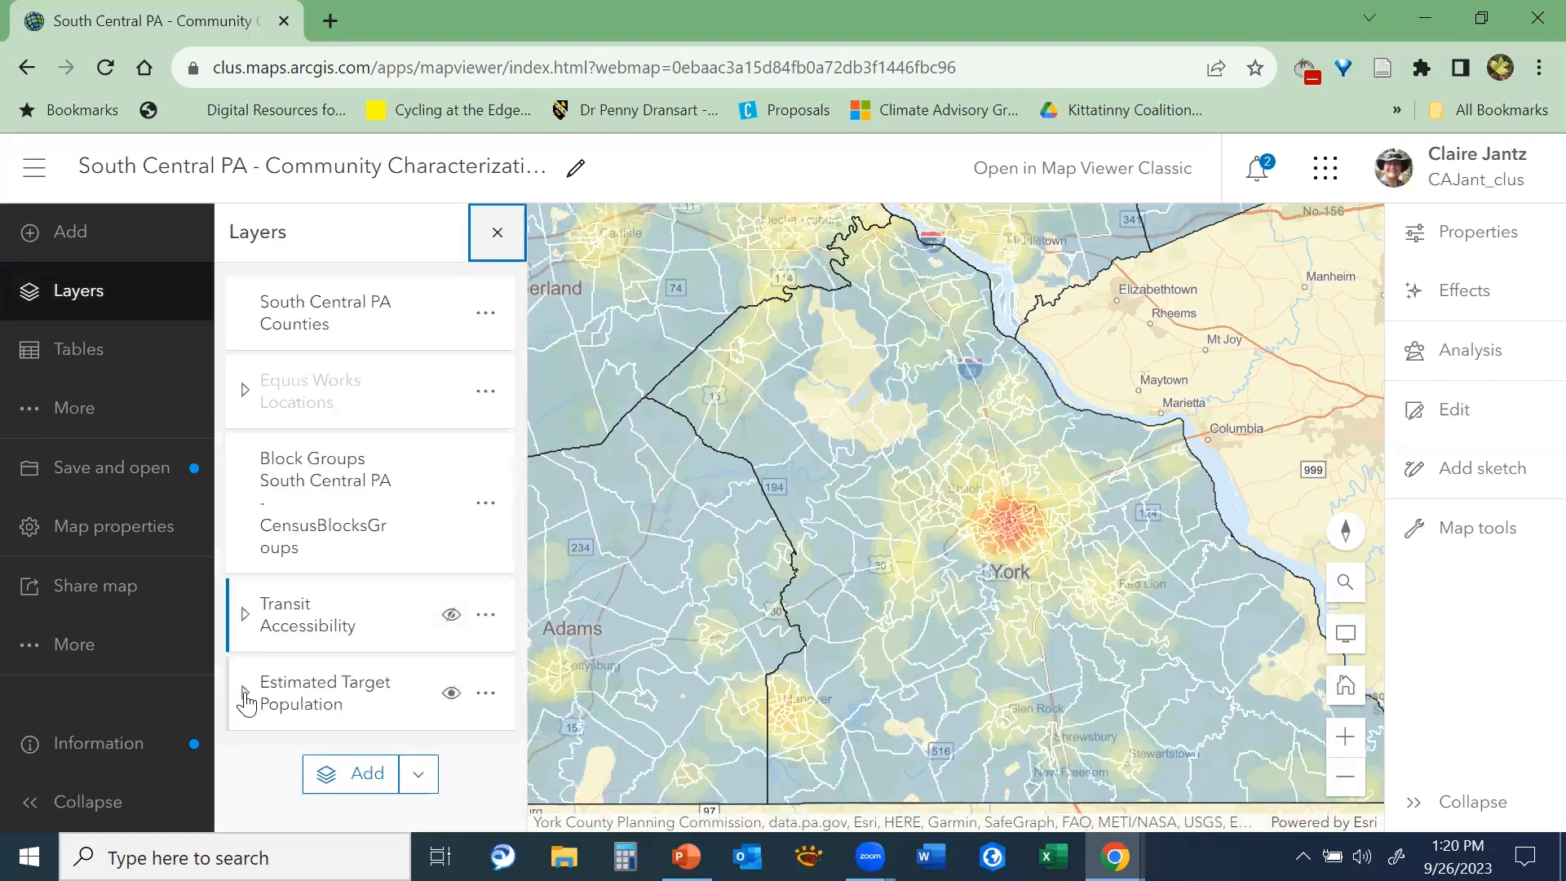
left_click(245, 694)
scroll(419, 664, "down", 4)
left_click(425, 415)
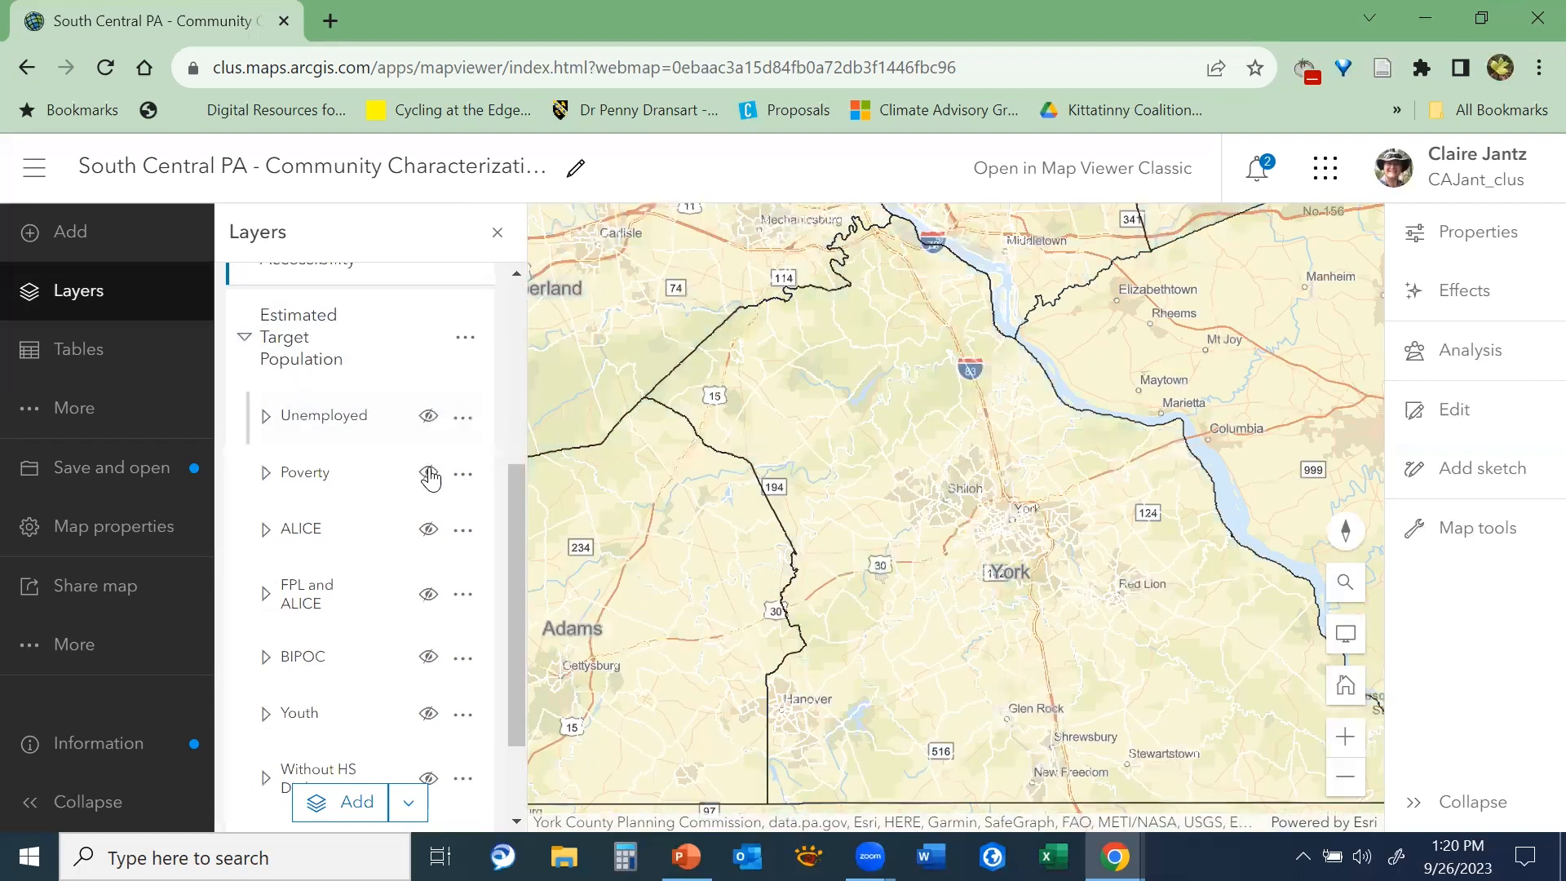
left_click(428, 474)
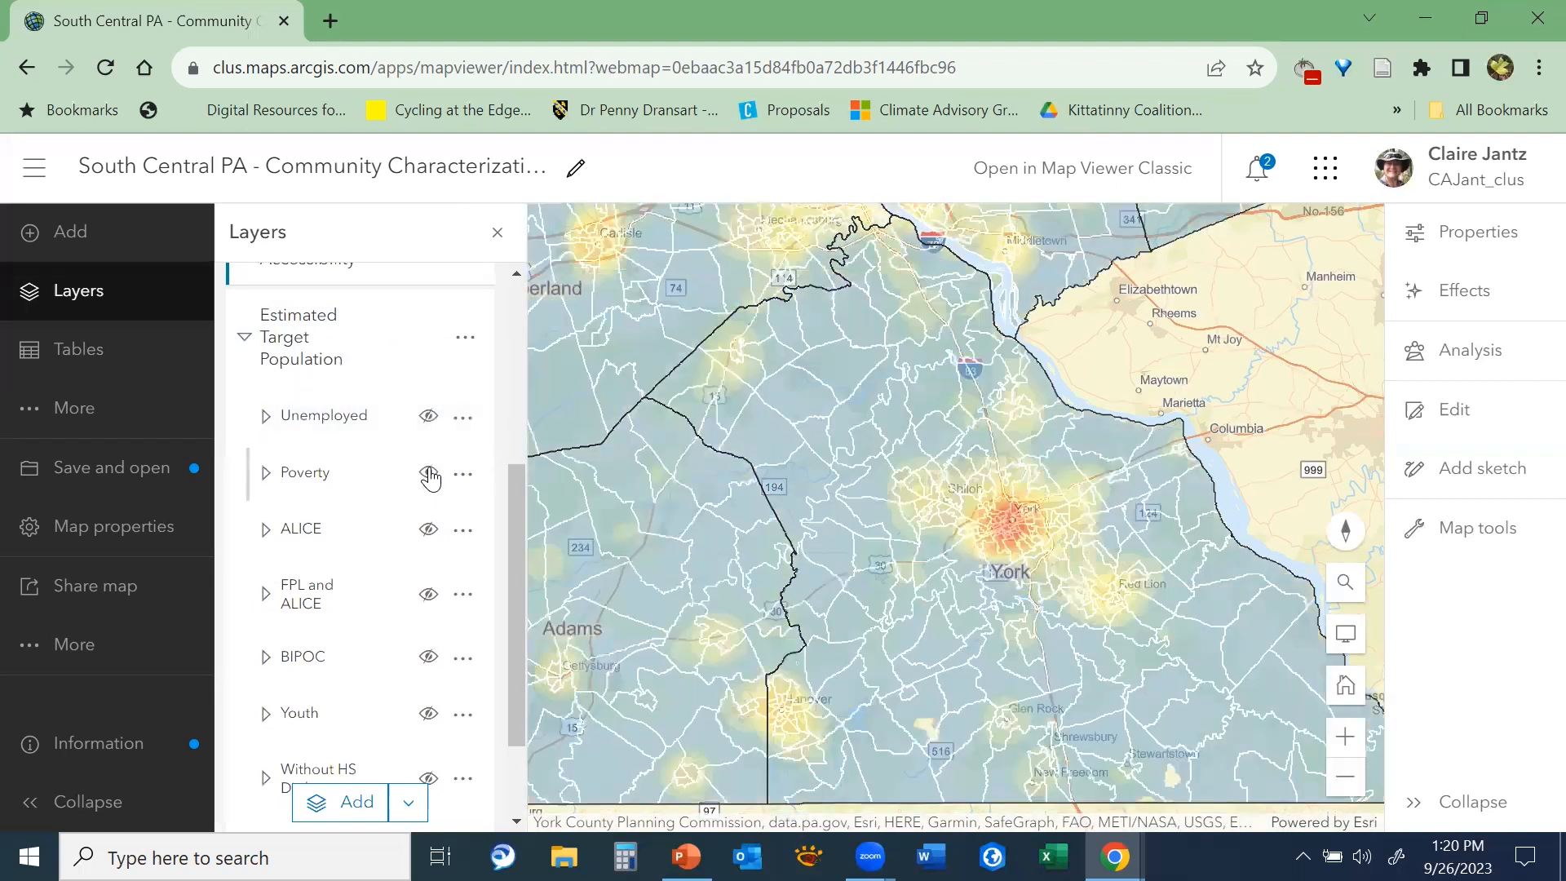
Replace the Poverty layer with ALICE, and then ALICE with the combined FPL and ALICE layer
left_click(428, 474)
left_click(428, 529)
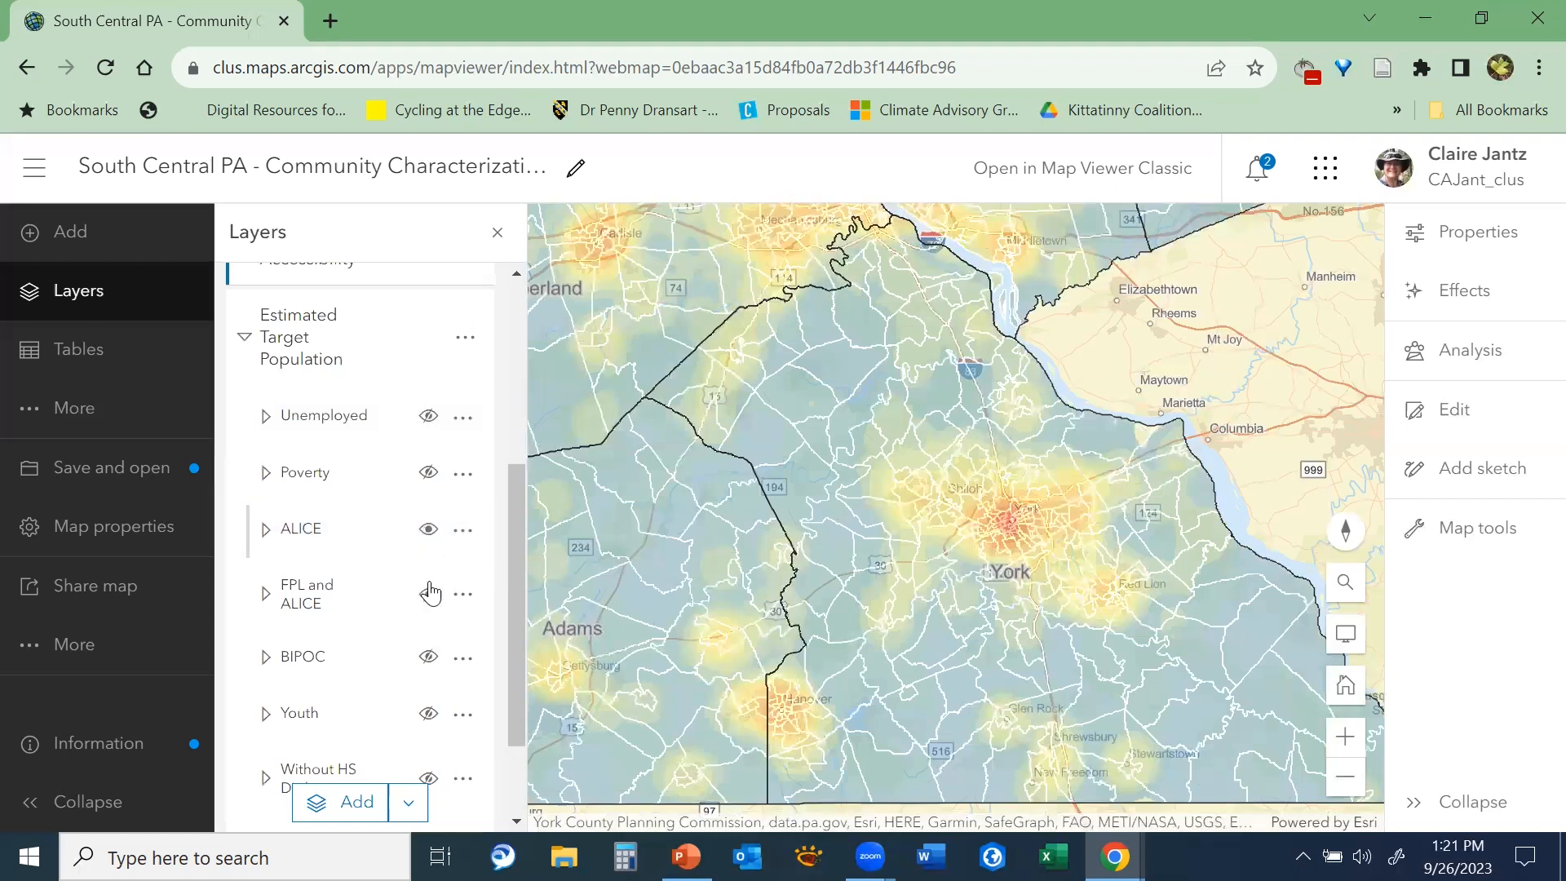
left_click(428, 529)
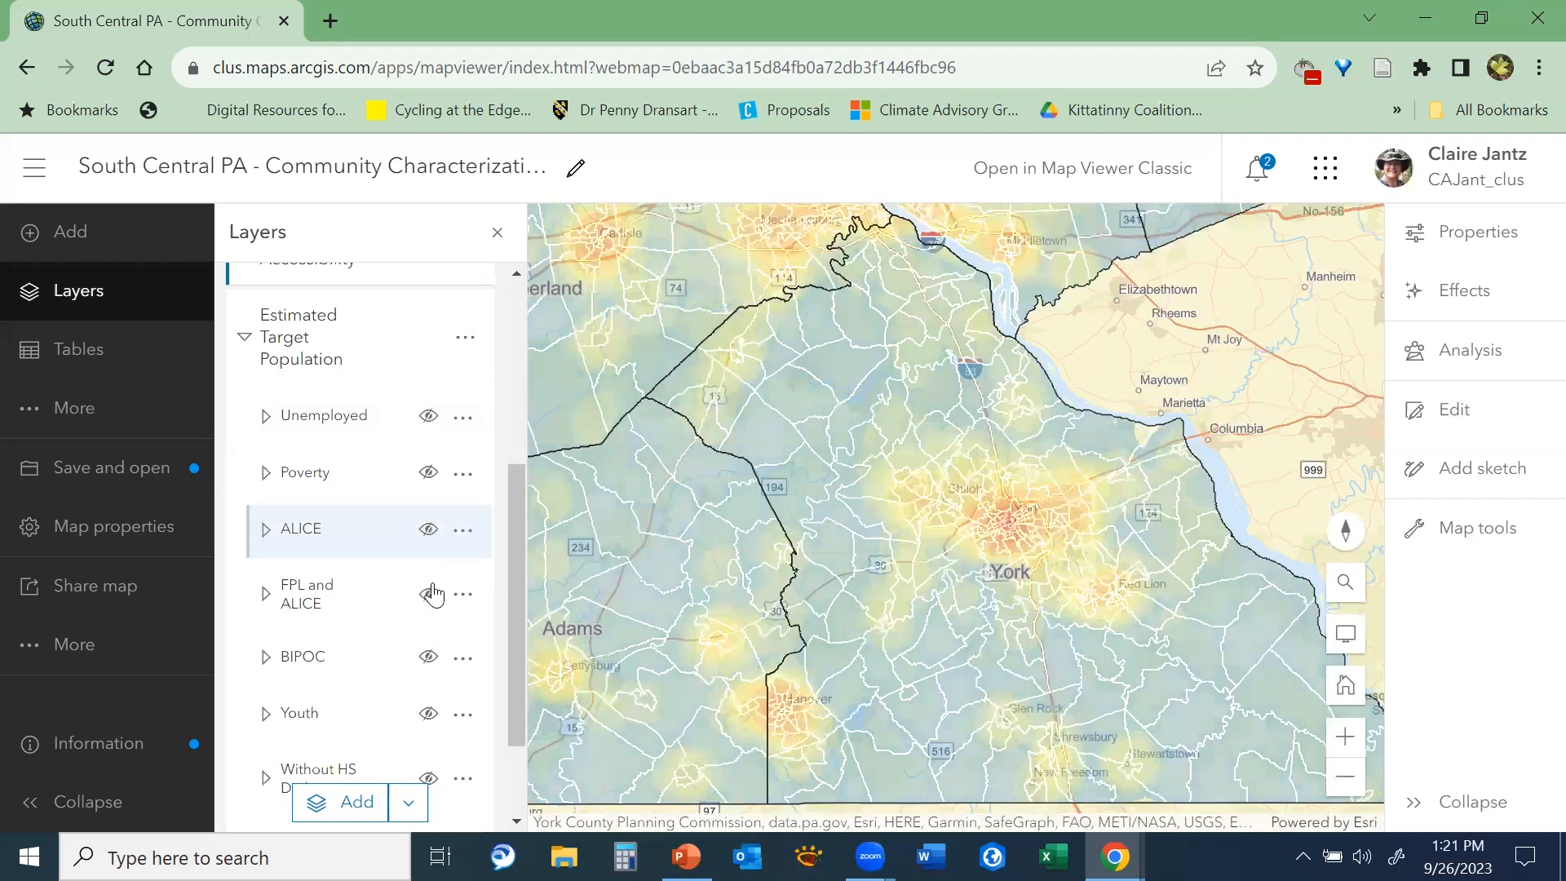
left_click(424, 596)
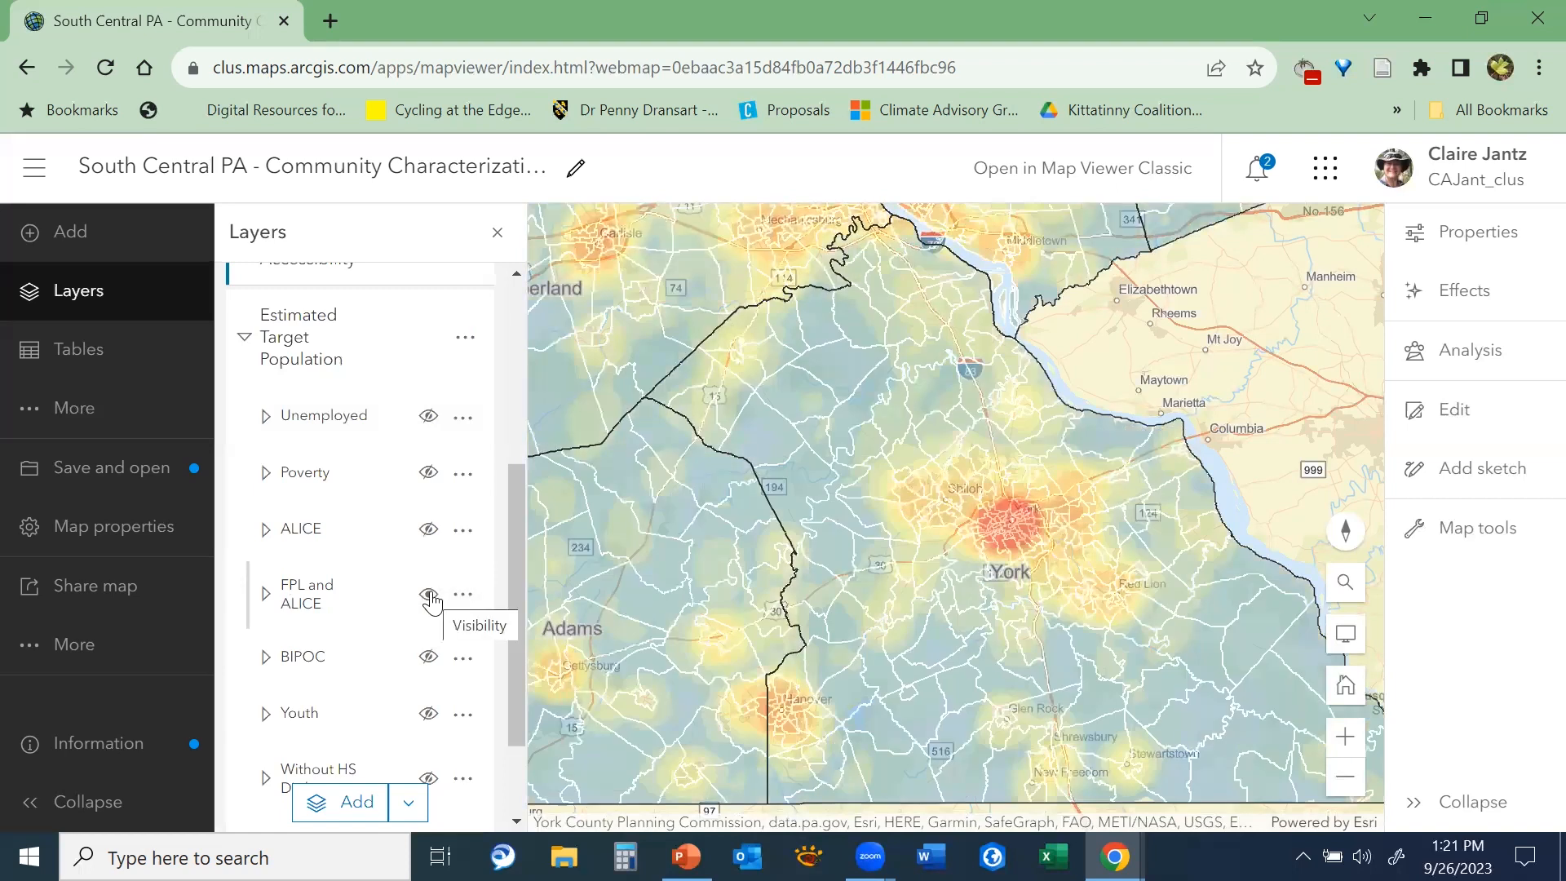
Replace the FPL and ALICE layer with BIPOC, and then BIPOC with the Youth layer
left_click(430, 598)
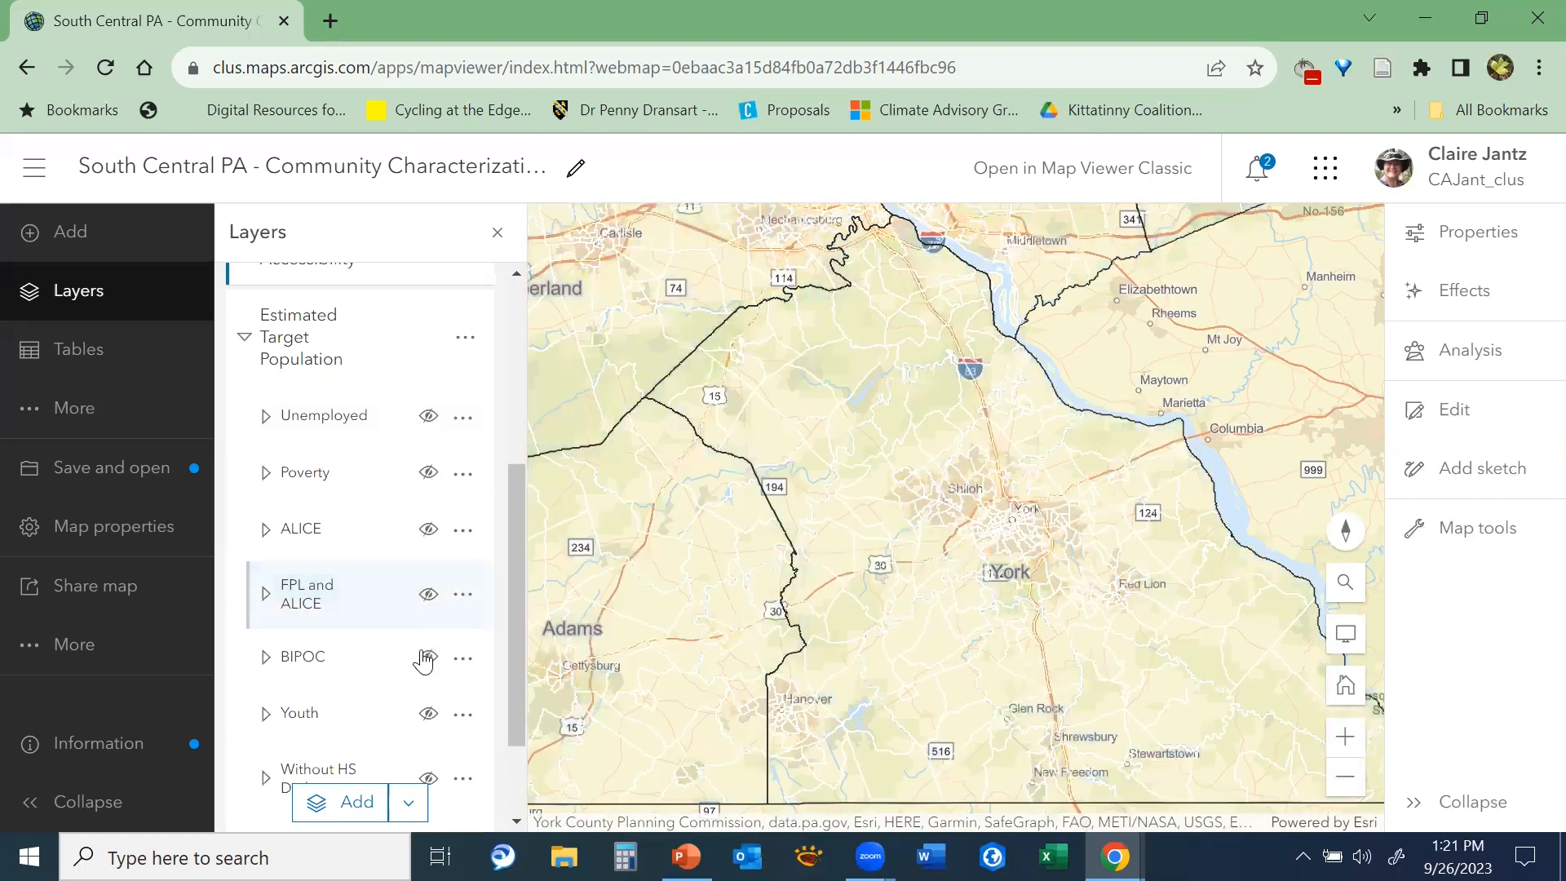
left_click(426, 659)
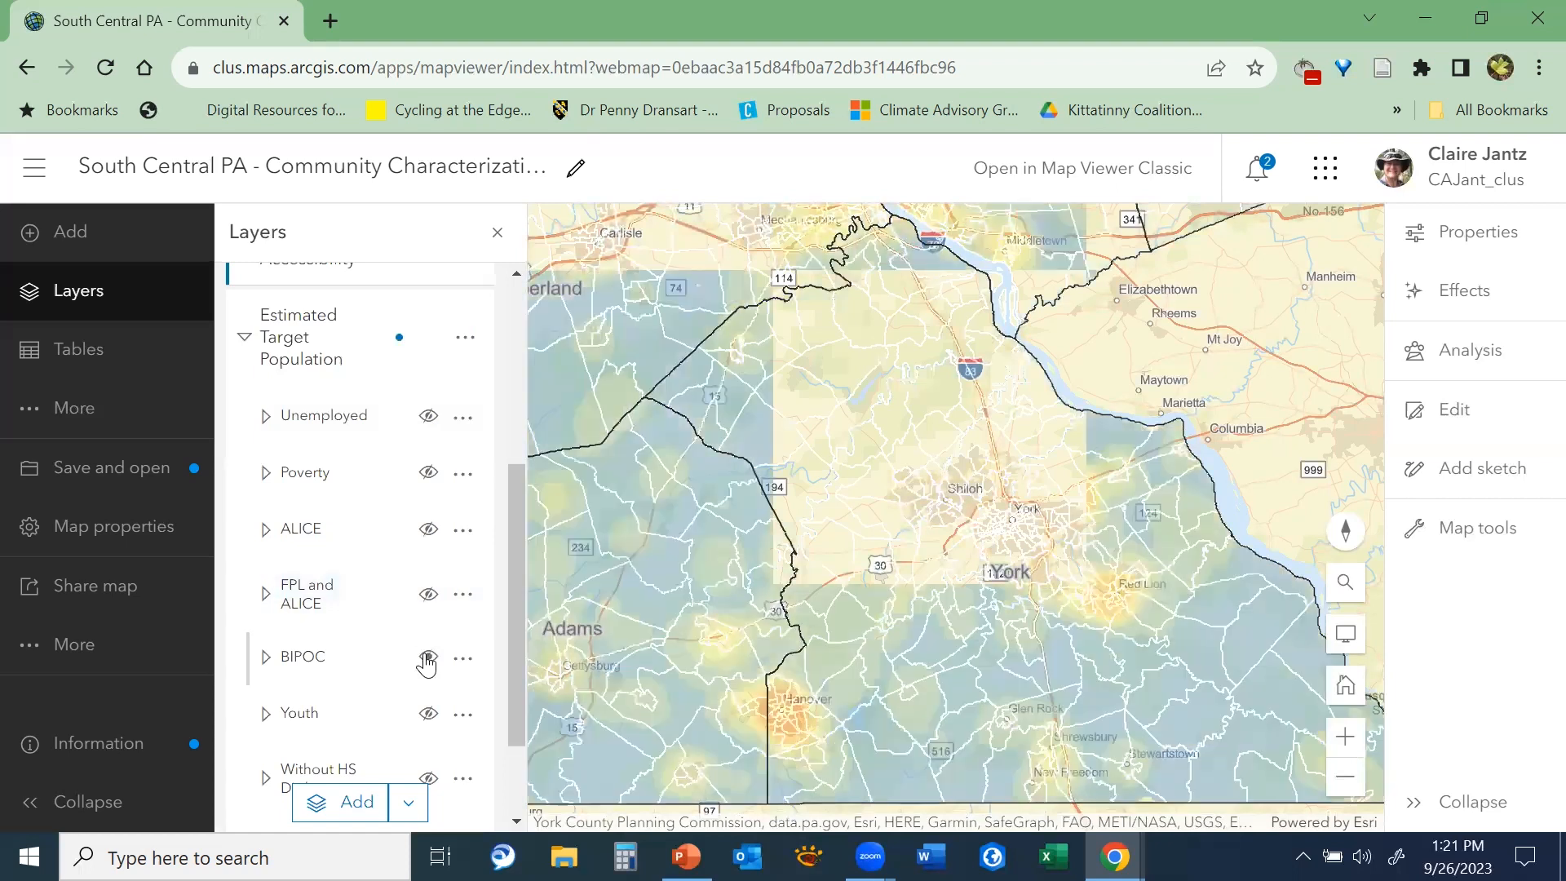
scroll(426, 664, "down", 2)
left_click(427, 525)
left_click(428, 584)
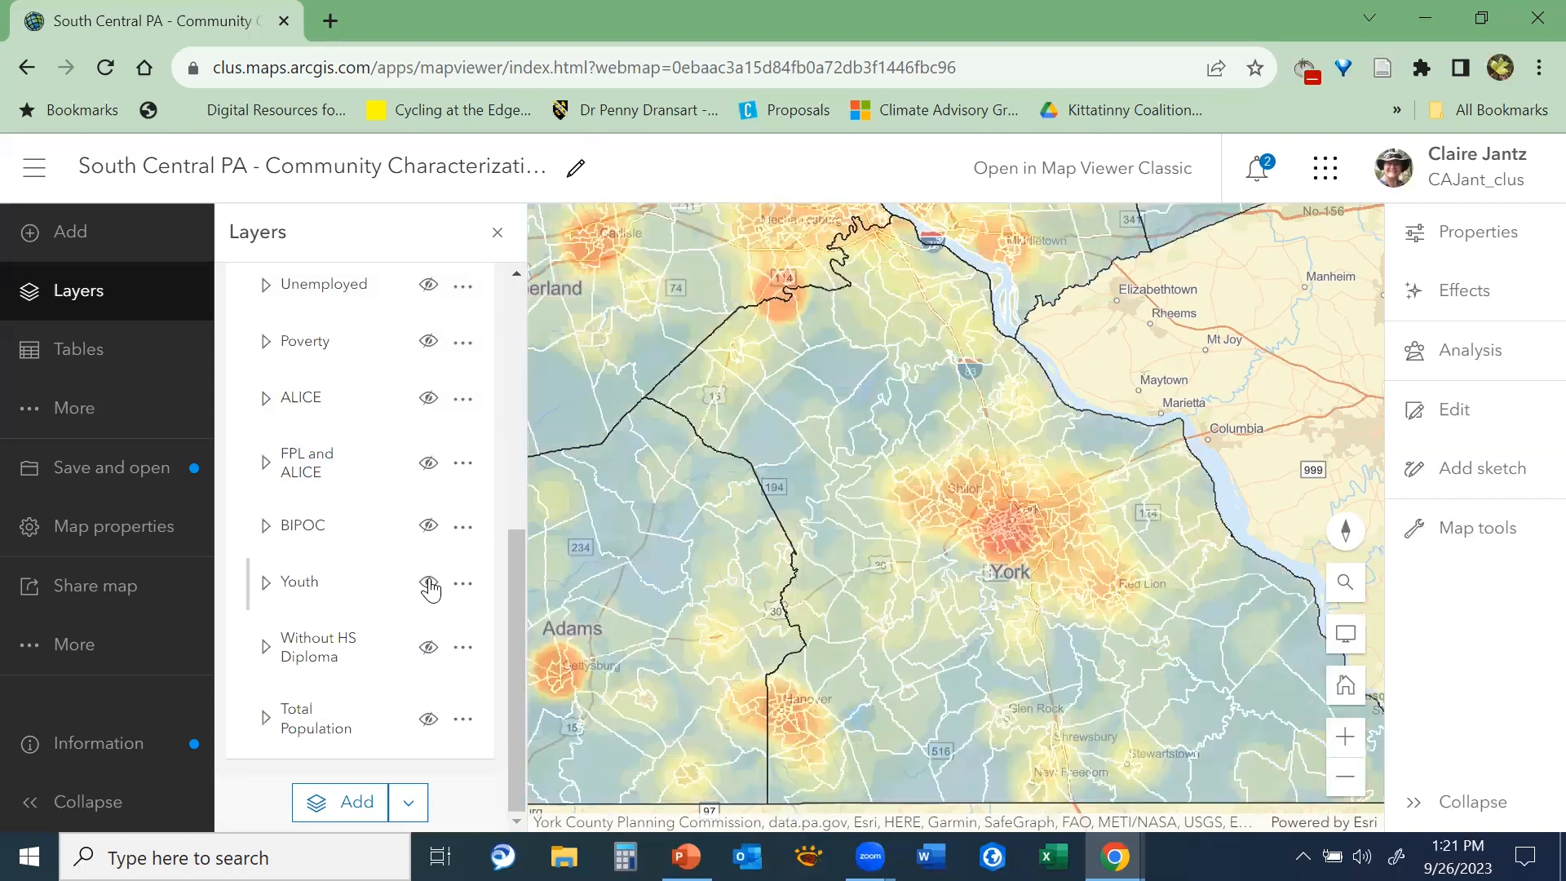
Replace the Youth layer with Without HS Diploma, and then that layer with Total Population
left_click(428, 584)
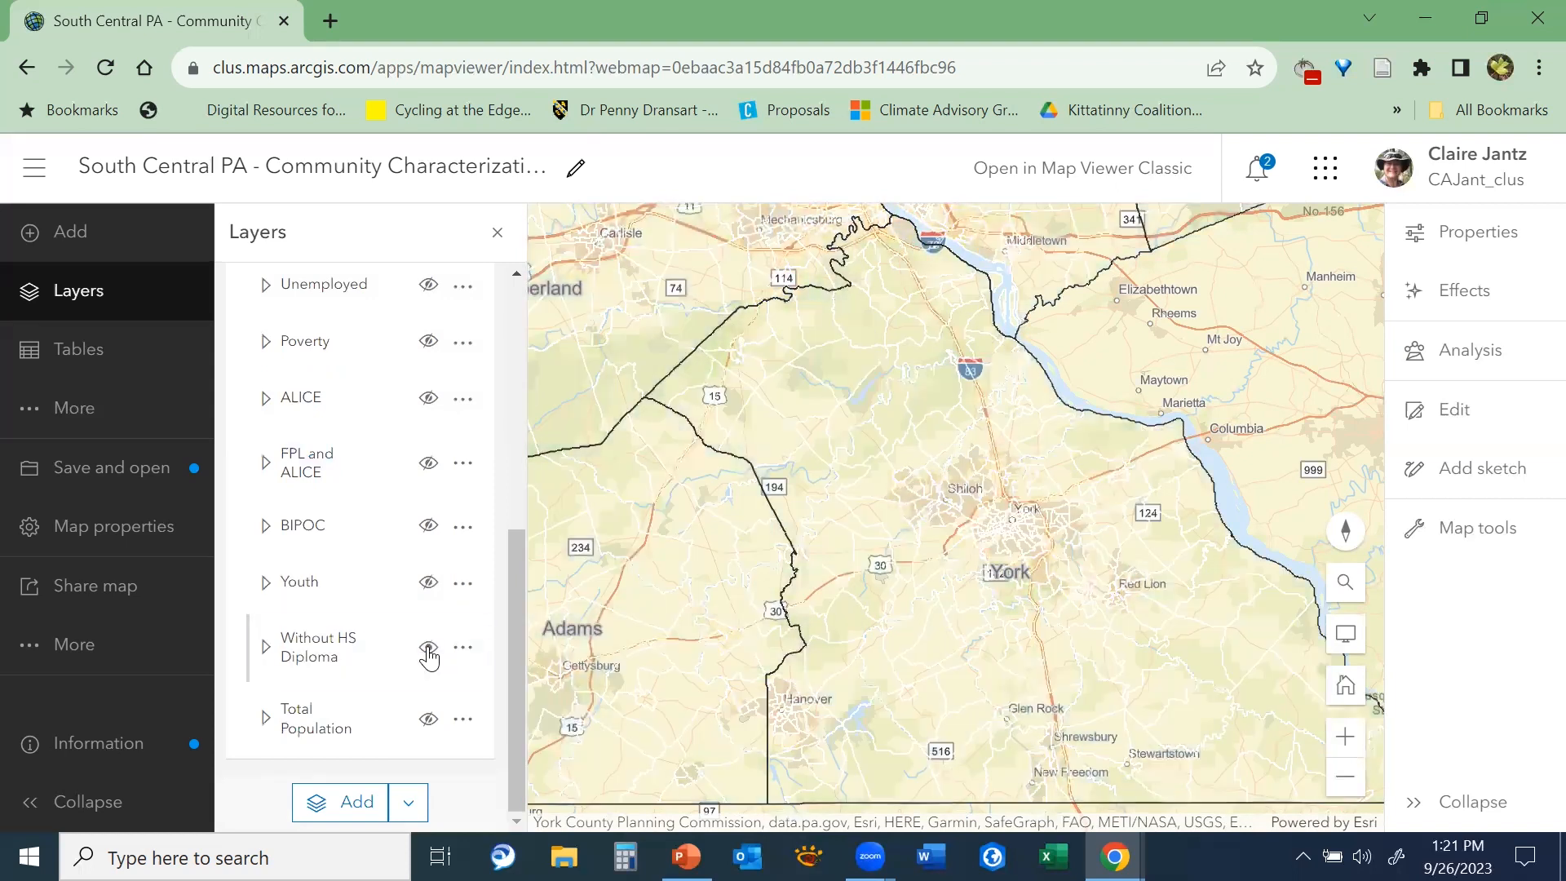
left_click(428, 648)
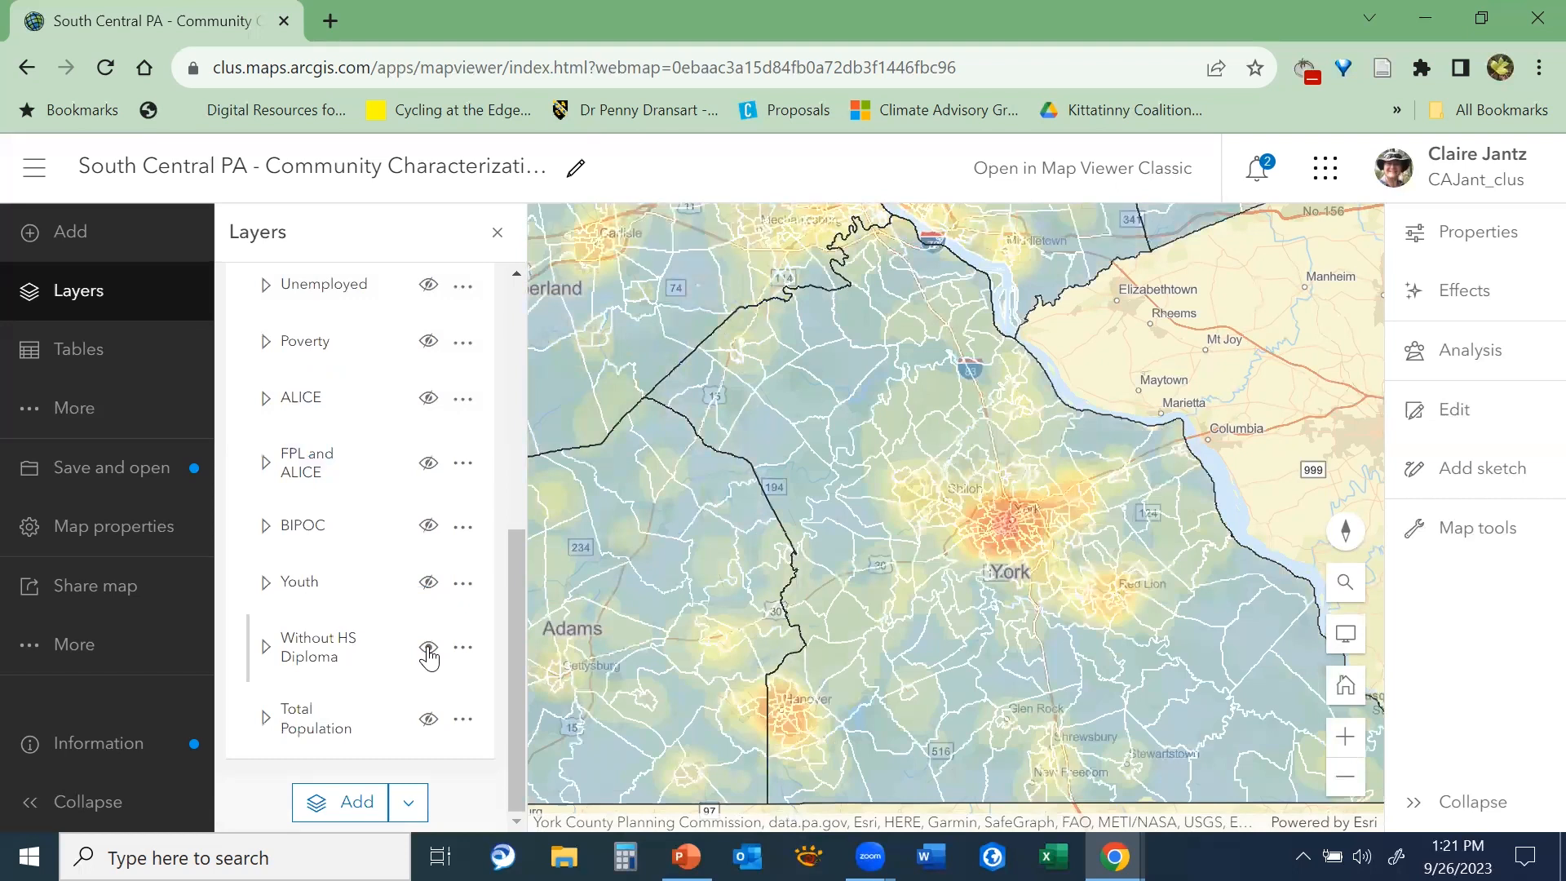
left_click(428, 650)
left_click(433, 721)
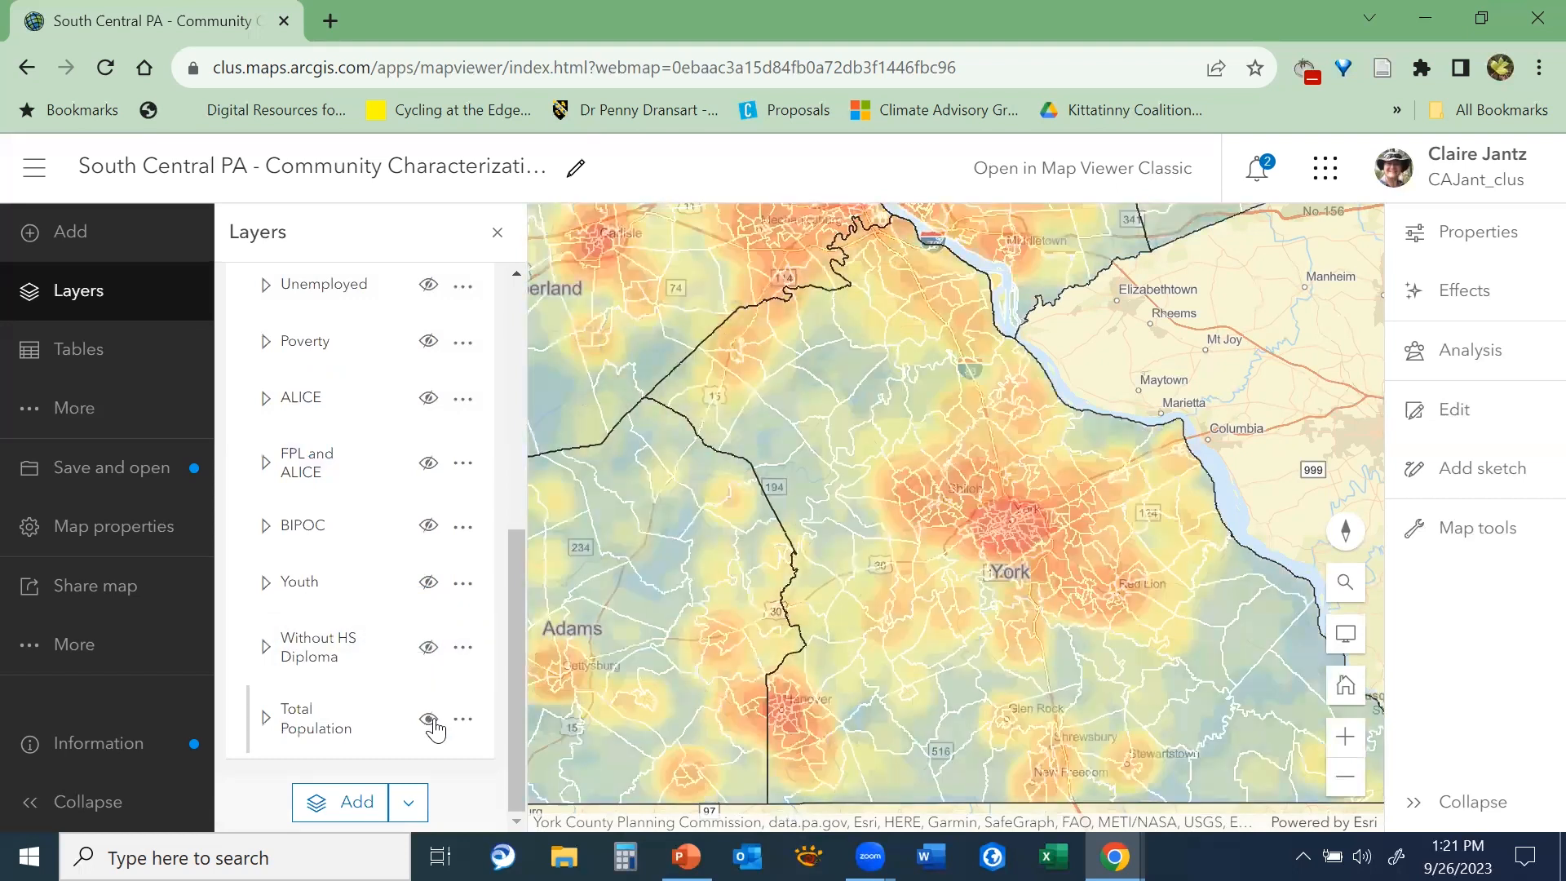
Hide the Total Population layer and show the Unemployed layer in the Estimated Target Population group
left_click(433, 721)
scroll(490, 481, "up", 3)
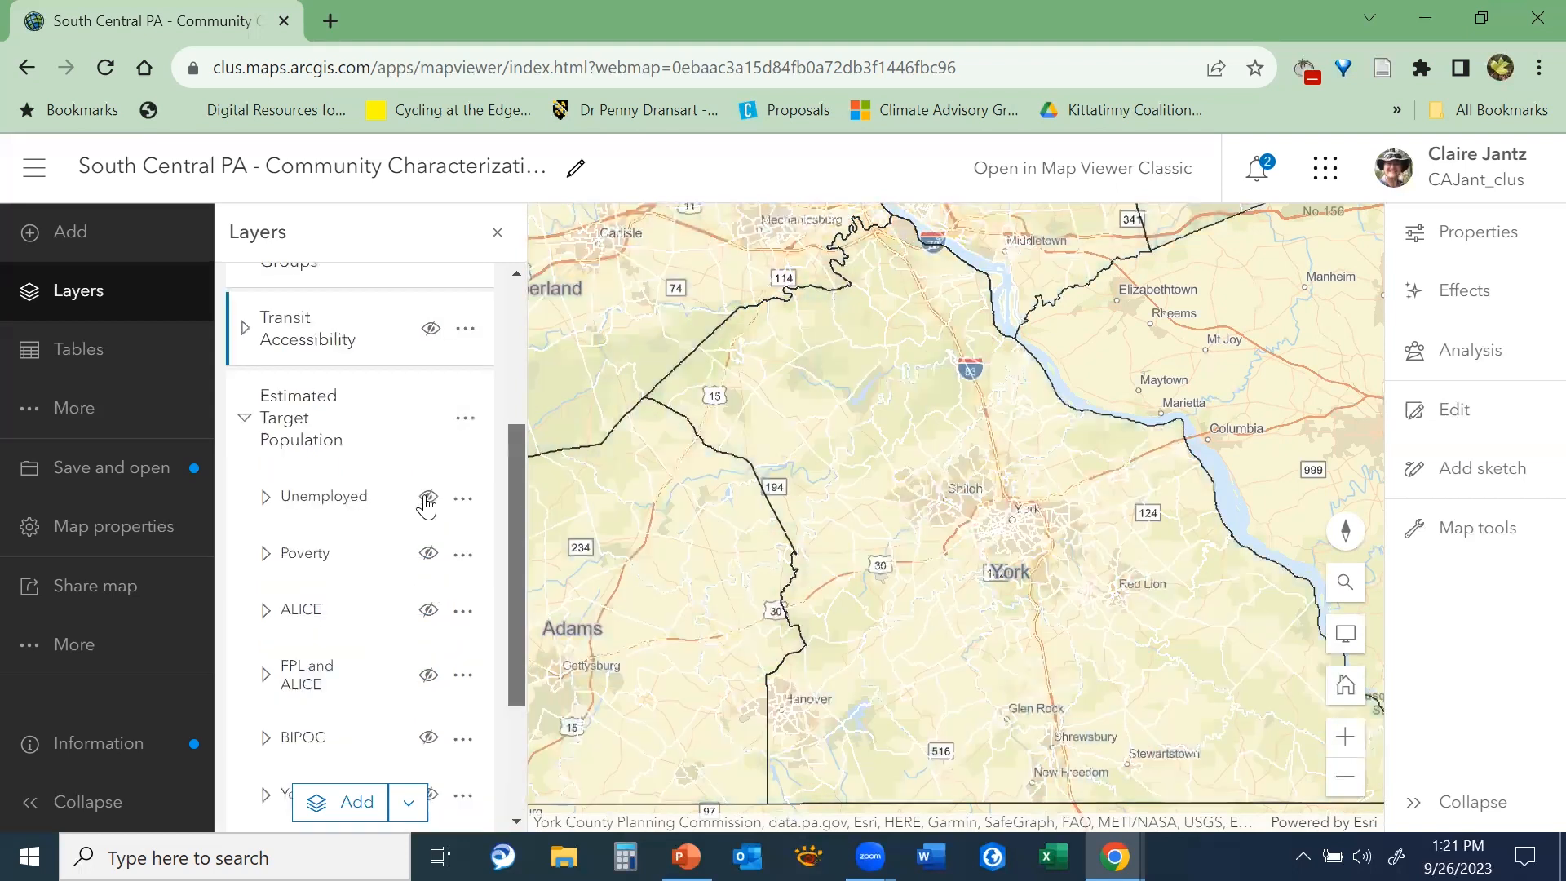
left_click(428, 495)
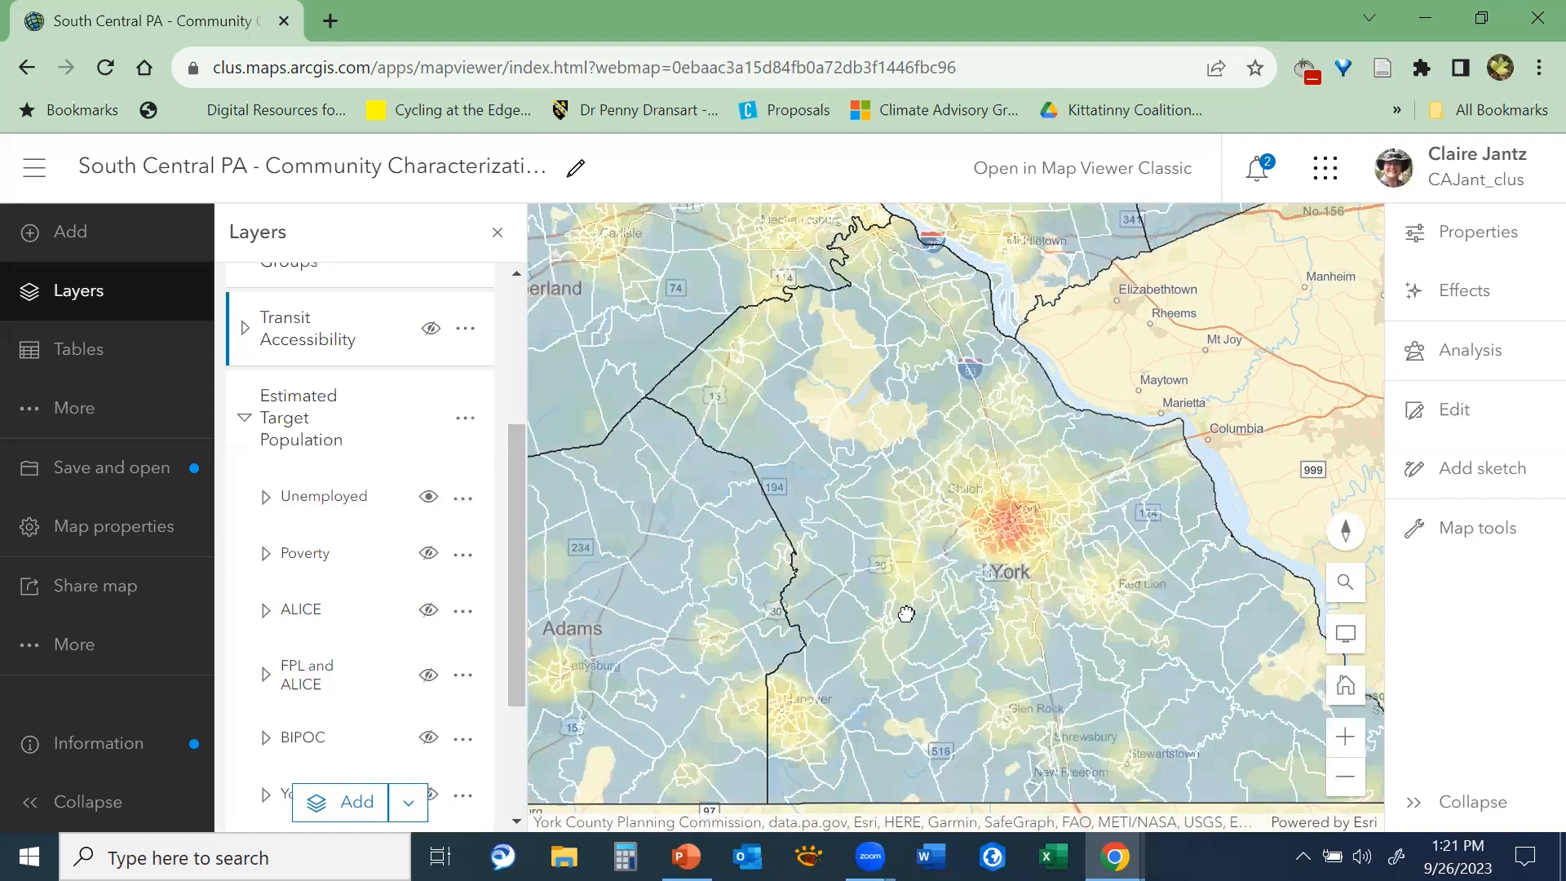
Examine the Unemployed layer from York northwest through Cumberland and Dauphin to Perry and Juniata counties
left_click_drag(872, 564, 954, 600)
left_click_drag(957, 318, 1089, 560)
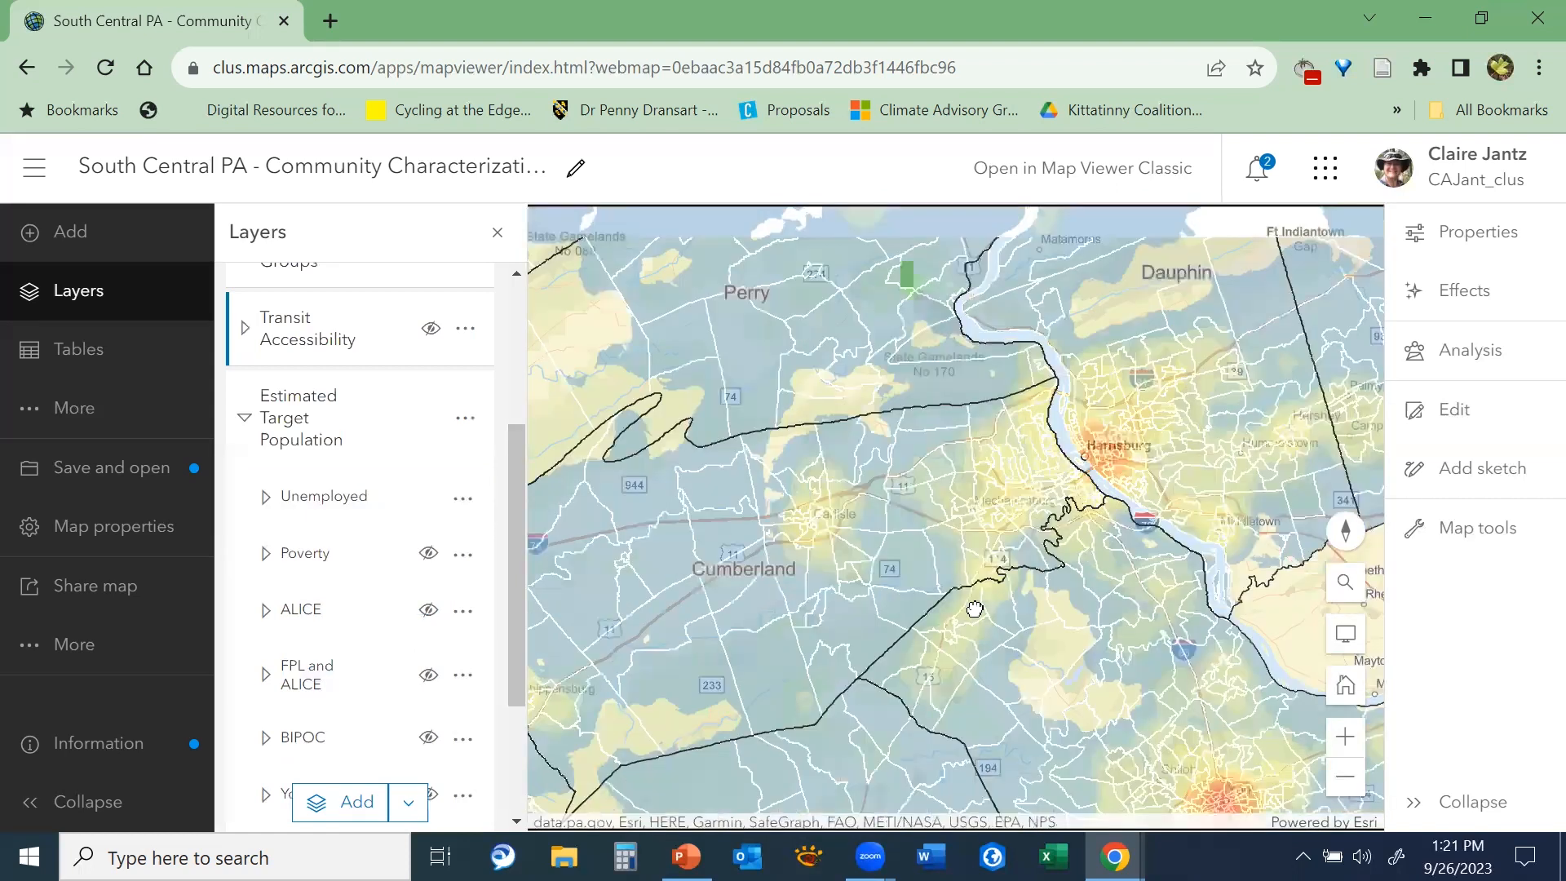
left_click_drag(1313, 769, 1042, 769)
left_click_drag(892, 596, 1025, 657)
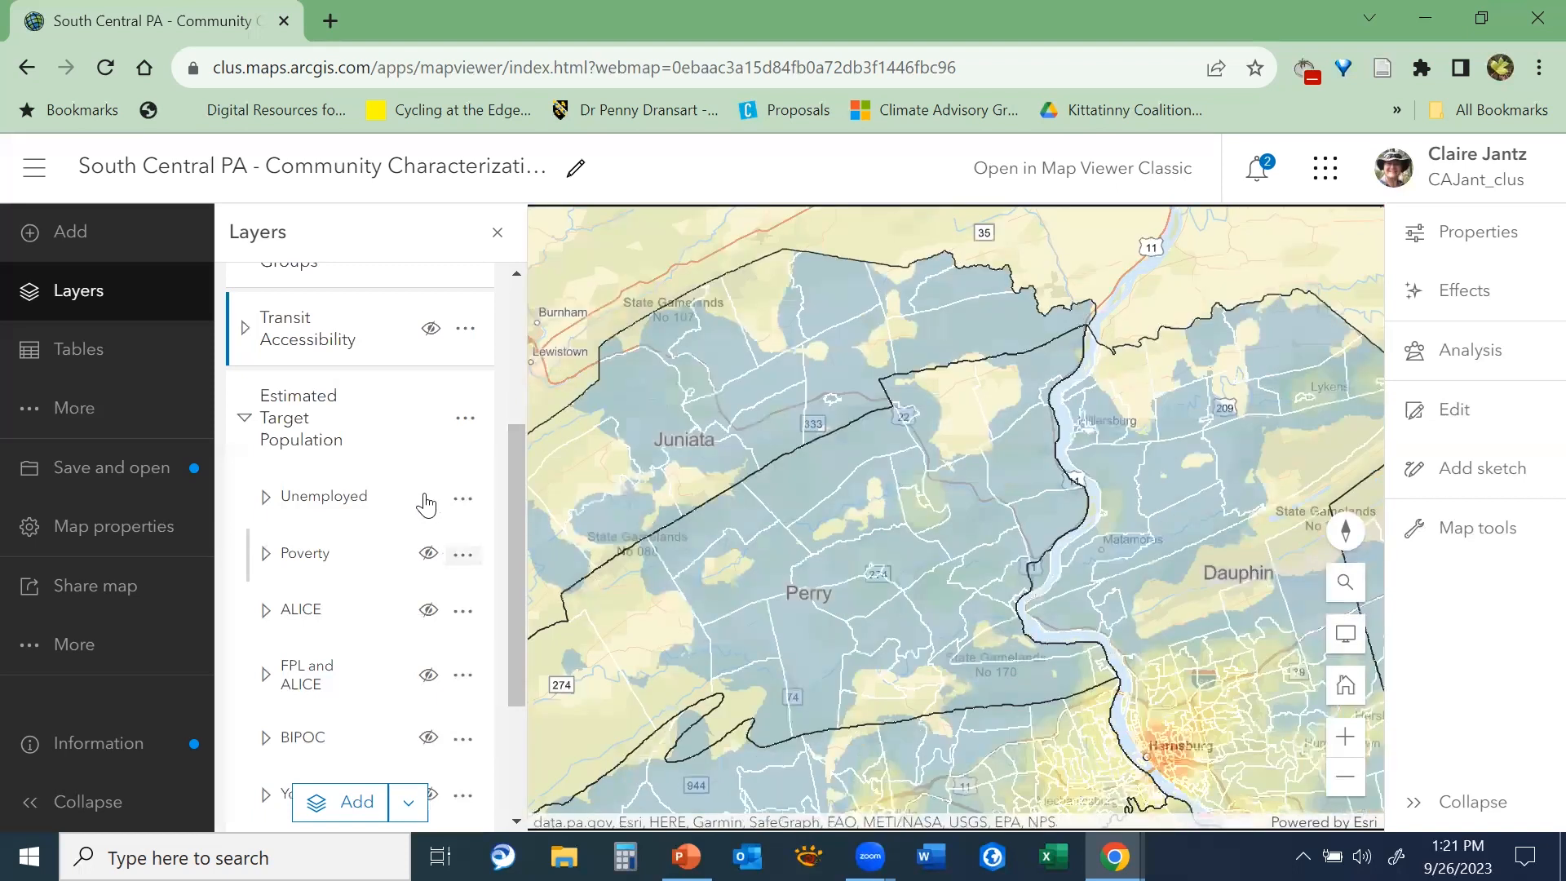
Hide the Unemployed layer and step through the Poverty and ALICE layers in the same group
left_click(428, 553)
left_click(429, 554)
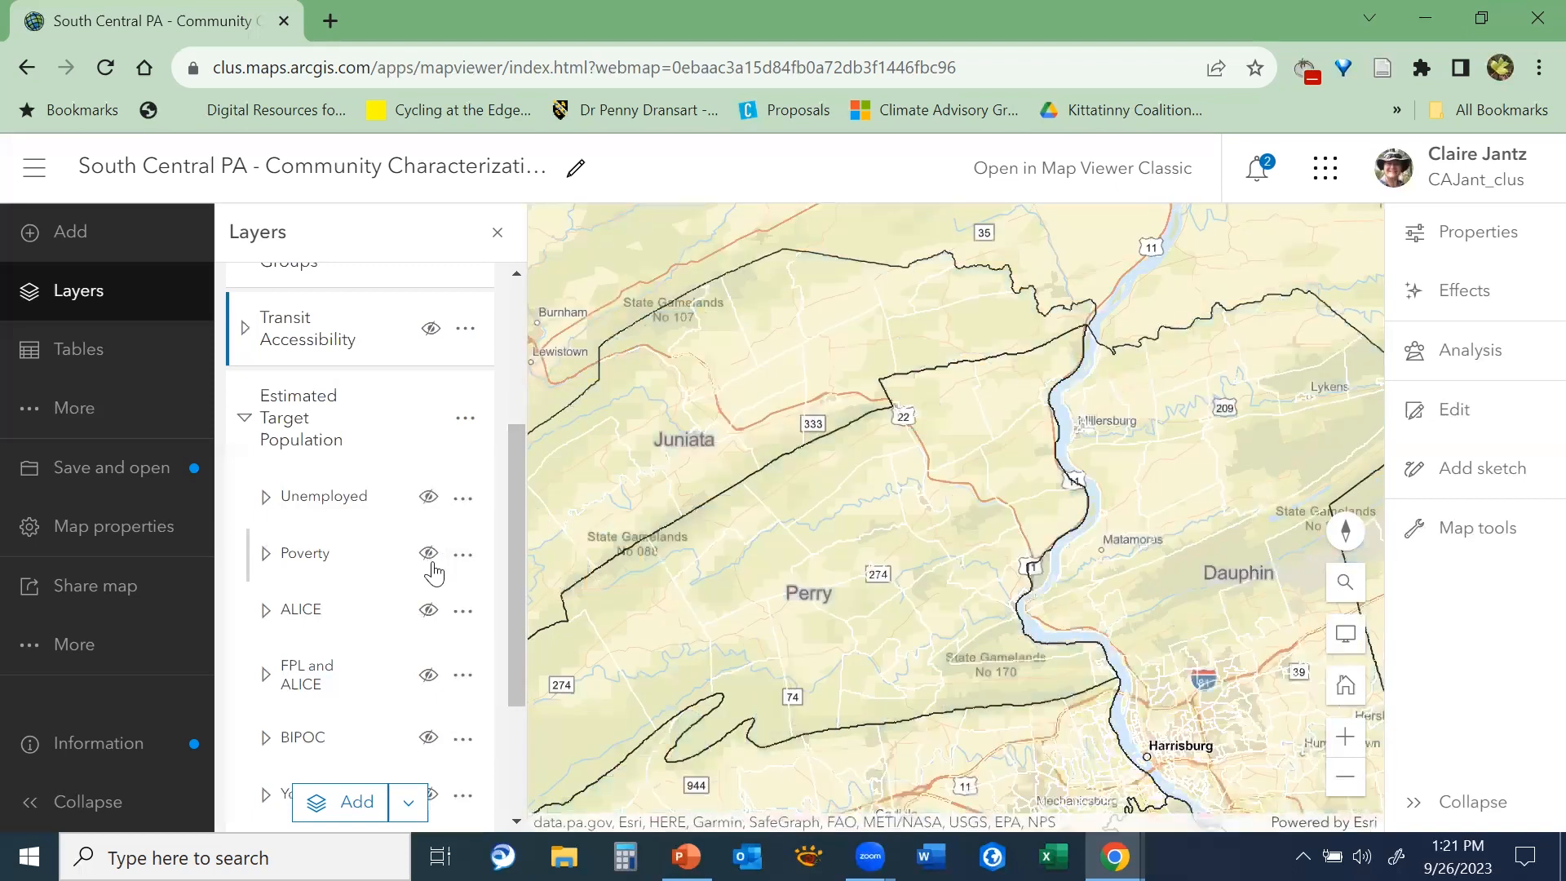
left_click(429, 610)
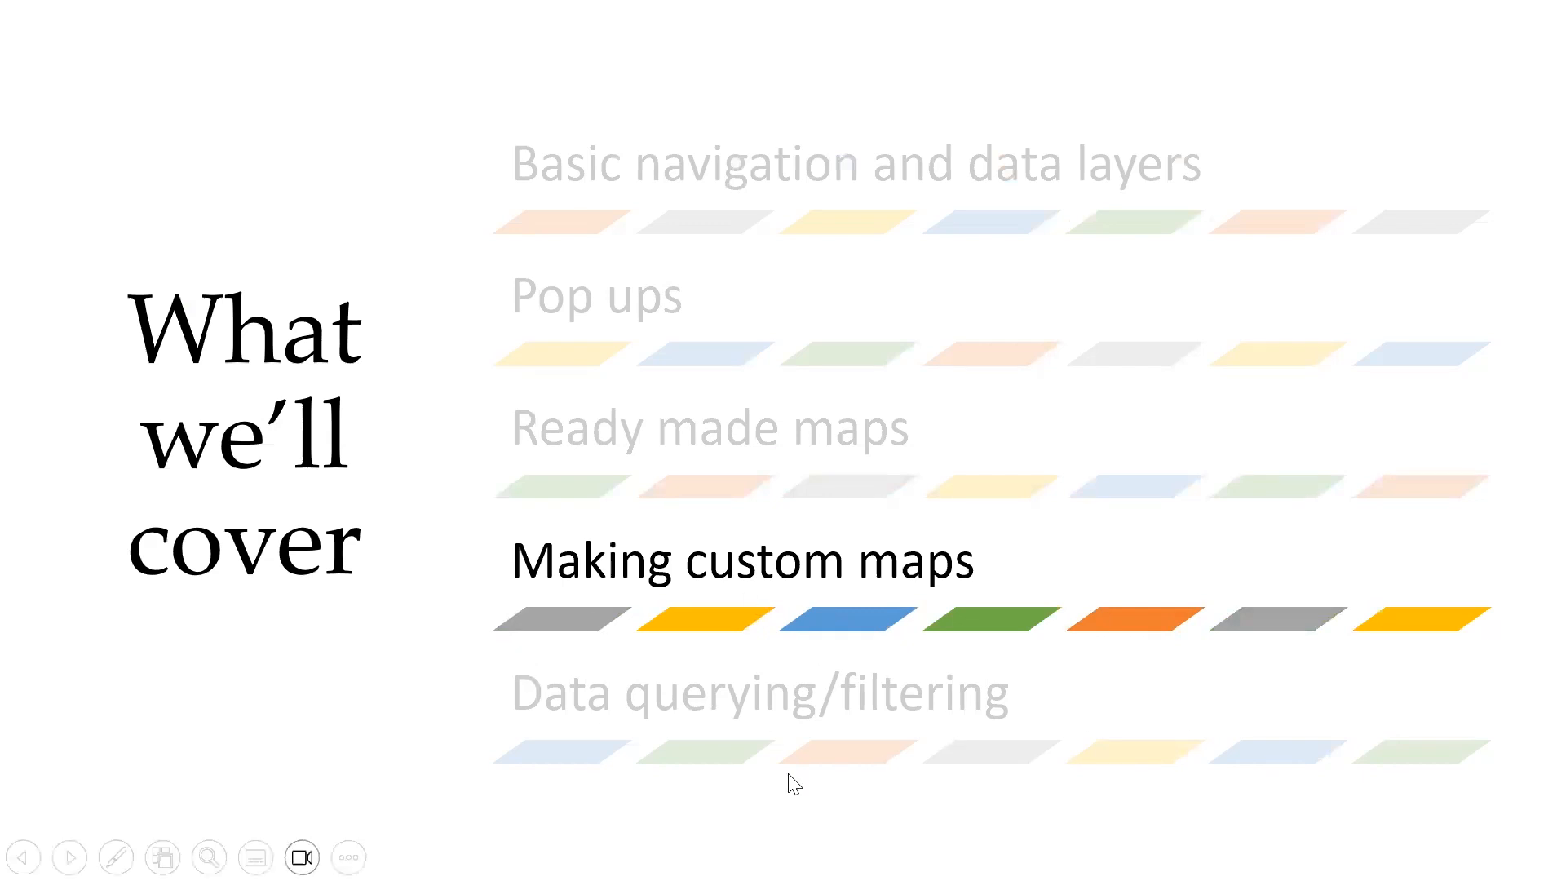
Switch from the slide show back to the South Central PA web map and bring the Carlisle area into closer view
key("alt+Tab")
left_click_drag(1185, 491, 1146, 463)
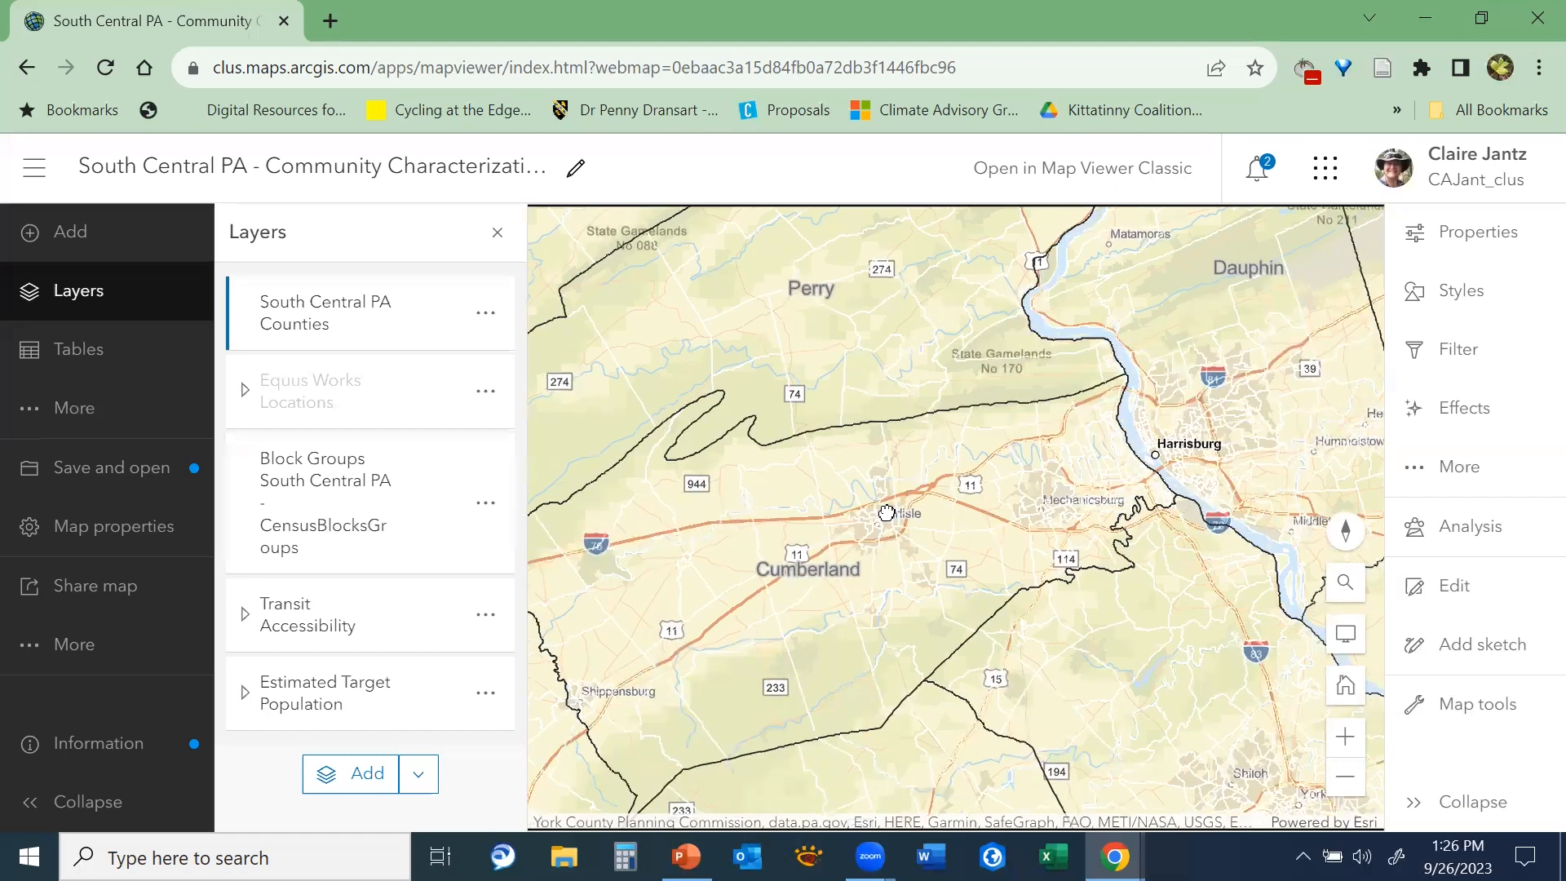
scroll(913, 501, "up", 2)
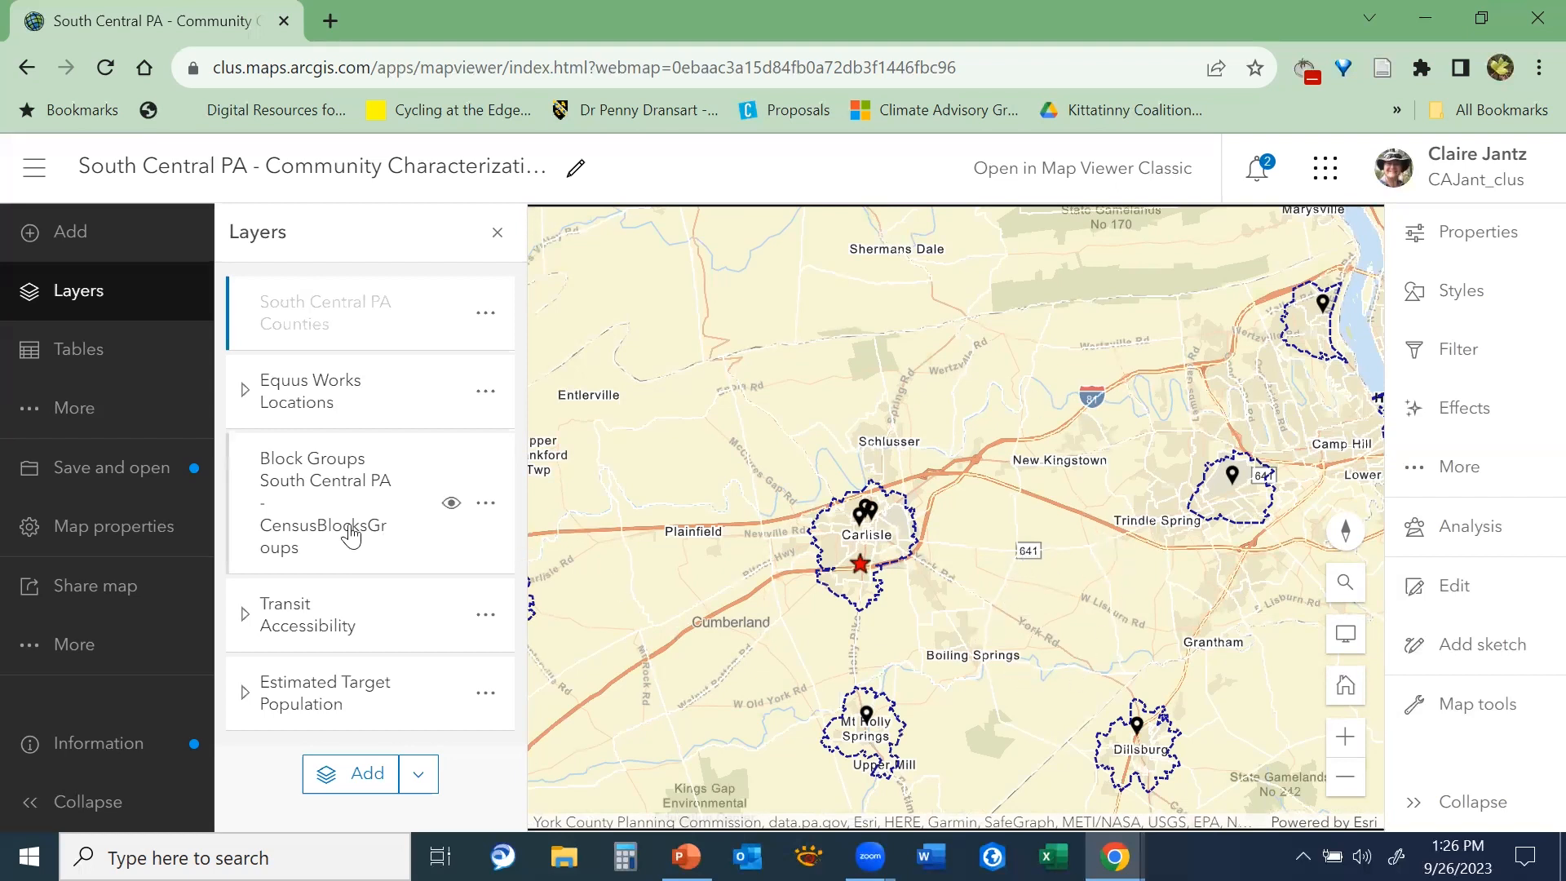
Duplicate the Block Groups South Central PA - CensusBlocksGroups layer
right_click(492, 514)
left_click(492, 504)
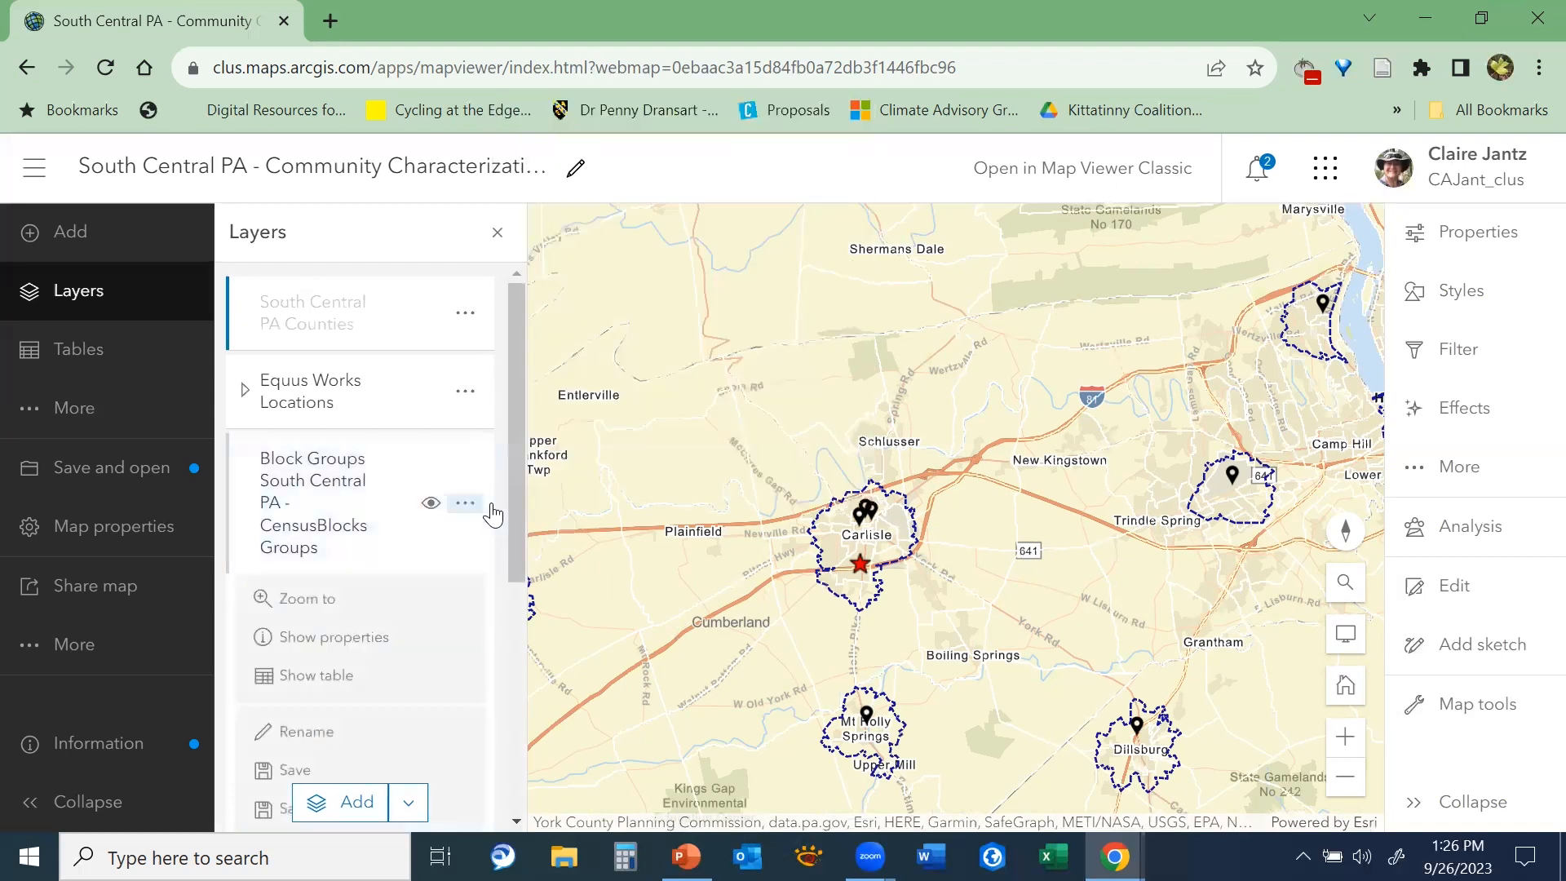
left_click_drag(519, 542, 521, 689)
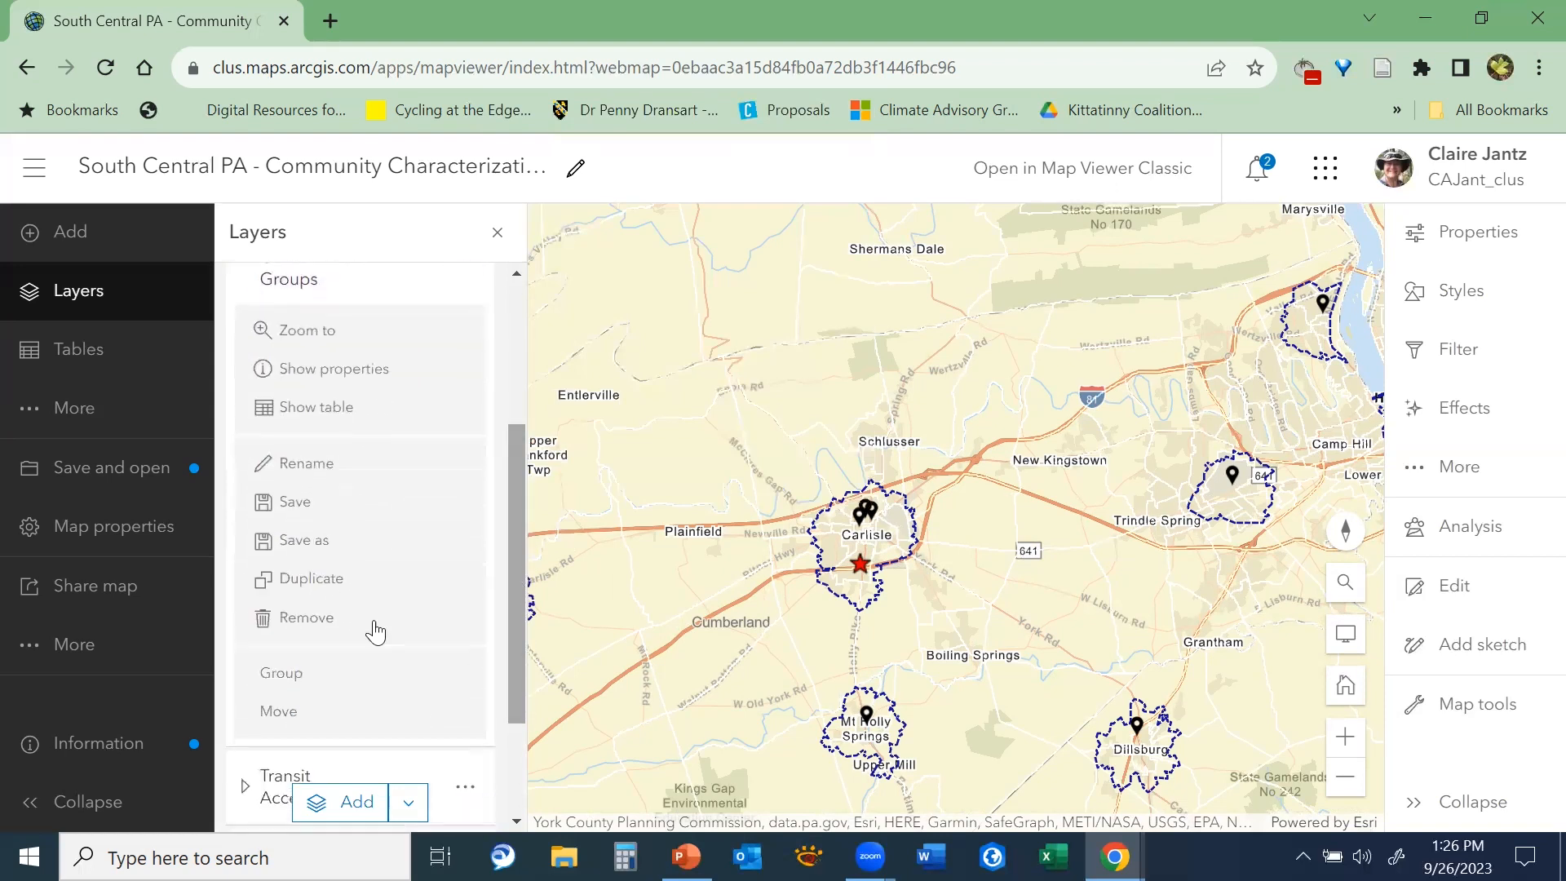
left_click(312, 579)
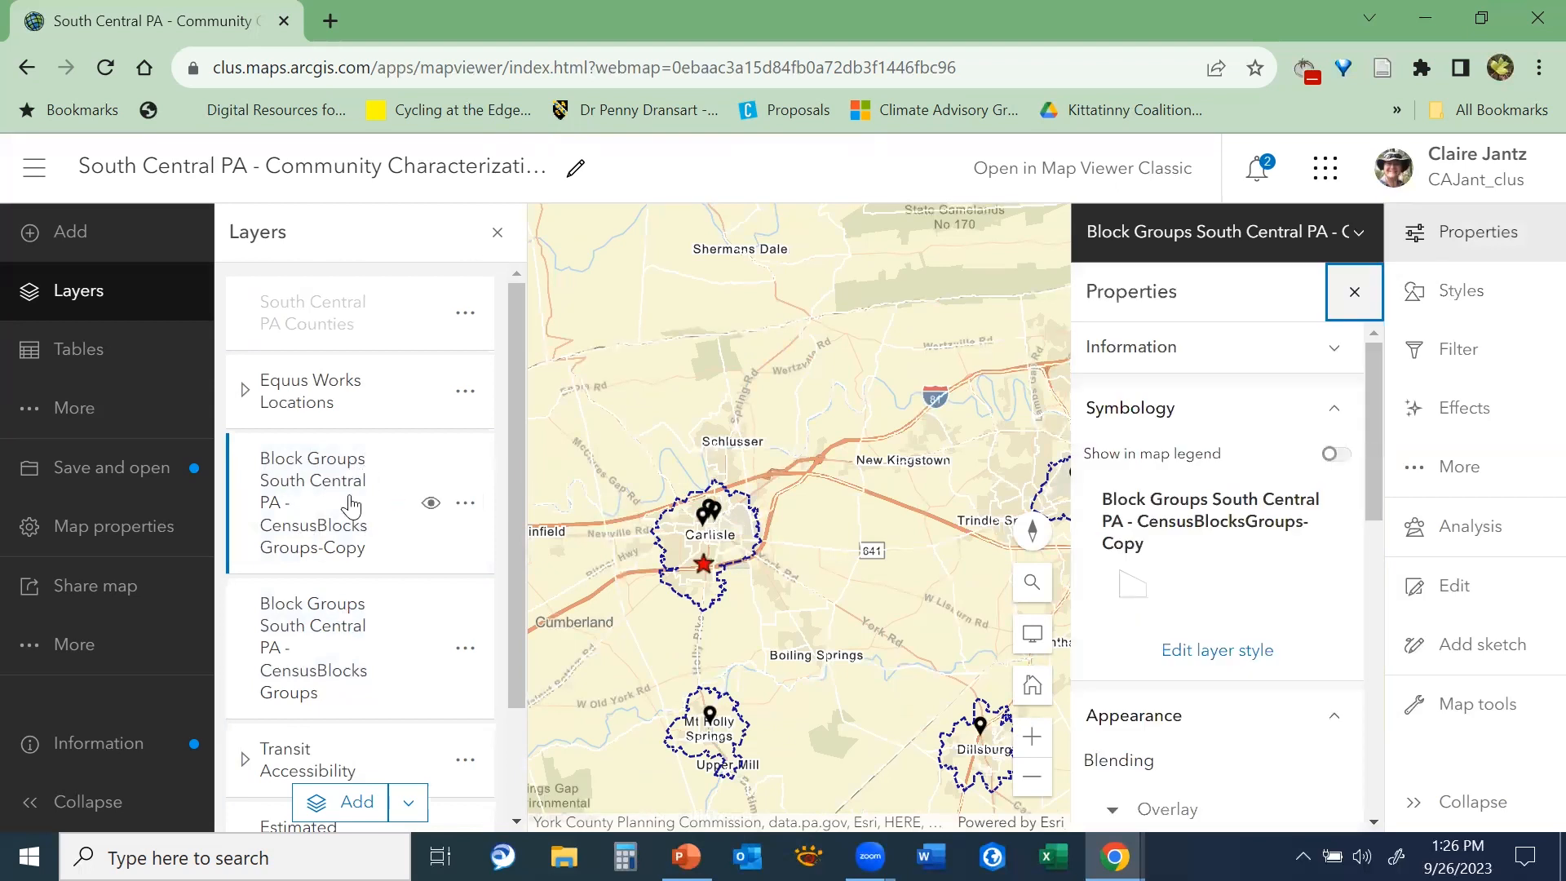
Select the original CensusBlocksGroups layer instead of its copy and open its layer style for editing
left_click(352, 508)
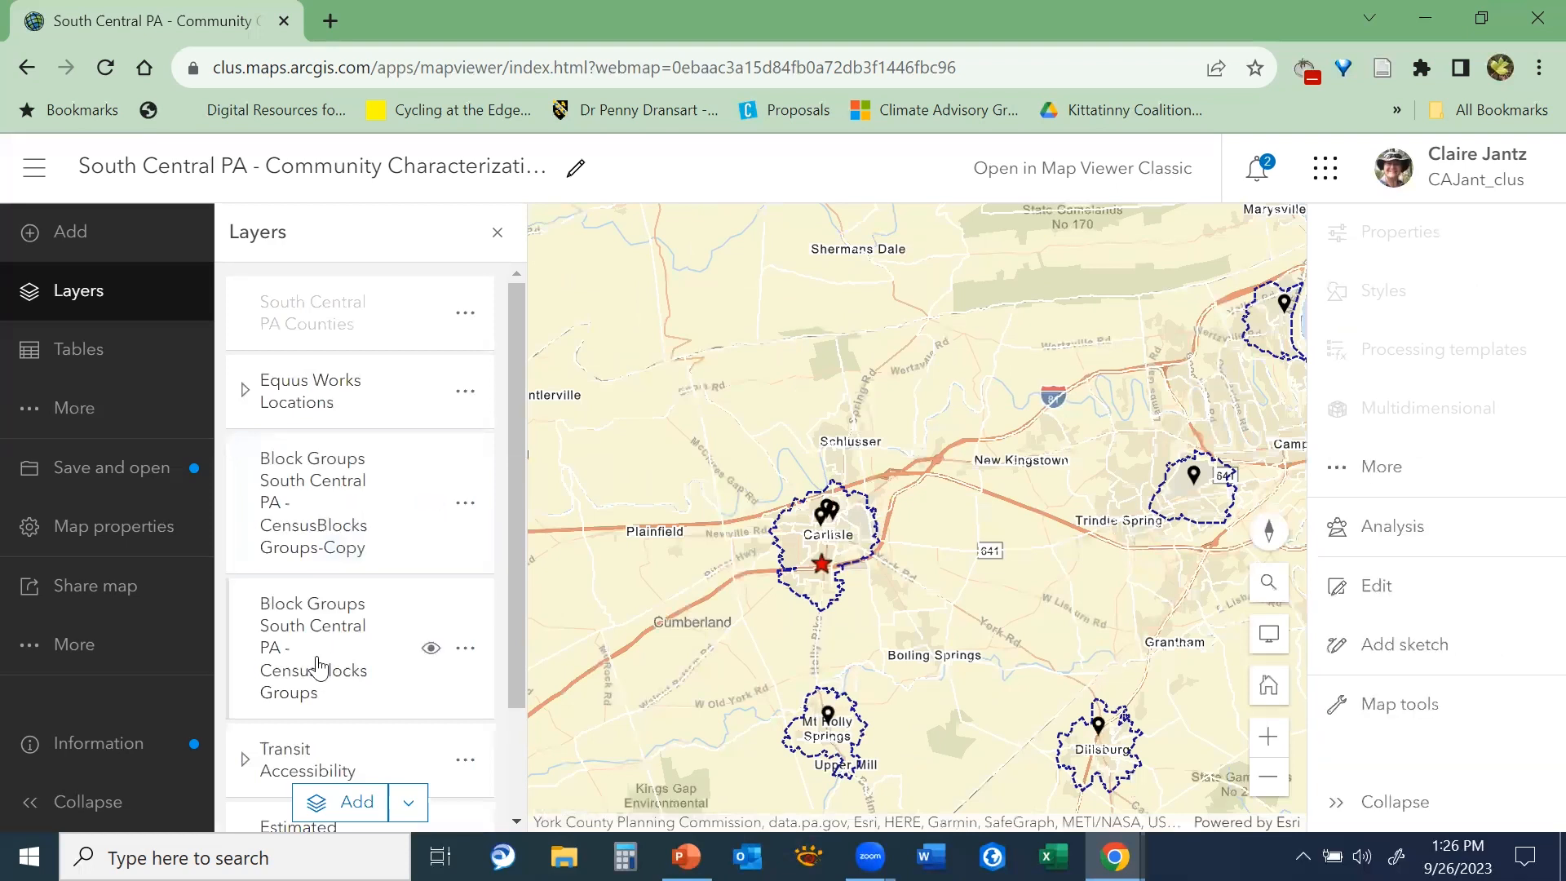
left_click(320, 670)
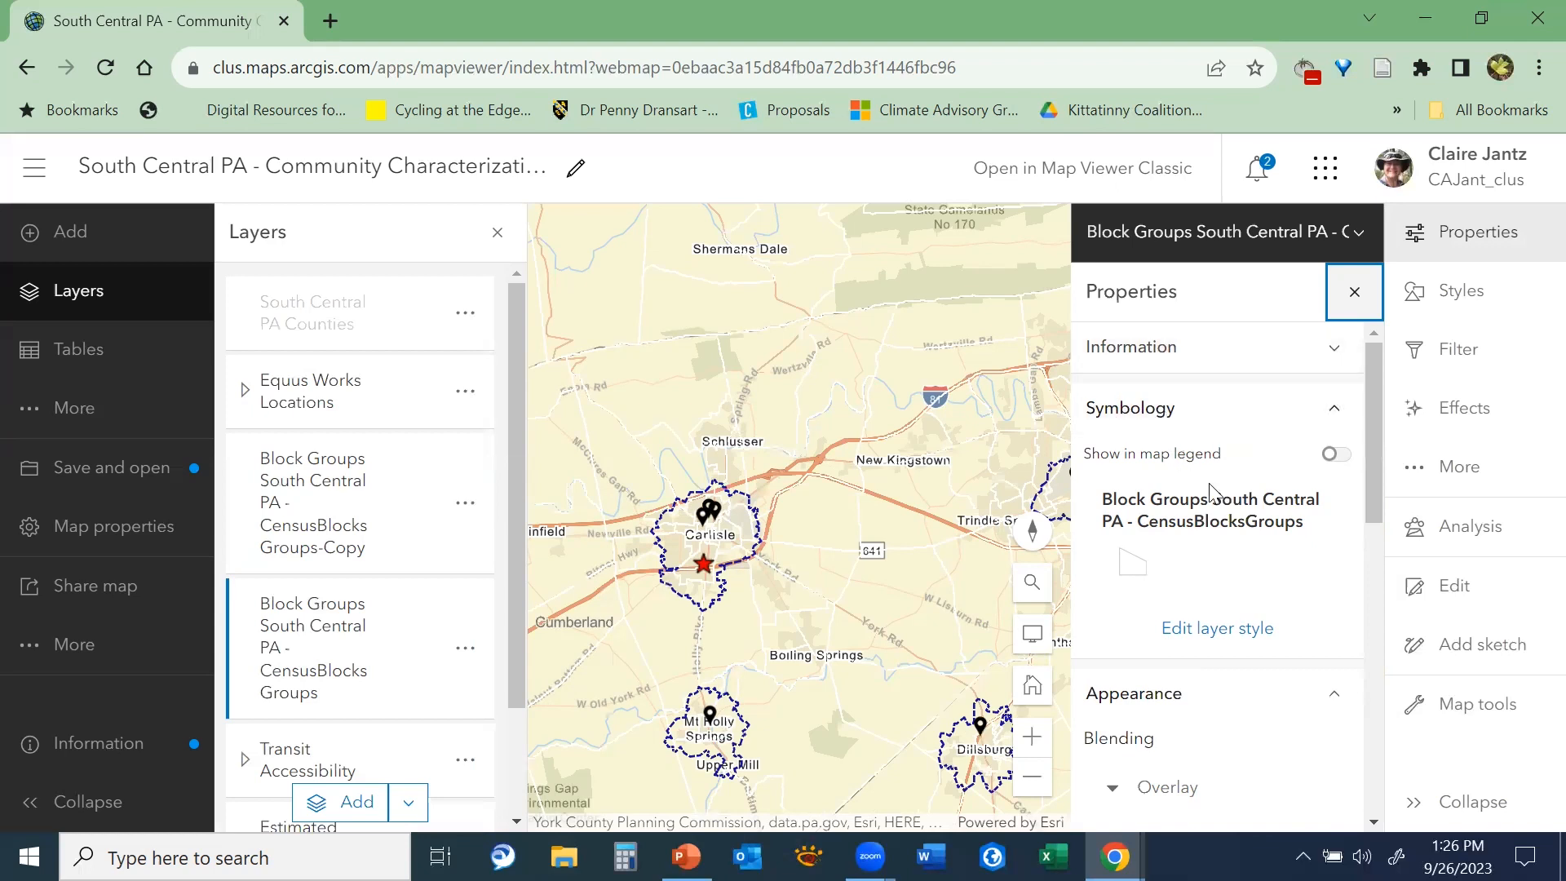
left_click_drag(1372, 420, 1375, 432)
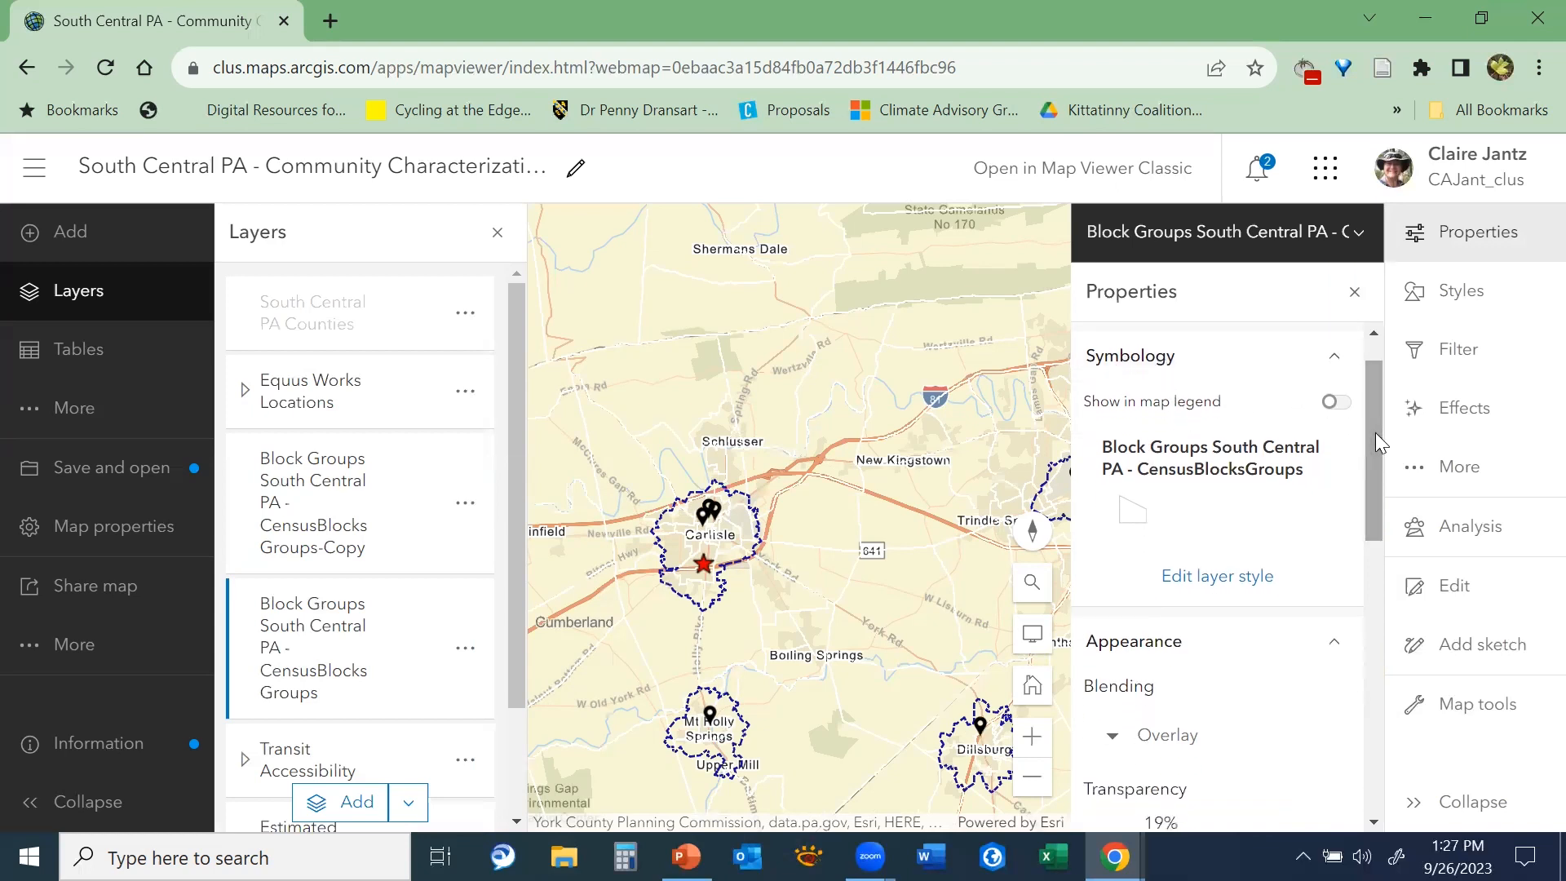
left_click(1241, 580)
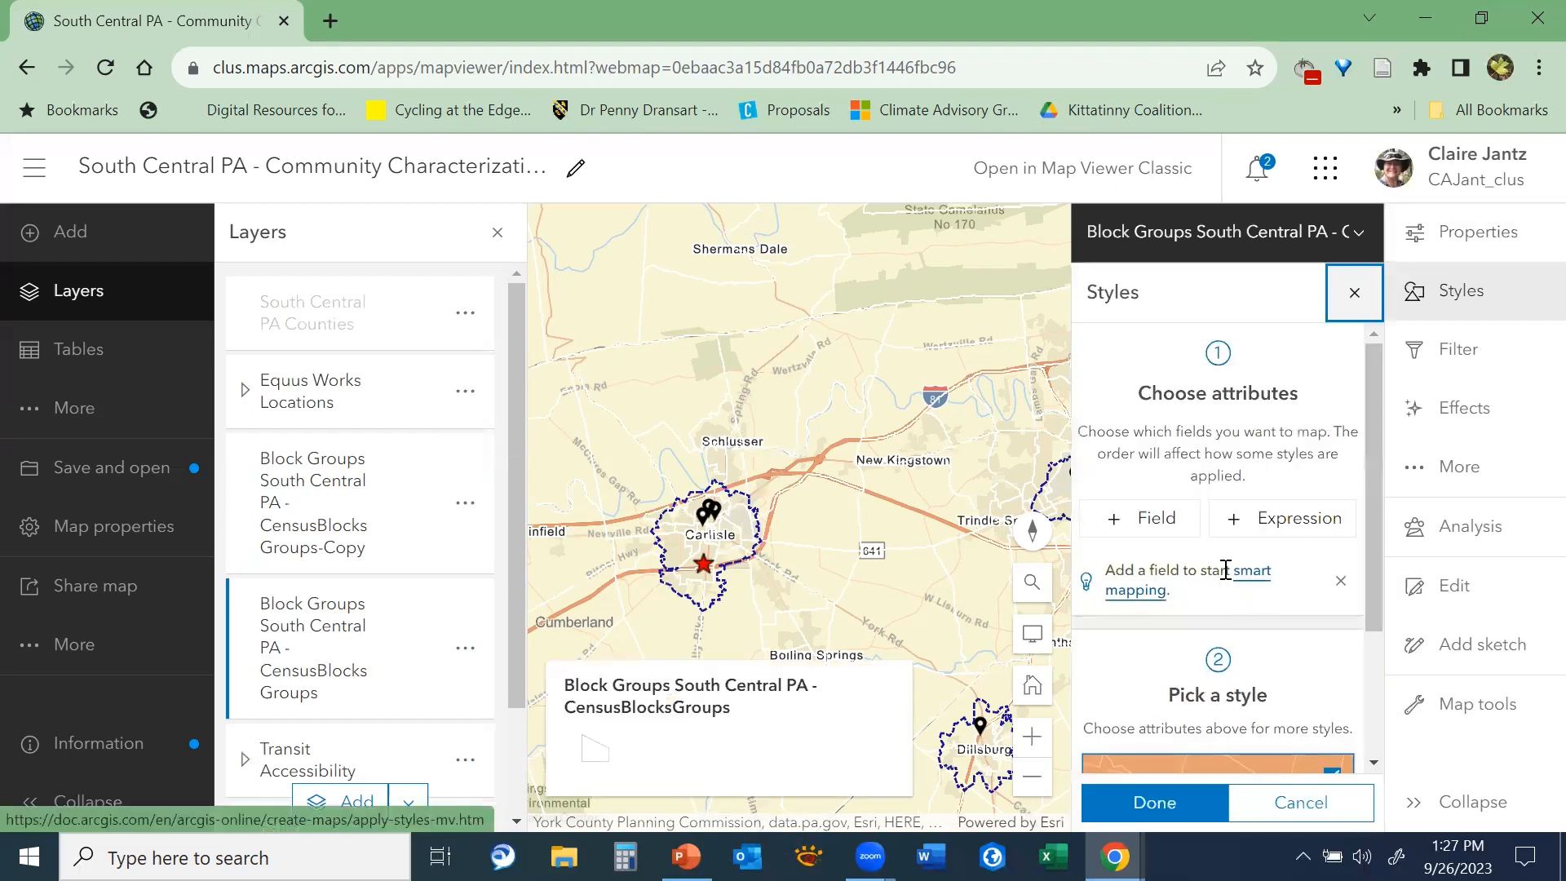
Add the Youth (16-24)(%) field as the attribute that styles the block groups layer
left_click(1148, 532)
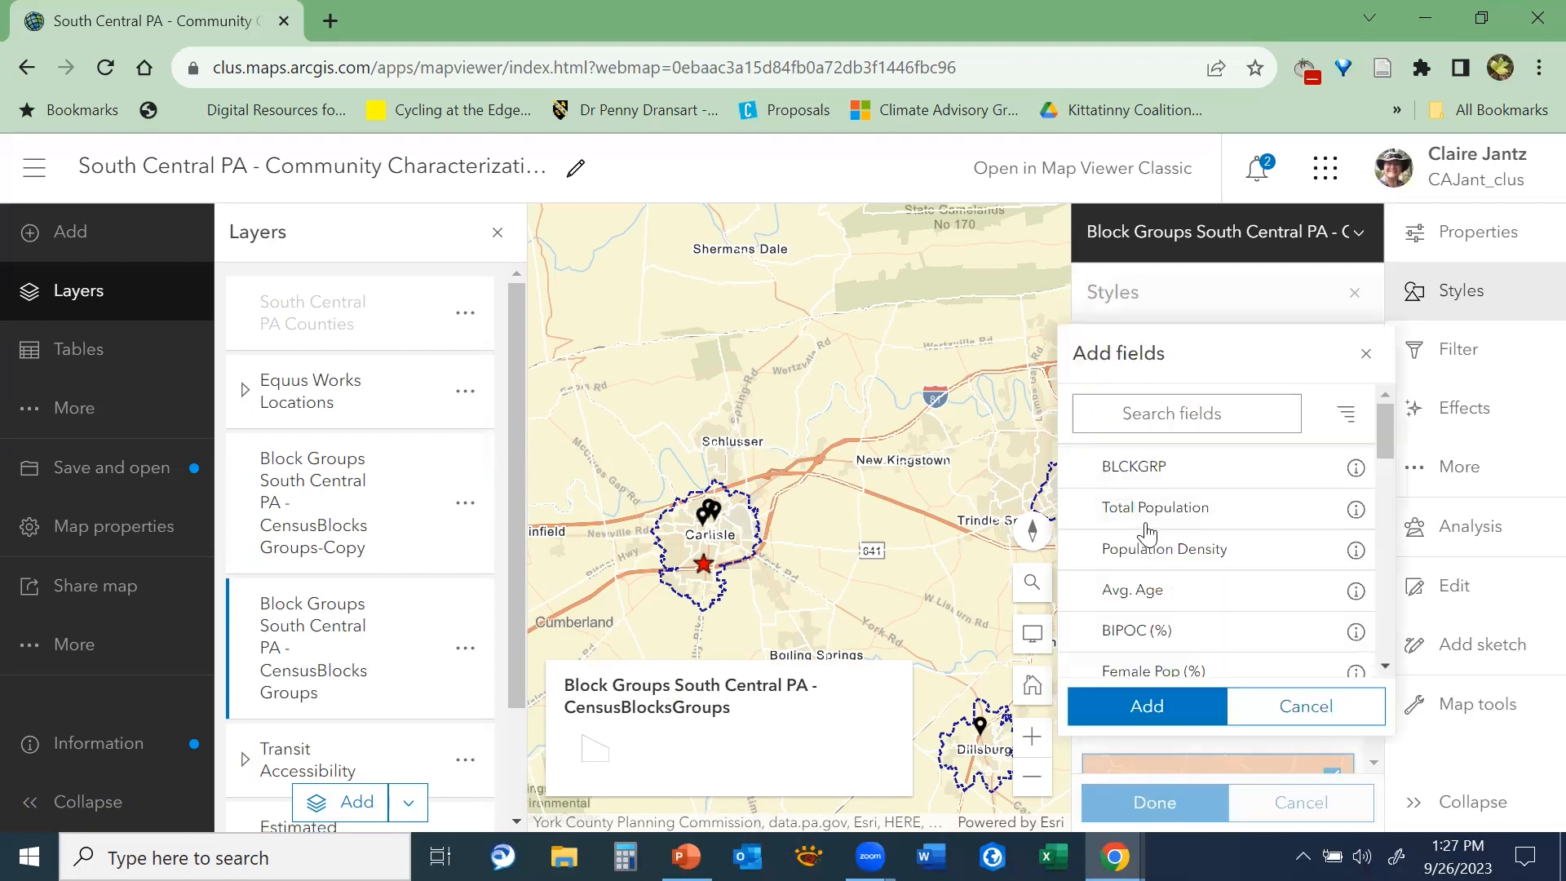
left_click_drag(1389, 429, 1405, 574)
scroll(1394, 450, "down", 2)
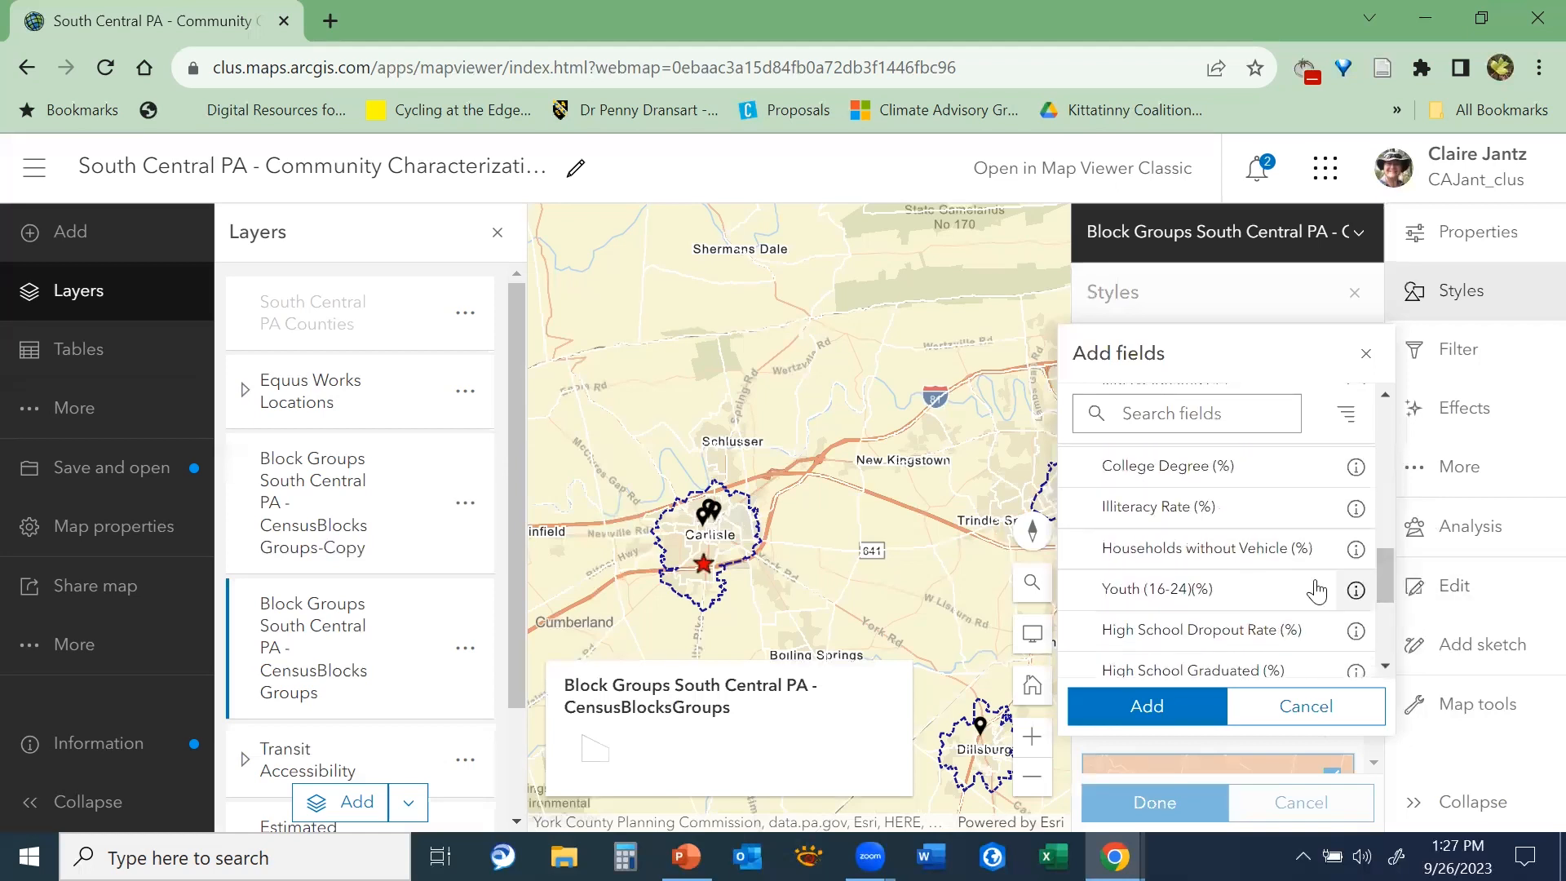
left_click(1145, 598)
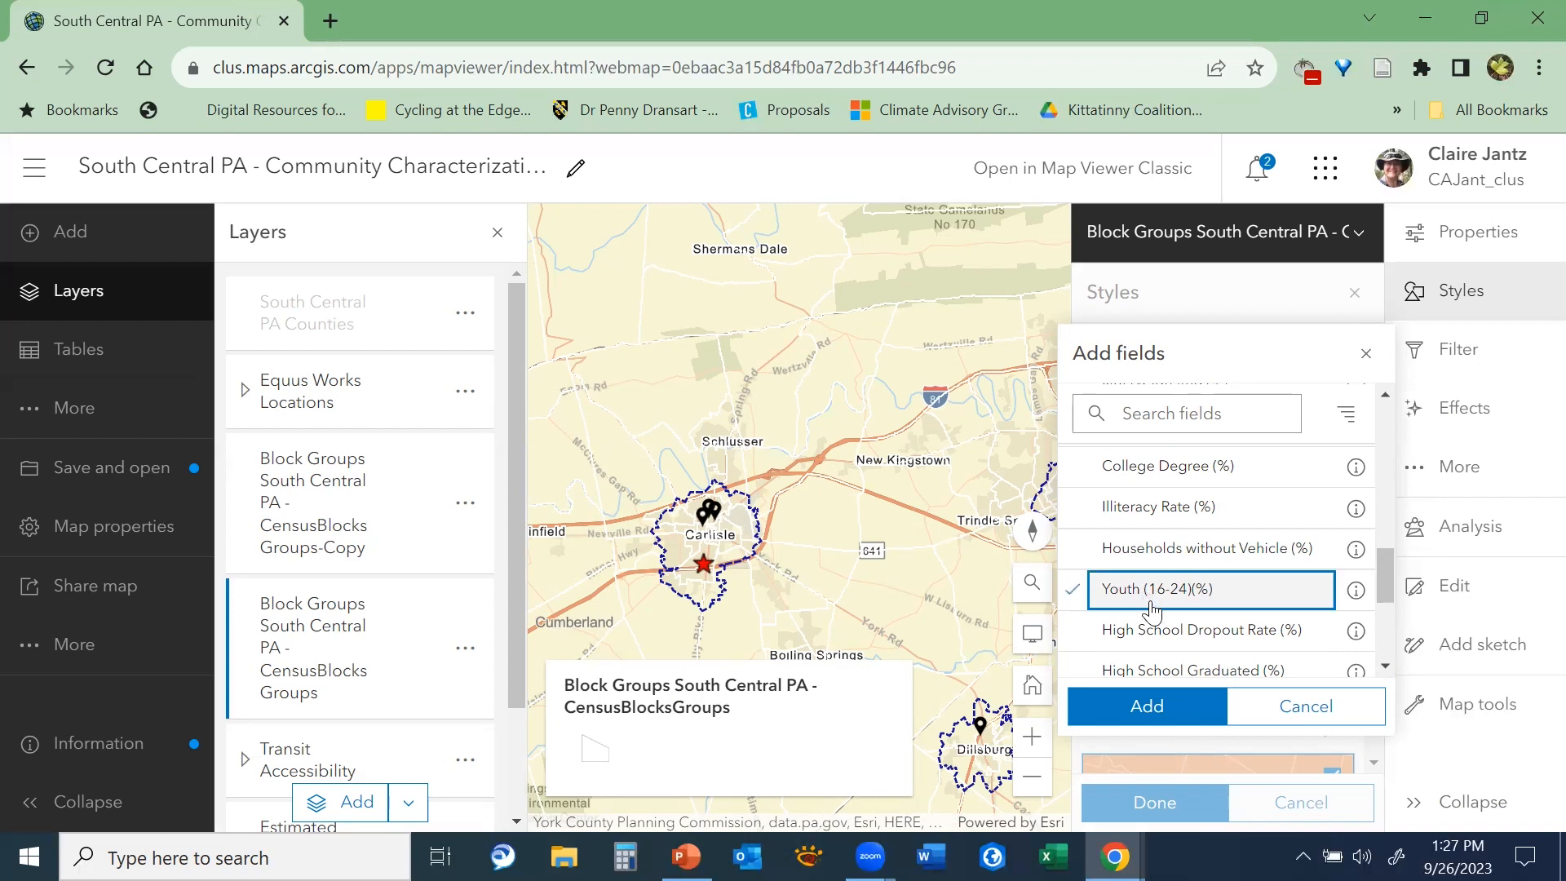
left_click(1141, 709)
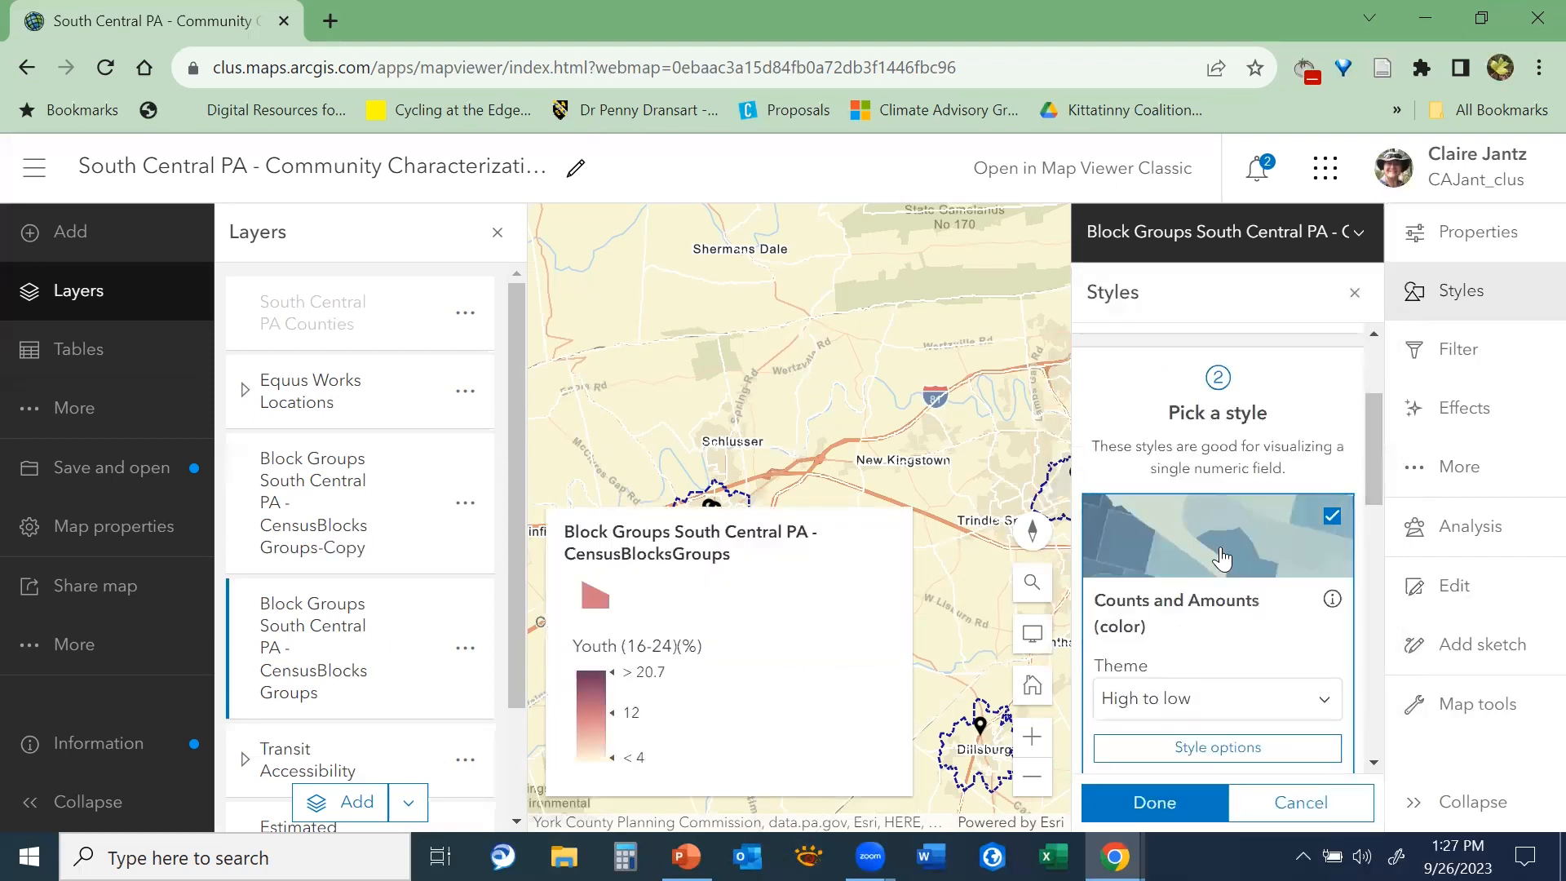
Review the themes offered for the Counts and Amounts (color) style, keeping High to low
left_click_drag(1375, 445, 1381, 475)
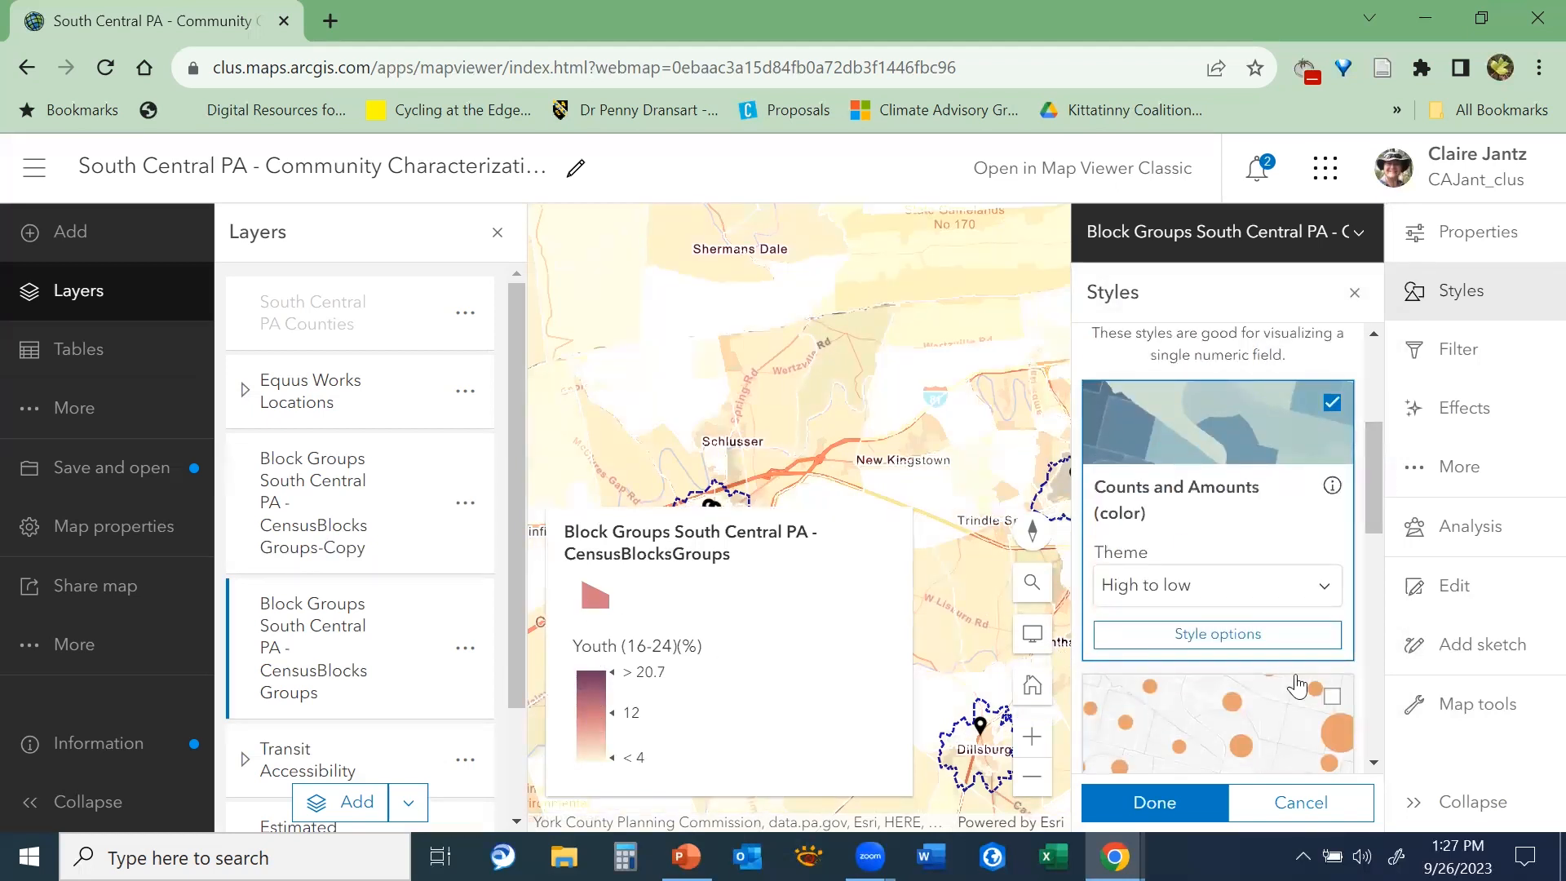
left_click_drag(1373, 494, 1381, 524)
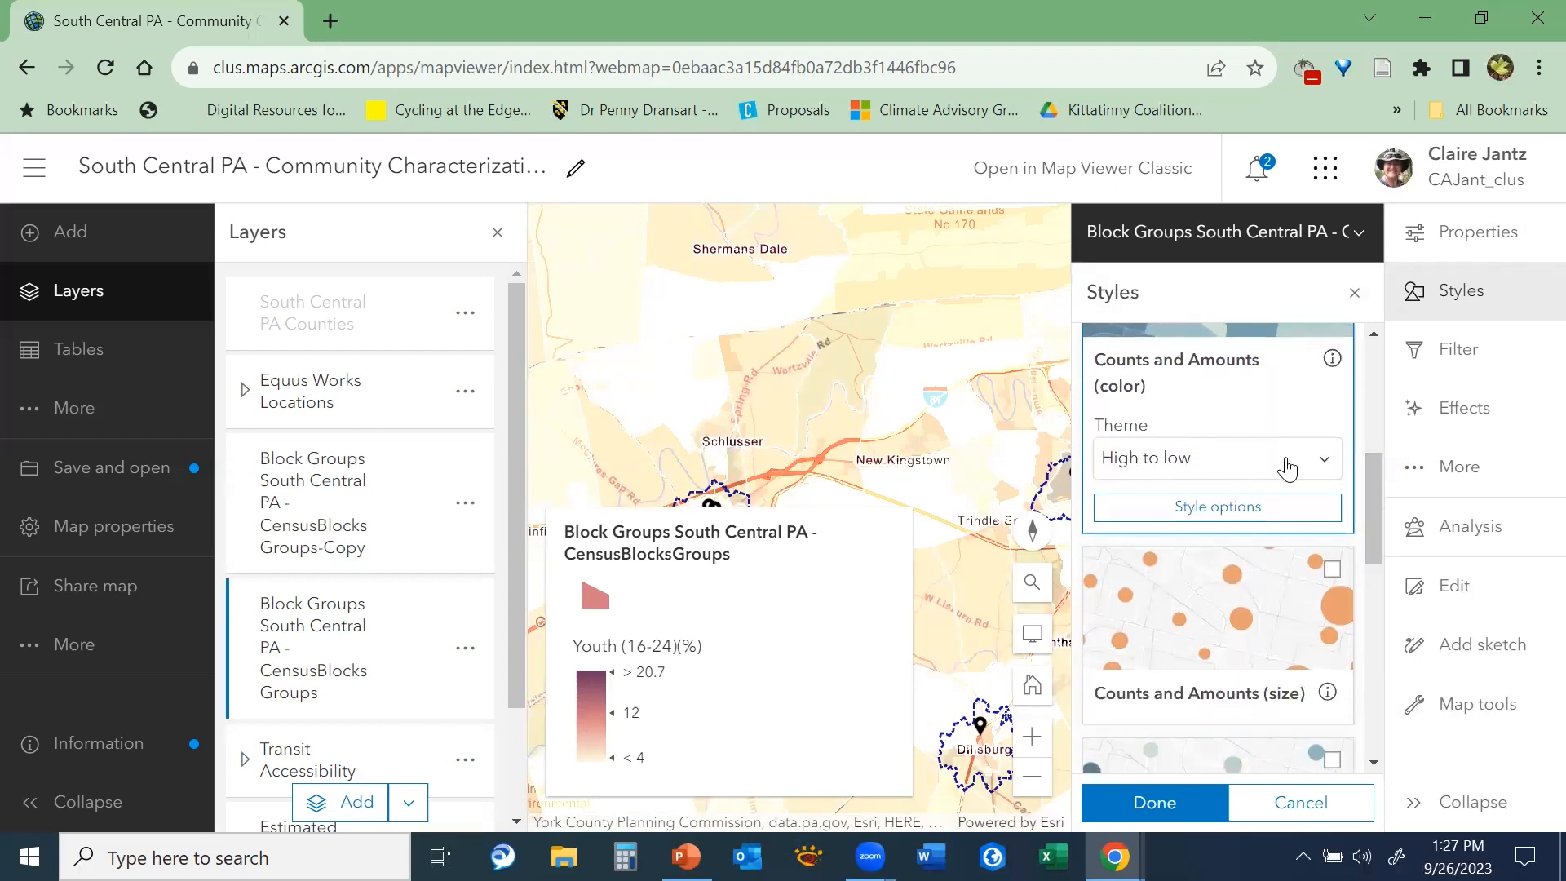
left_click(1325, 463)
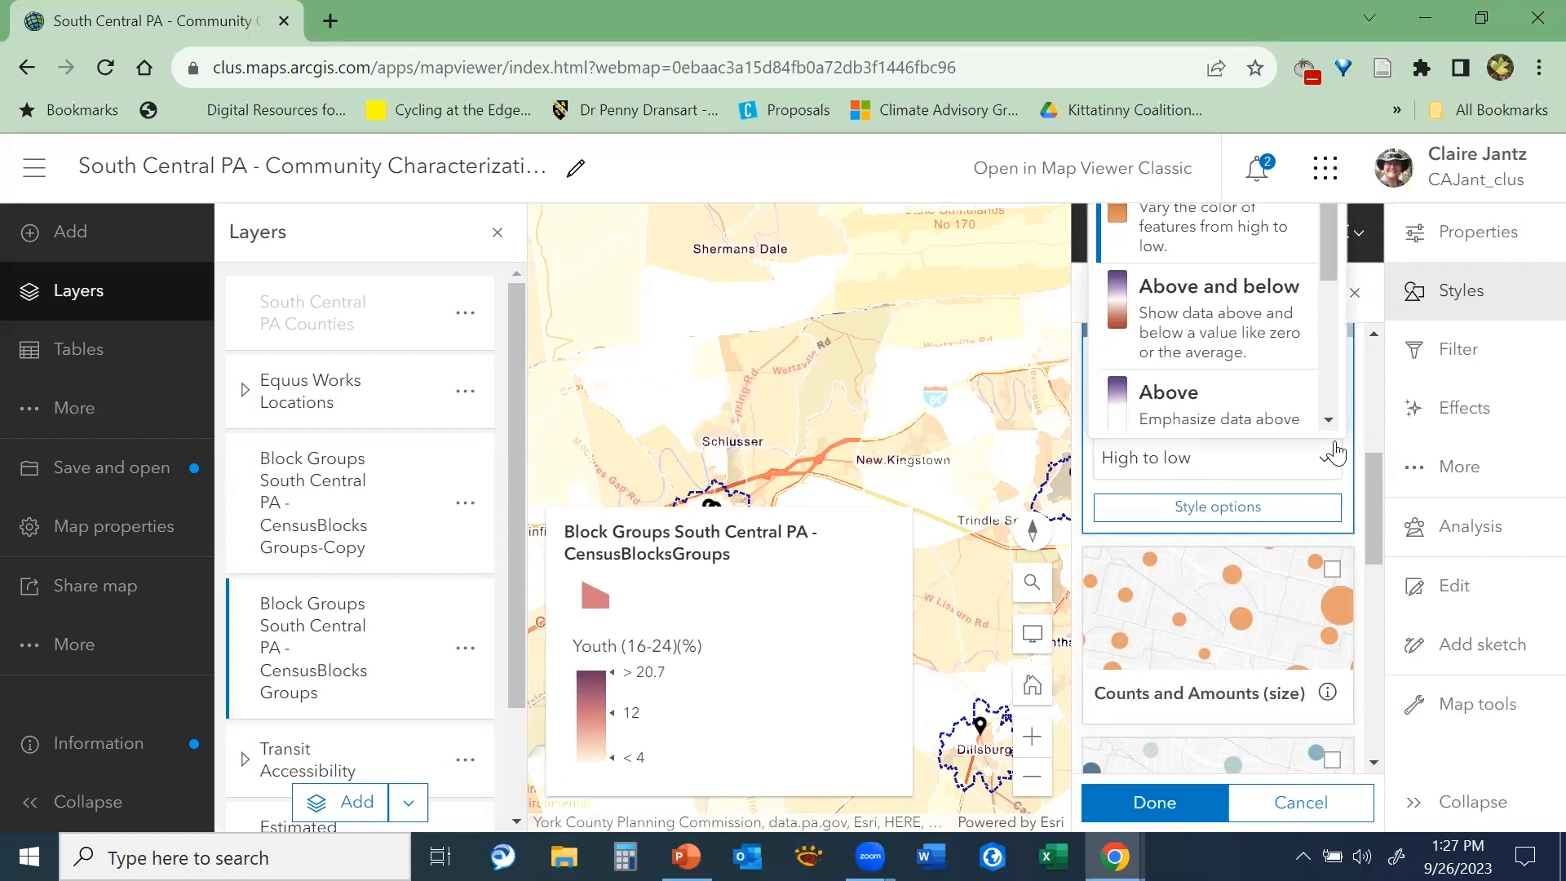
left_click_drag(1374, 478, 1376, 440)
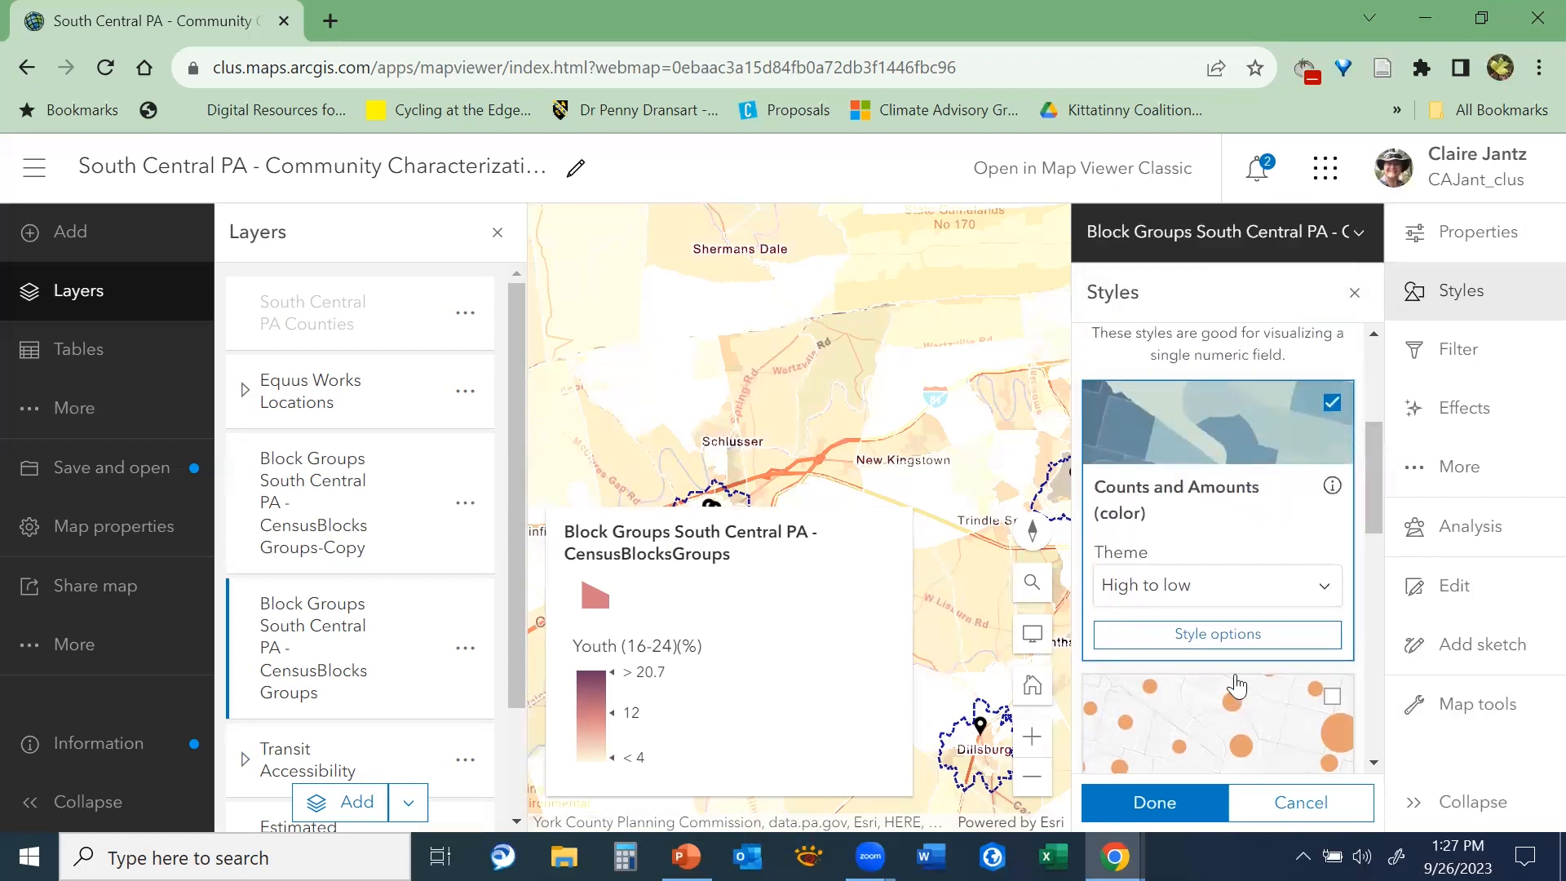
left_click(1300, 585)
left_click_drag(1332, 375, 1289, 291)
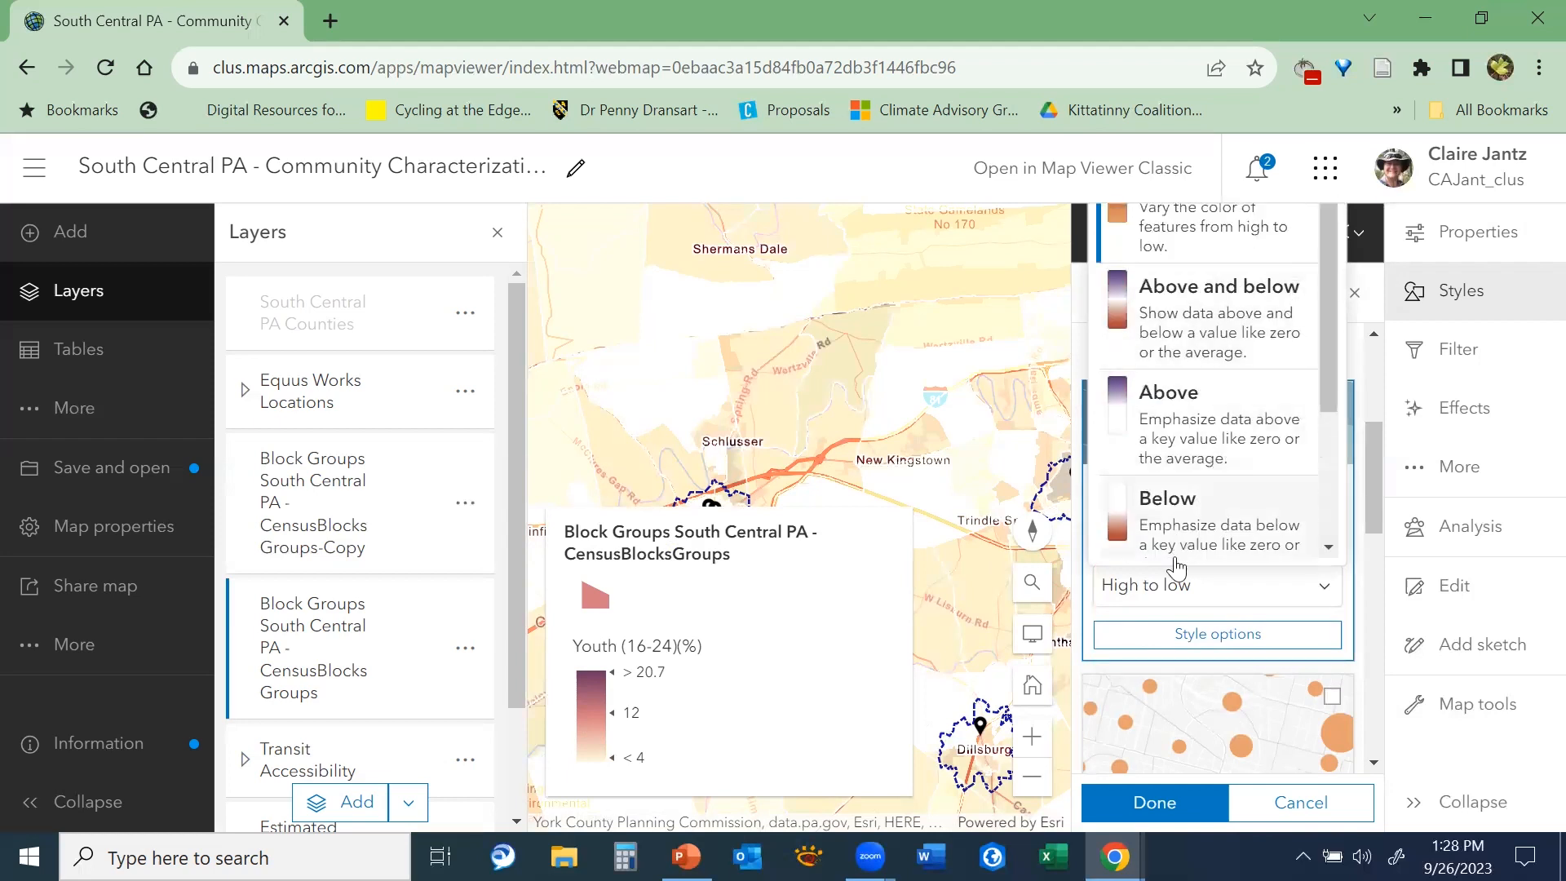
left_click(1158, 594)
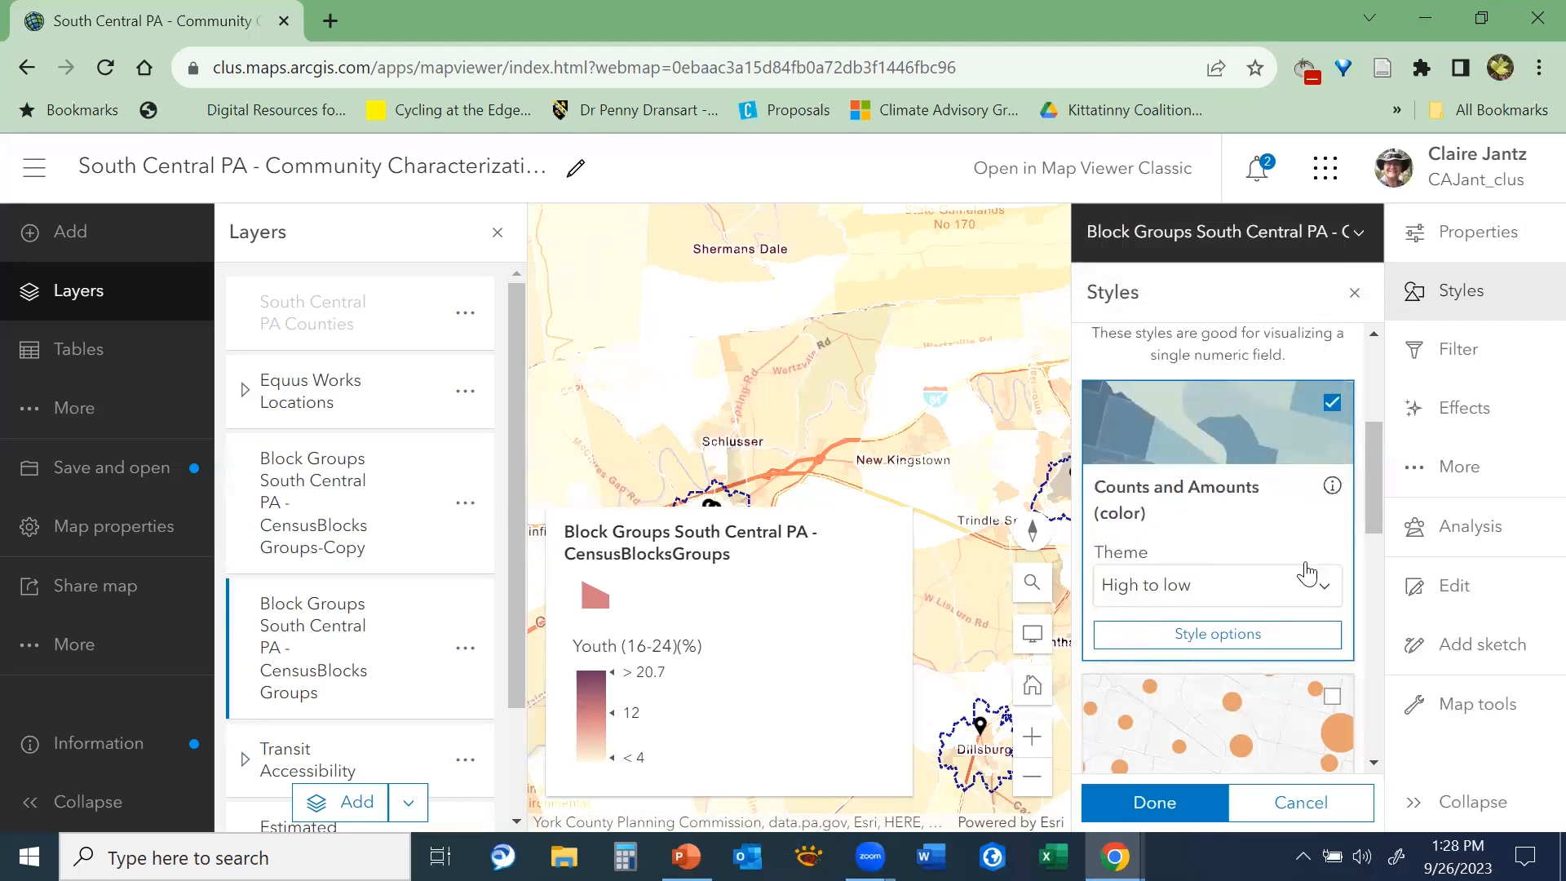
Compare the alternative styles for the Youth field, such as Counts and Amounts (size) and Color and Size, with the color style
left_click_drag(1373, 478, 1368, 548)
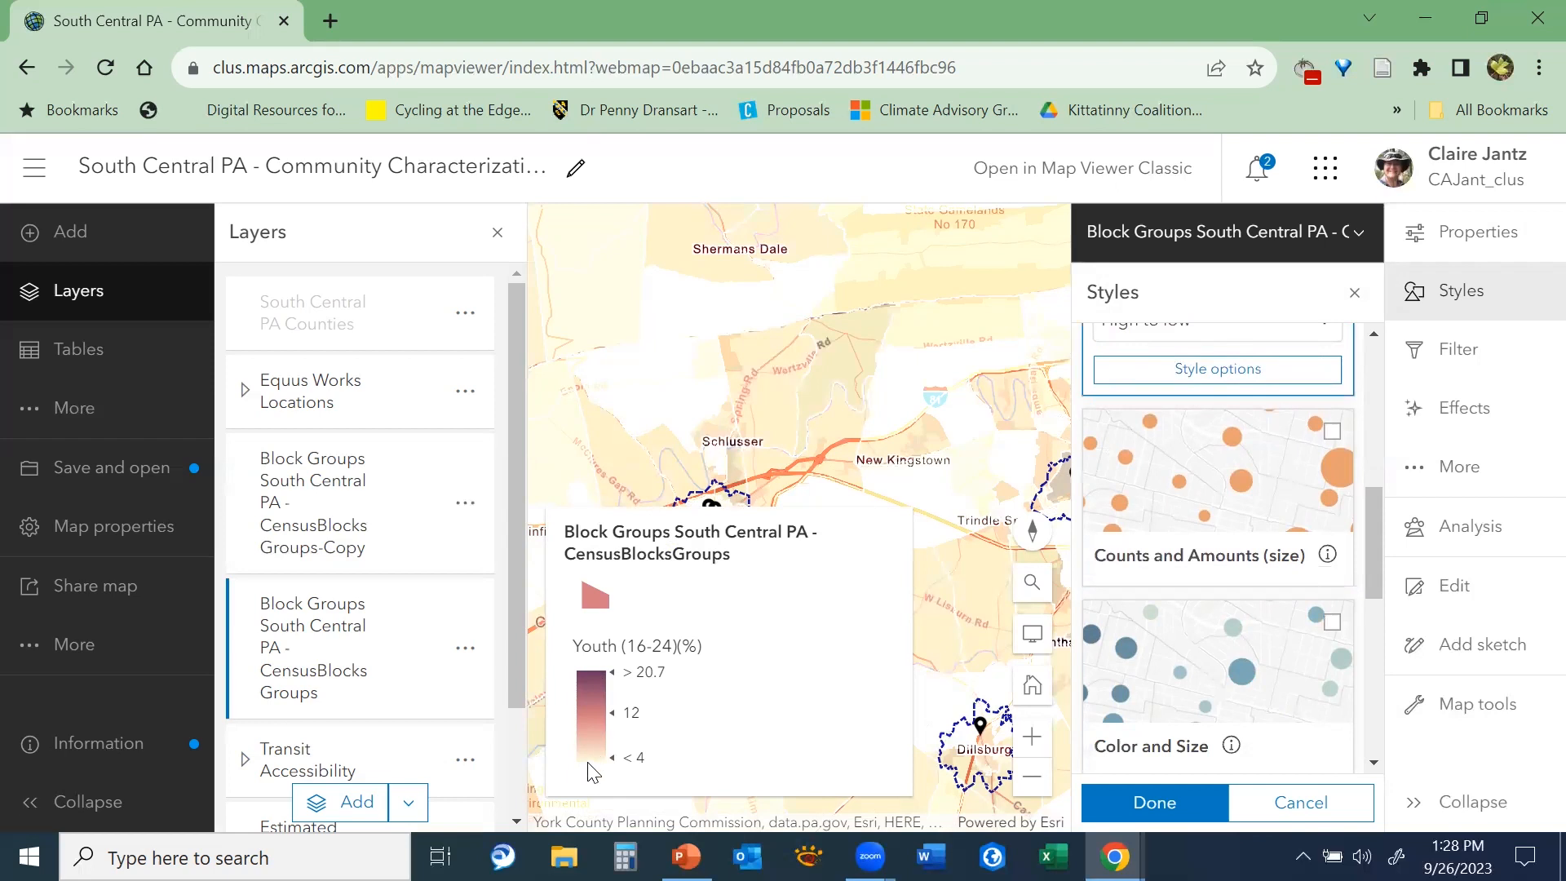
left_click_drag(1380, 558, 1415, 567)
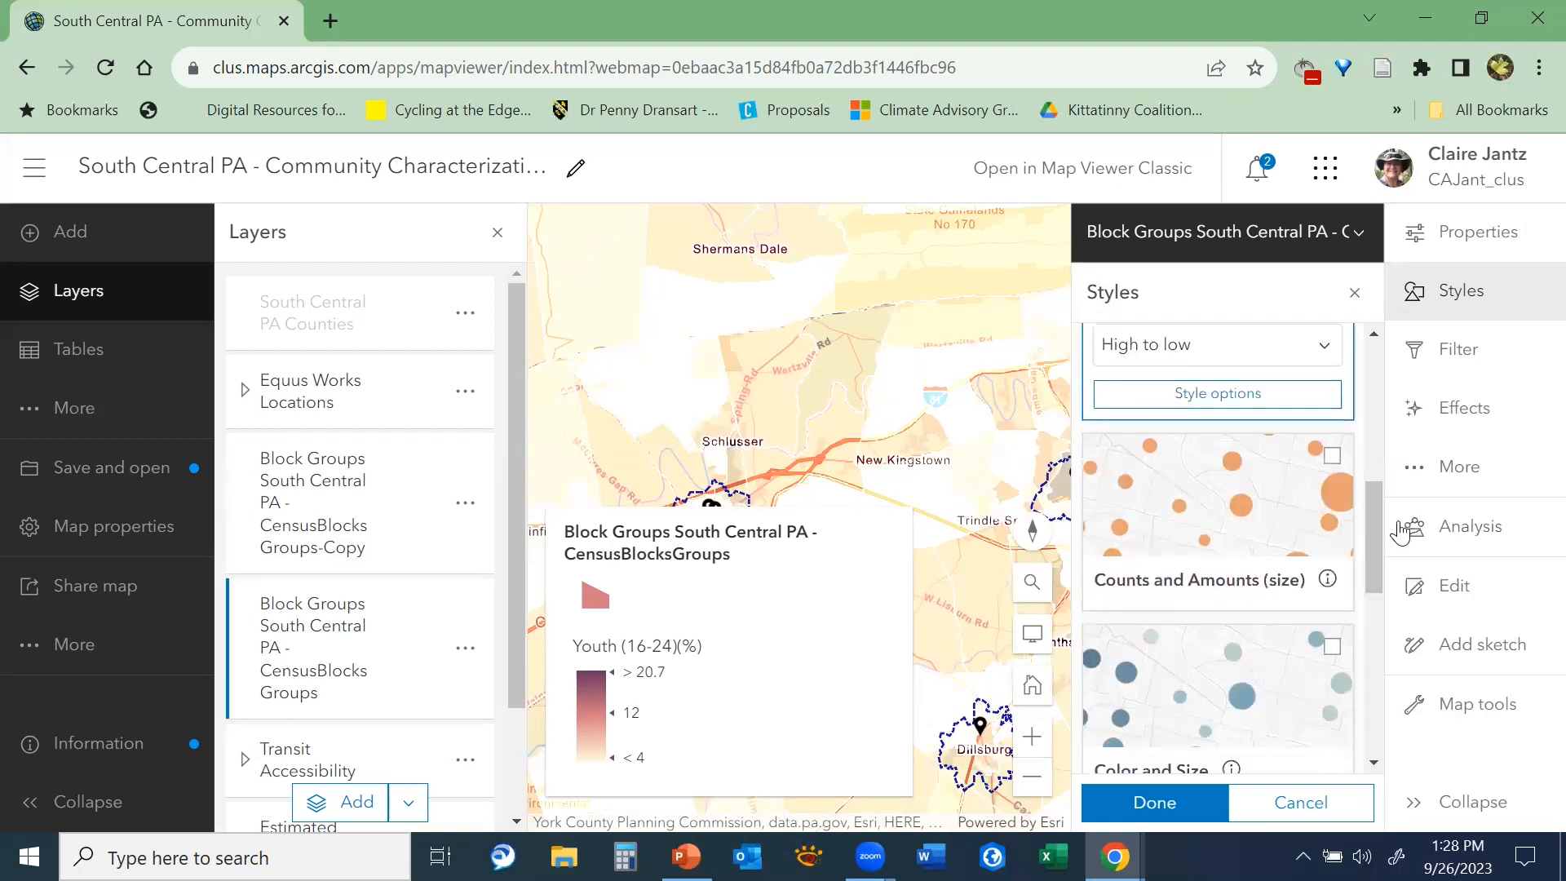
scroll(1360, 497, "up", 3)
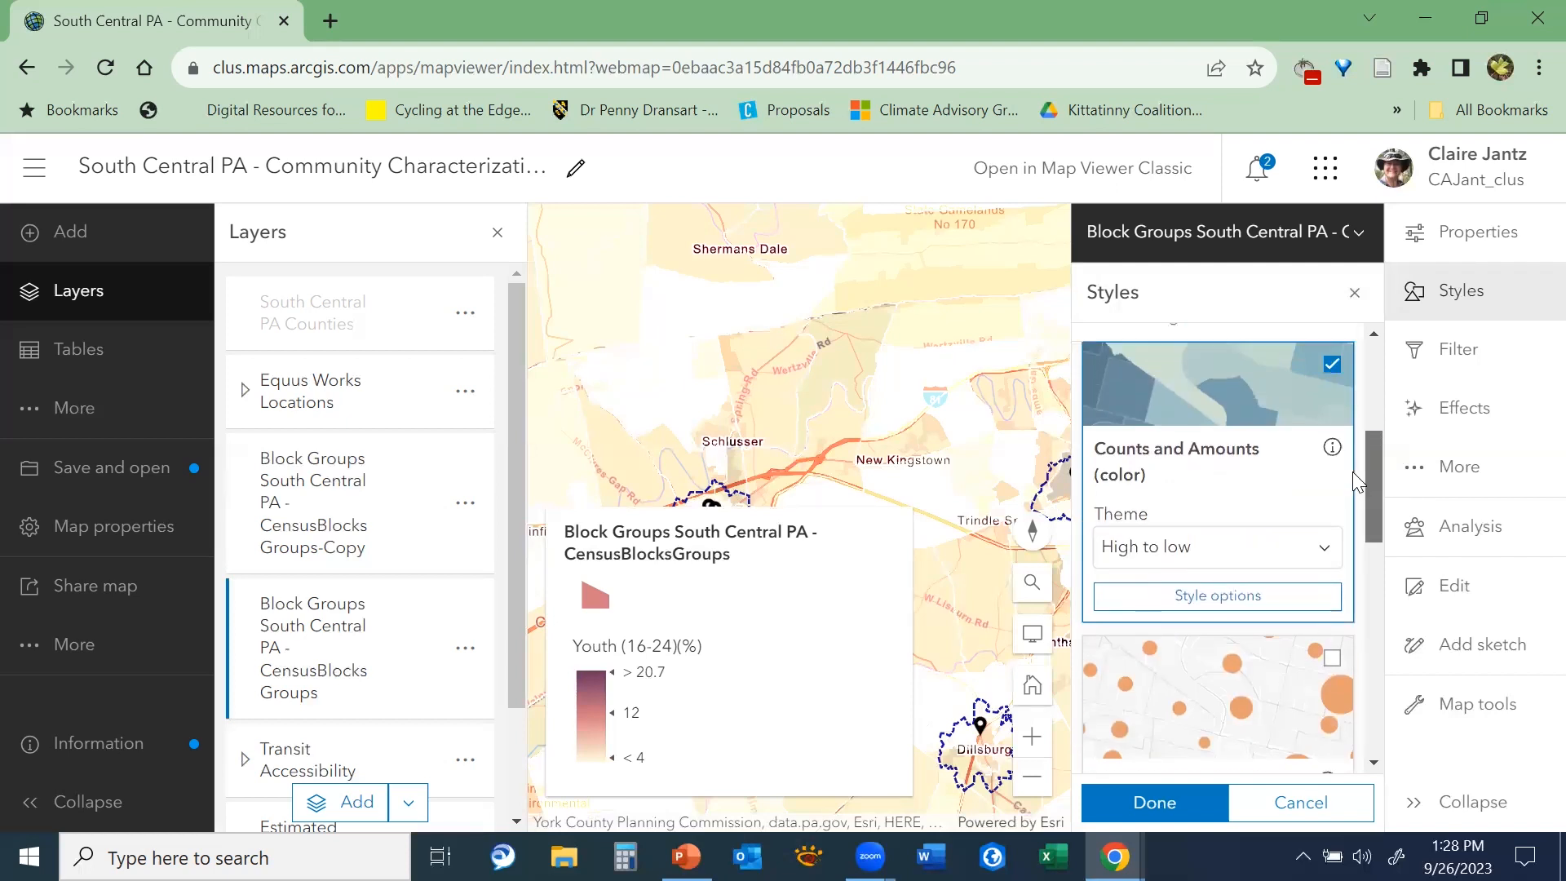
scroll(1353, 469, "up", 1)
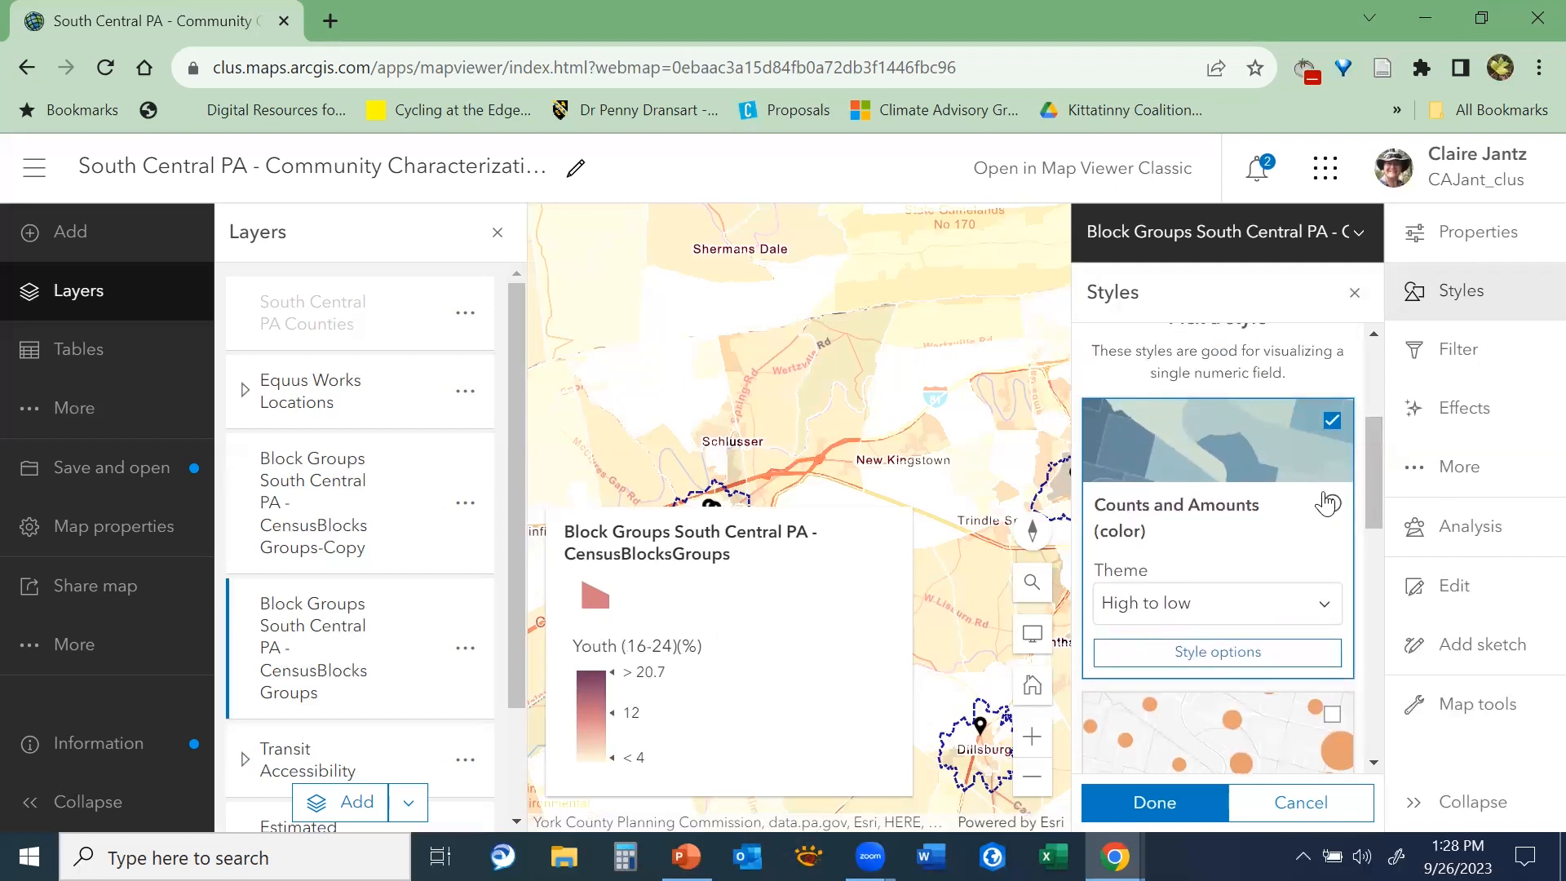
left_click_drag(1372, 483, 1378, 539)
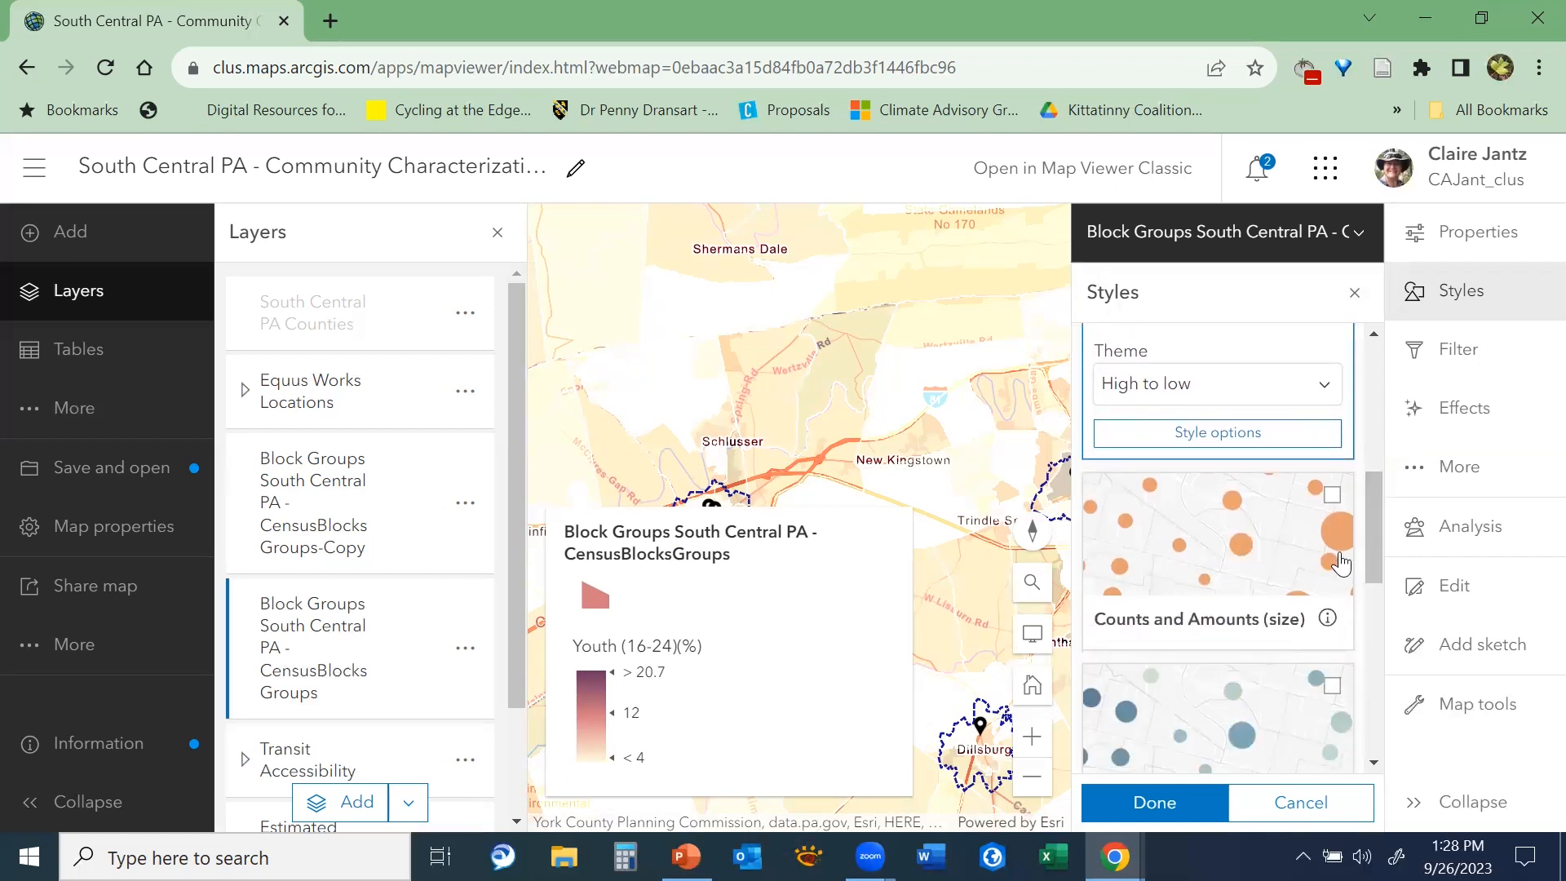
left_click_drag(1373, 540, 1347, 410)
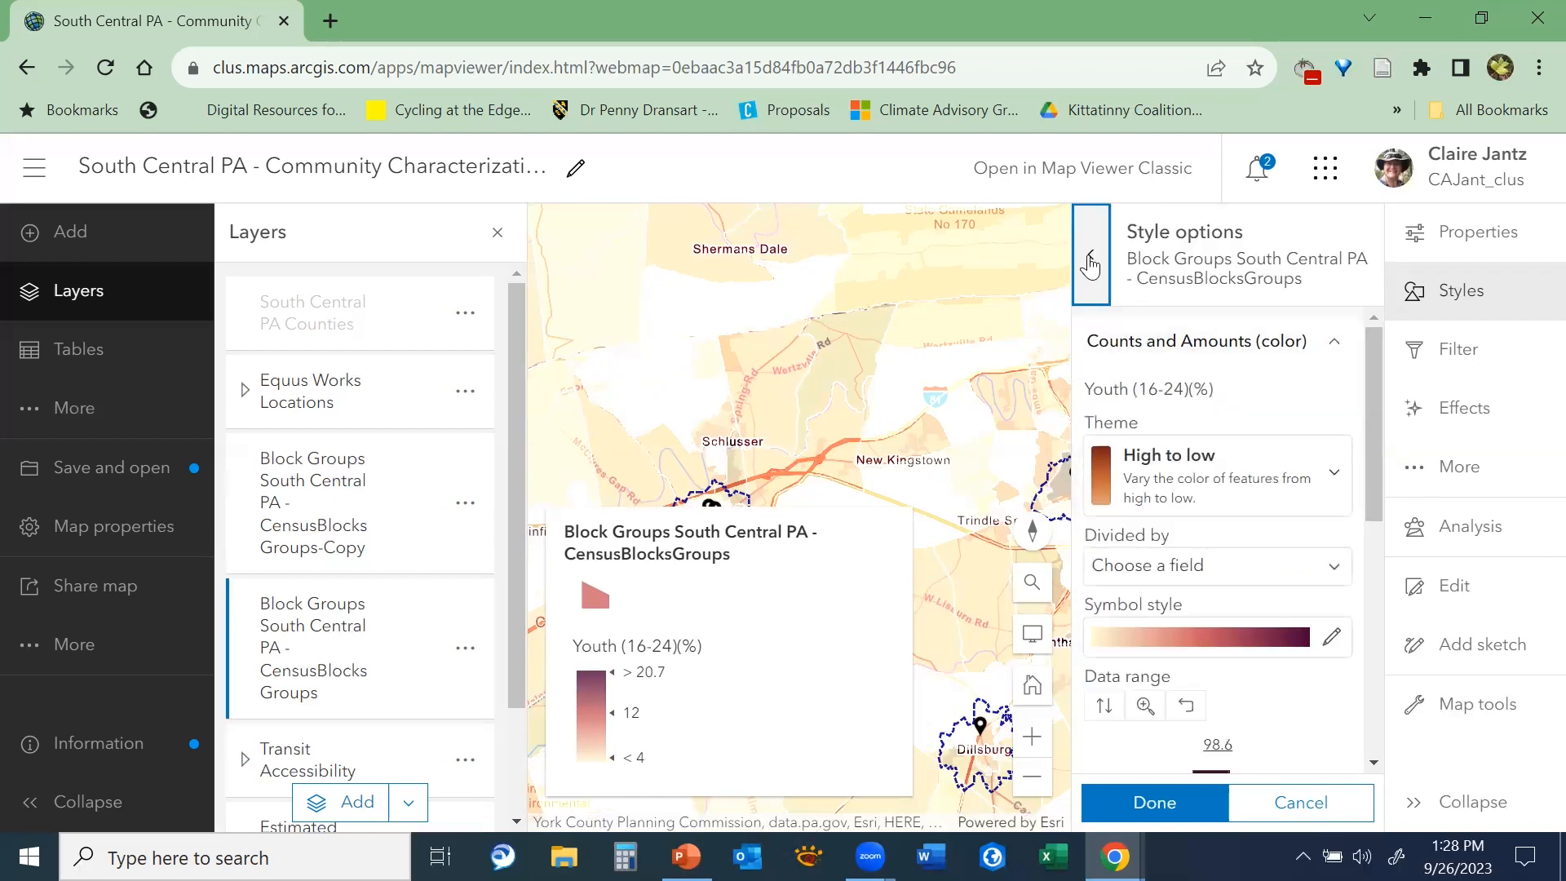
Open the style options for the Counts and Amounts (color) style of the Youth (16-24)(%) field and check the available themes
left_click(1088, 257)
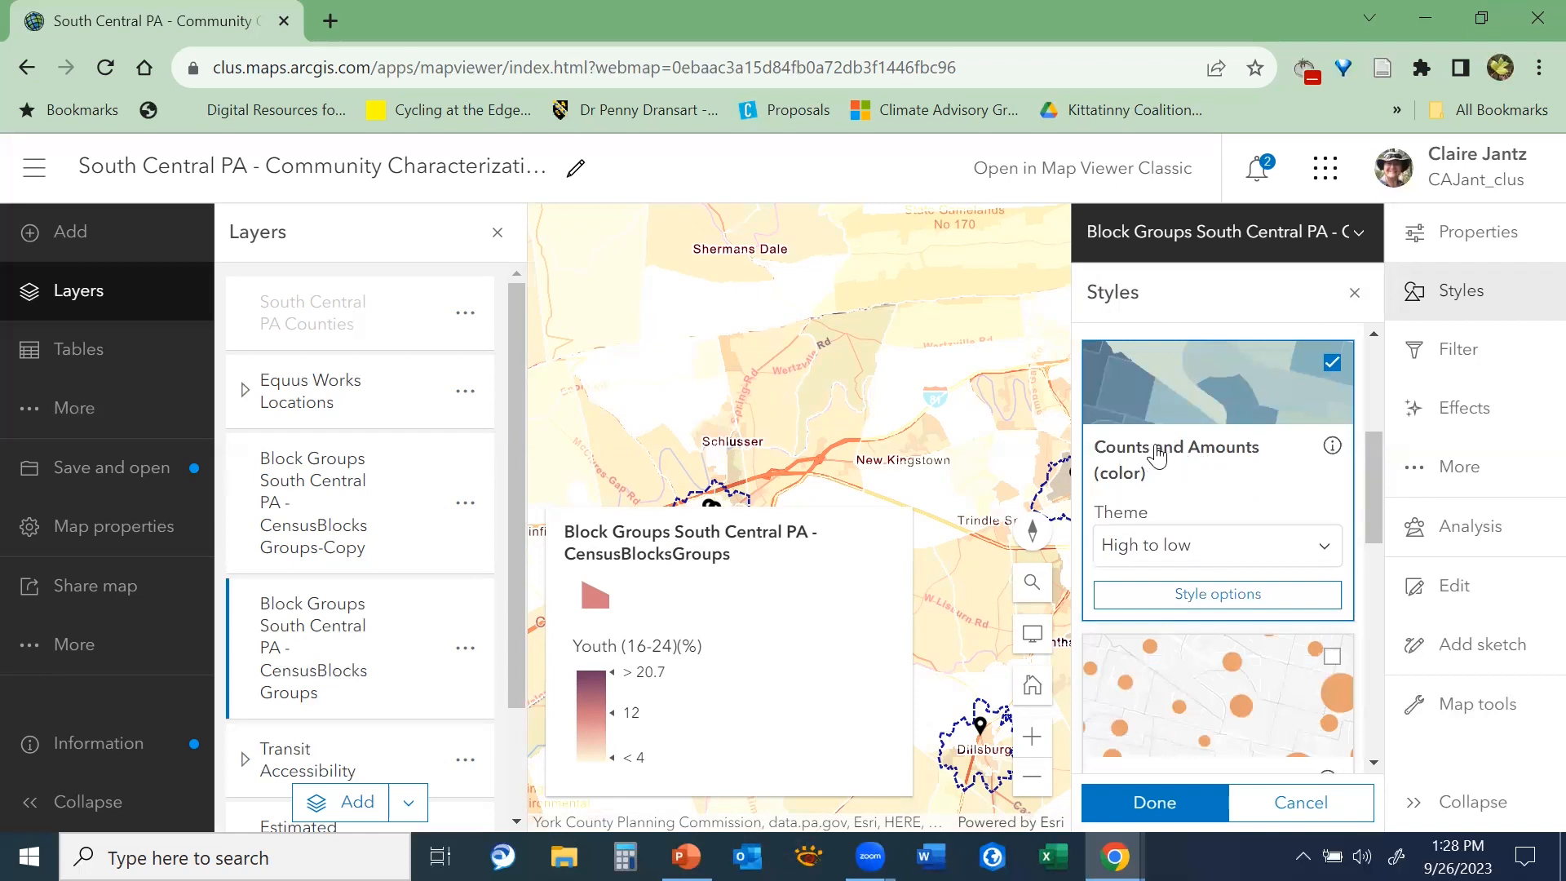
left_click(1218, 593)
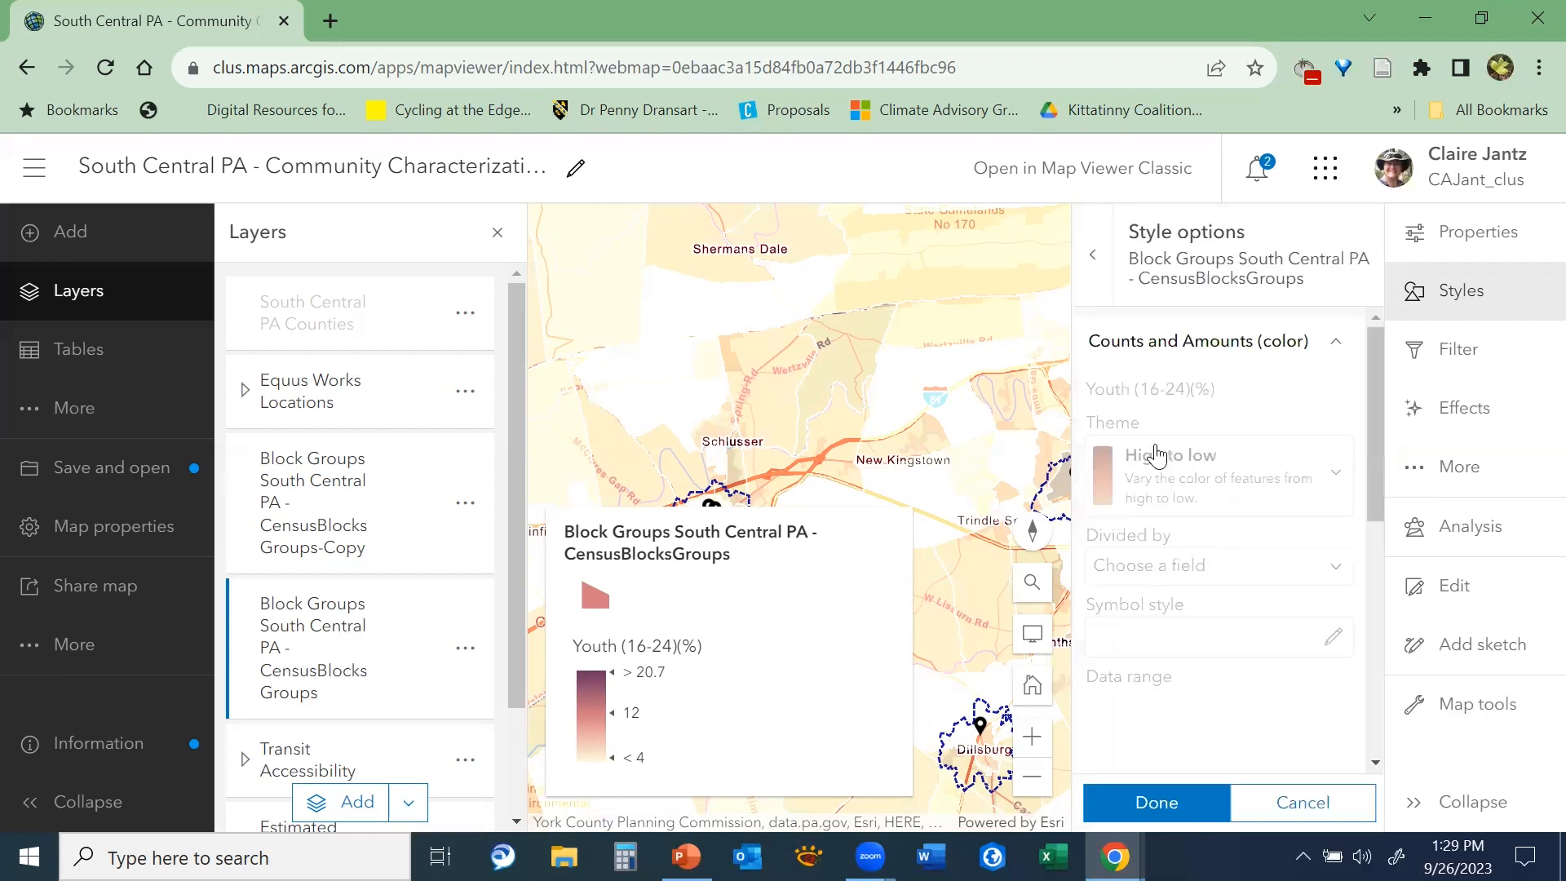
left_click_drag(1375, 414, 1362, 349)
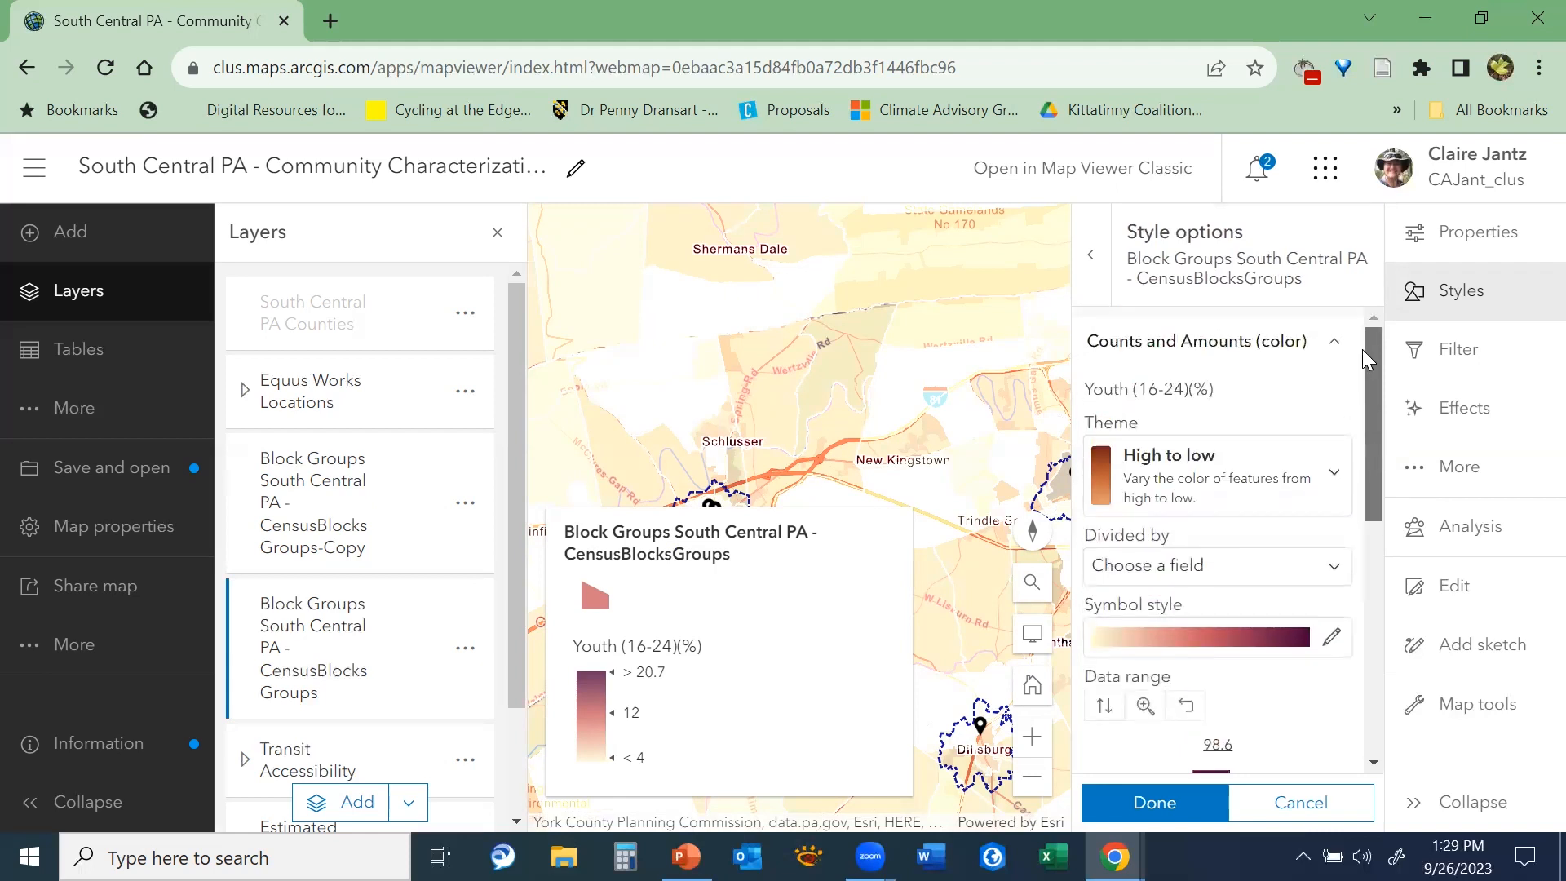
left_click(1332, 482)
left_click(1331, 483)
left_click_drag(1368, 473, 1383, 540)
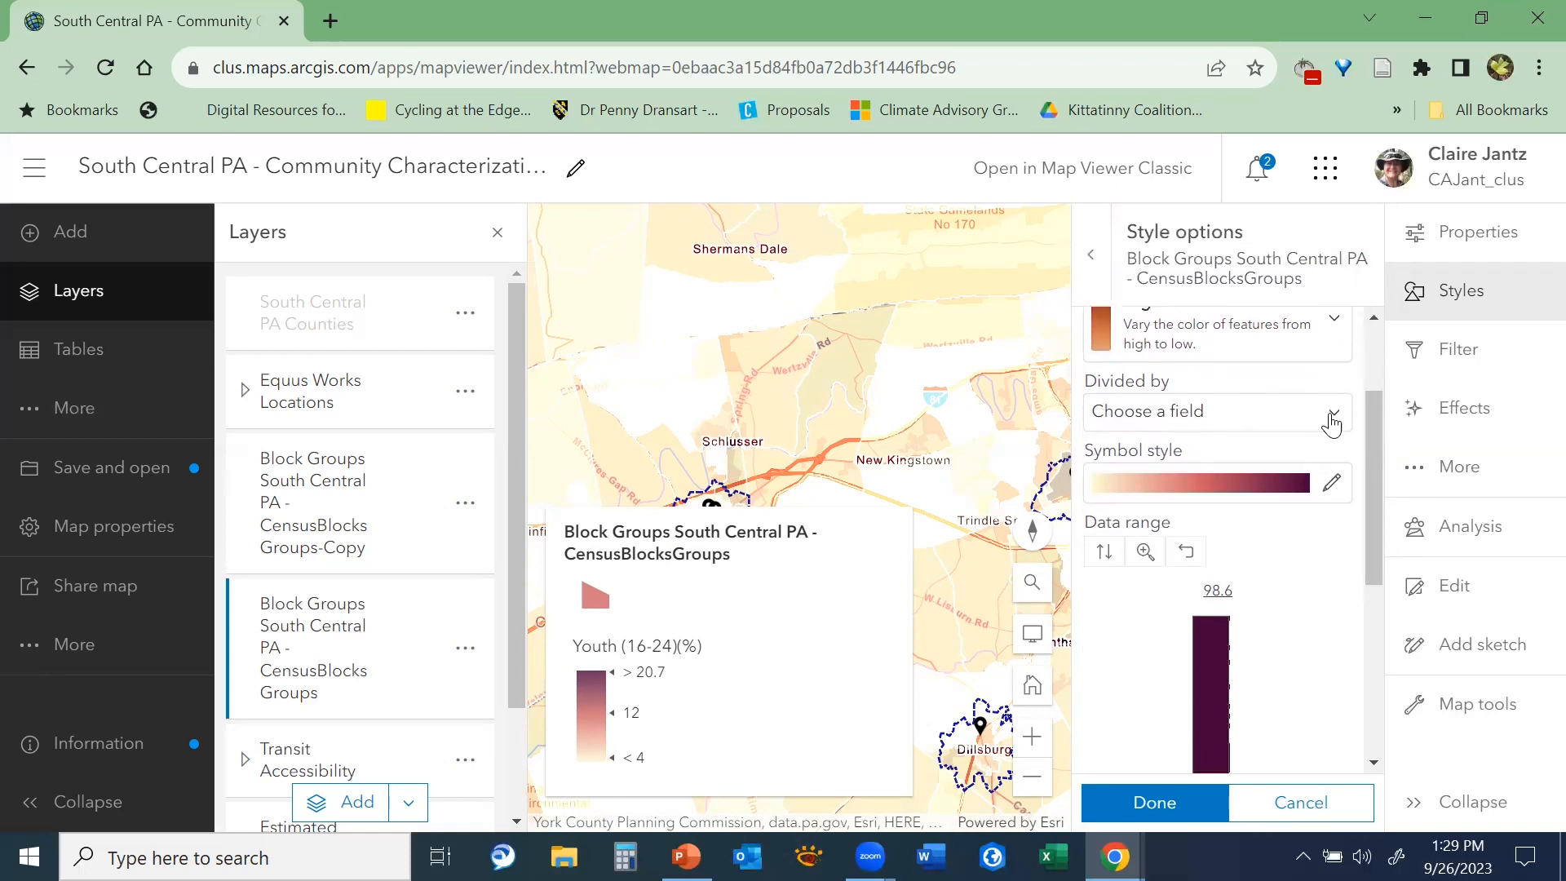
Review the fields offered for dividing the Youth values and the fill and outline settings of the symbol style
left_click(1331, 416)
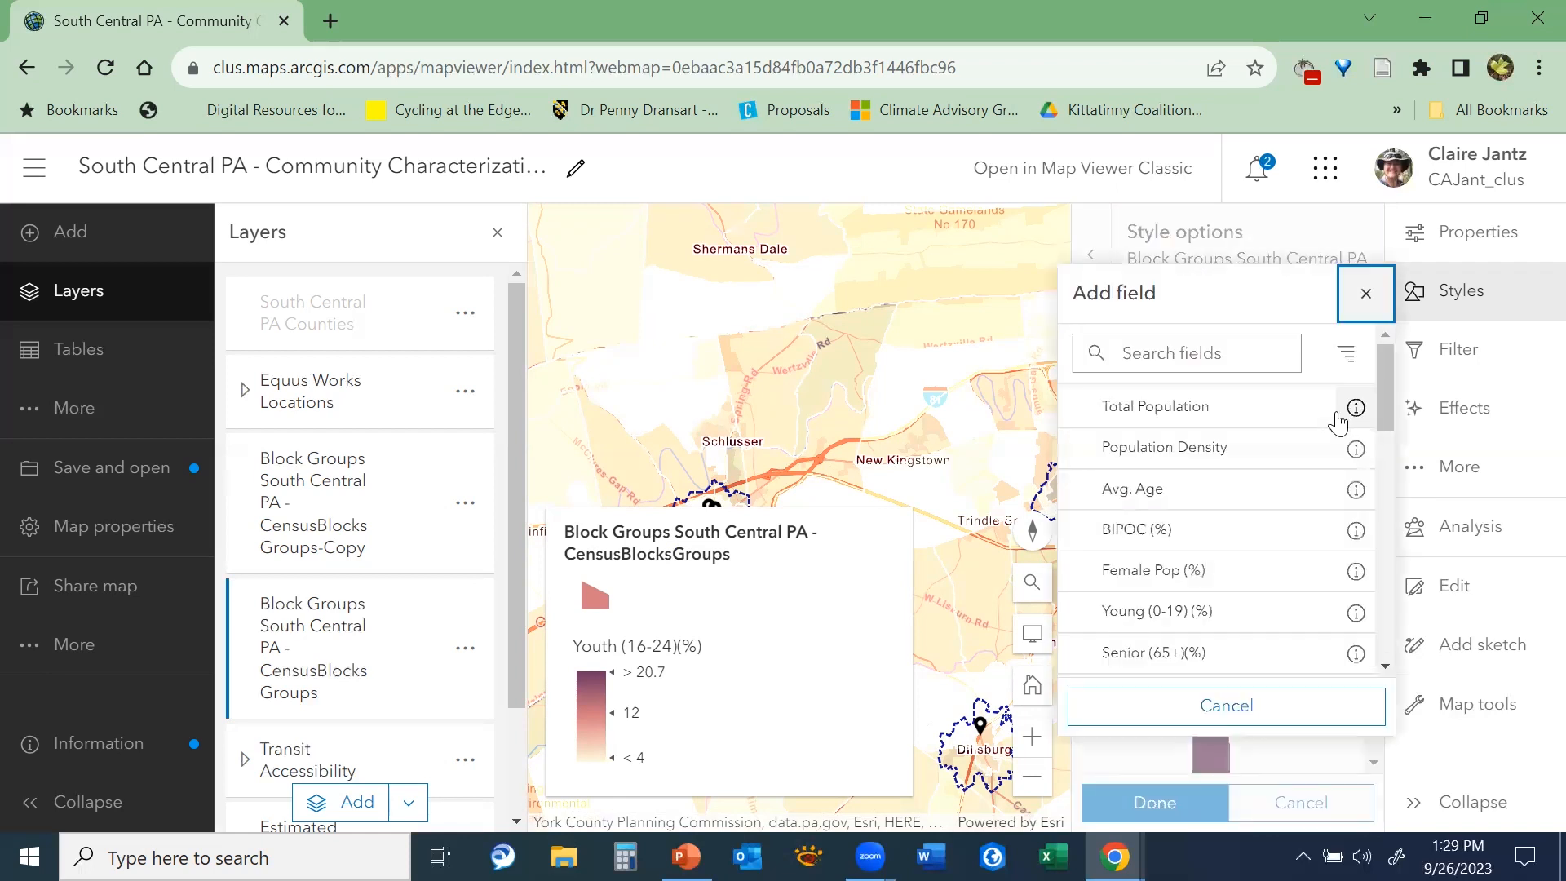
left_click(1227, 362)
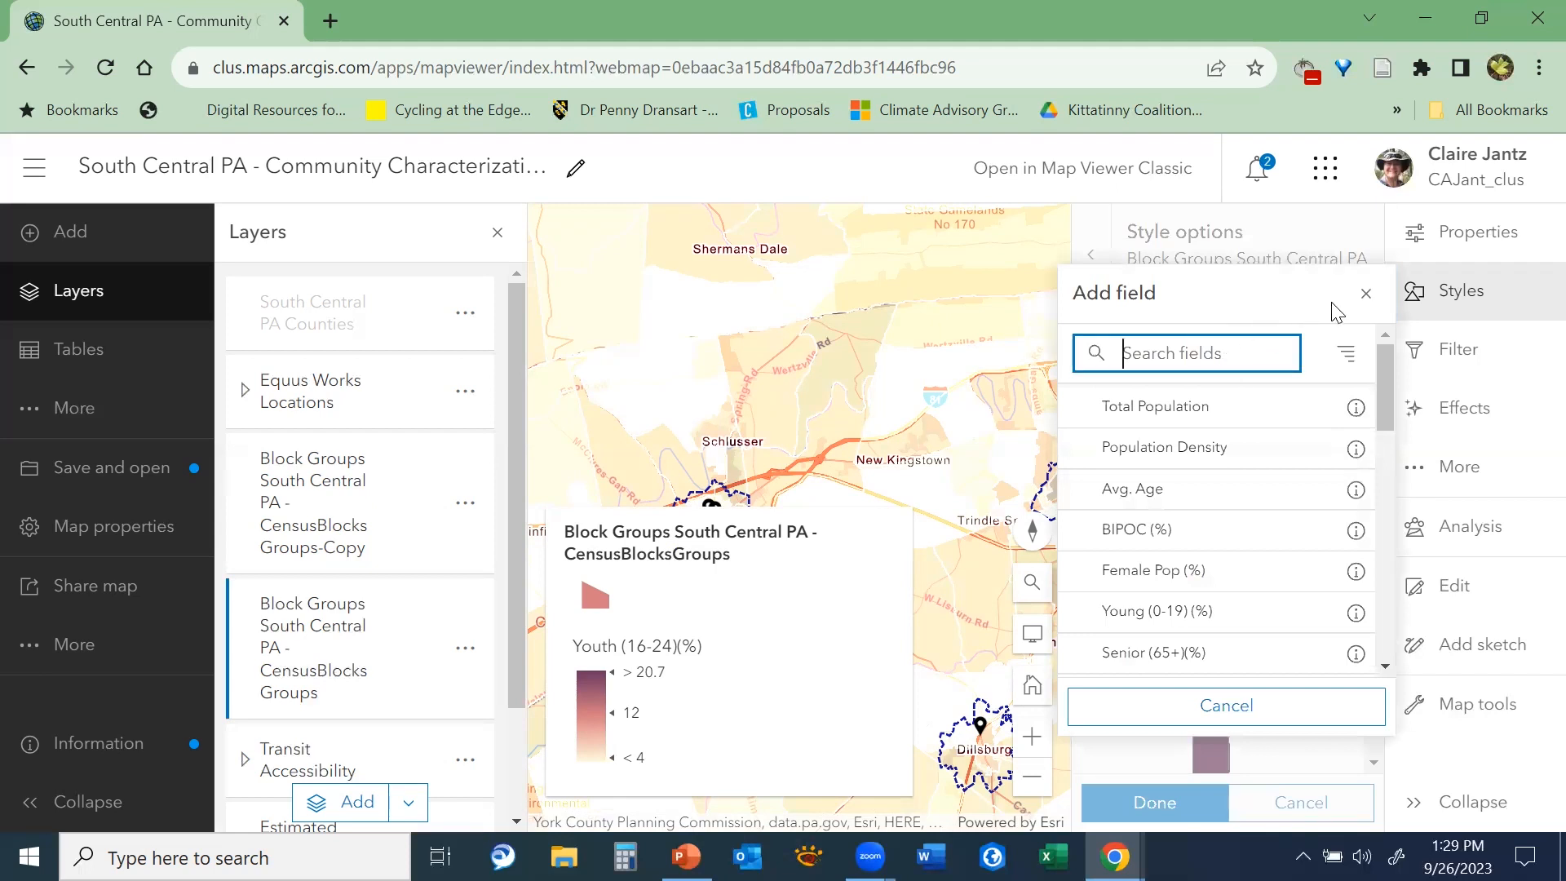
left_click(1367, 306)
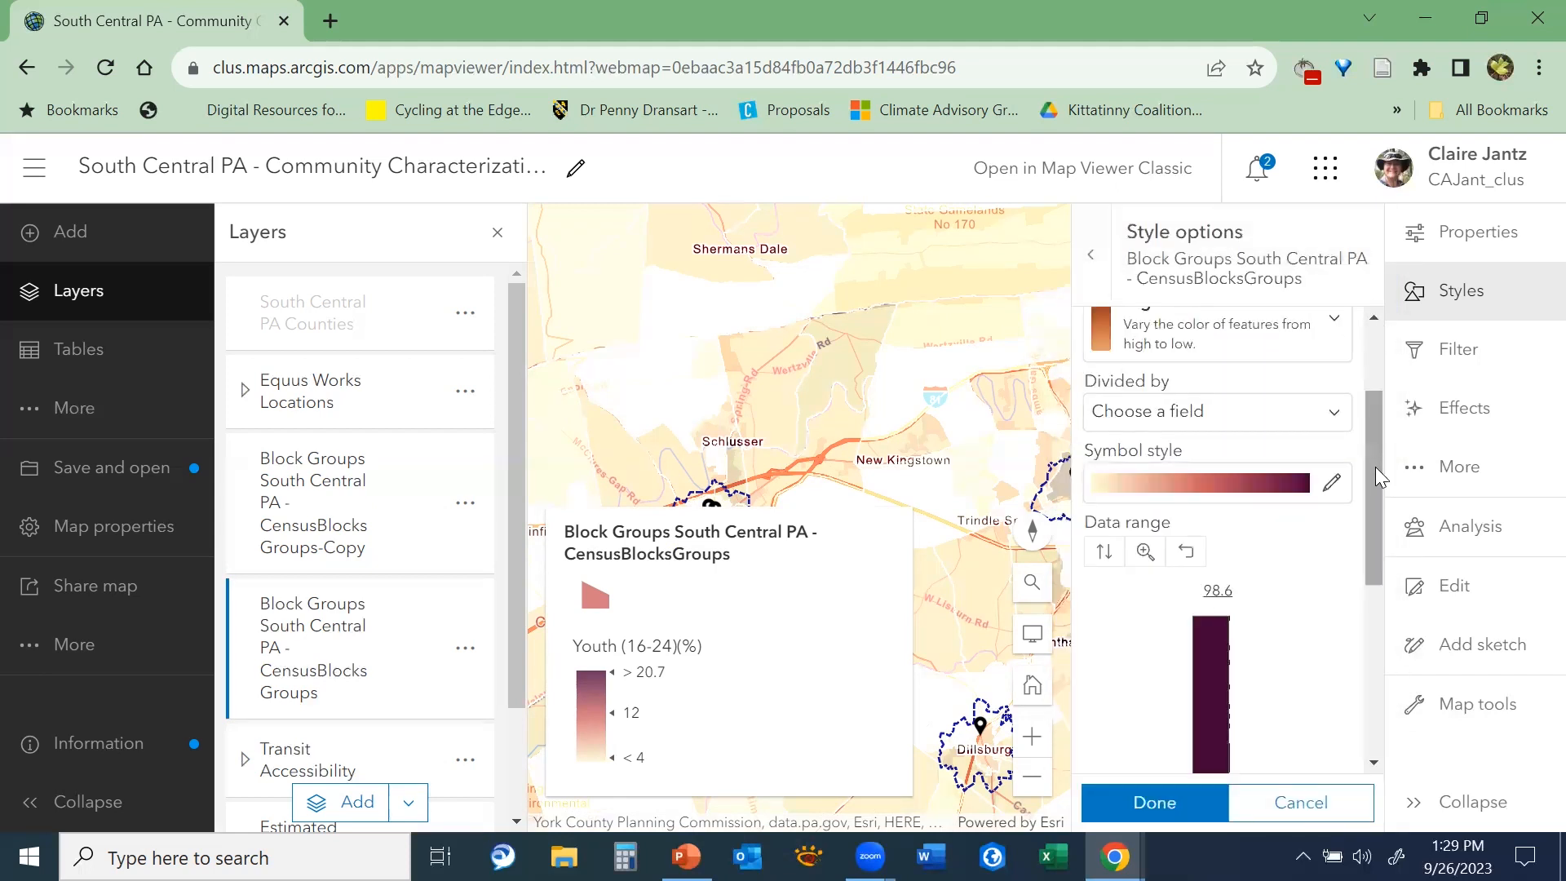
left_click_drag(1374, 467, 1375, 492)
left_click(1253, 432)
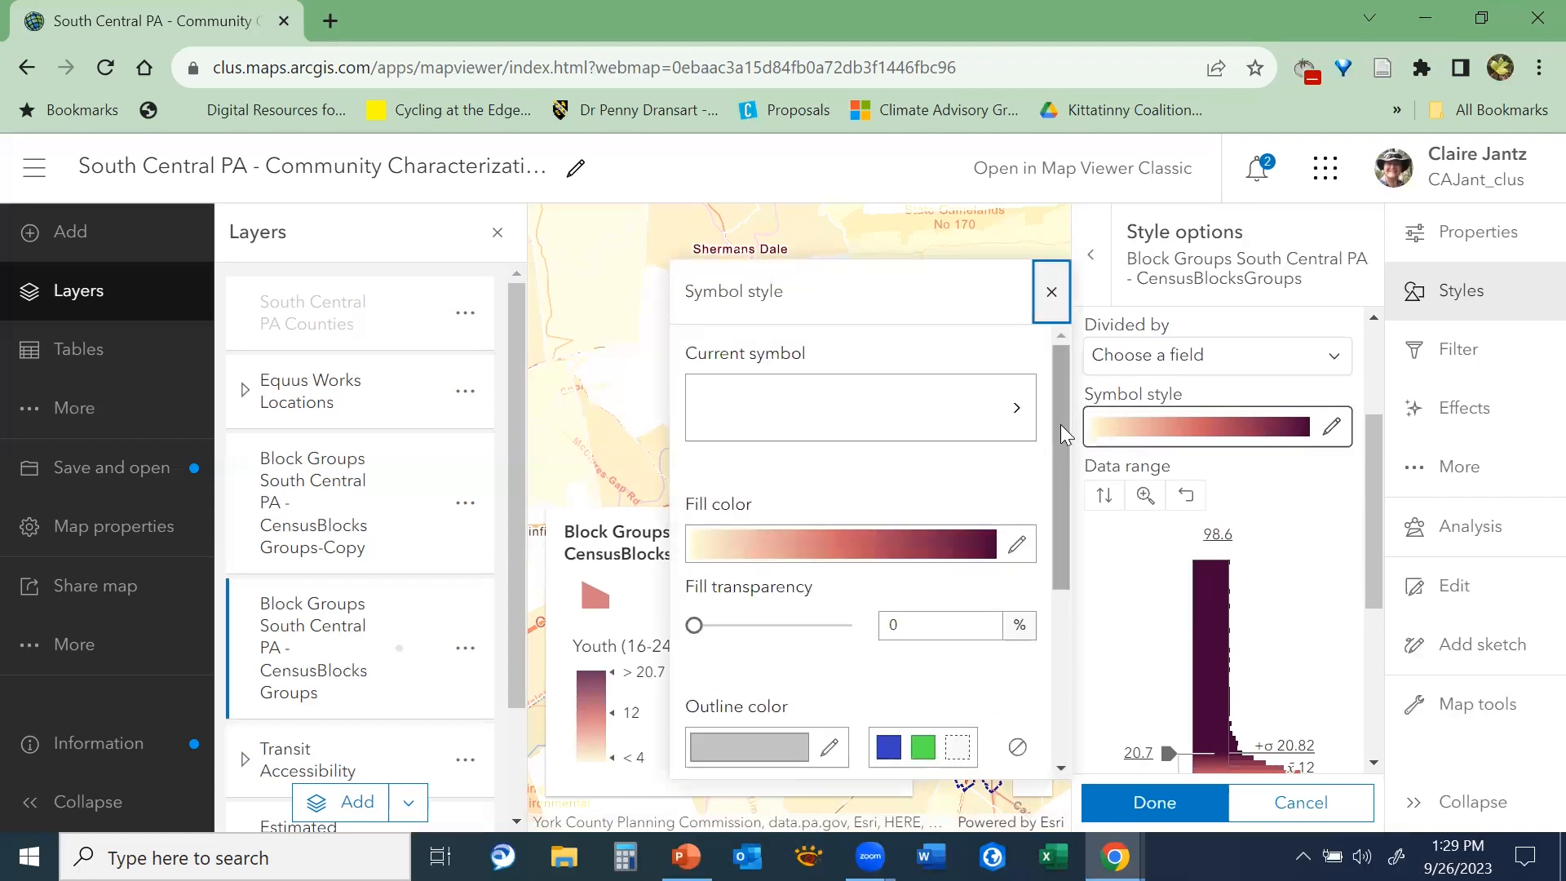
Turn on data classification for the Youth (16-24)(%) style and set the number of classes to 5
scroll(1056, 436, "down", 2)
scroll(1184, 694, "down", 4)
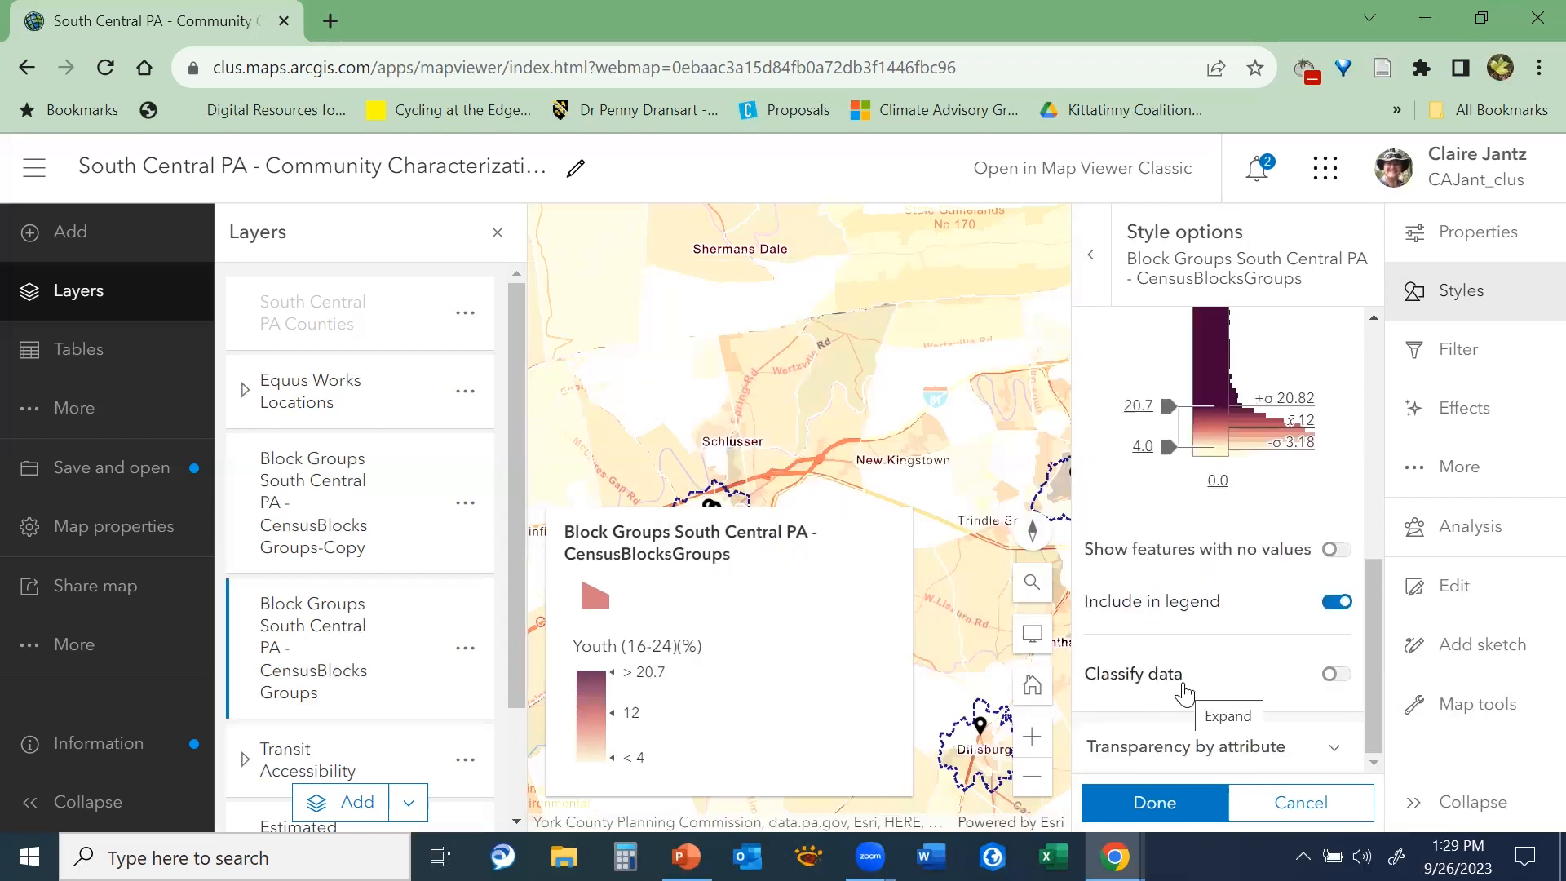
left_click(1184, 692)
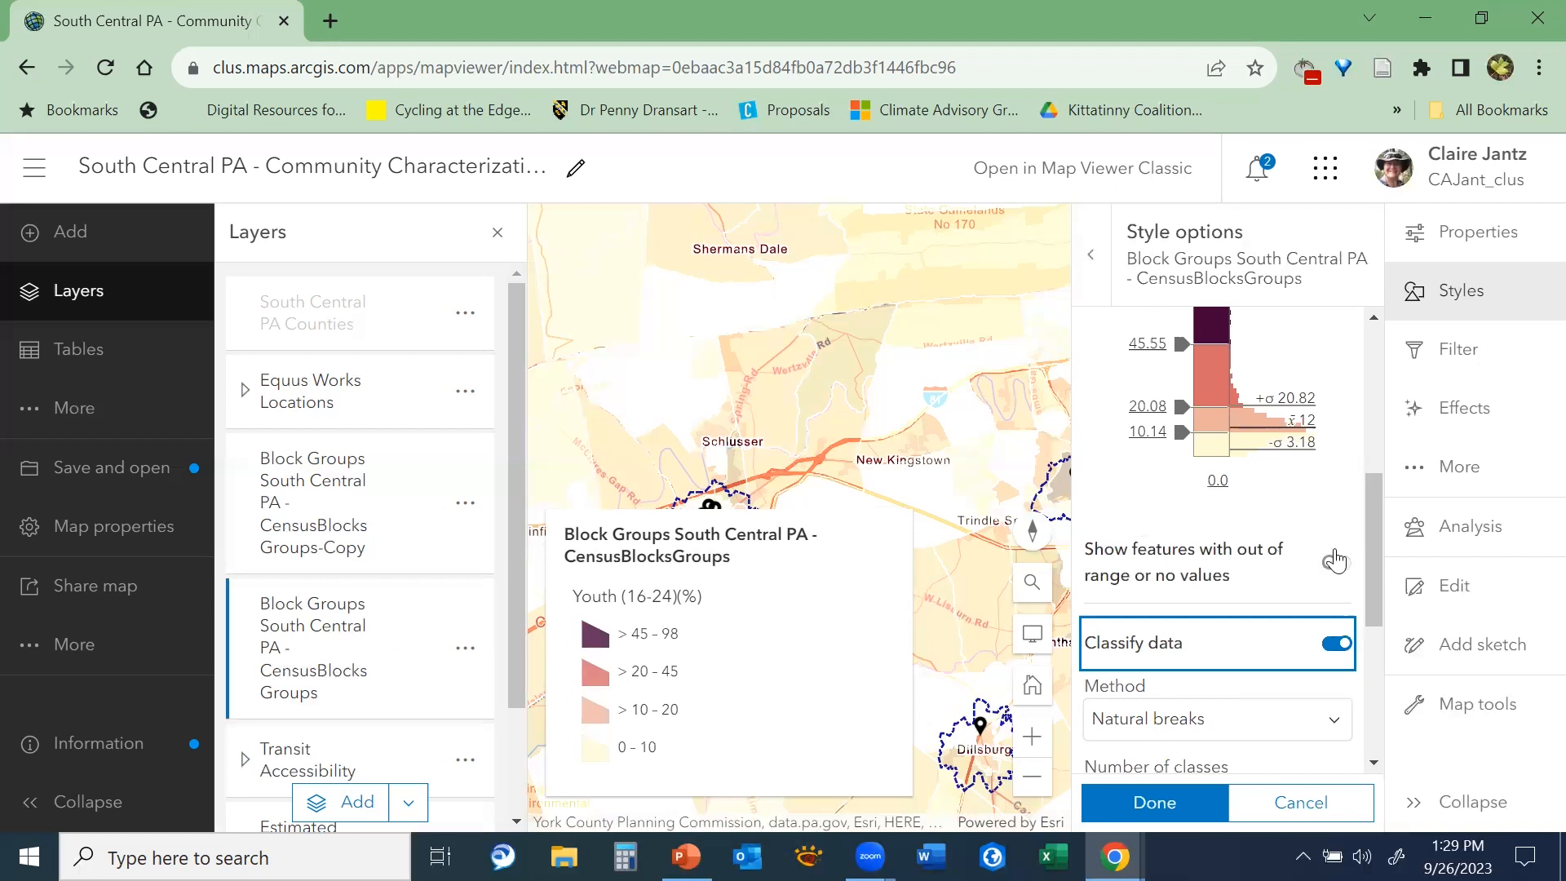
left_click_drag(1378, 535, 1376, 578)
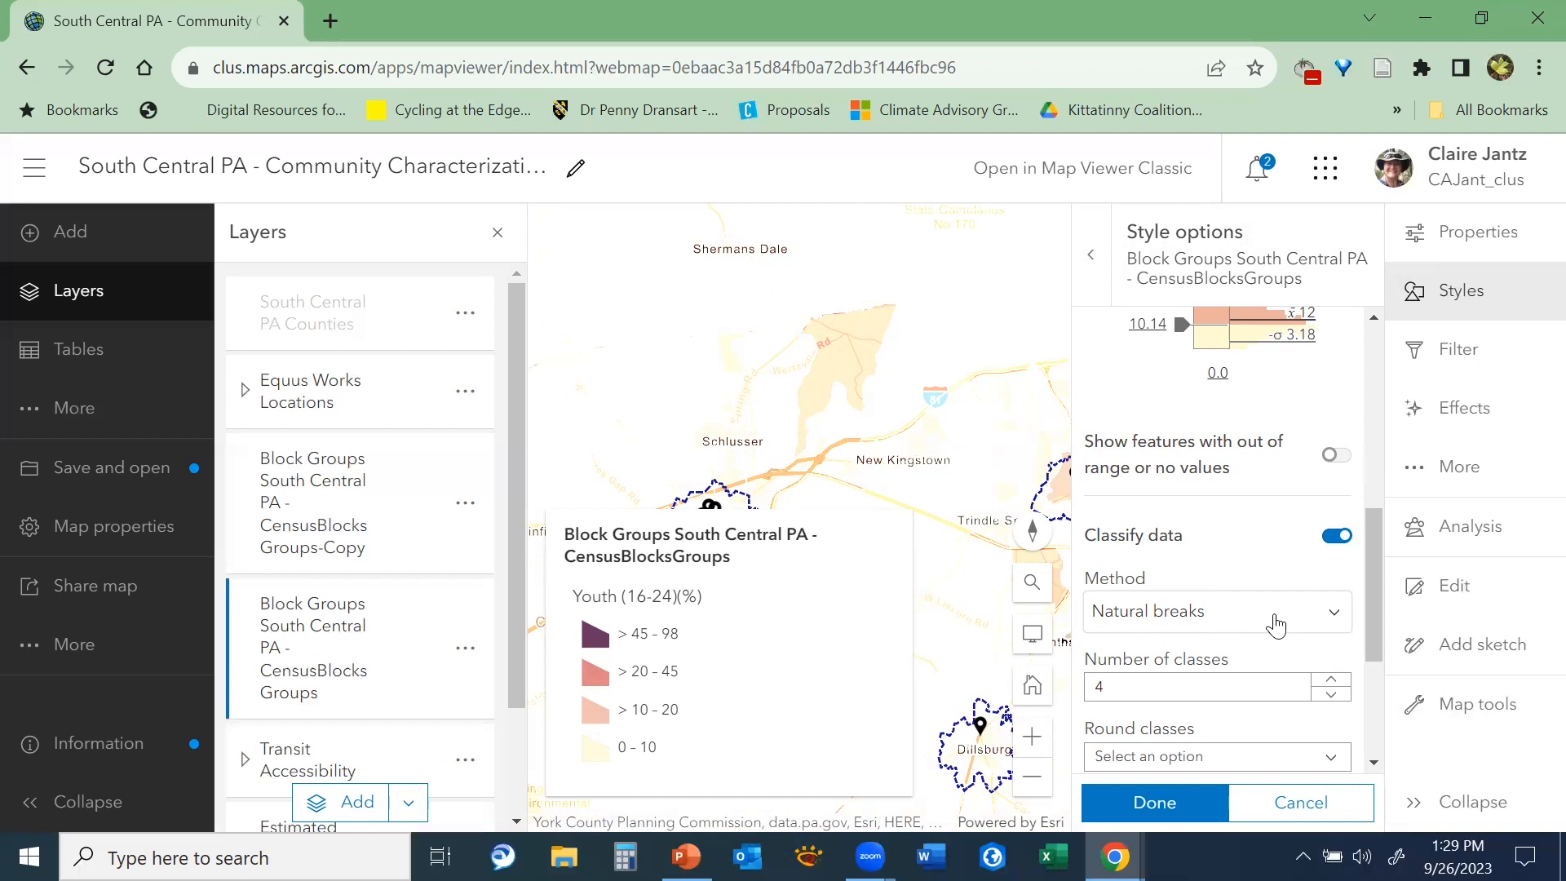
left_click(1331, 680)
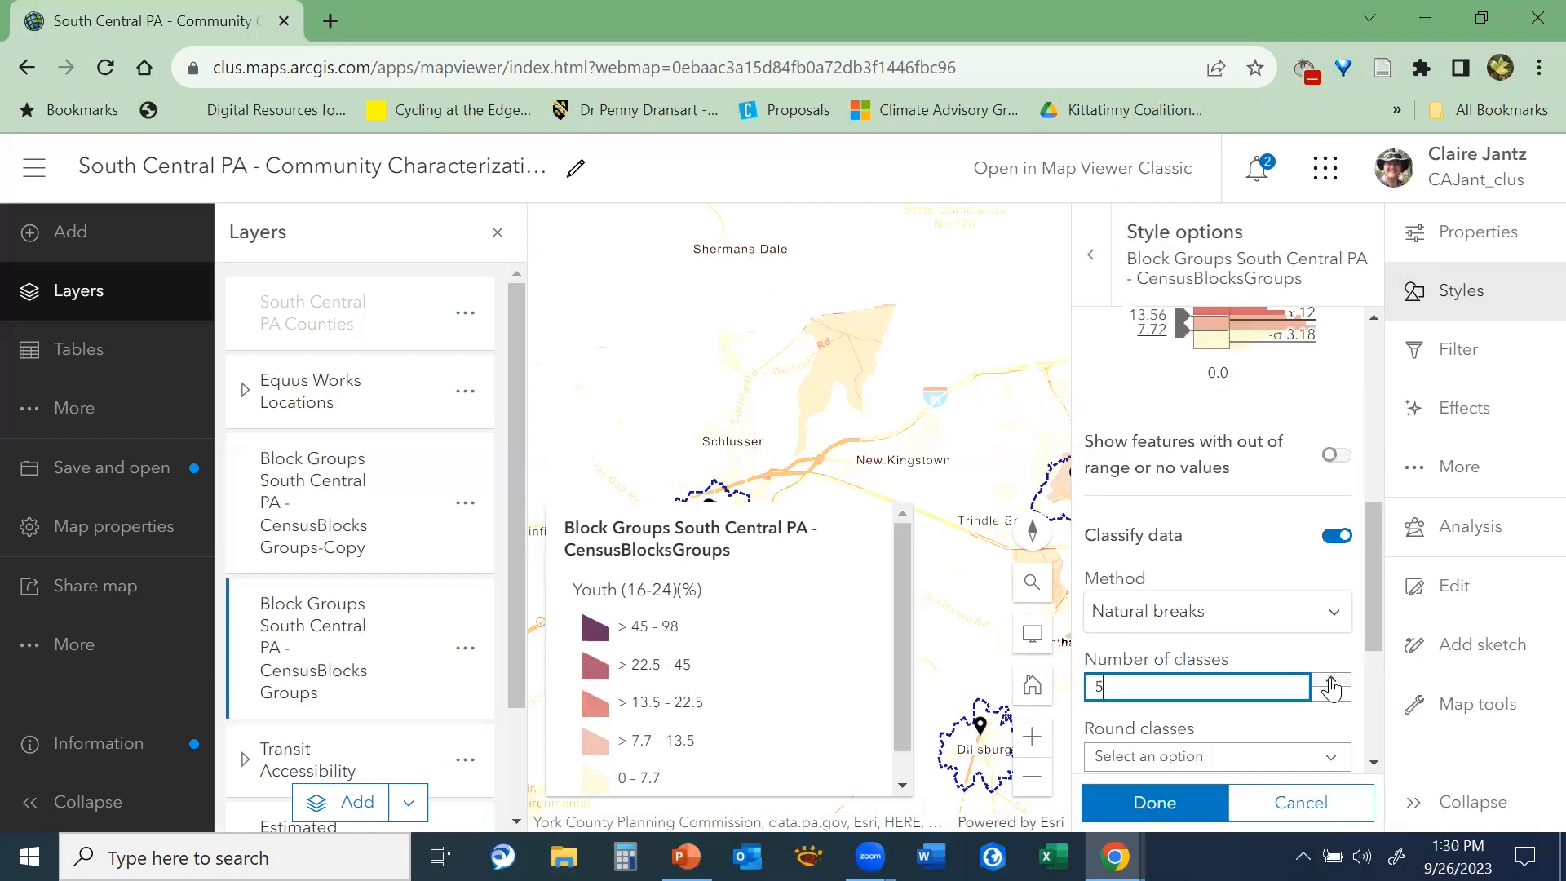
Change the classification method to Quantile and check the resulting class ranges in the legend
left_click(1336, 615)
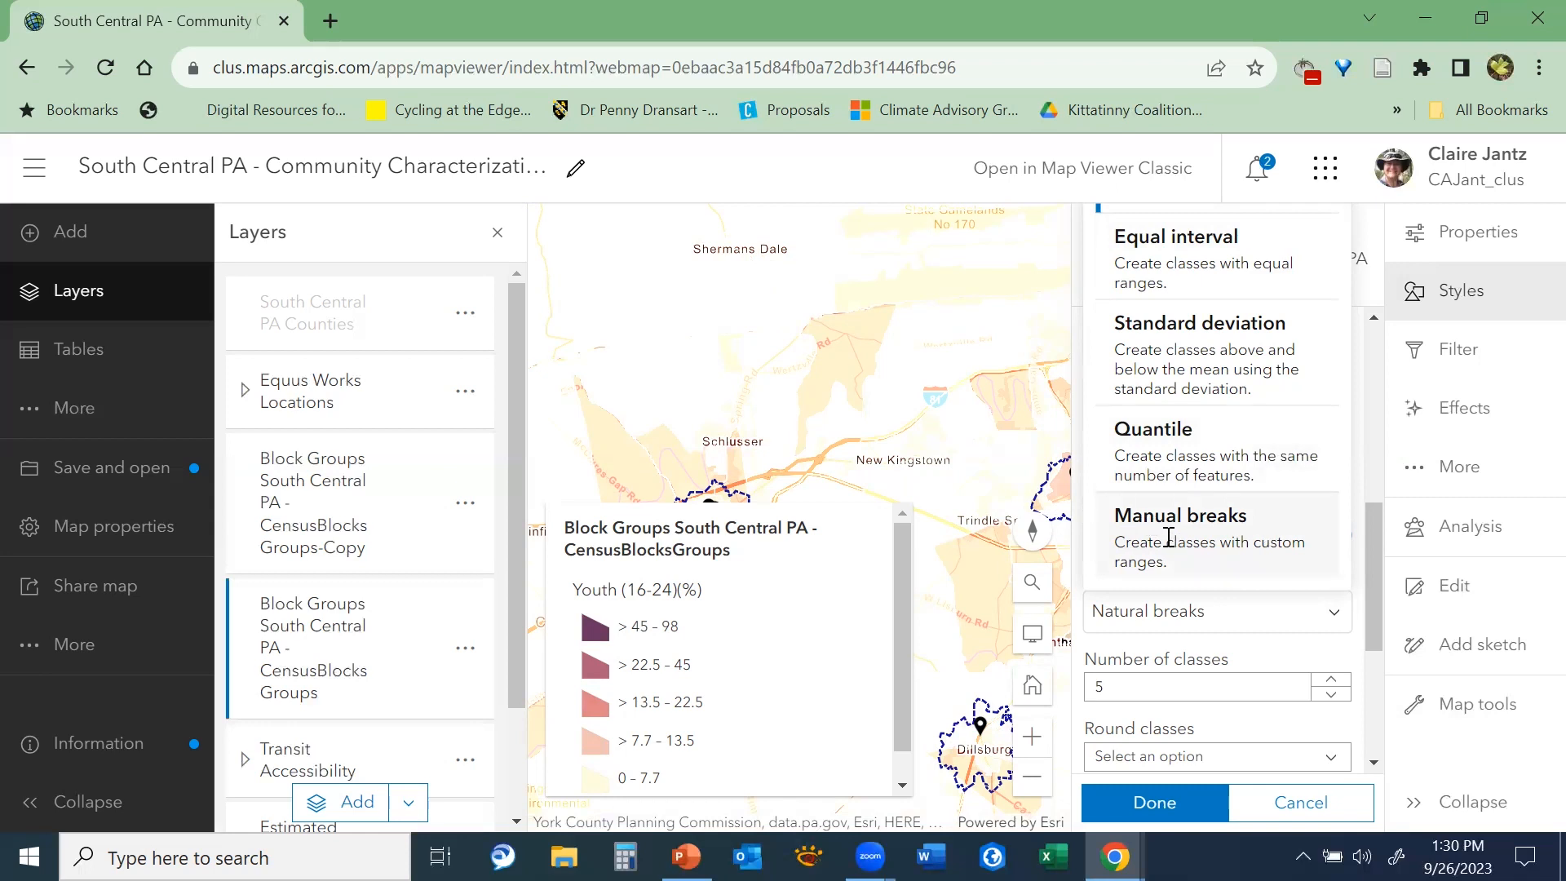
left_click(1184, 467)
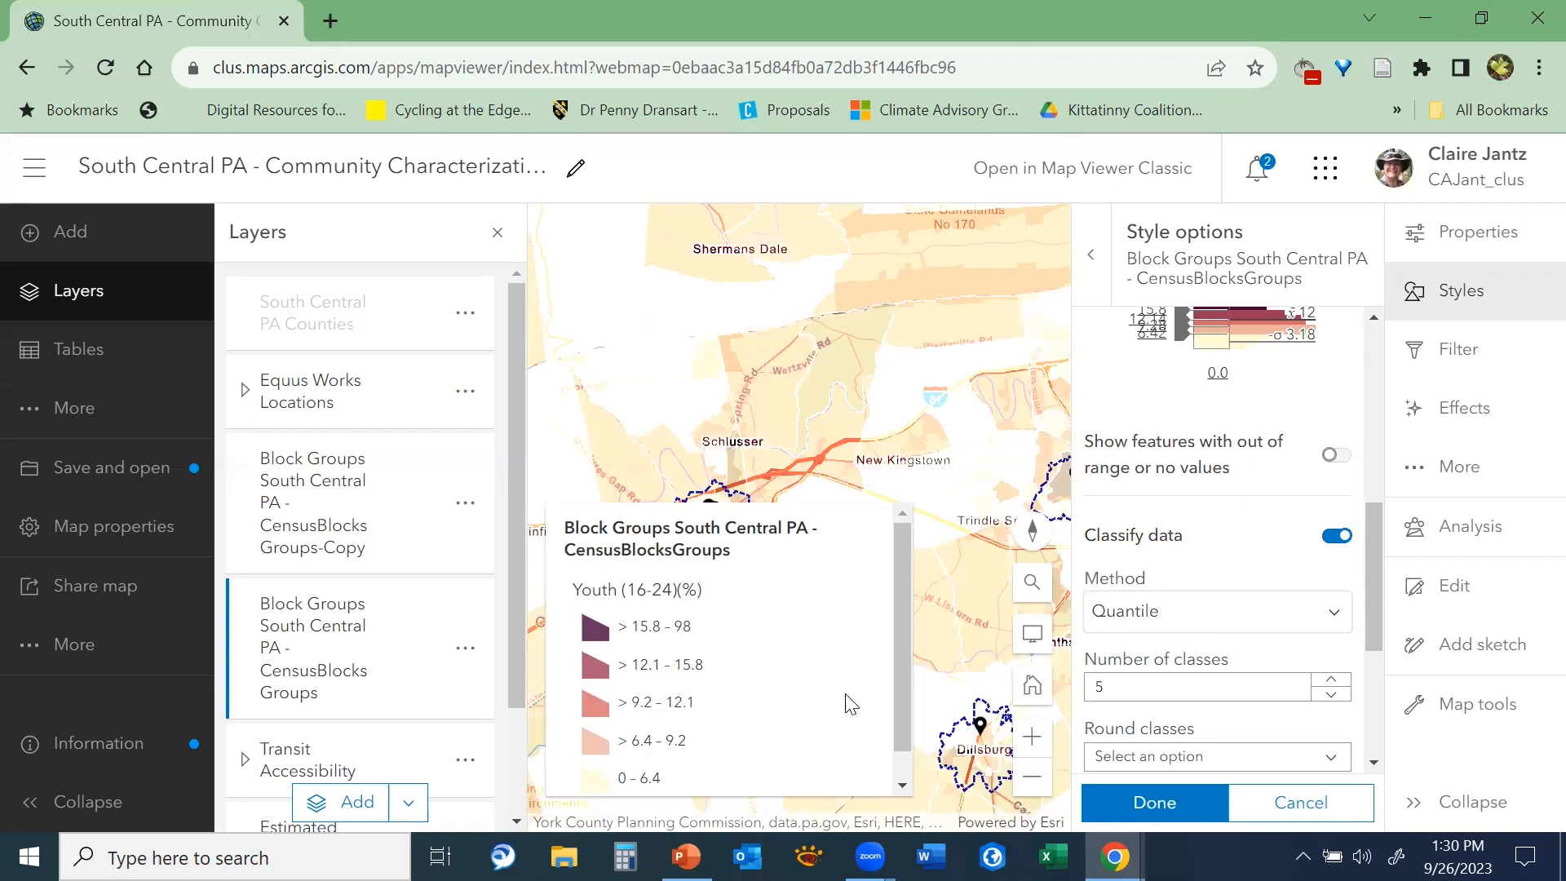
scroll(902, 690, "down", 1)
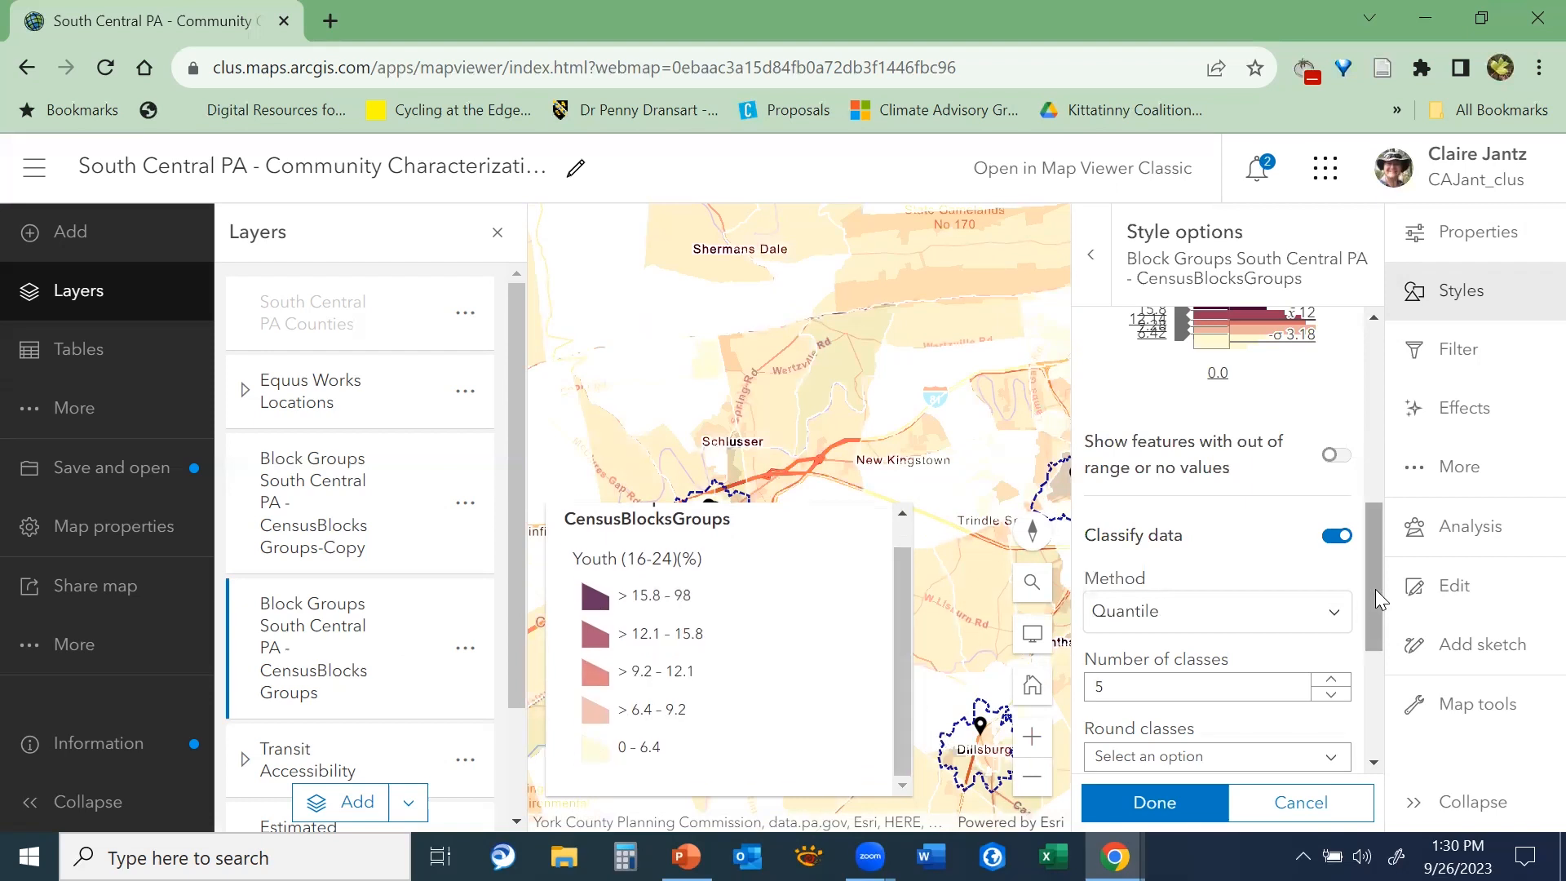
scroll(1367, 641, "down", 5)
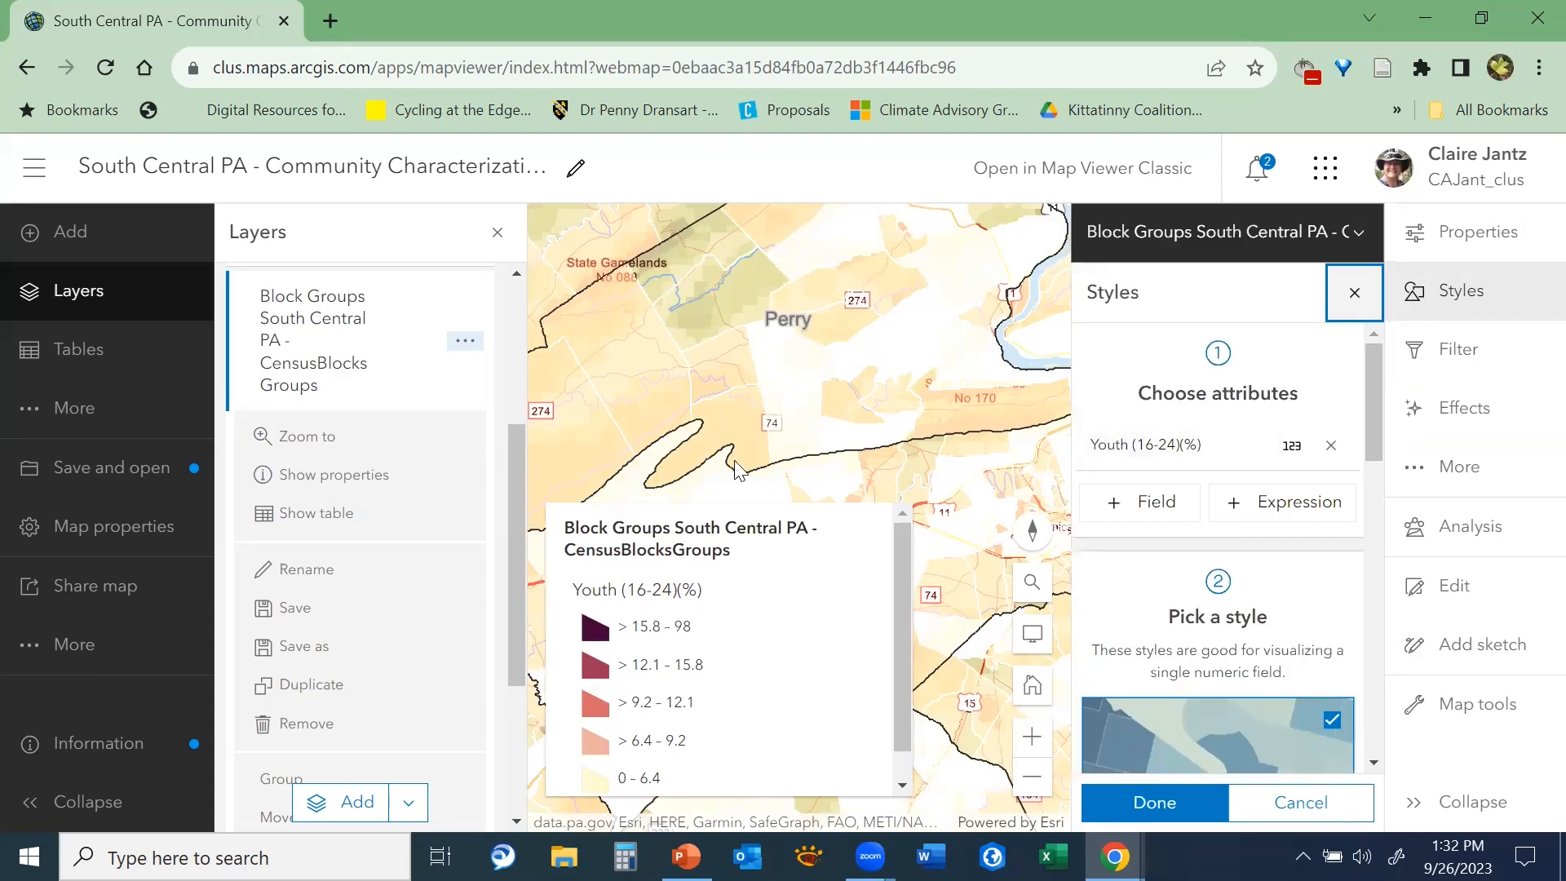
In the CensusBlocksGroups layer's properties, set the blending mode to Normal and the transparency to about 50%
left_click_drag(511, 448, 525, 322)
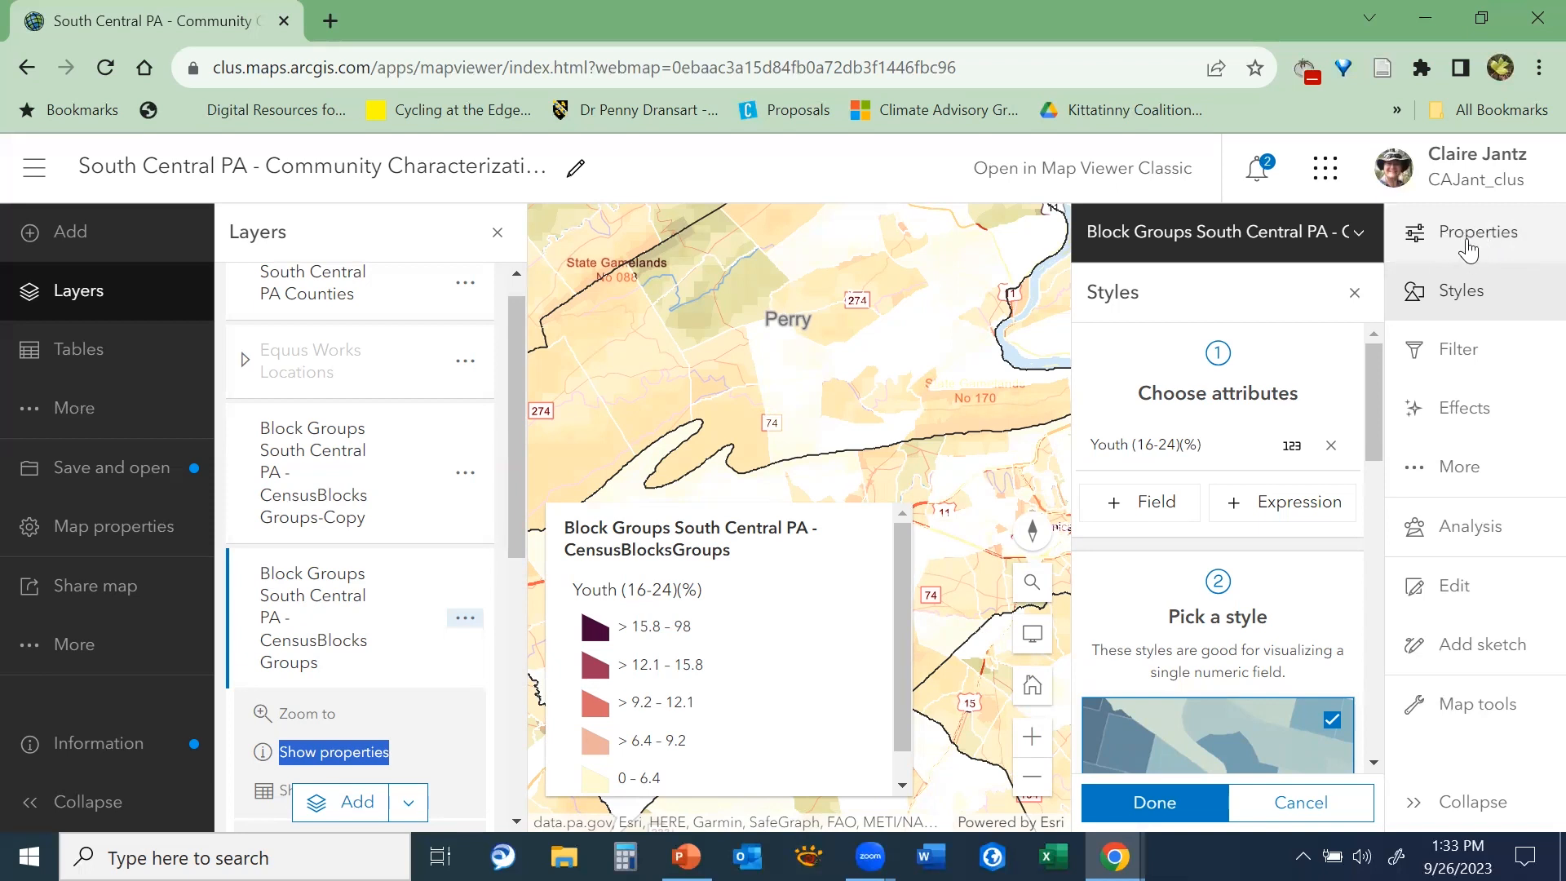
left_click(1466, 292)
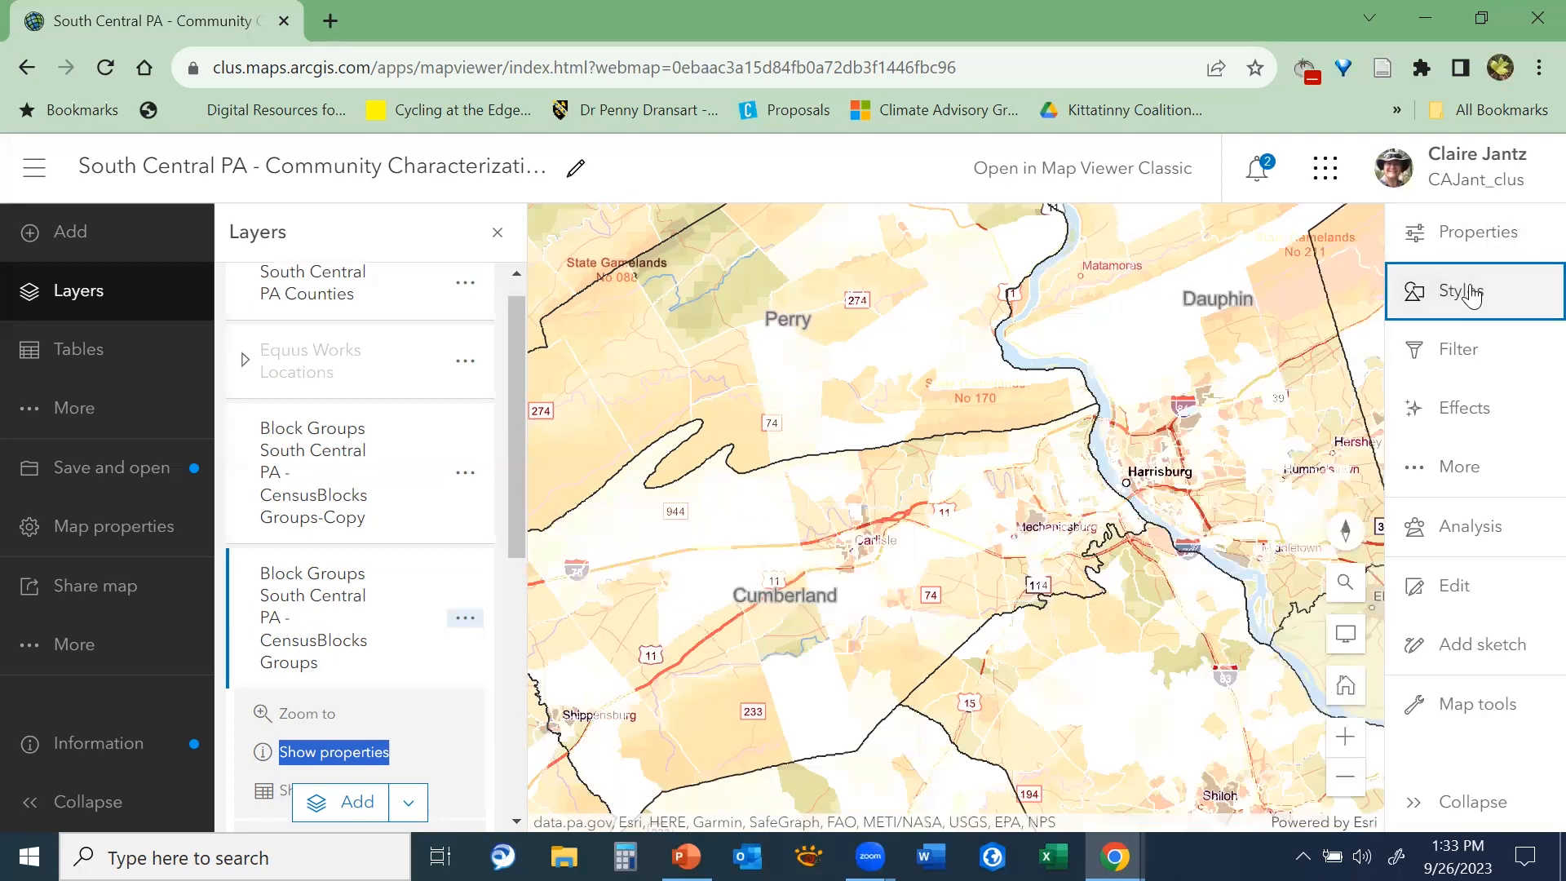
left_click(1471, 298)
left_click(1475, 243)
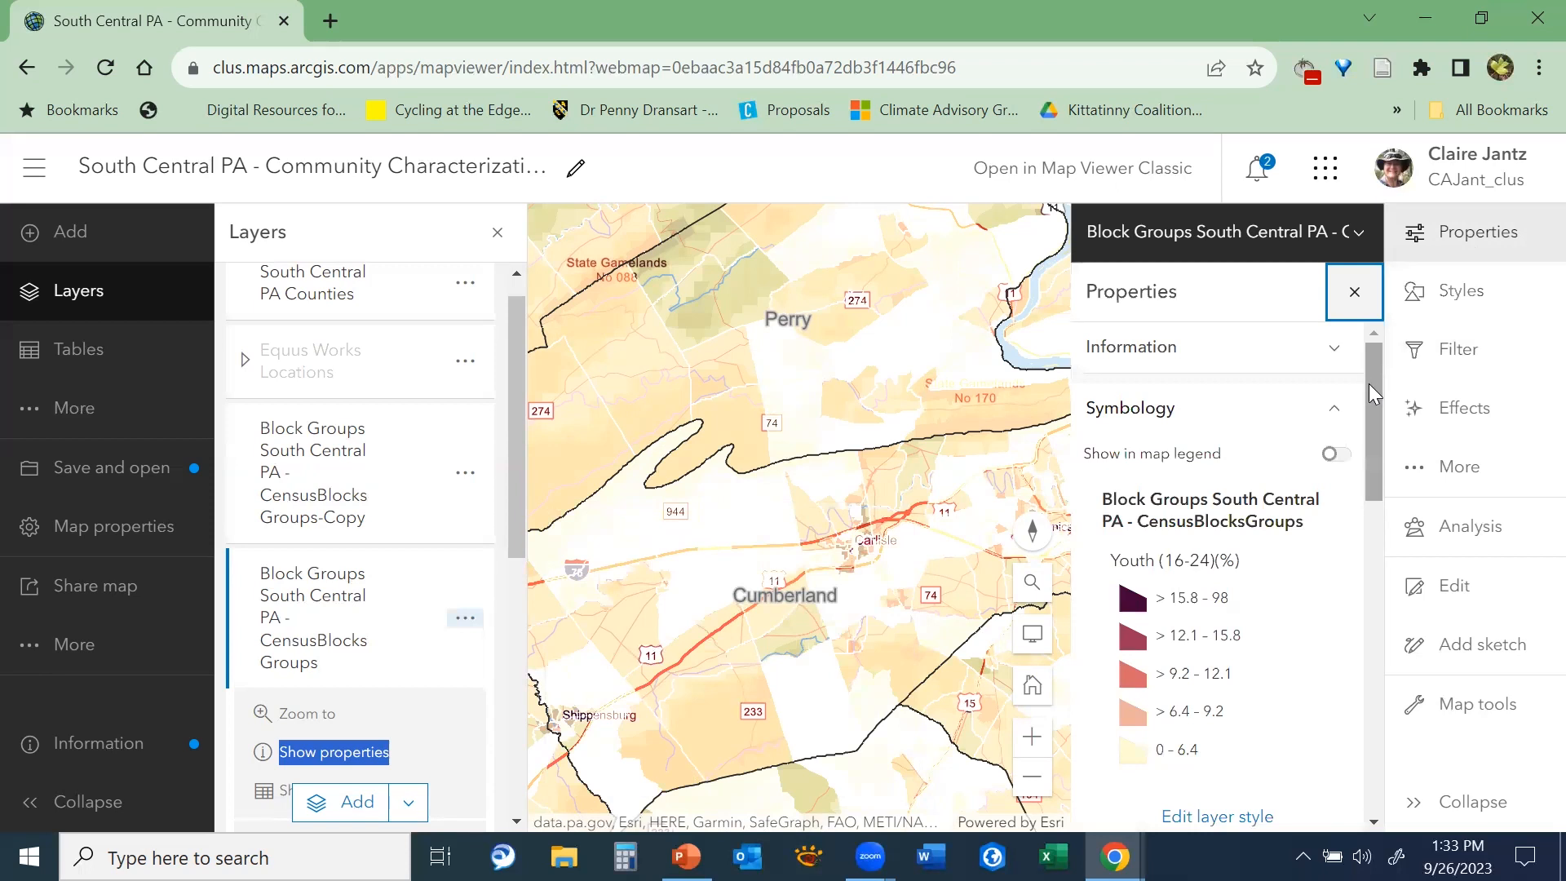
left_click_drag(1368, 384, 1407, 538)
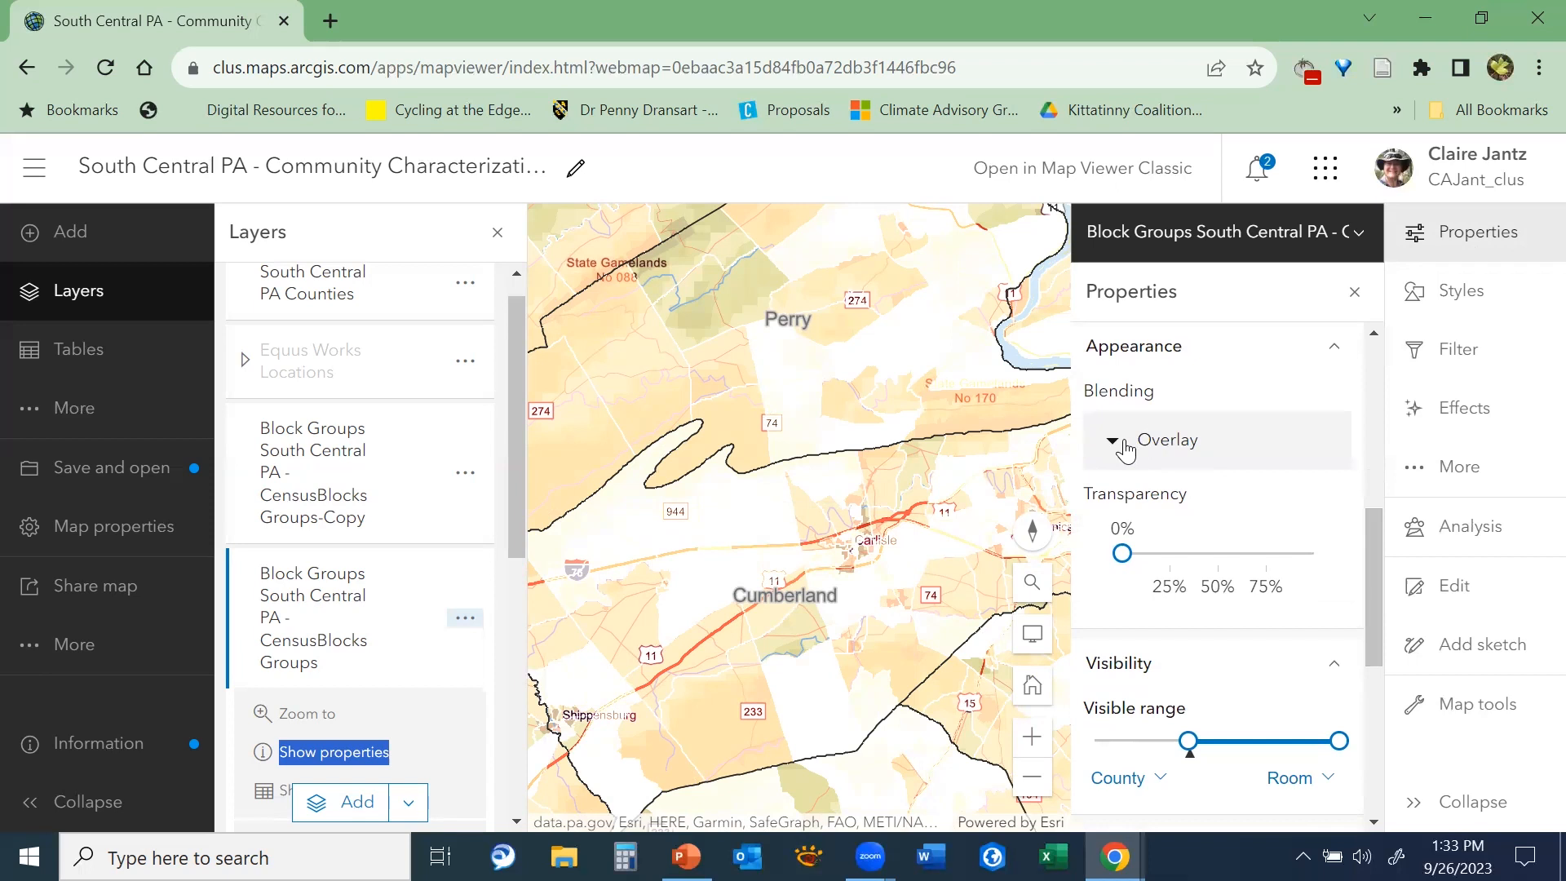
left_click(1126, 449)
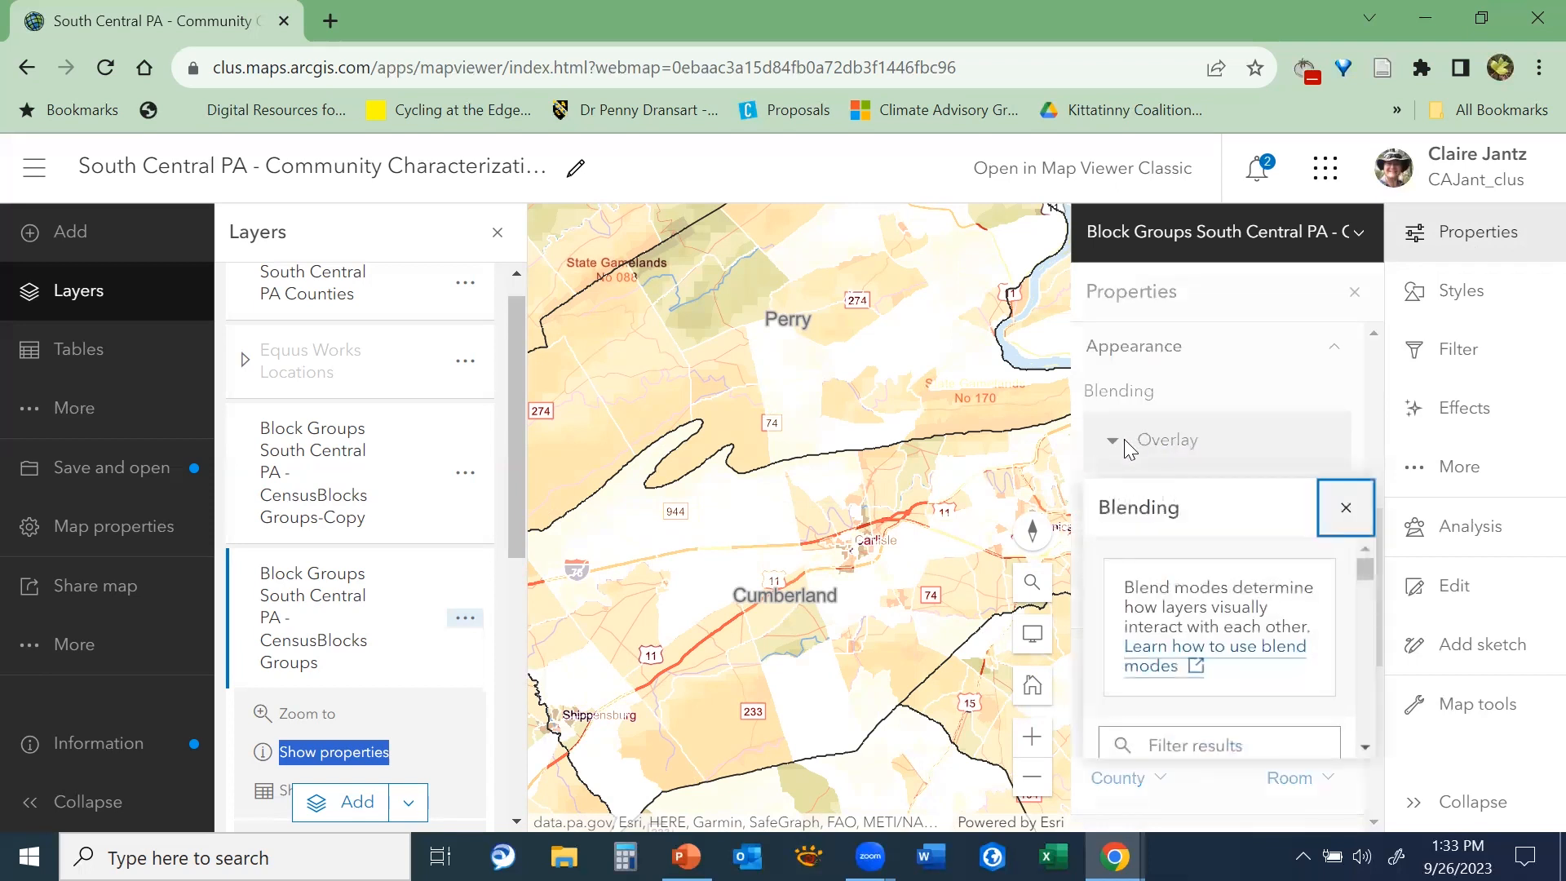
scroll(1240, 628, "down", 2)
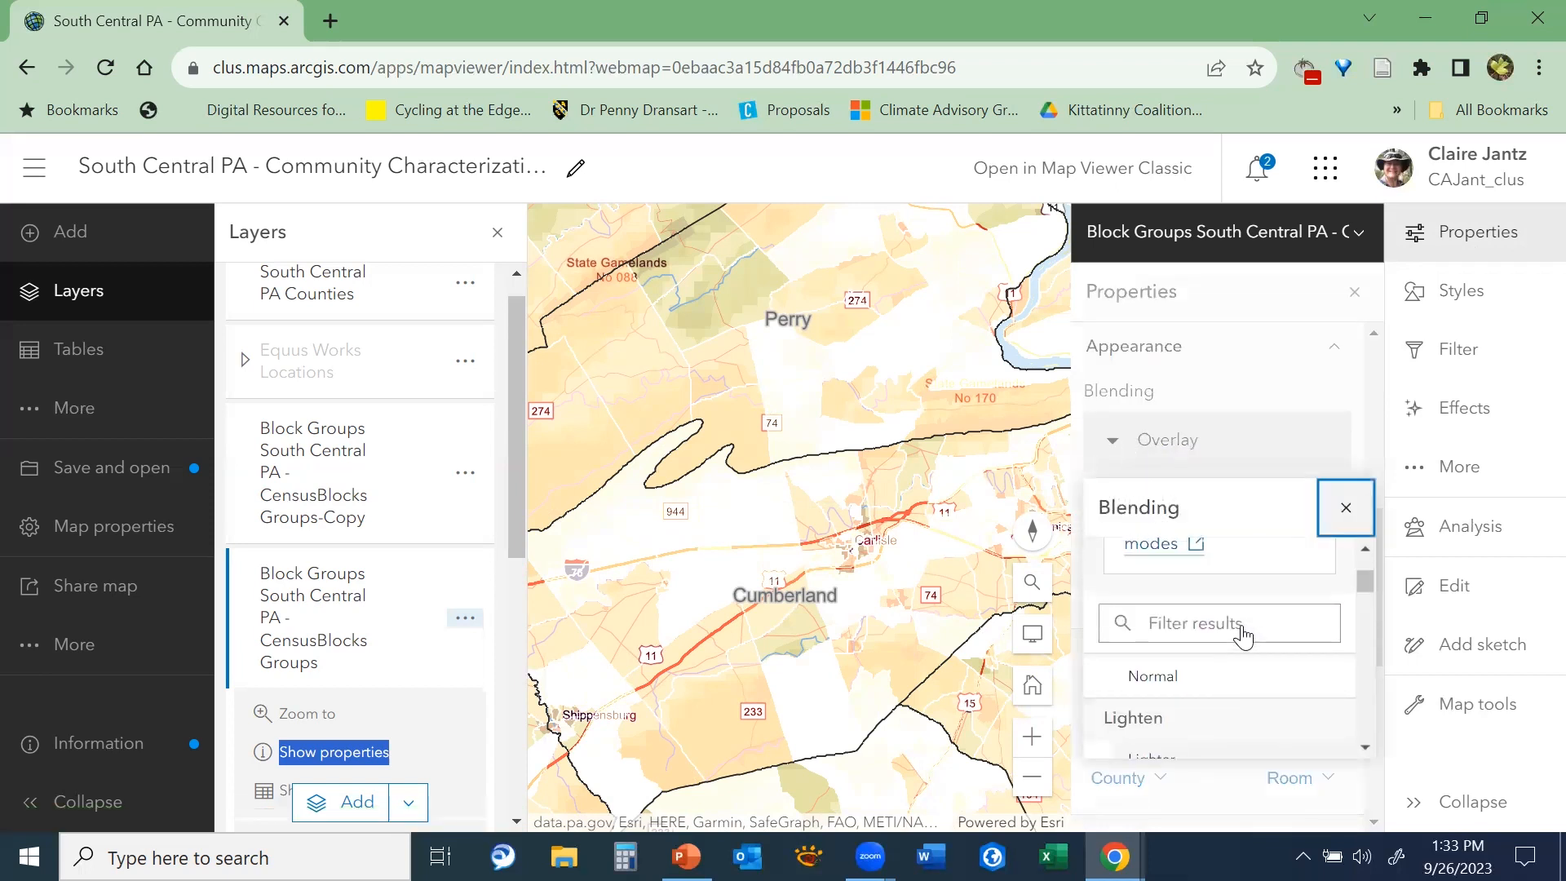
left_click(1180, 674)
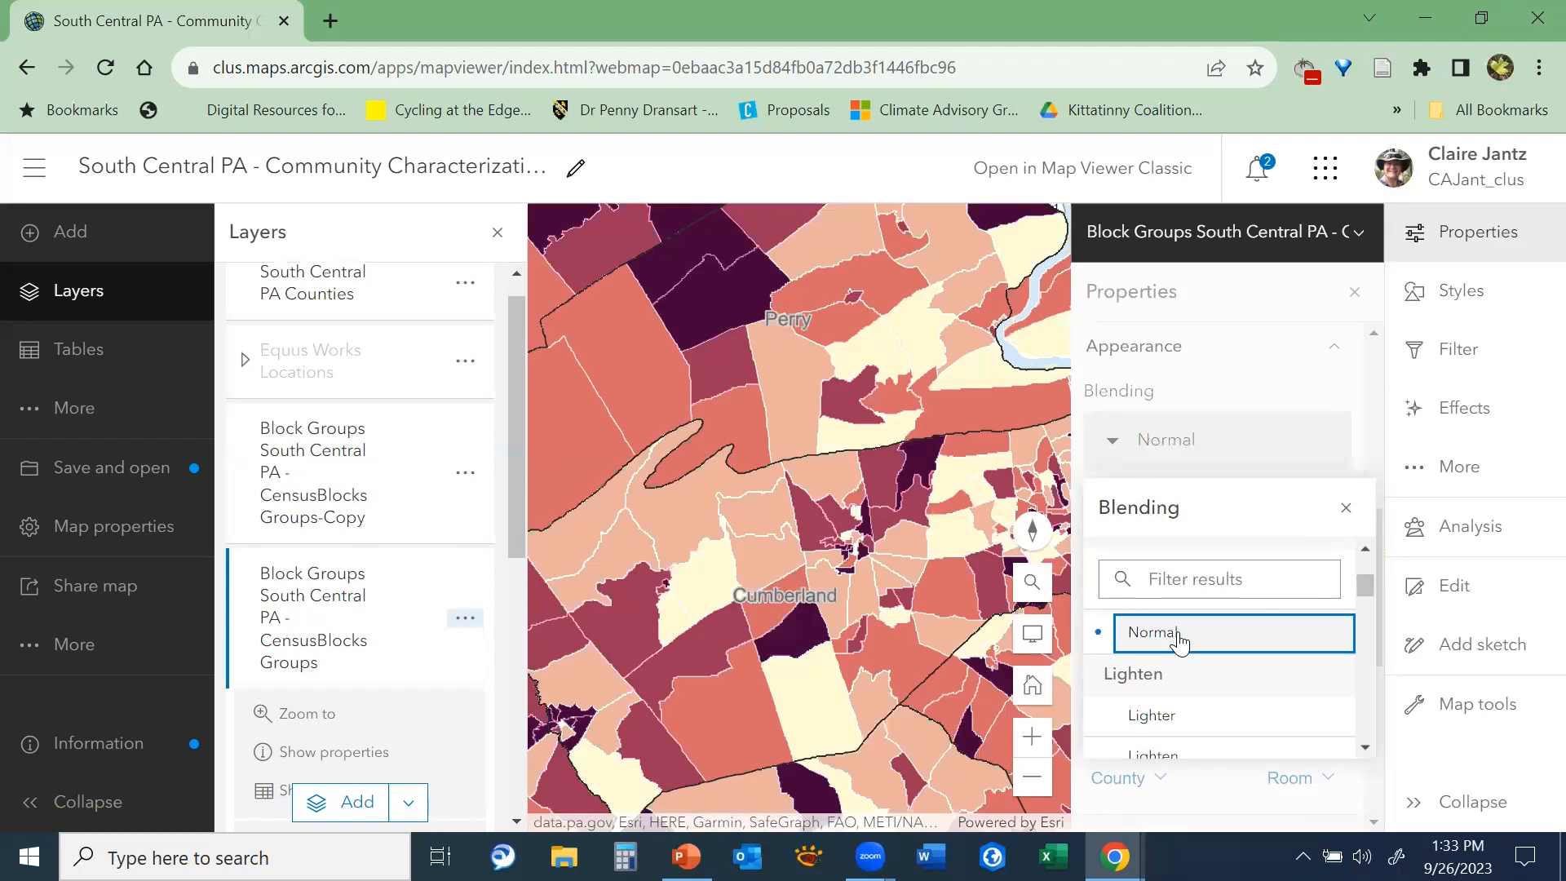
left_click(1346, 510)
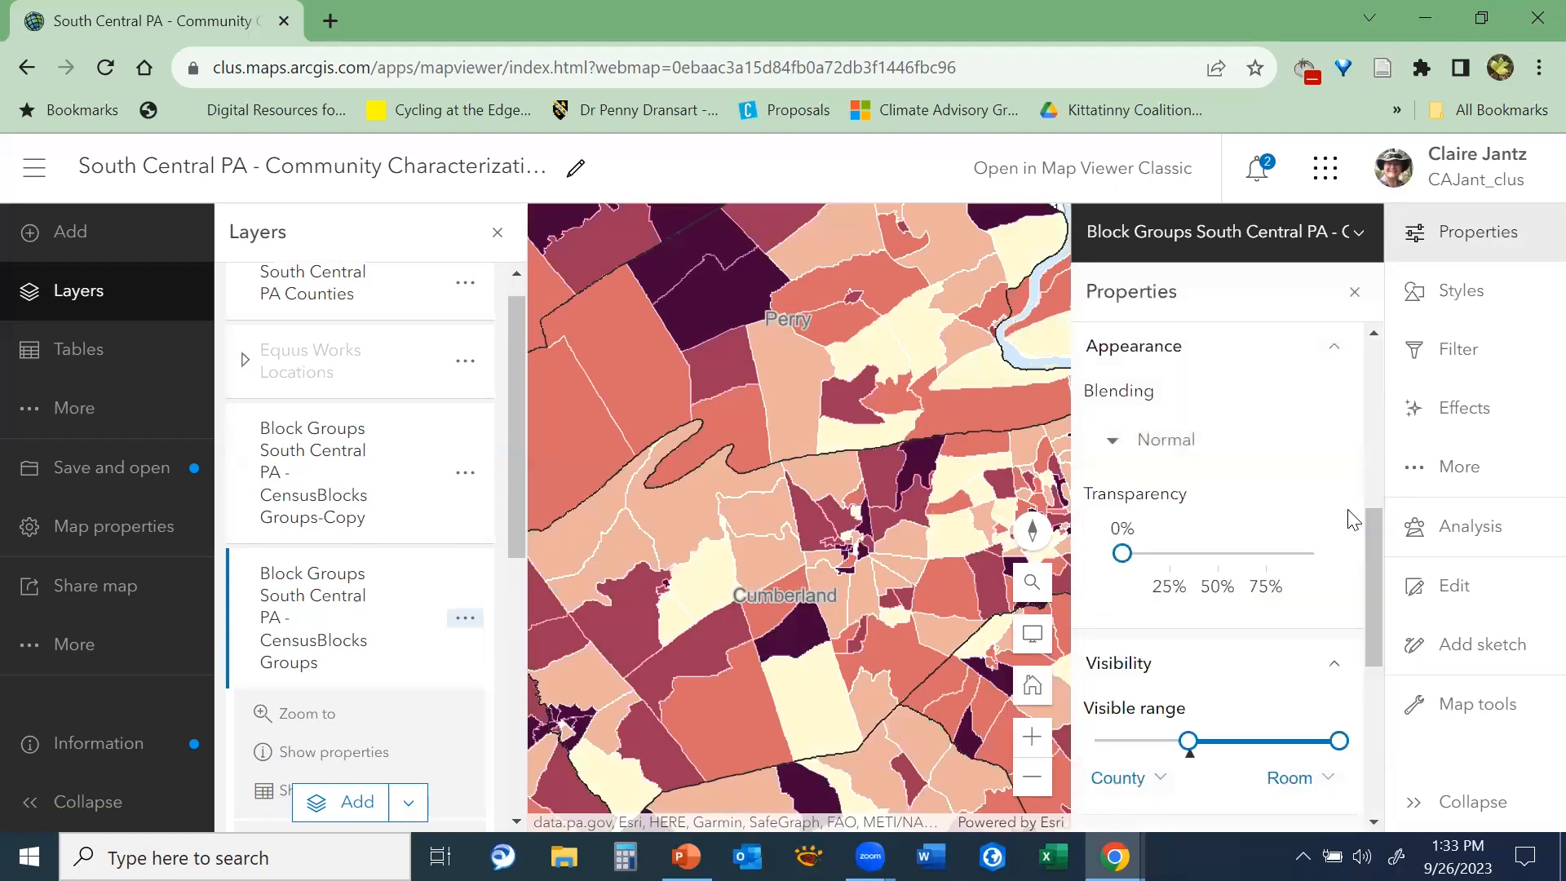
left_click_drag(1122, 553, 1215, 555)
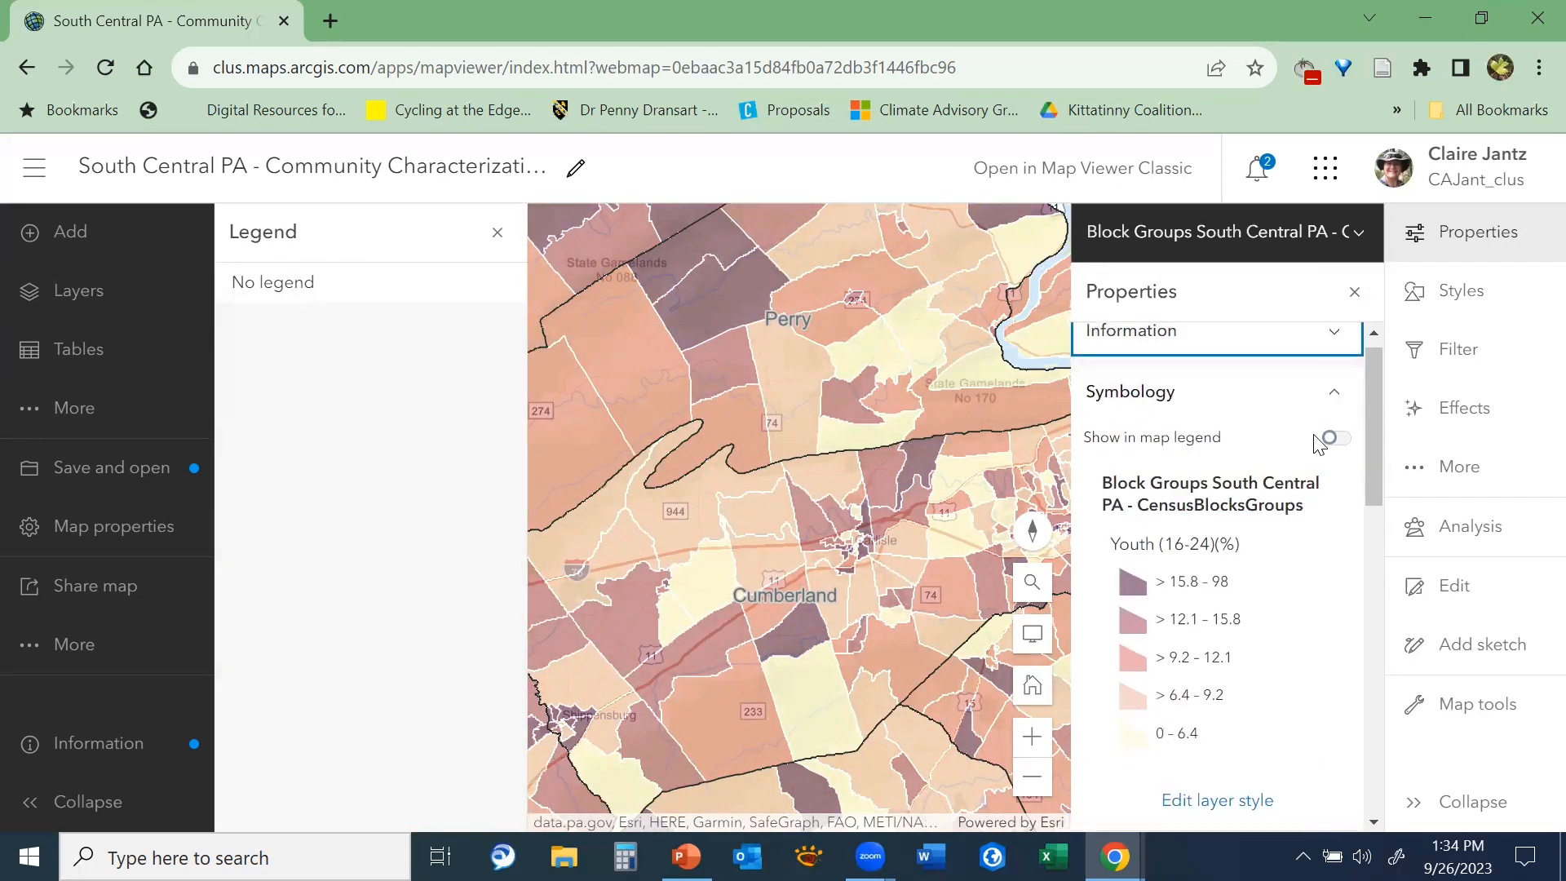
Include the CensusBlocksGroups layer in the map legend, then display the legend and close the layer's properties
left_click_drag(1378, 473, 1423, 444)
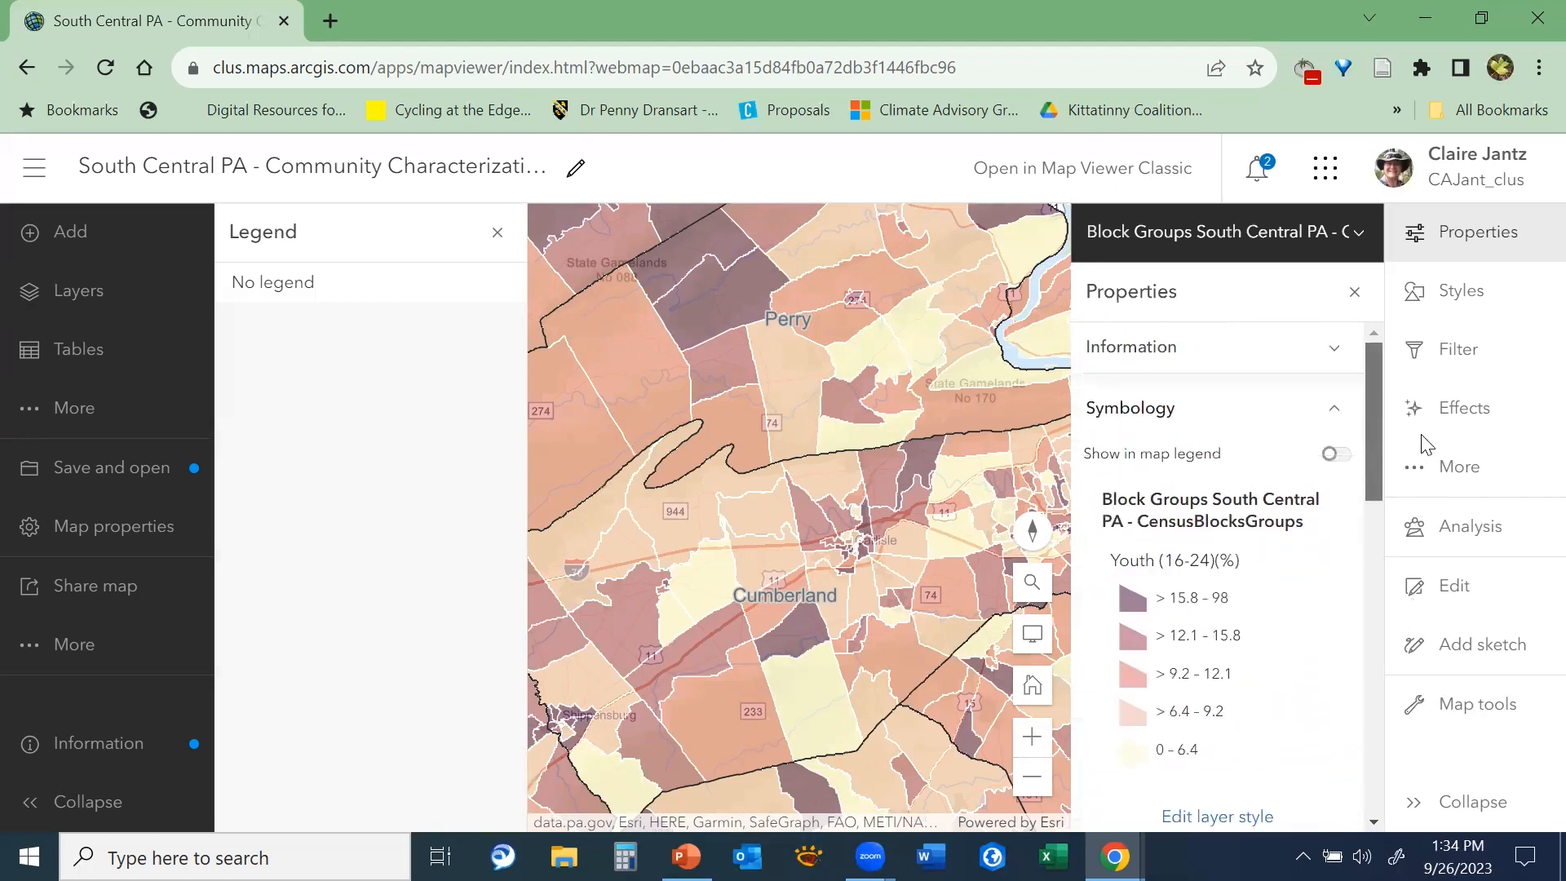
left_click(1335, 454)
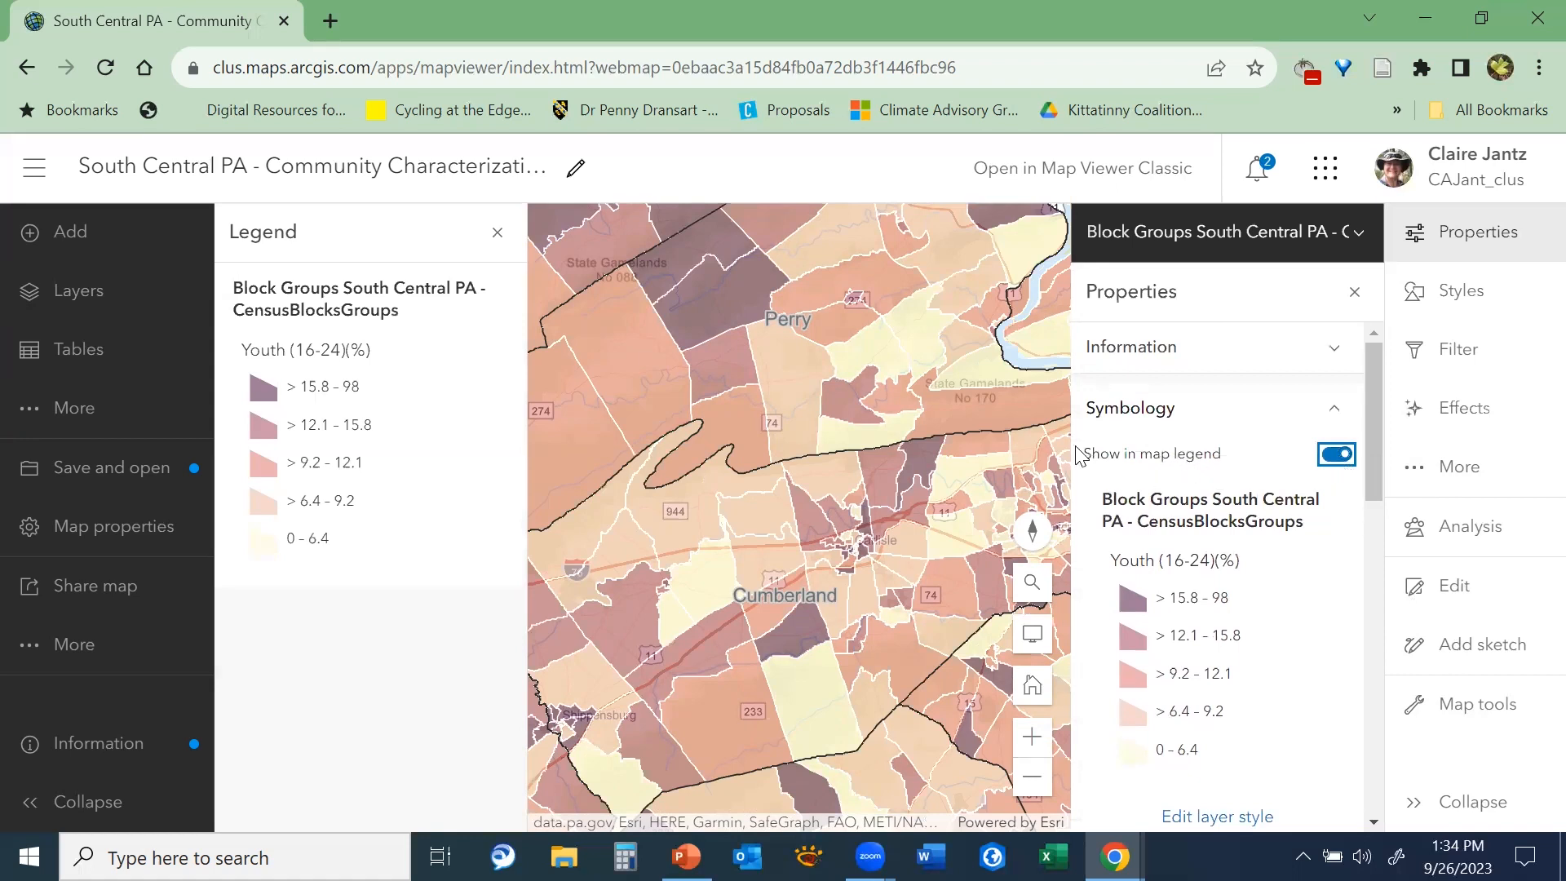
left_click(78, 295)
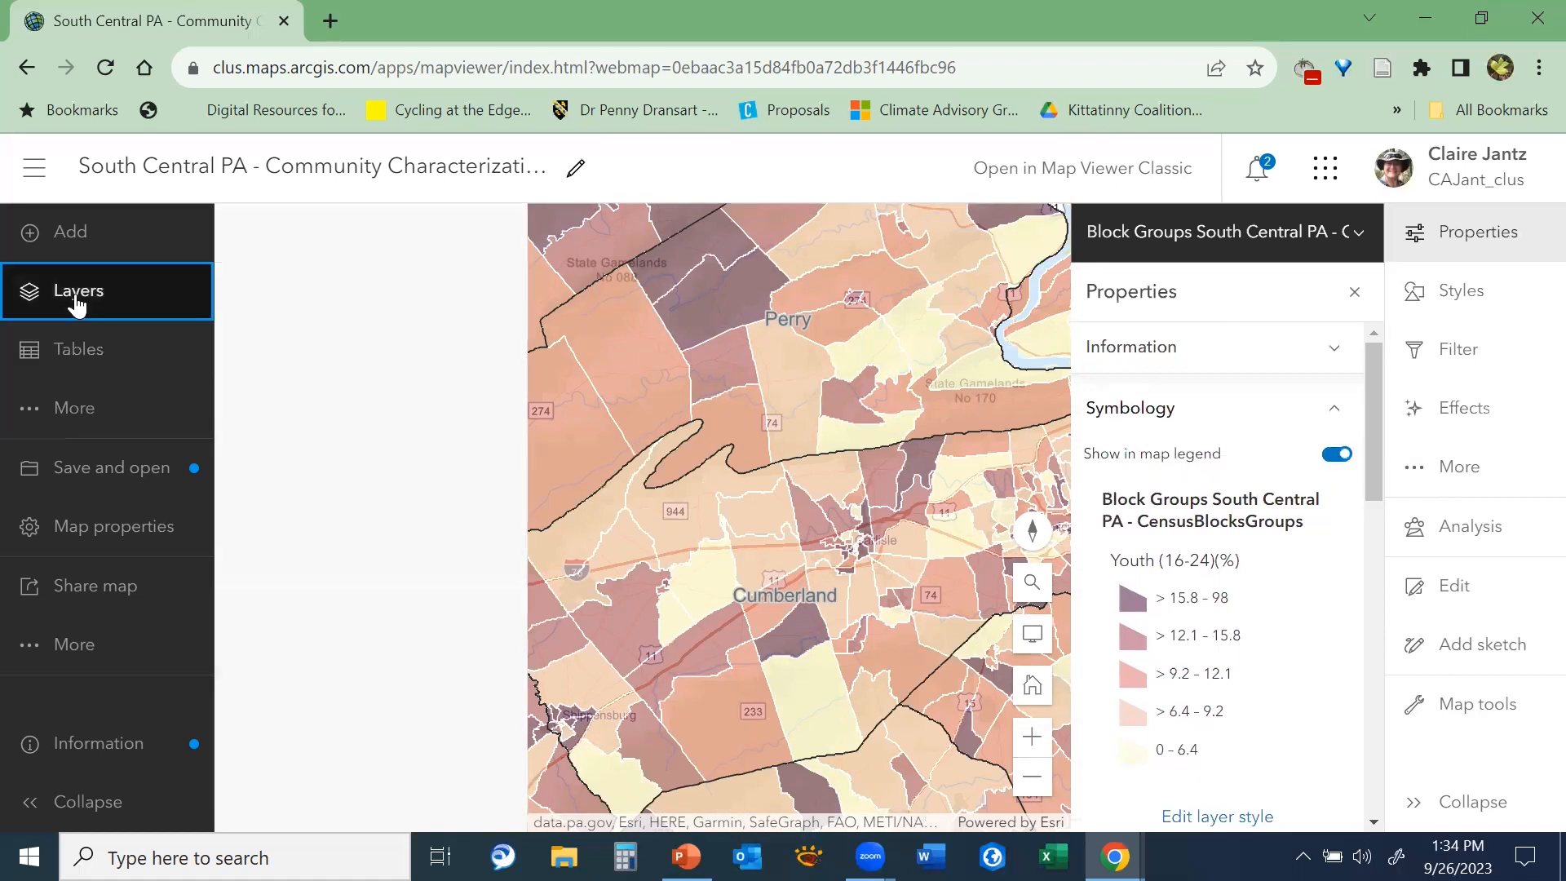
left_click(77, 428)
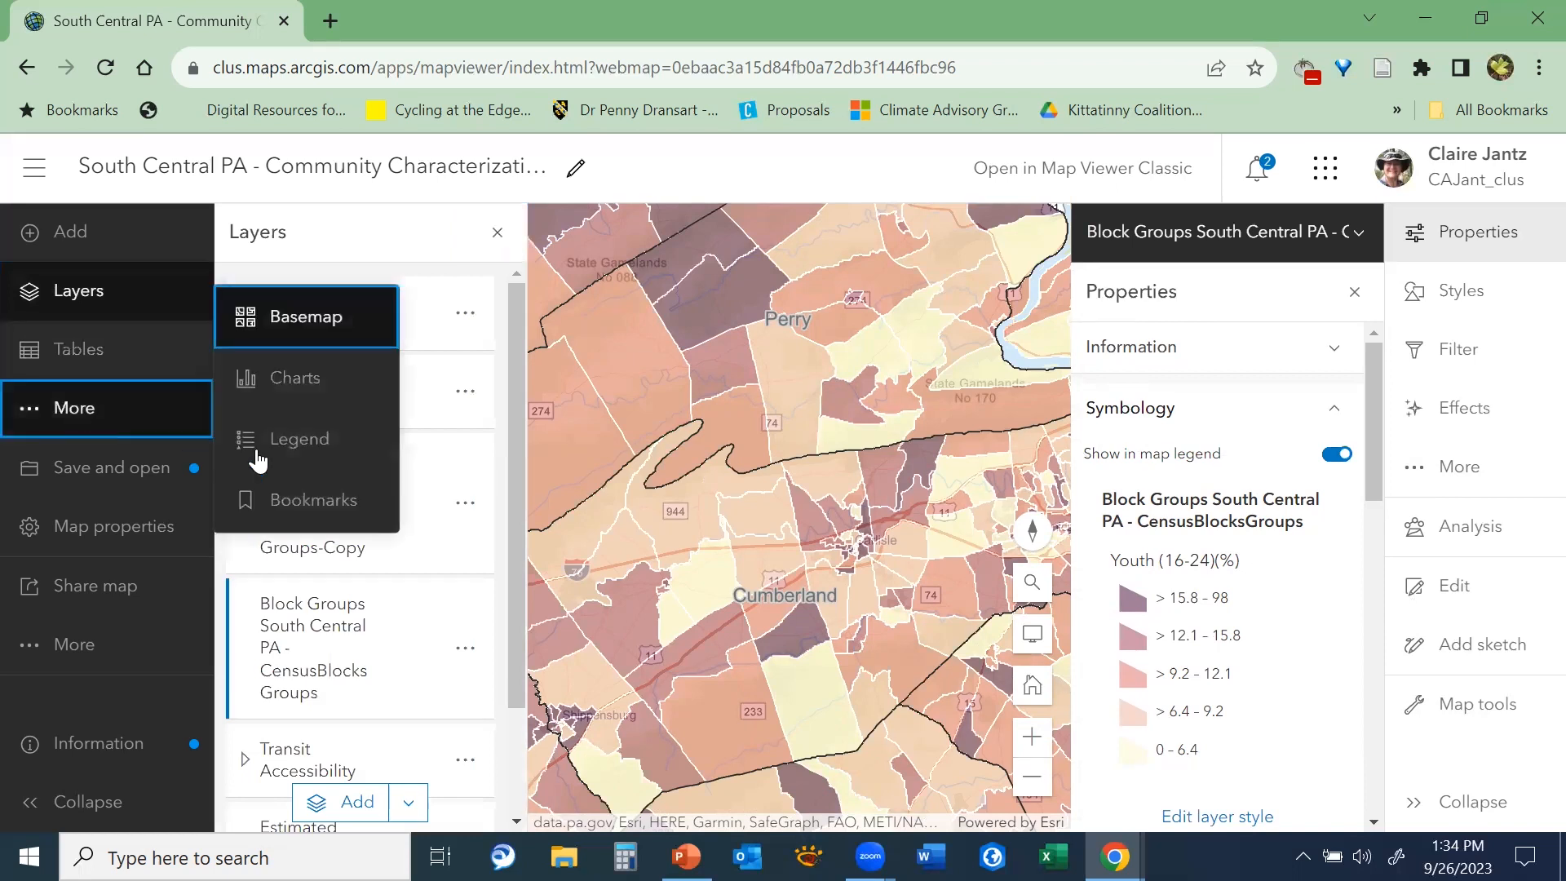
left_click(261, 437)
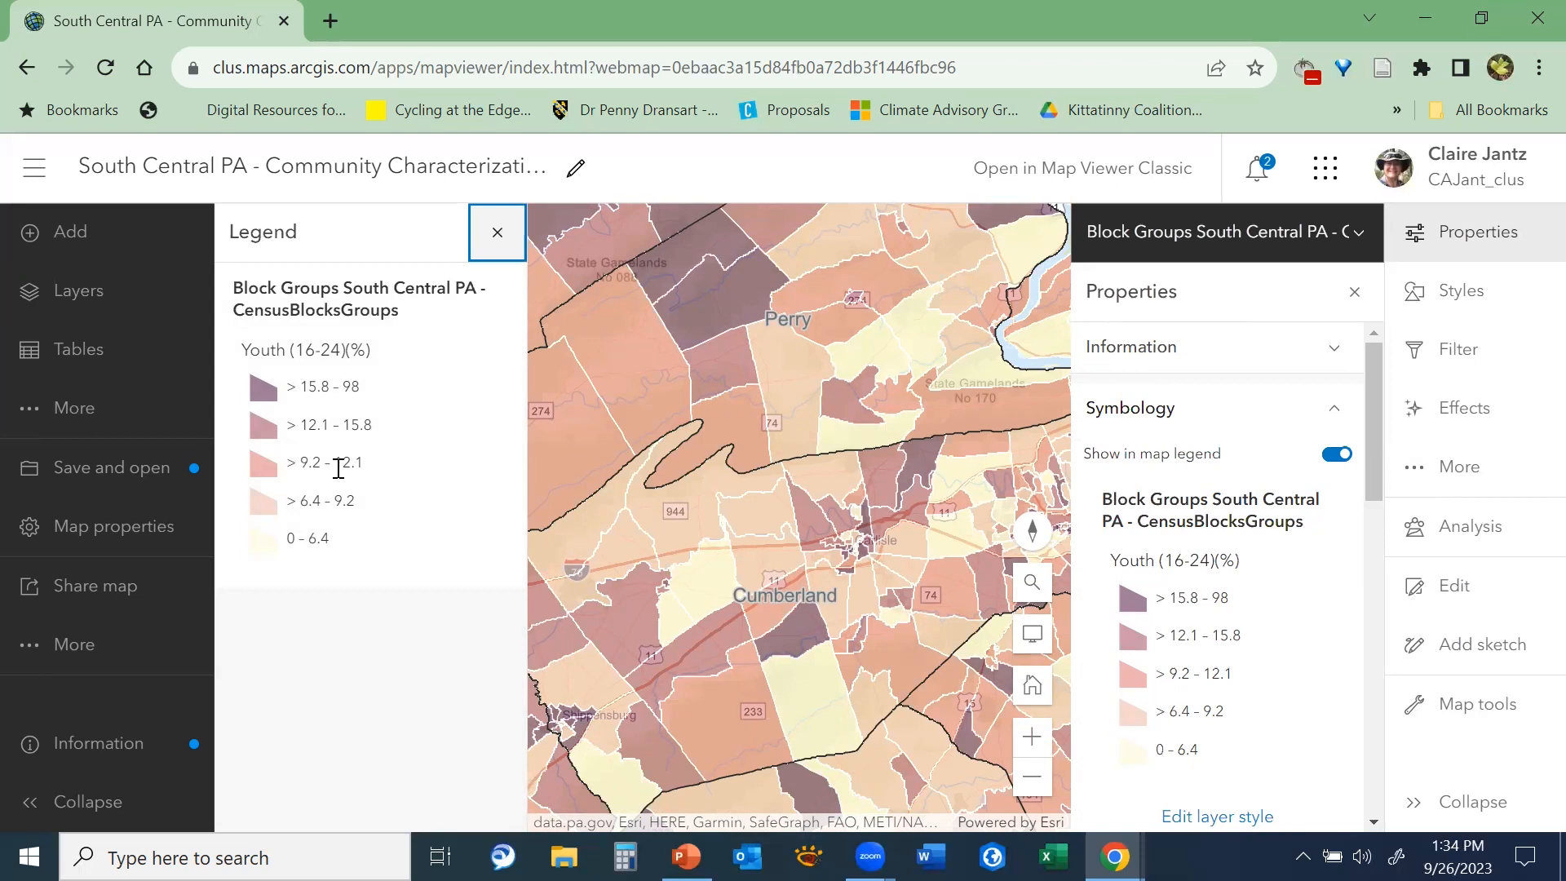
left_click(1352, 293)
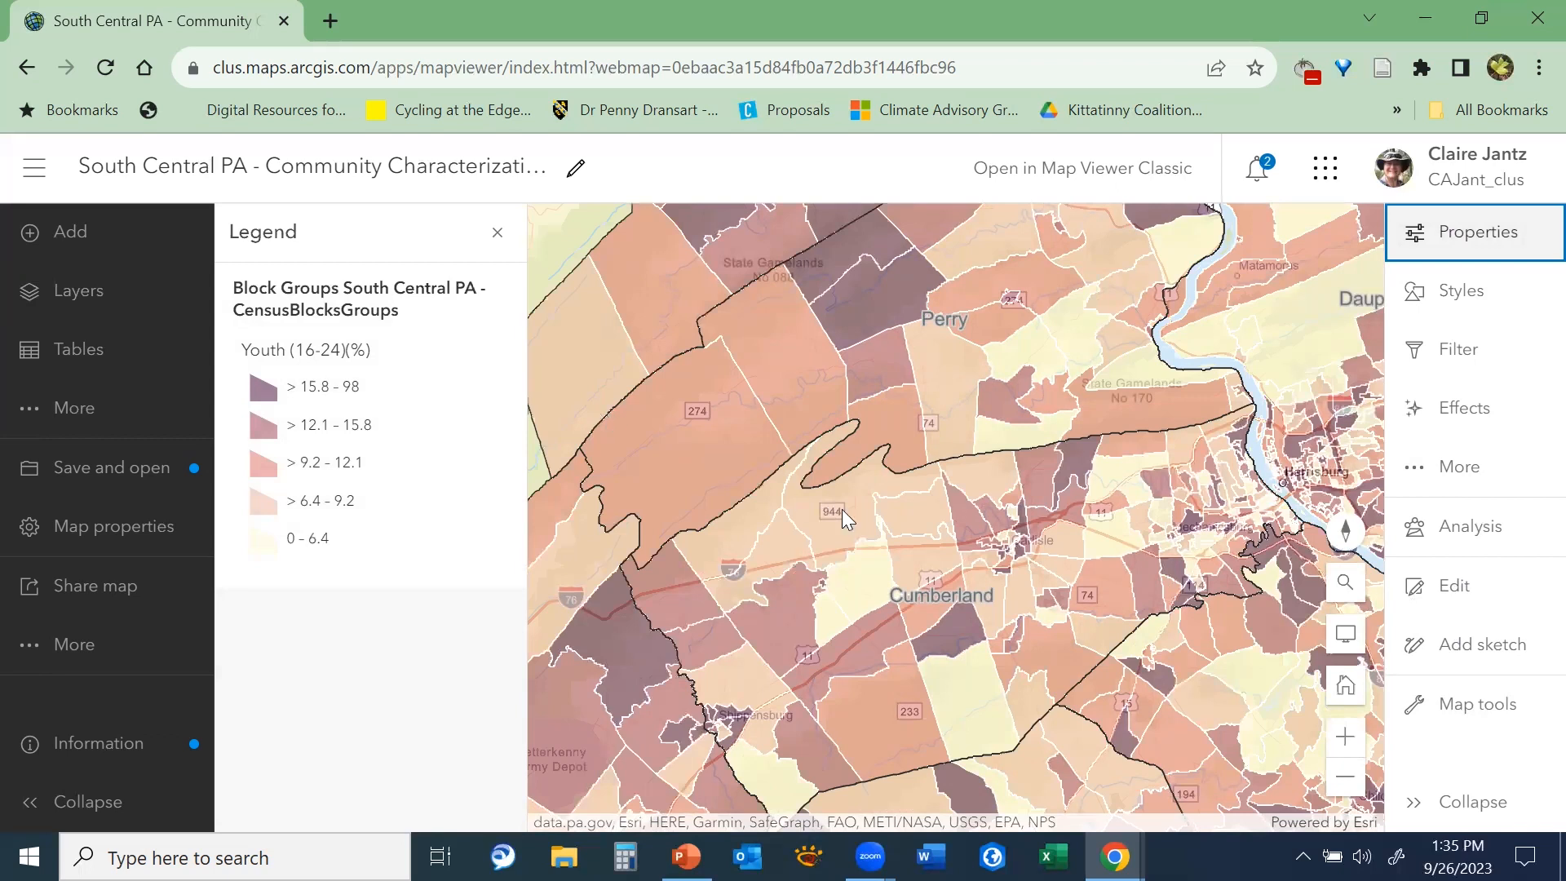
Examine the youth percentage pattern of the block groups from Perry and Cumberland across Harrisburg and Dauphin to York
scroll(841, 511, "down", 2)
scroll(687, 445, "up", 2)
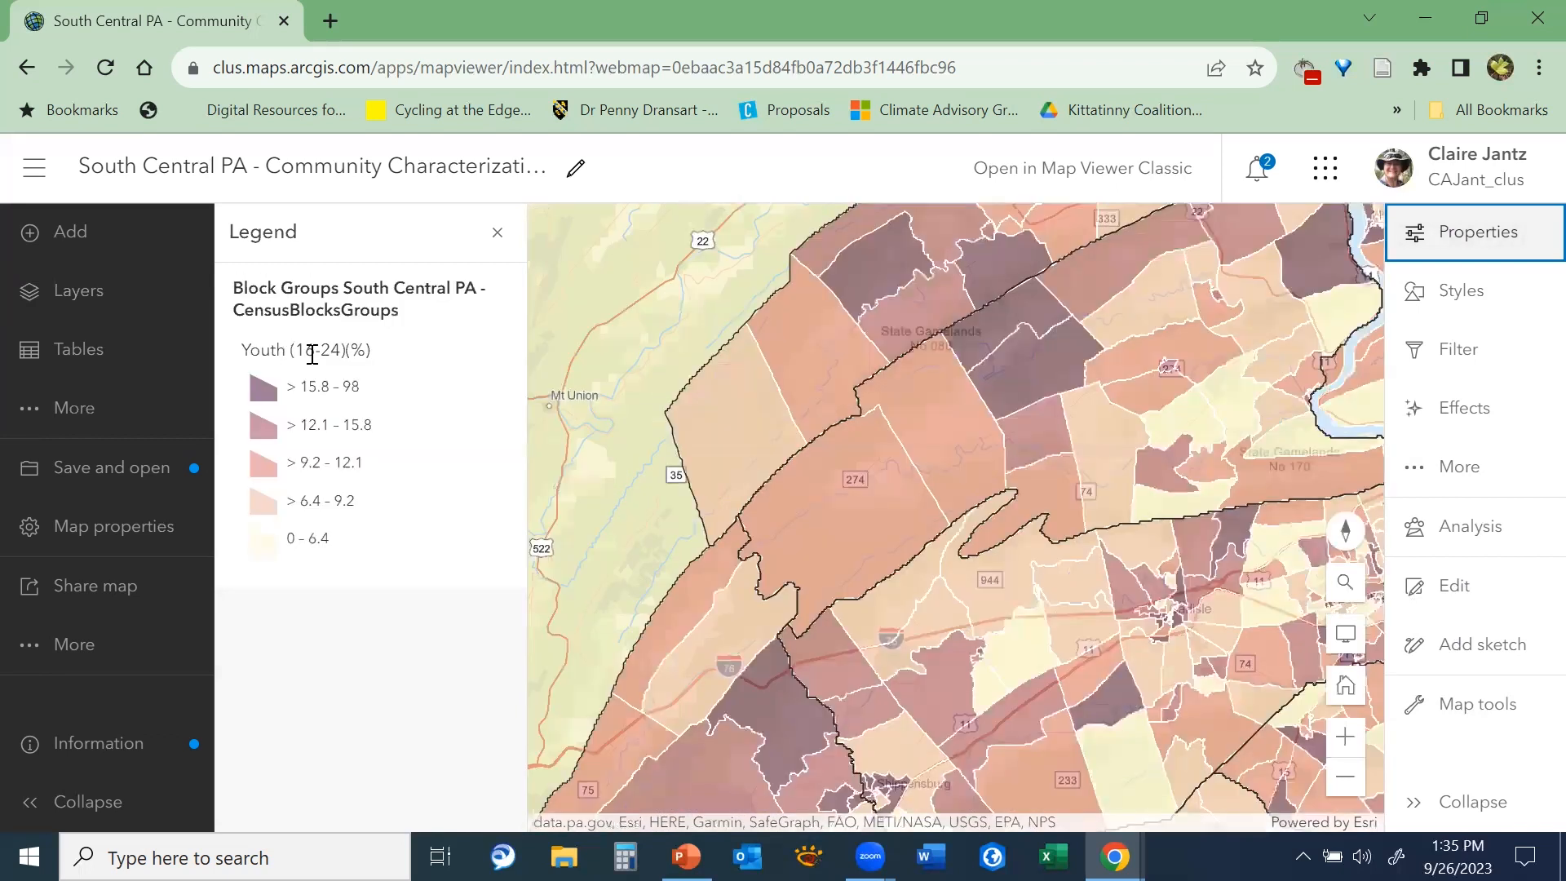
left_click_drag(955, 525, 709, 570)
left_click_drag(959, 690, 823, 543)
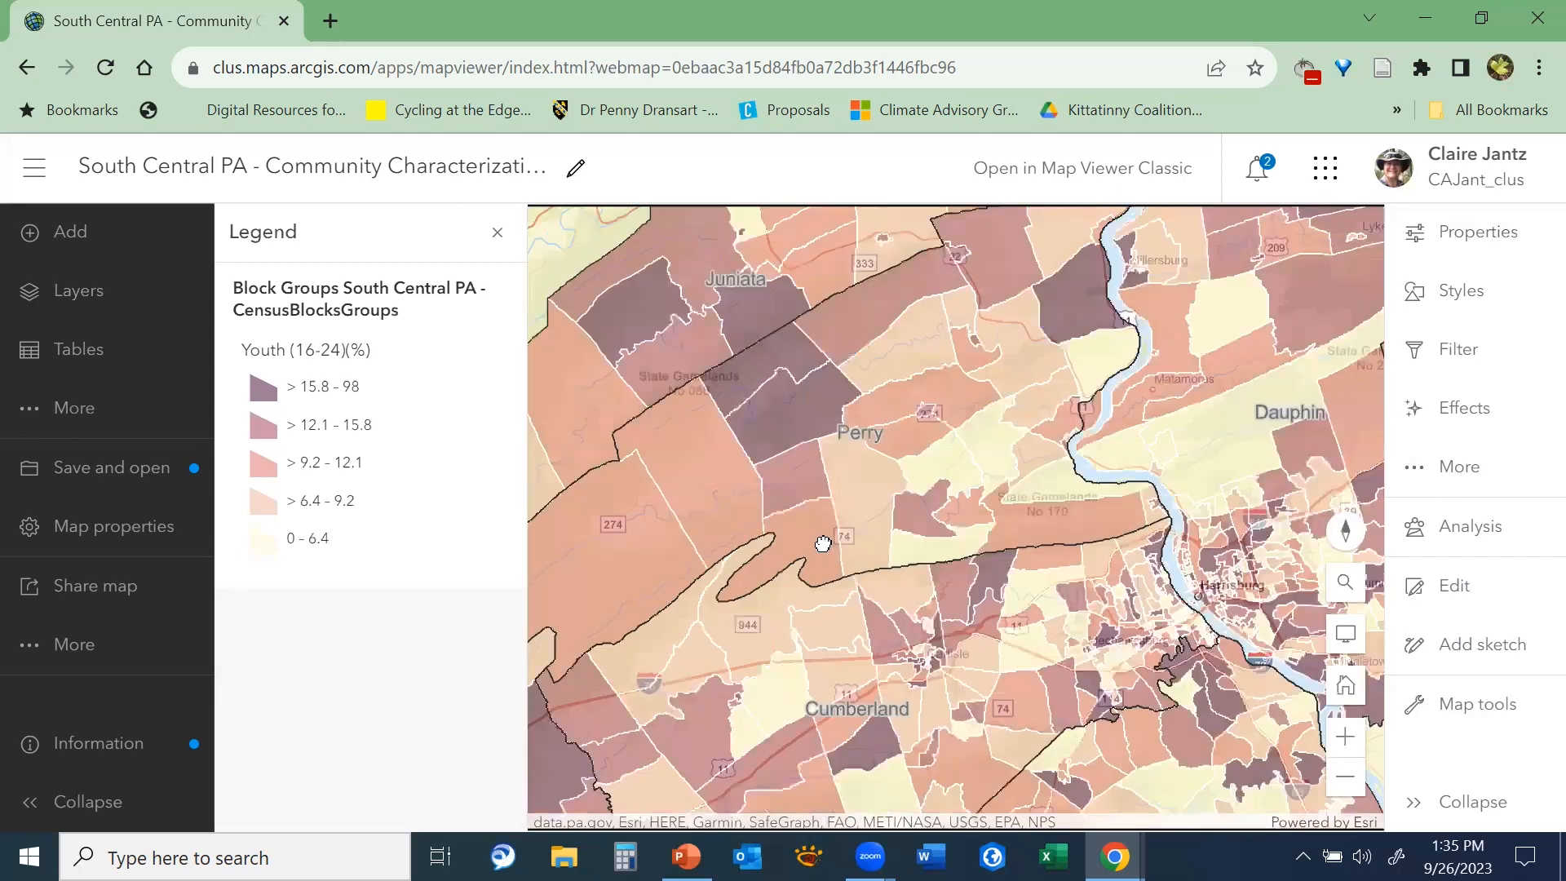
left_click_drag(1014, 558, 844, 595)
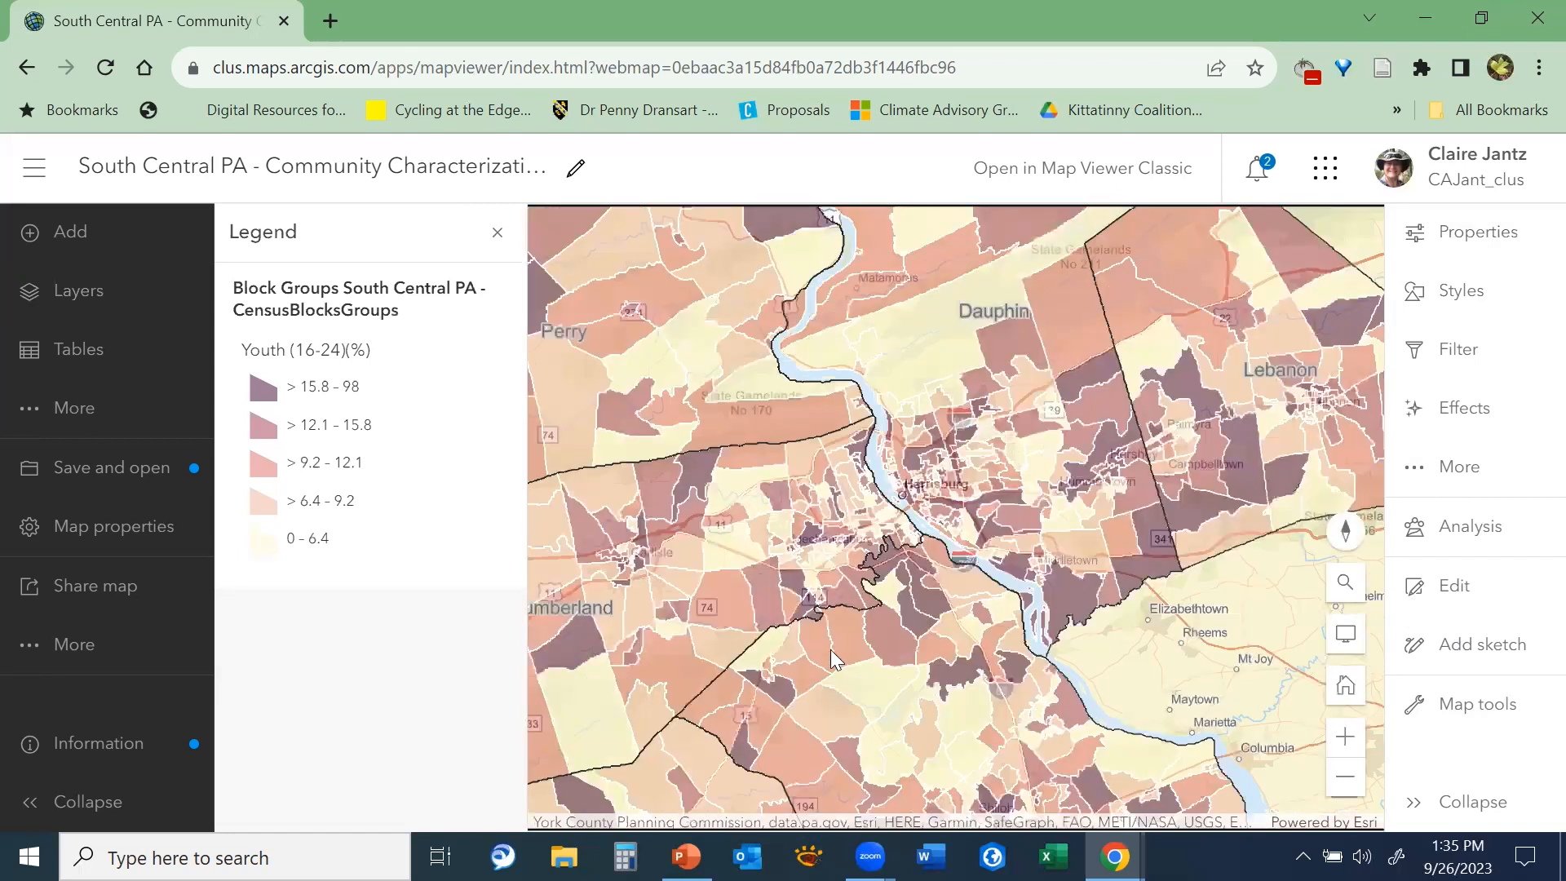
left_click_drag(844, 534, 845, 499)
left_click_drag(860, 565, 887, 487)
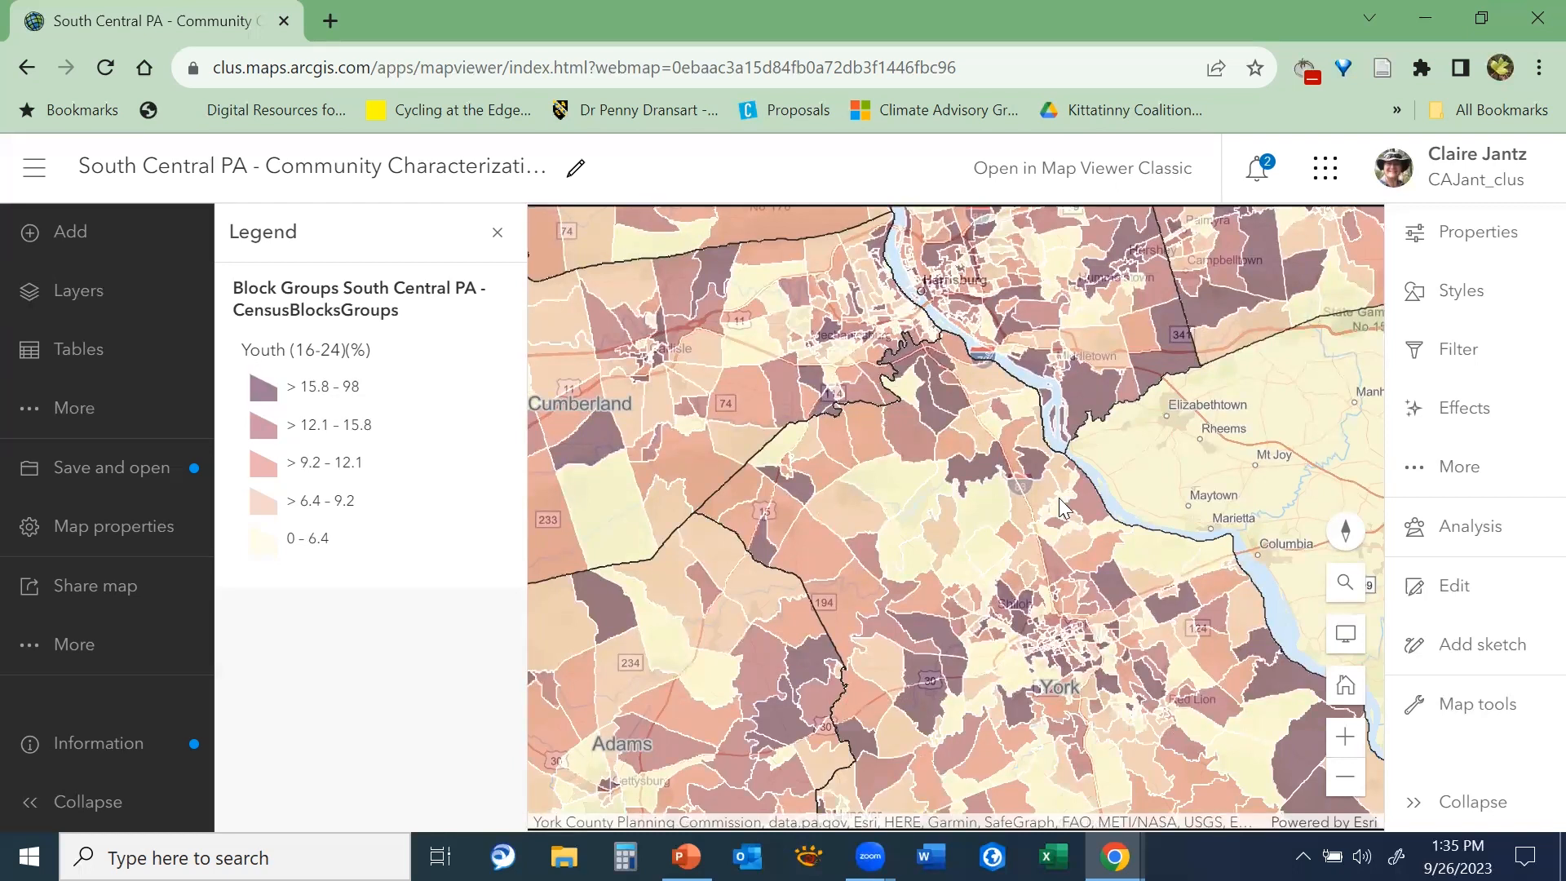
Examine western Cumberland and Franklin counties and view the indices pop-up of the dark block group north of Letterkenny Army Depot
left_click_drag(787, 472, 1169, 536)
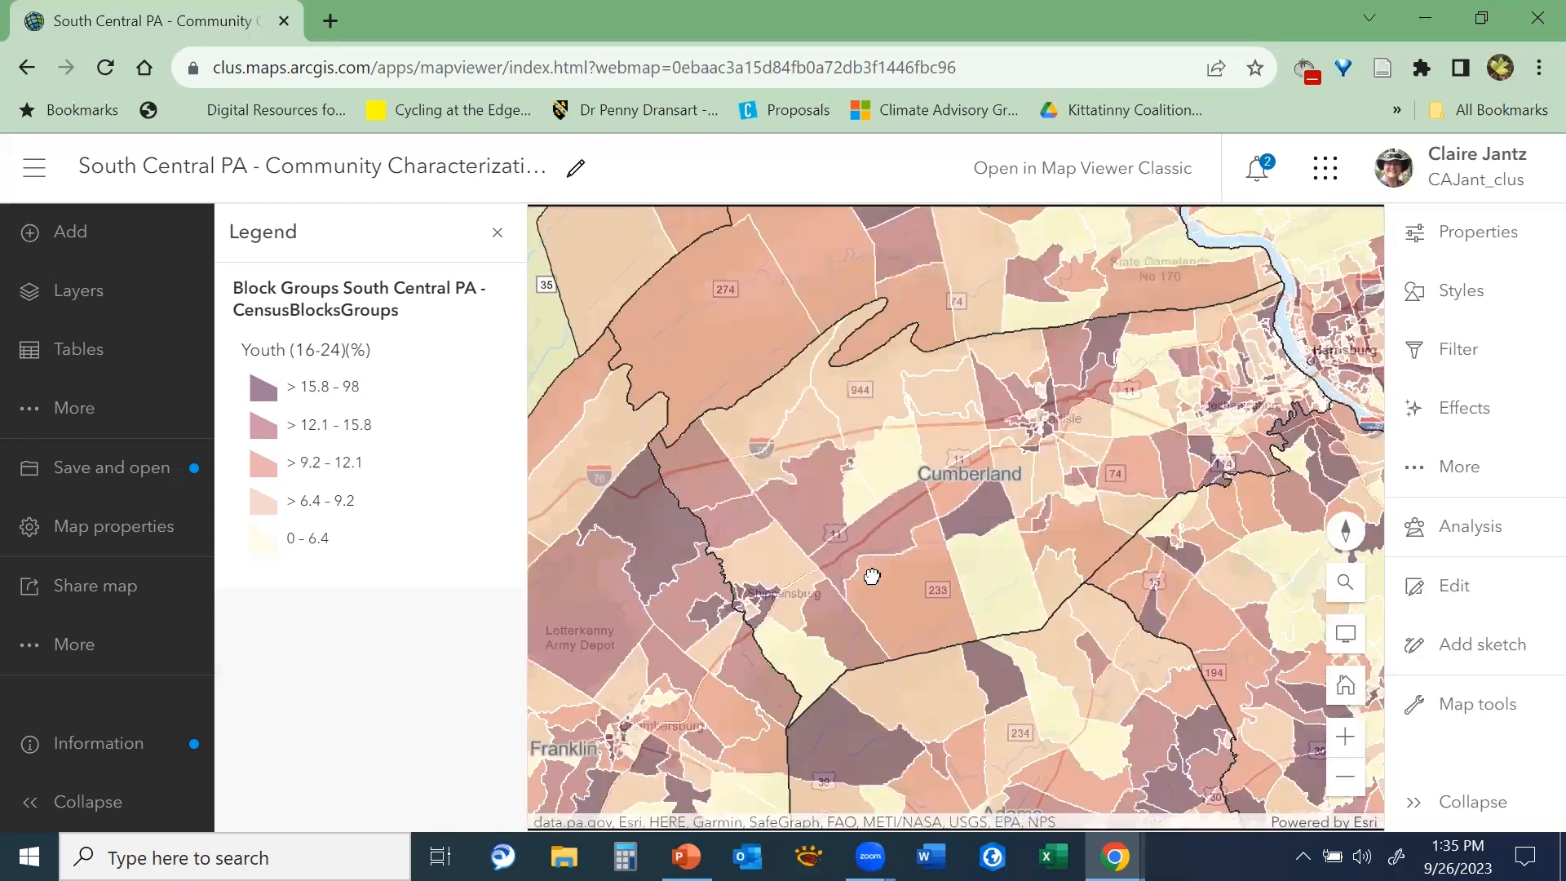
left_click_drag(872, 576, 872, 610)
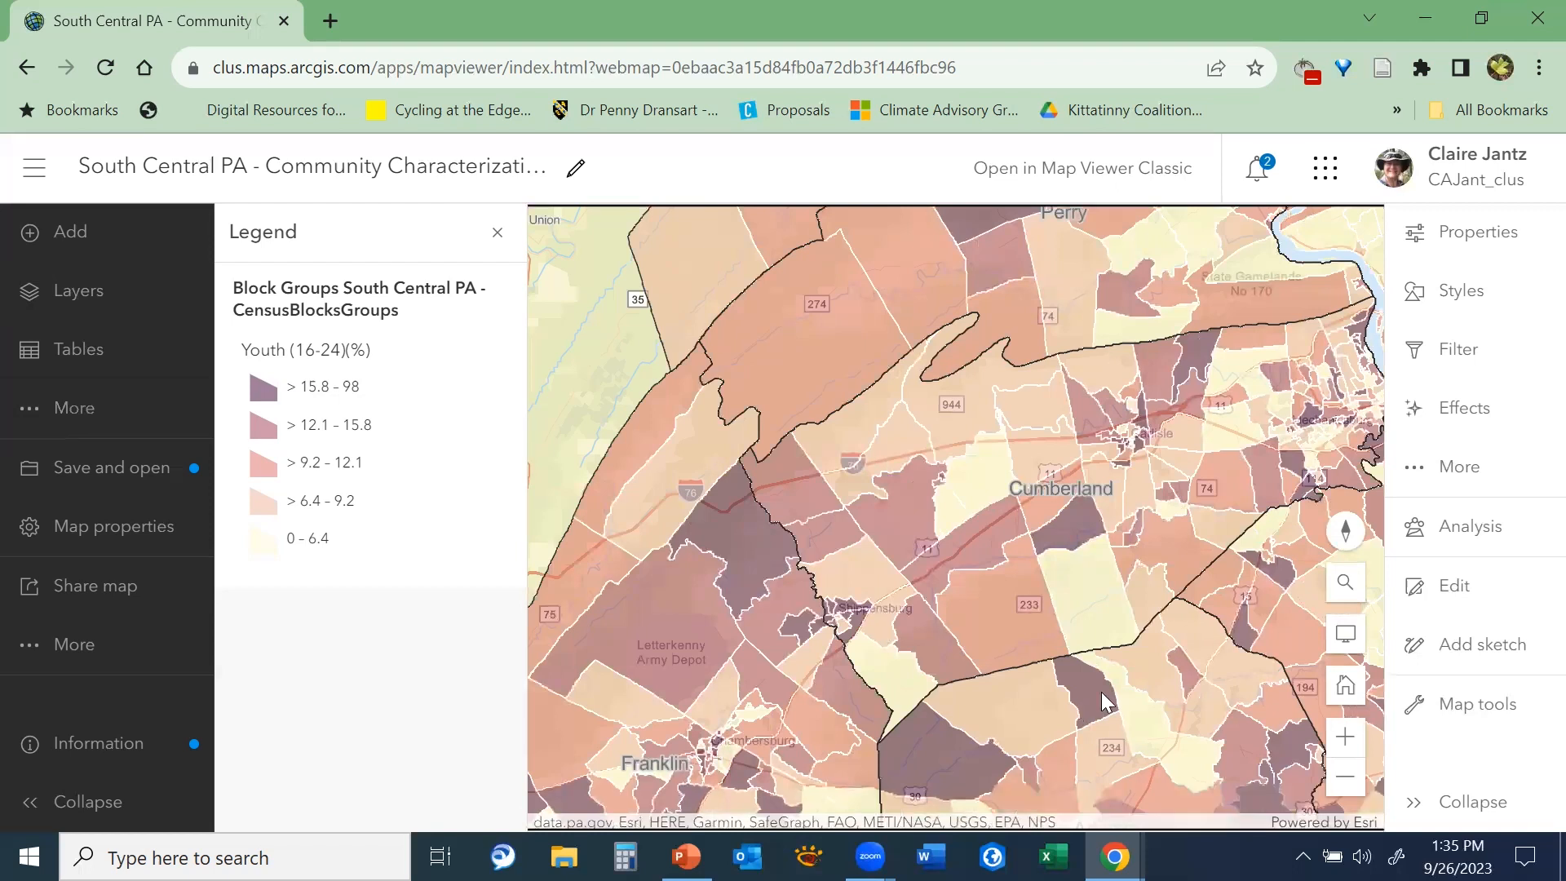
left_click(745, 549)
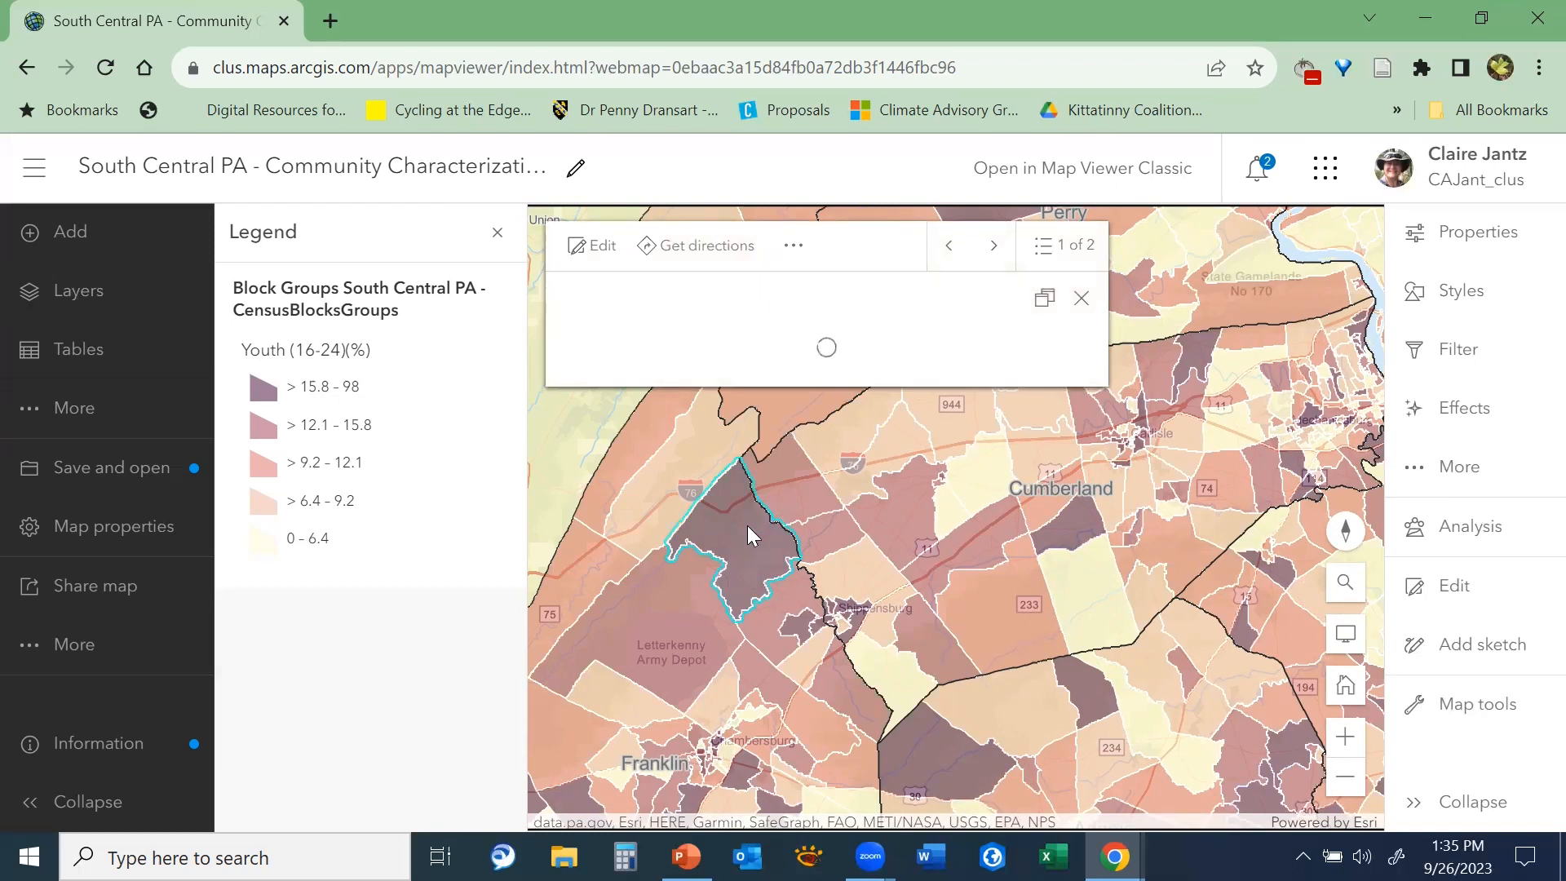
left_click_drag(1081, 385, 1080, 574)
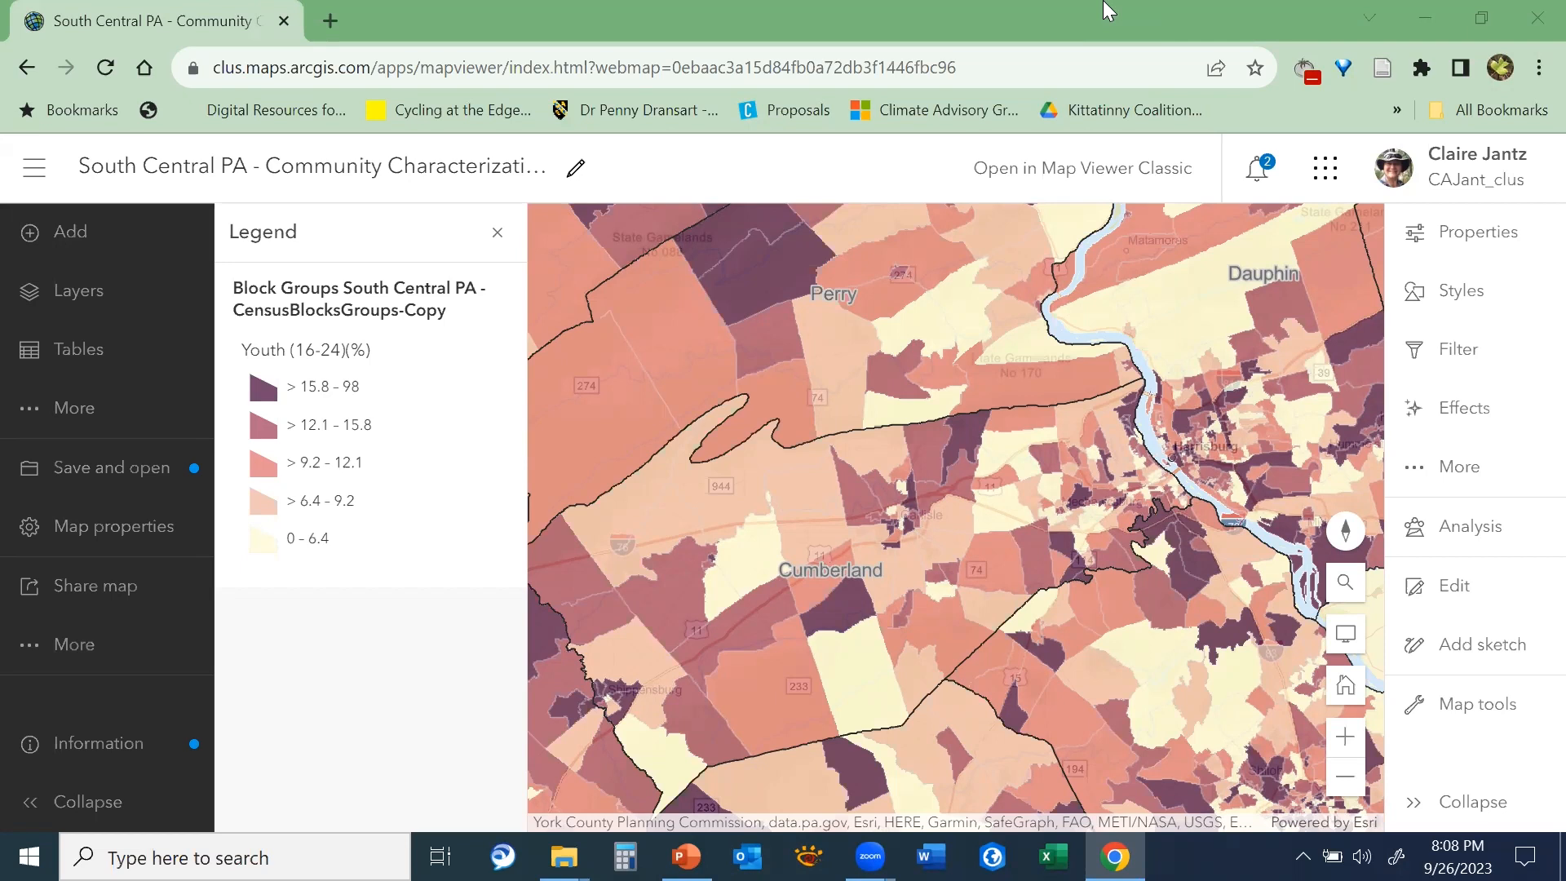
Start a filter on the CensusBlocksGroups-Copy layer with an expression on the Total Population field
left_click_drag(1175, 538, 942, 549)
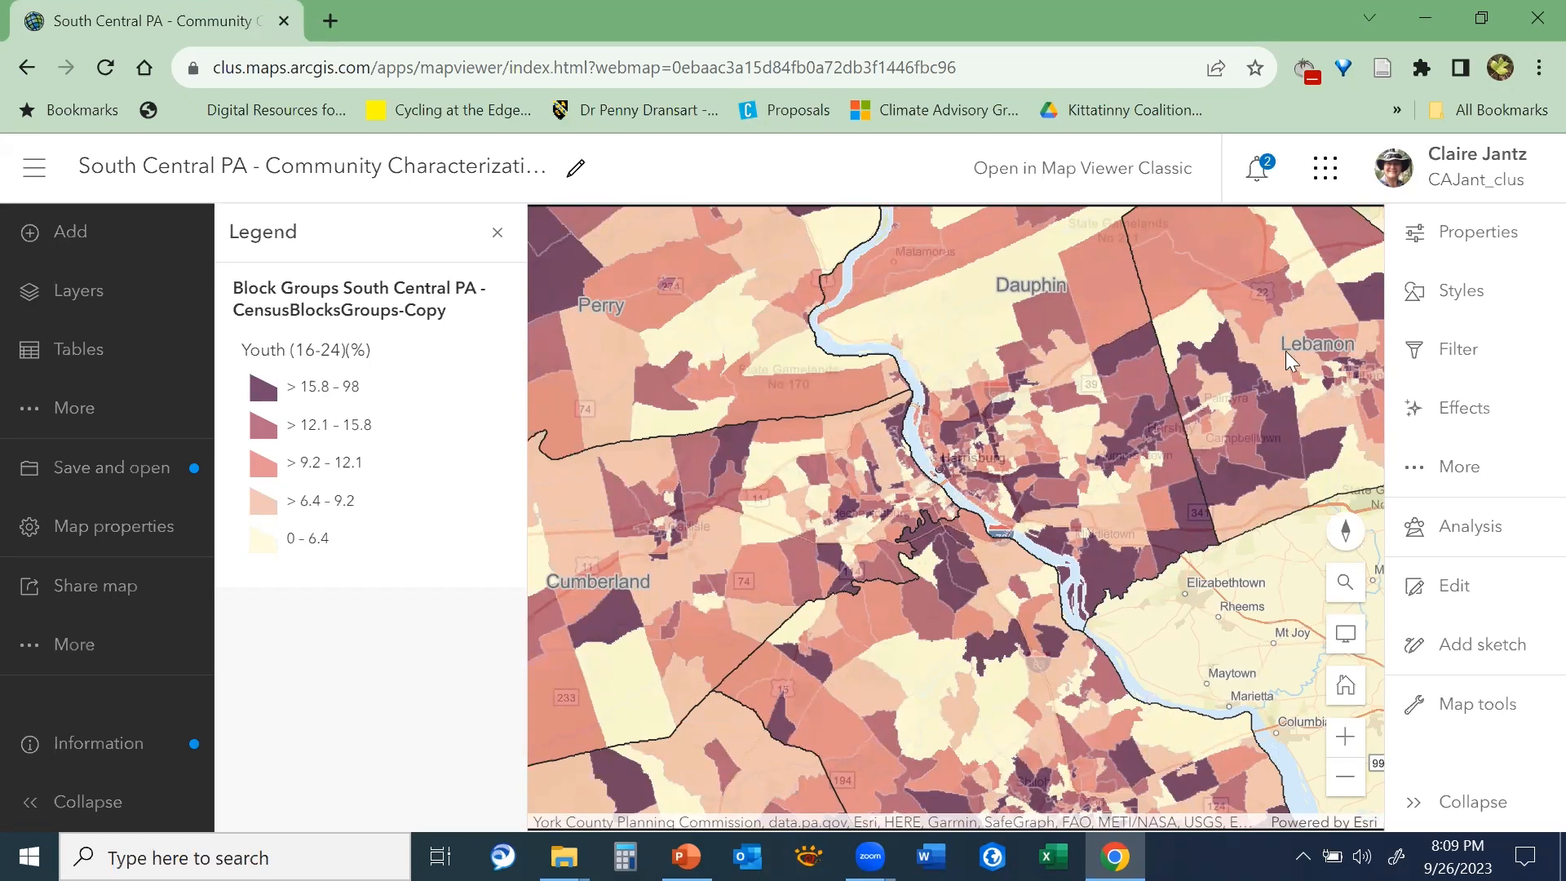
left_click(1463, 353)
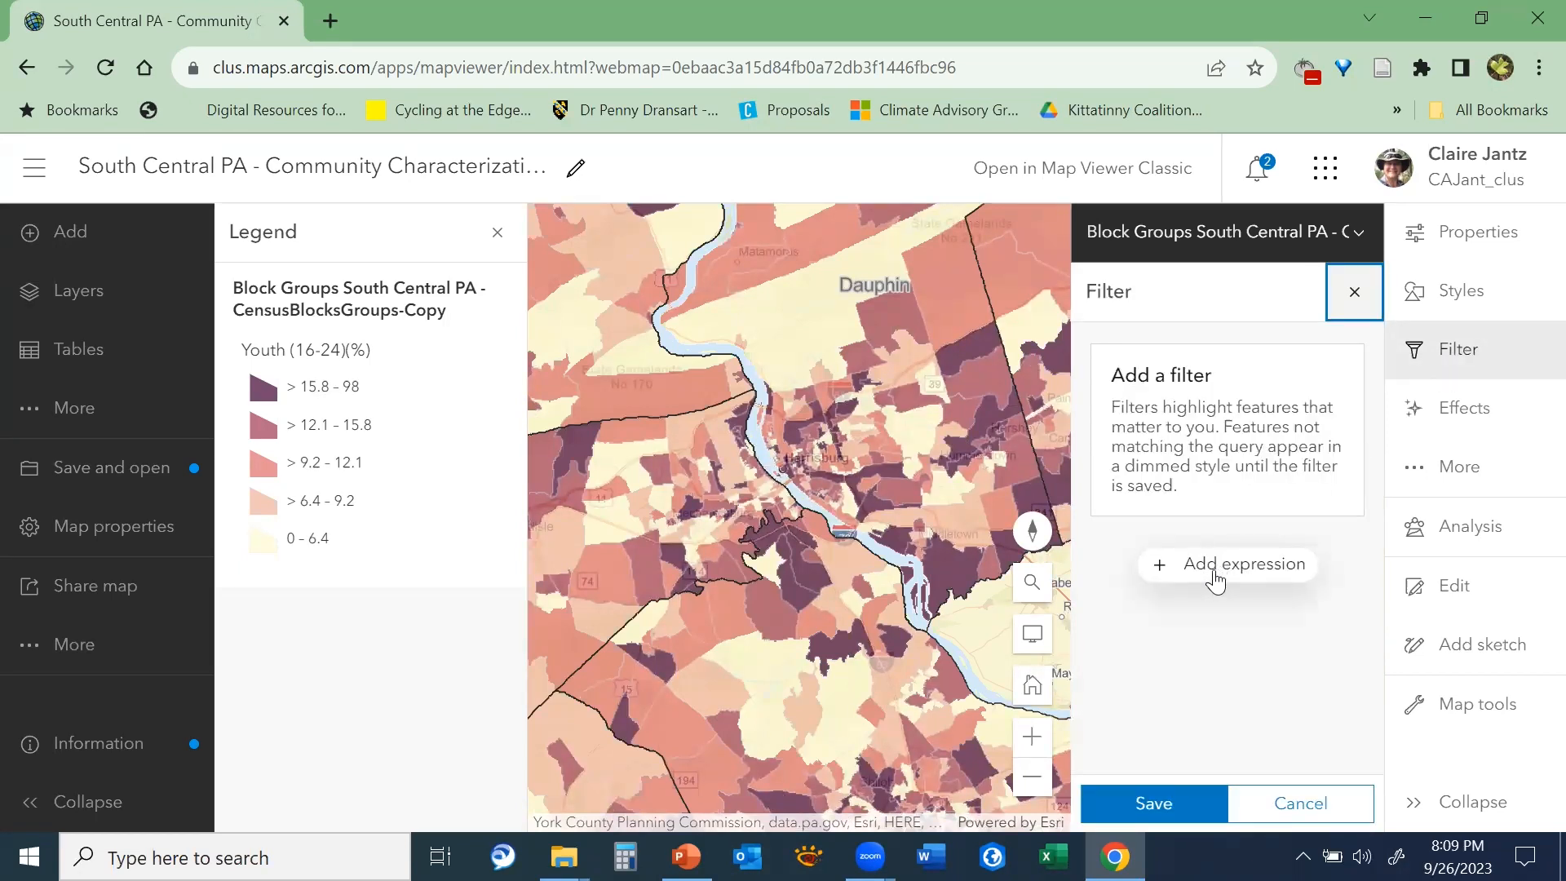
left_click(1215, 581)
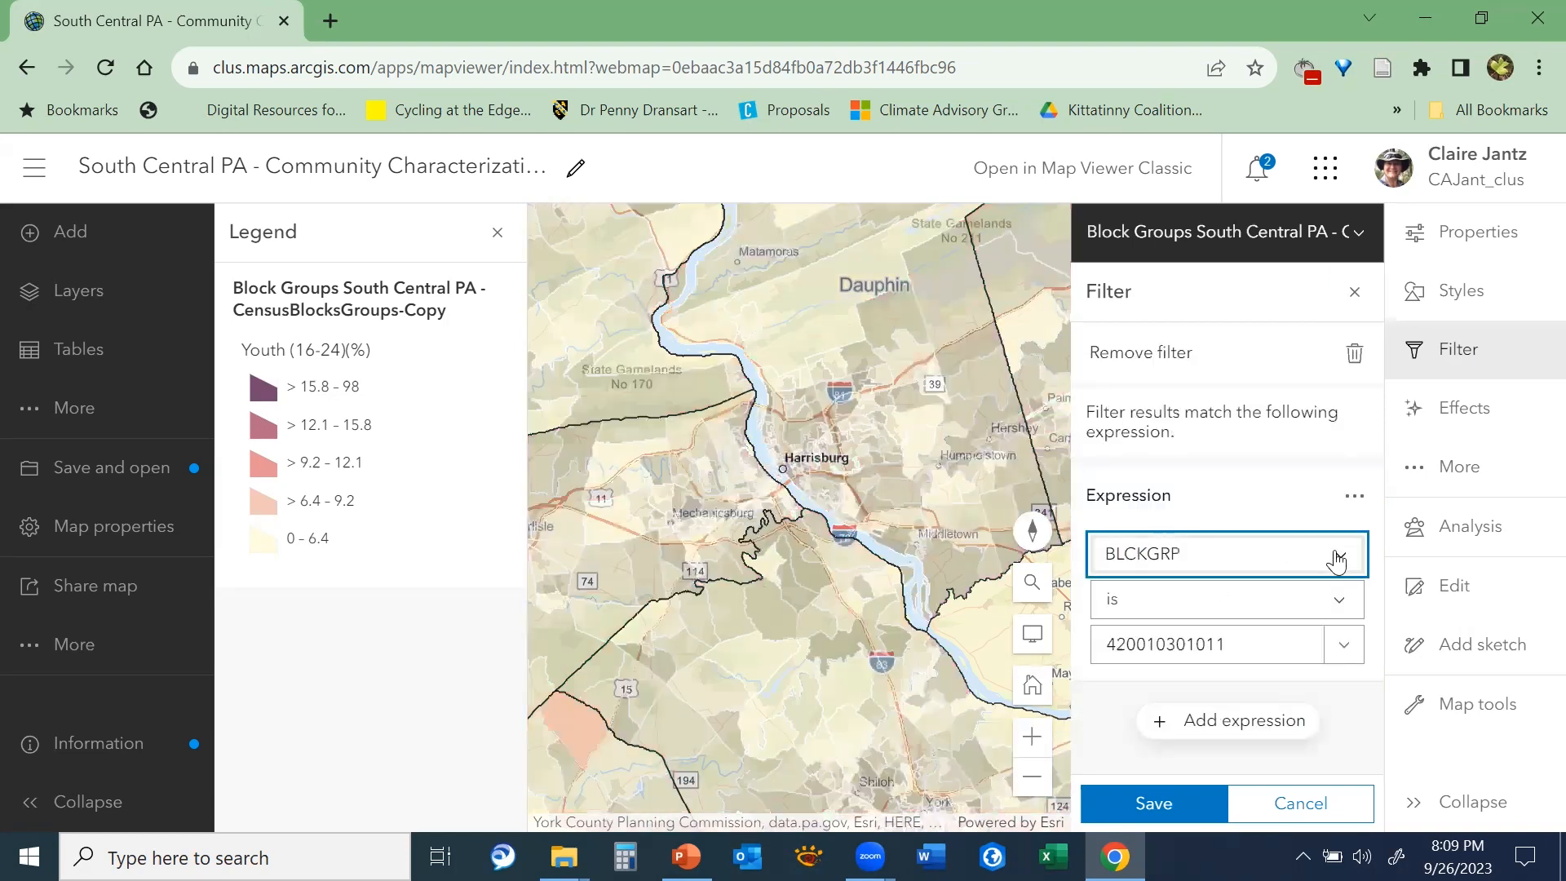
left_click(1341, 560)
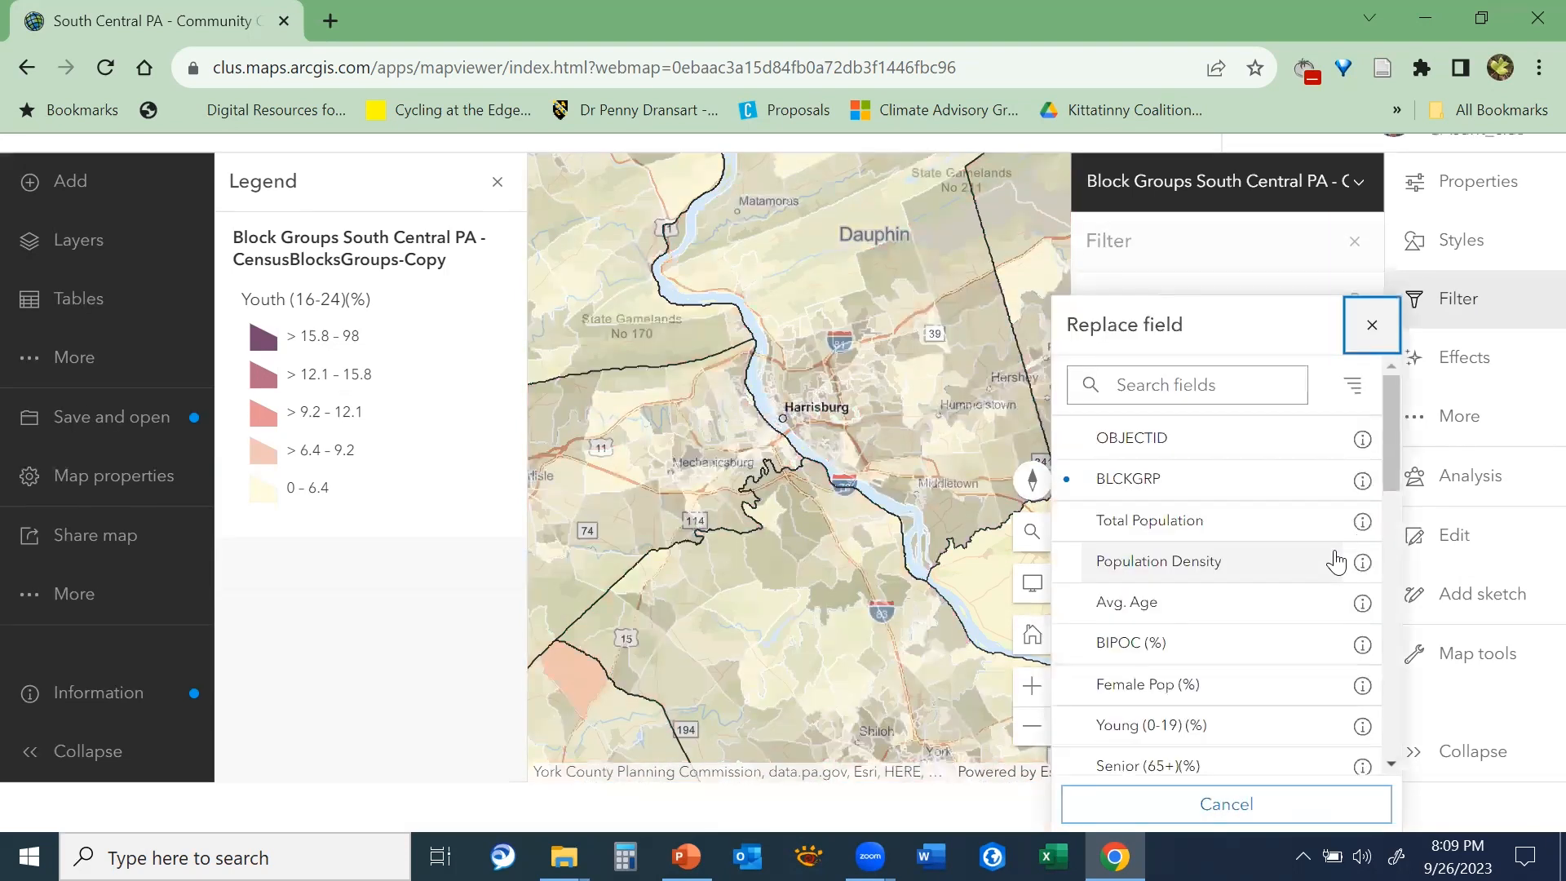
left_click(1149, 526)
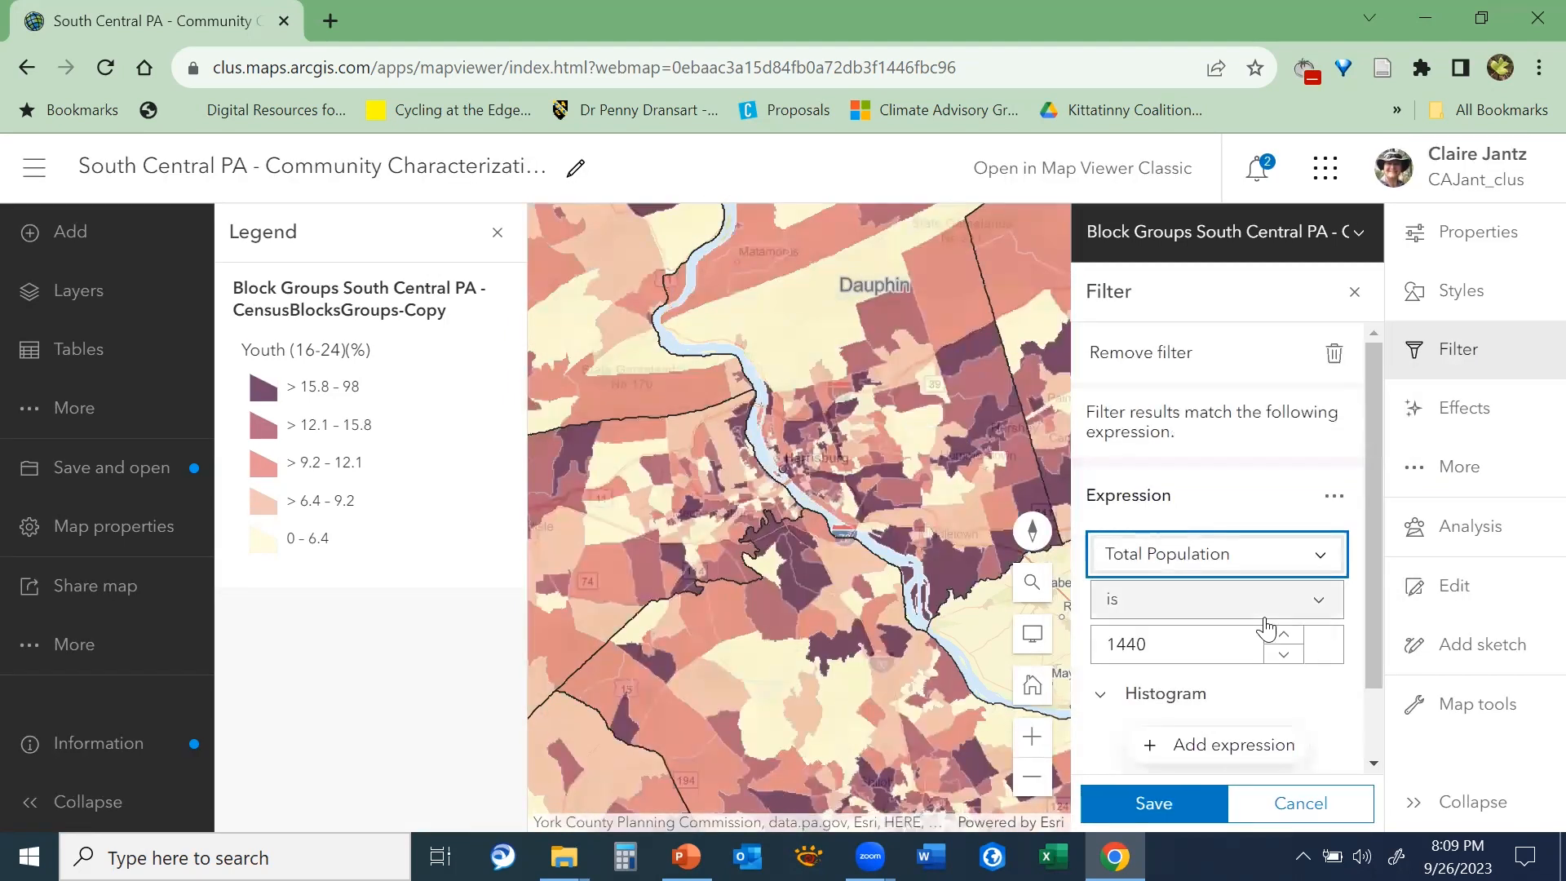
Set the Total Population condition to "is at least" 2500 and save the filter
left_click(1275, 607)
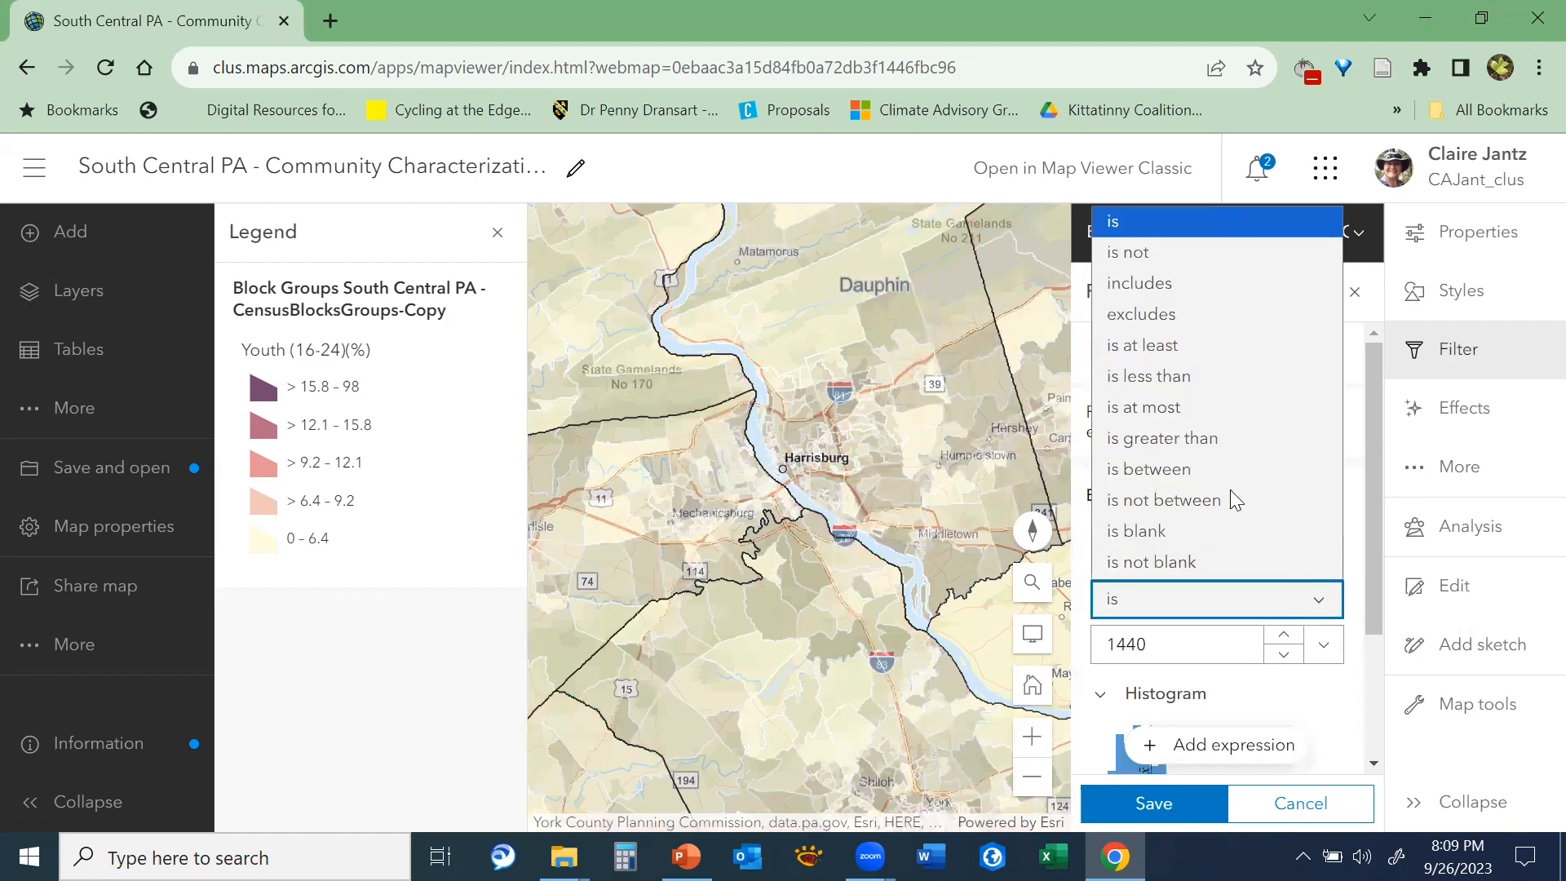
left_click(1135, 346)
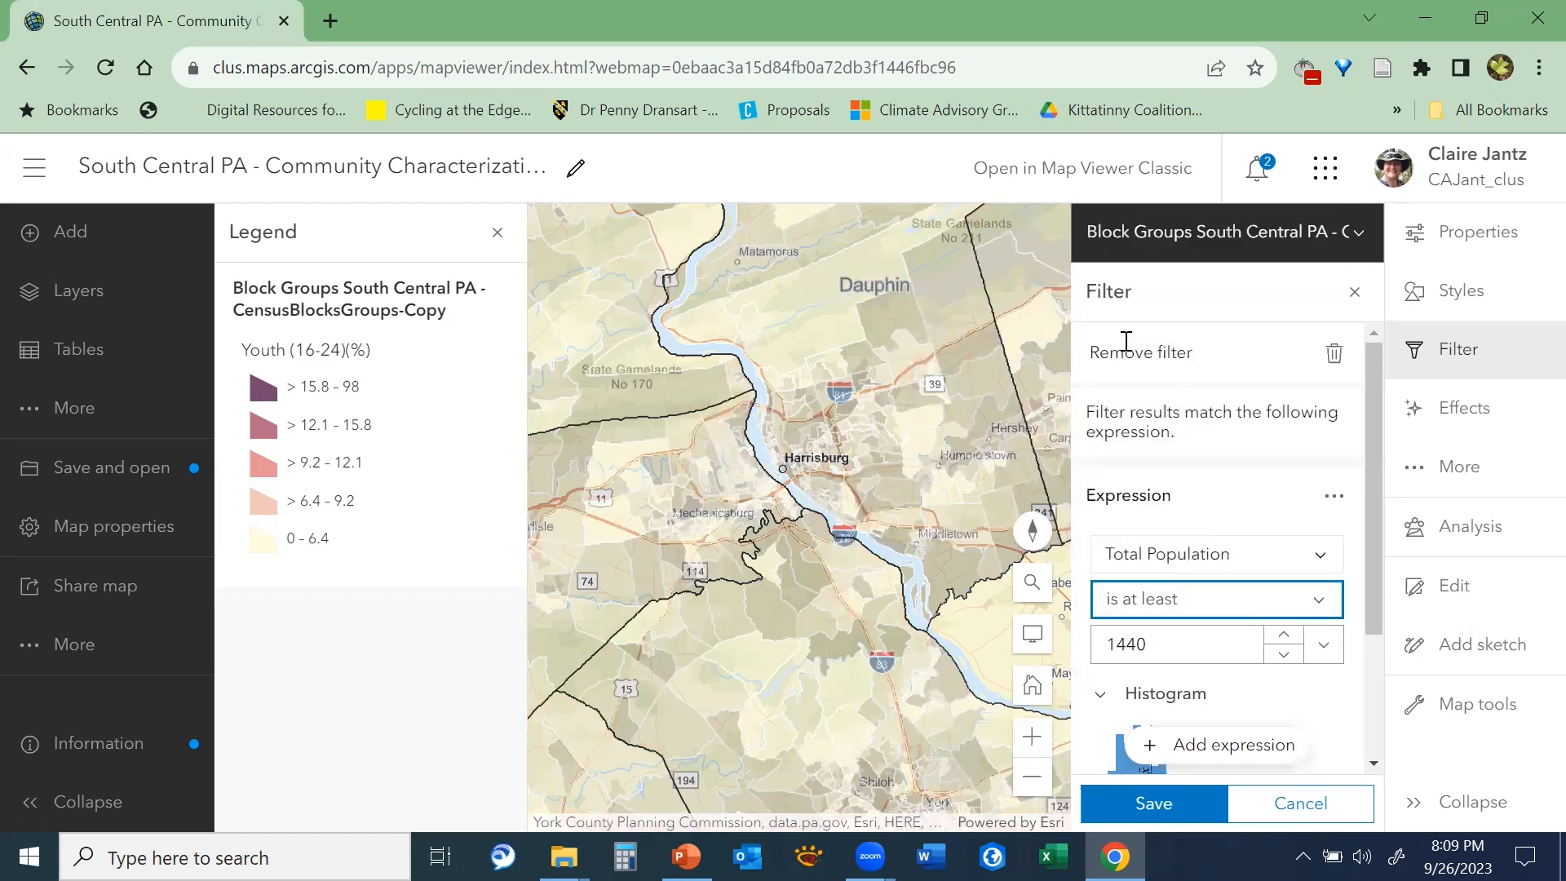
double_click(1105, 640)
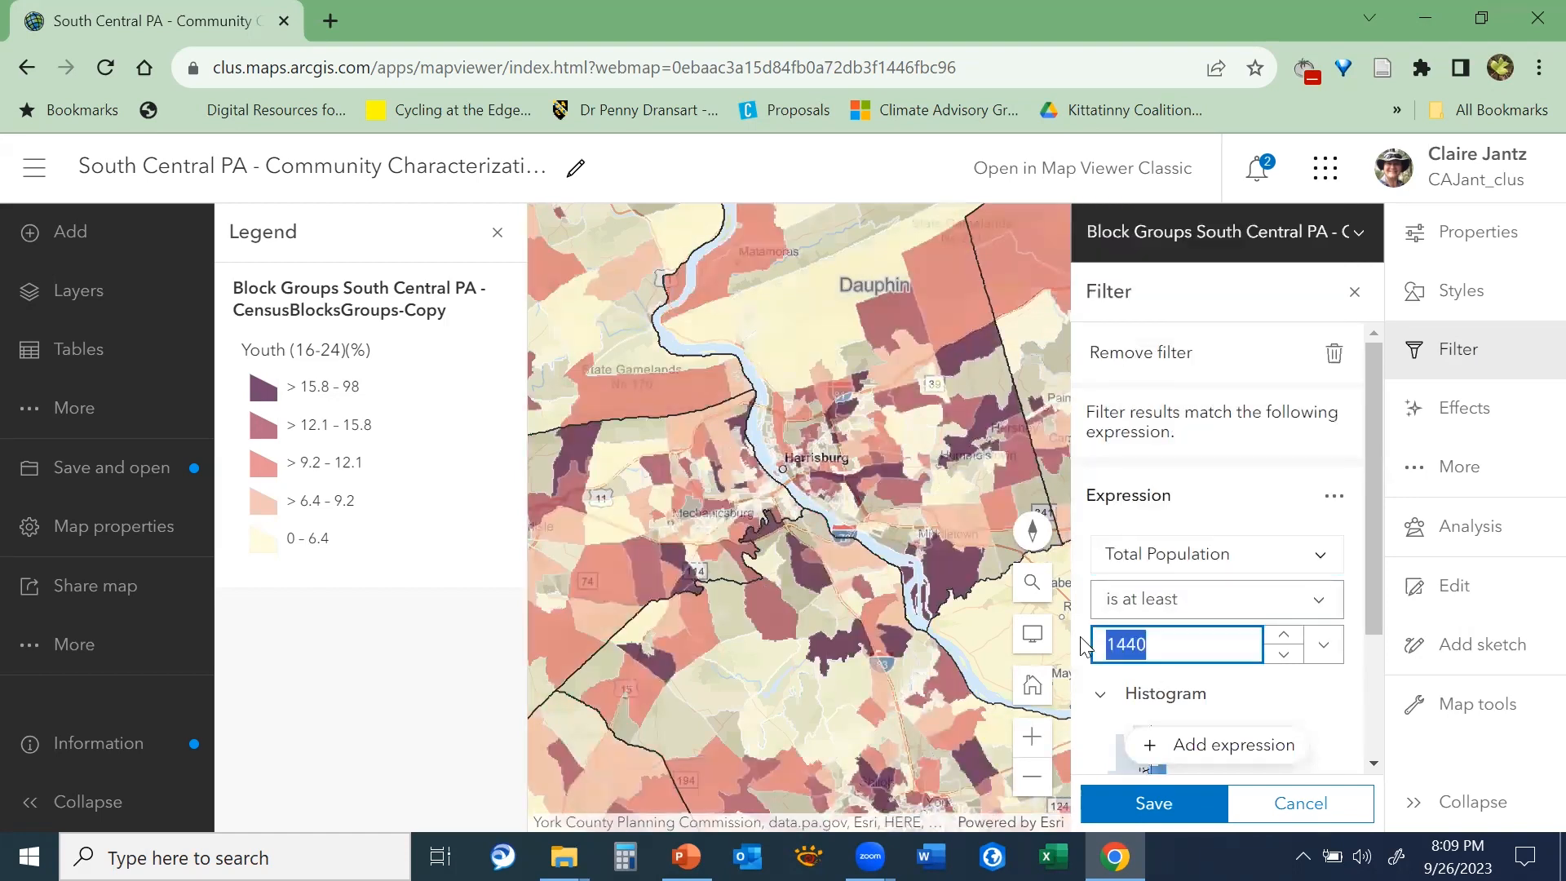
type("2500")
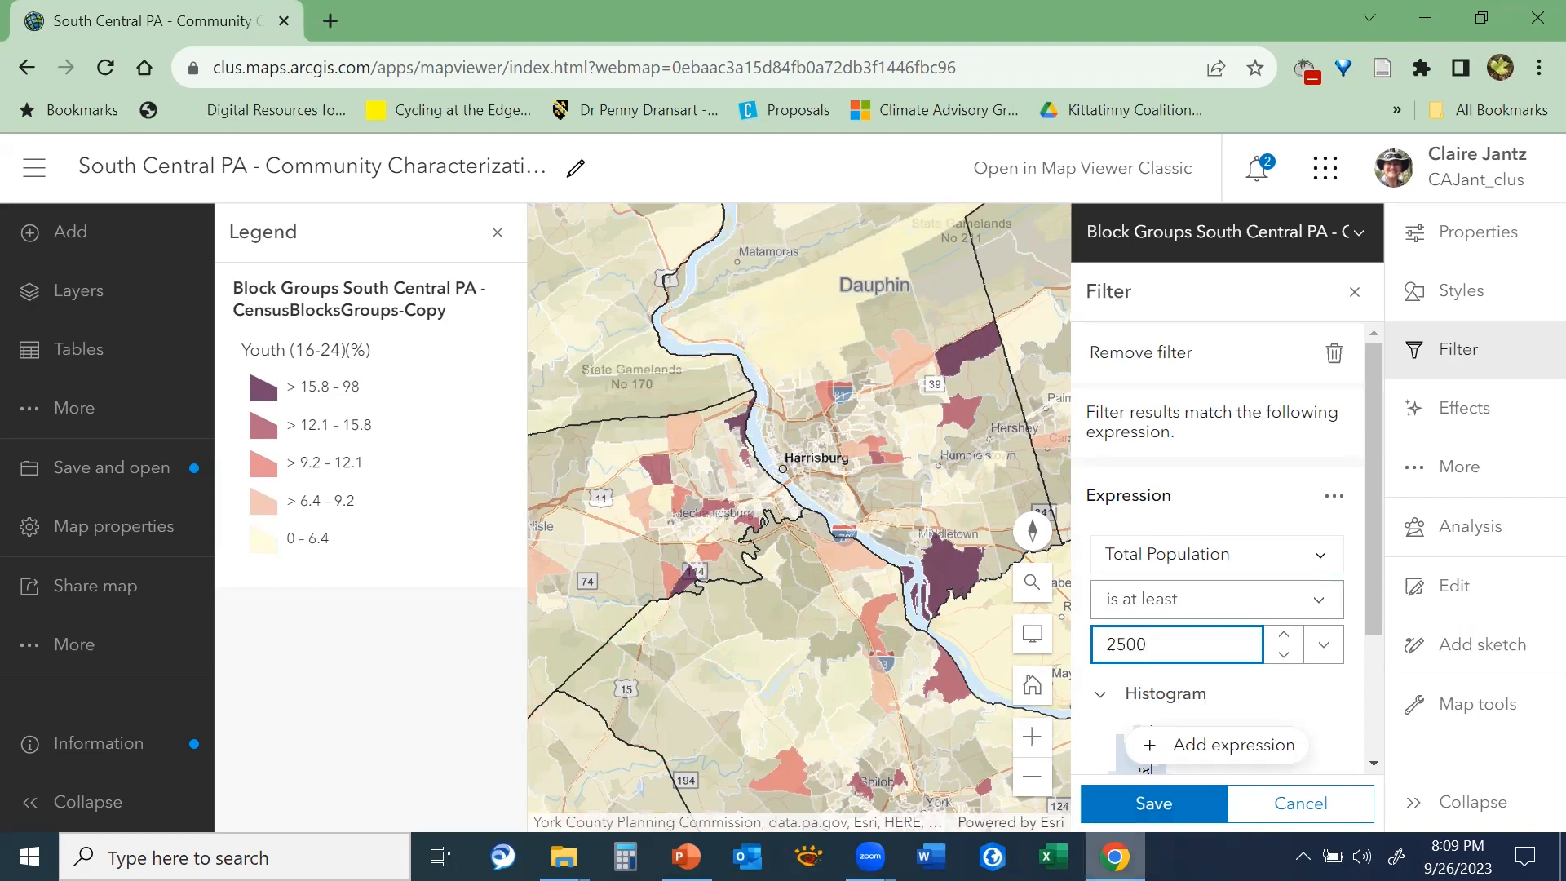
left_click(1141, 805)
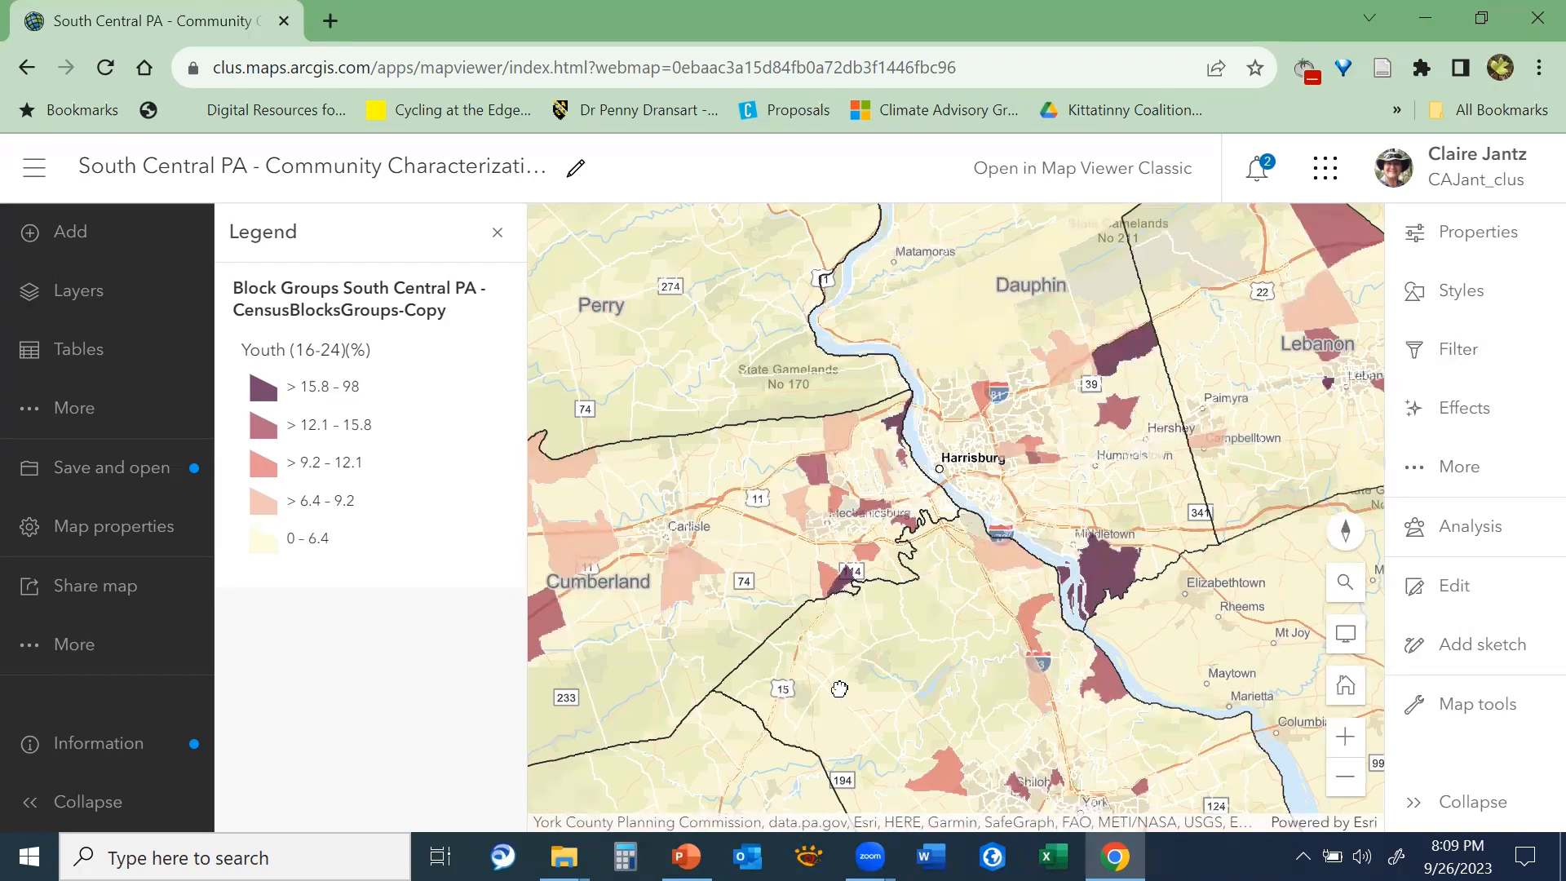
Examine the filtered block groups around York, view the indices pop-up of the dark block group just southeast of York, and close it
left_click_drag(848, 600, 905, 654)
left_click_drag(1209, 569, 1020, 408)
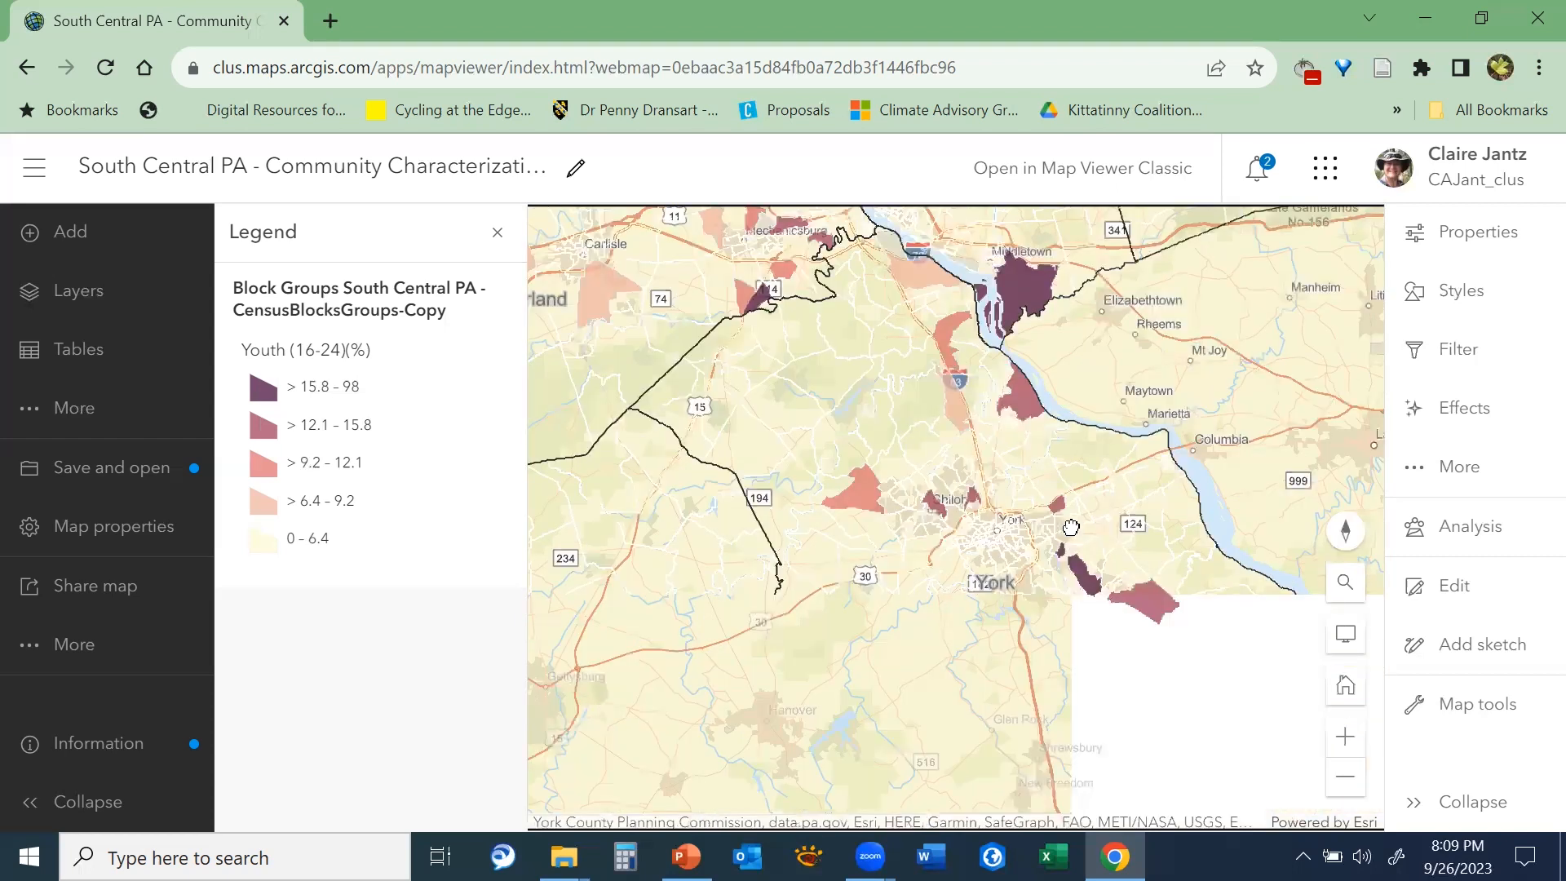
left_click_drag(1070, 527, 1035, 476)
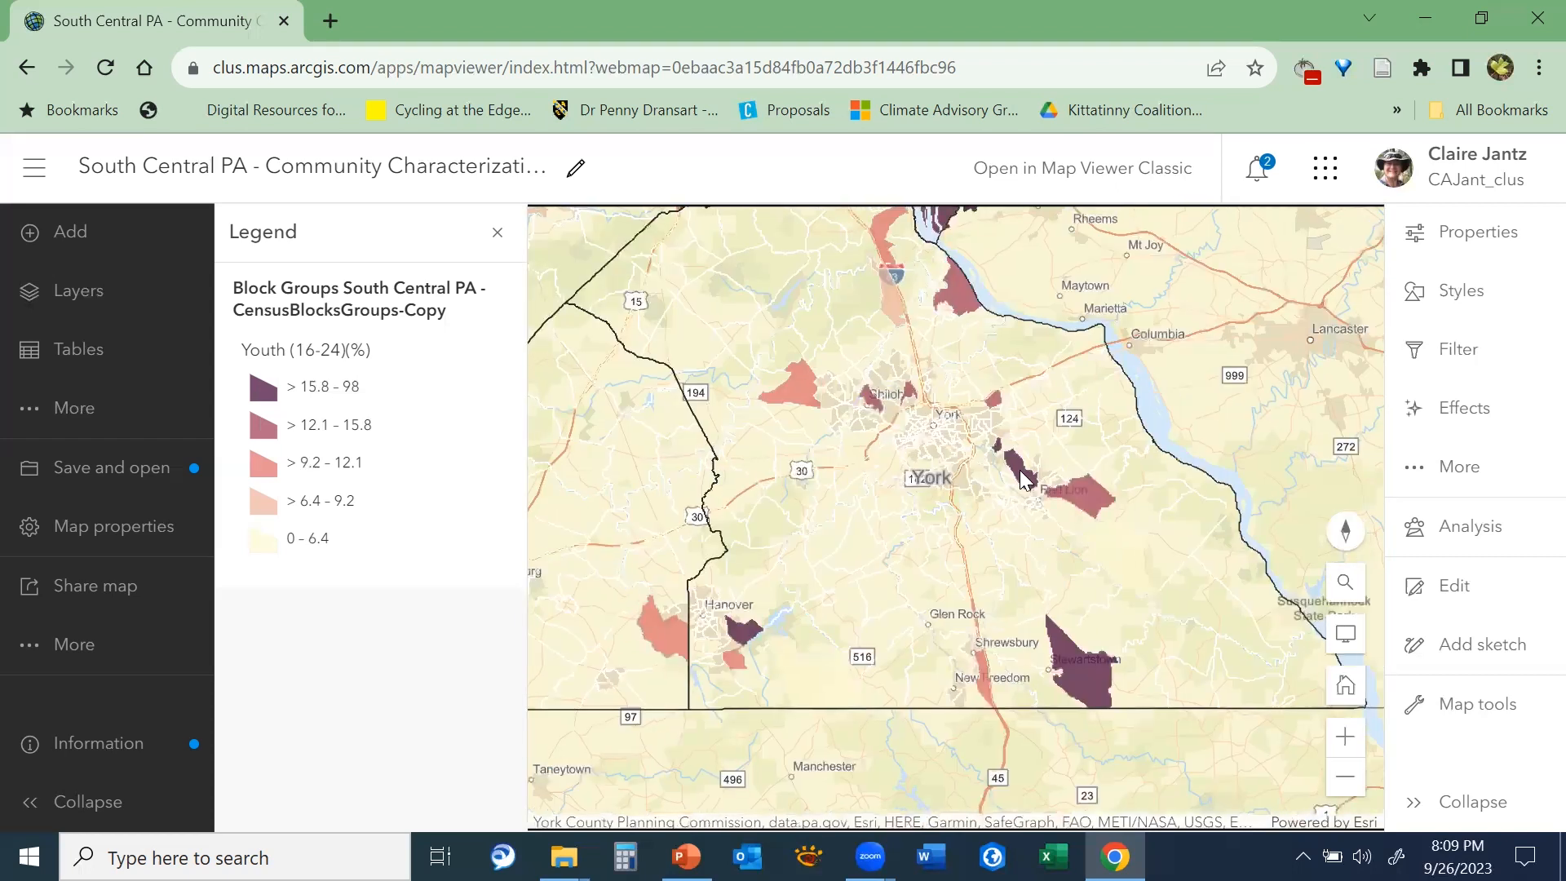
left_click(1022, 477)
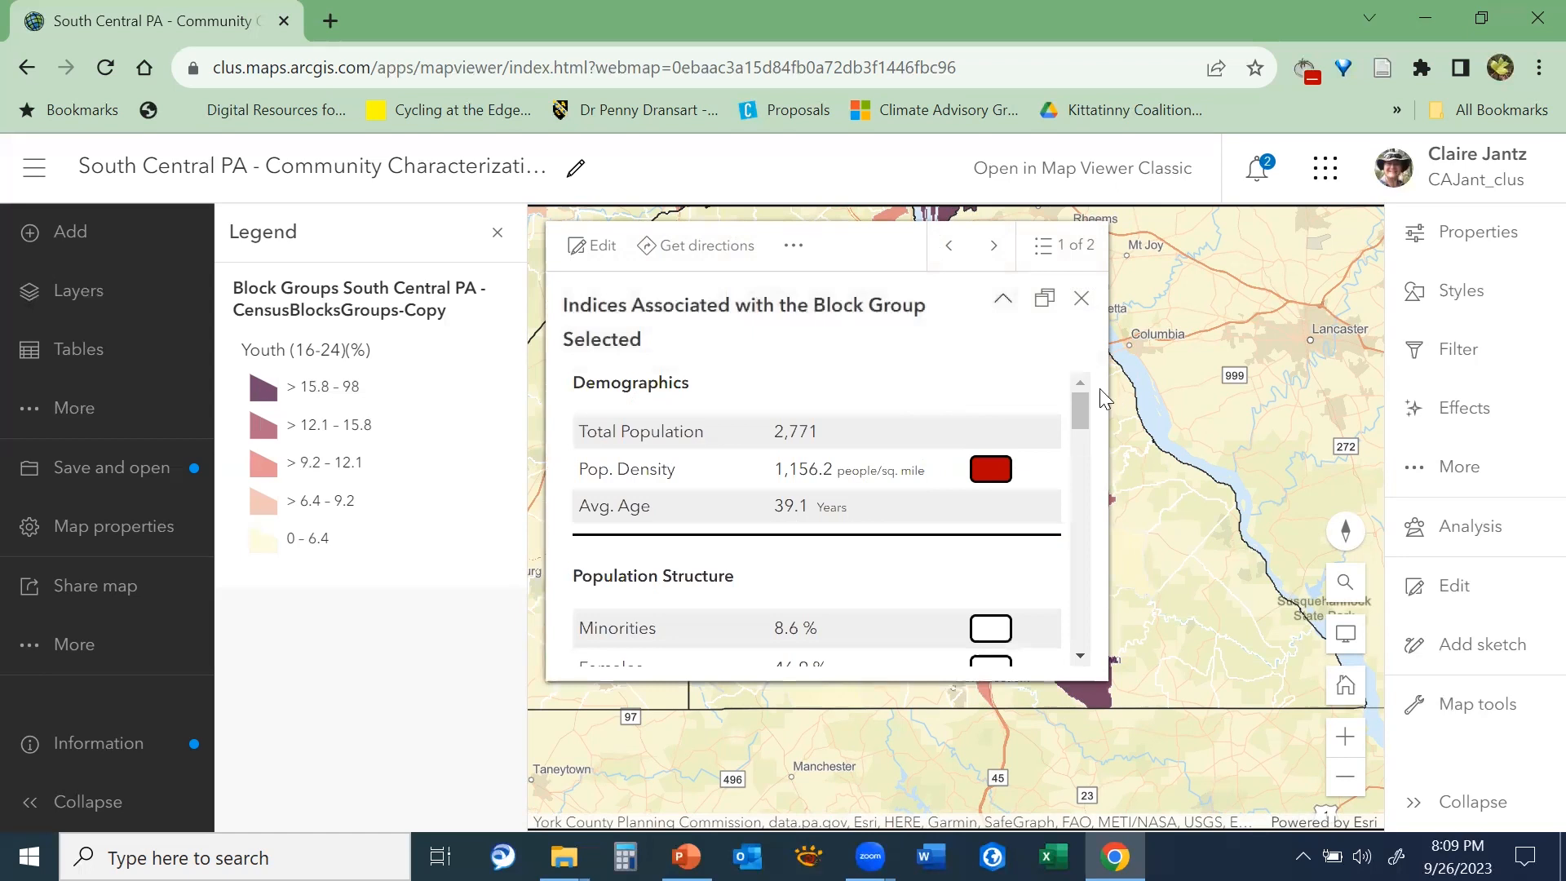
left_click_drag(1085, 407, 1046, 407)
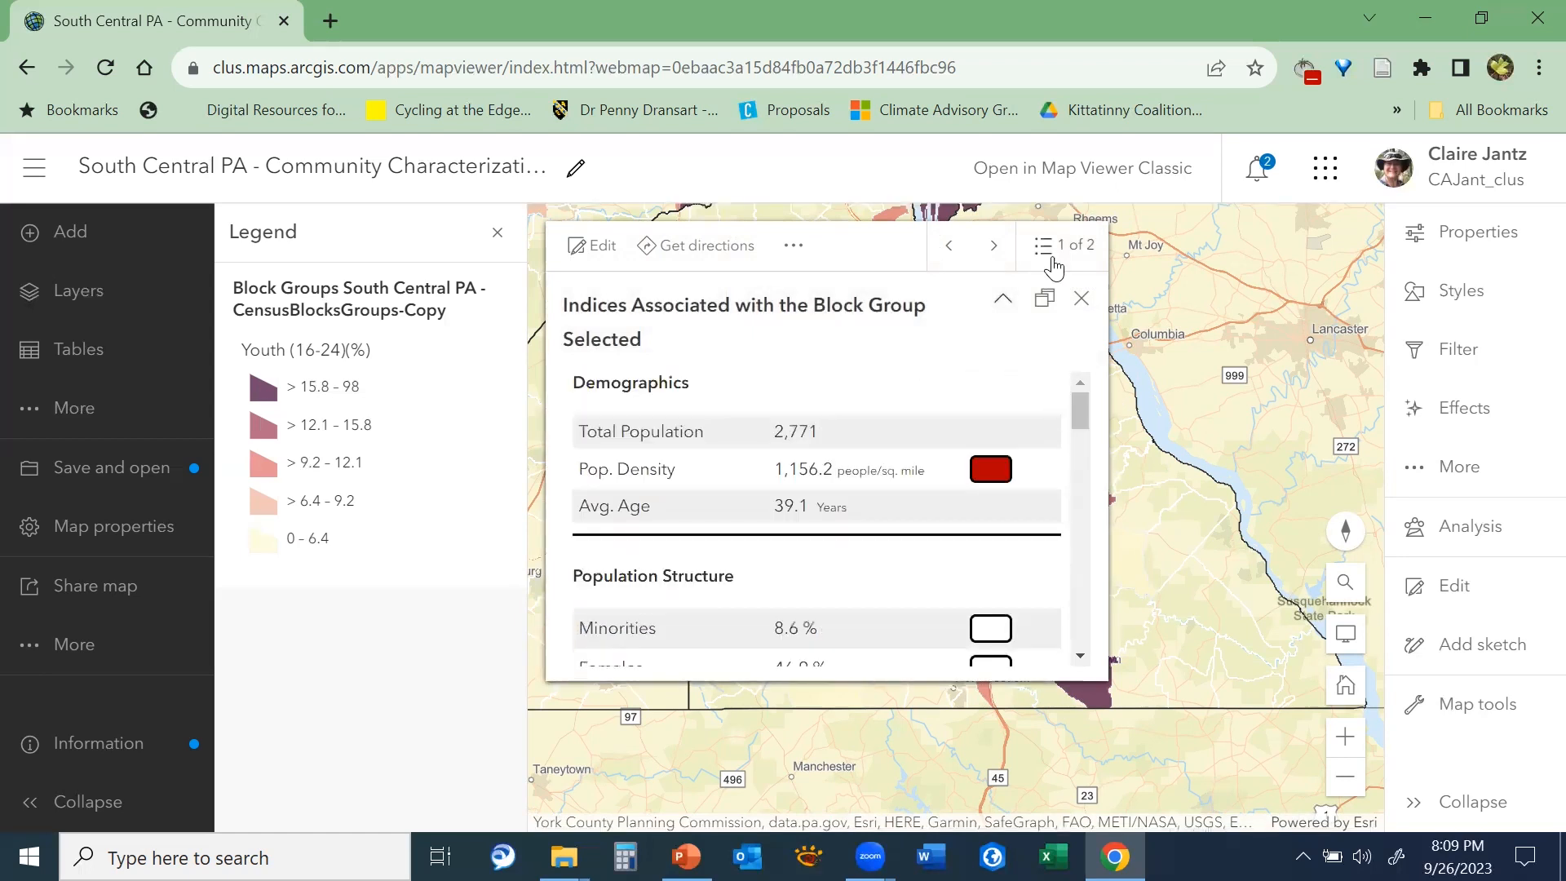
left_click(1082, 304)
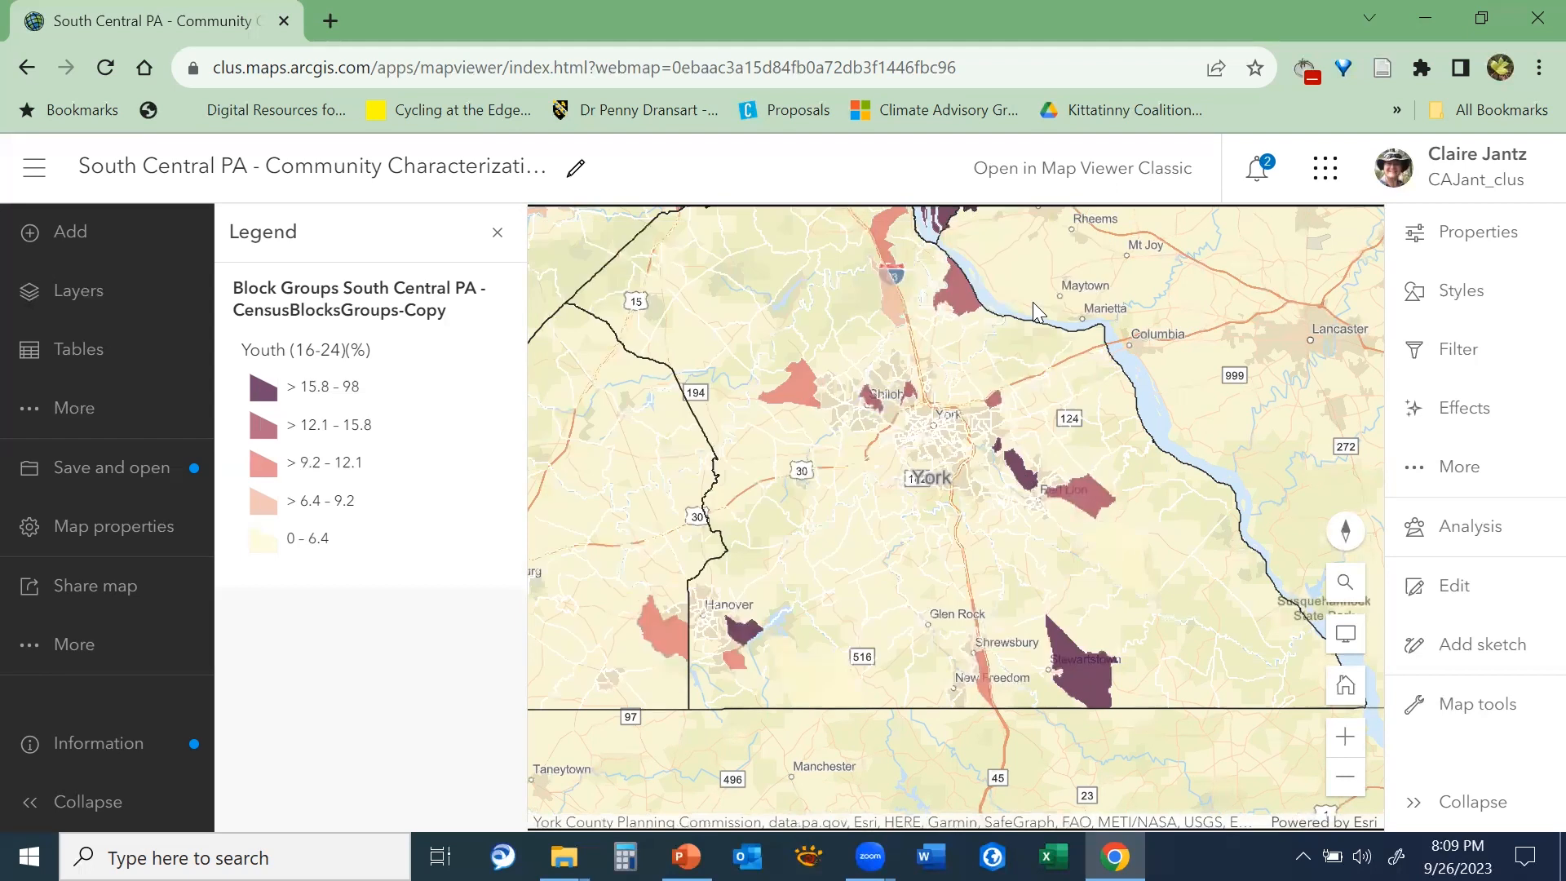
Expand the Transit Accessibility group in the layer list and briefly preview its Distance to Bus Stop layer on the map
left_click(96, 298)
left_click_drag(514, 458, 508, 595)
left_click(244, 620)
left_click_drag(519, 540, 513, 645)
scroll(426, 563, "up", 2)
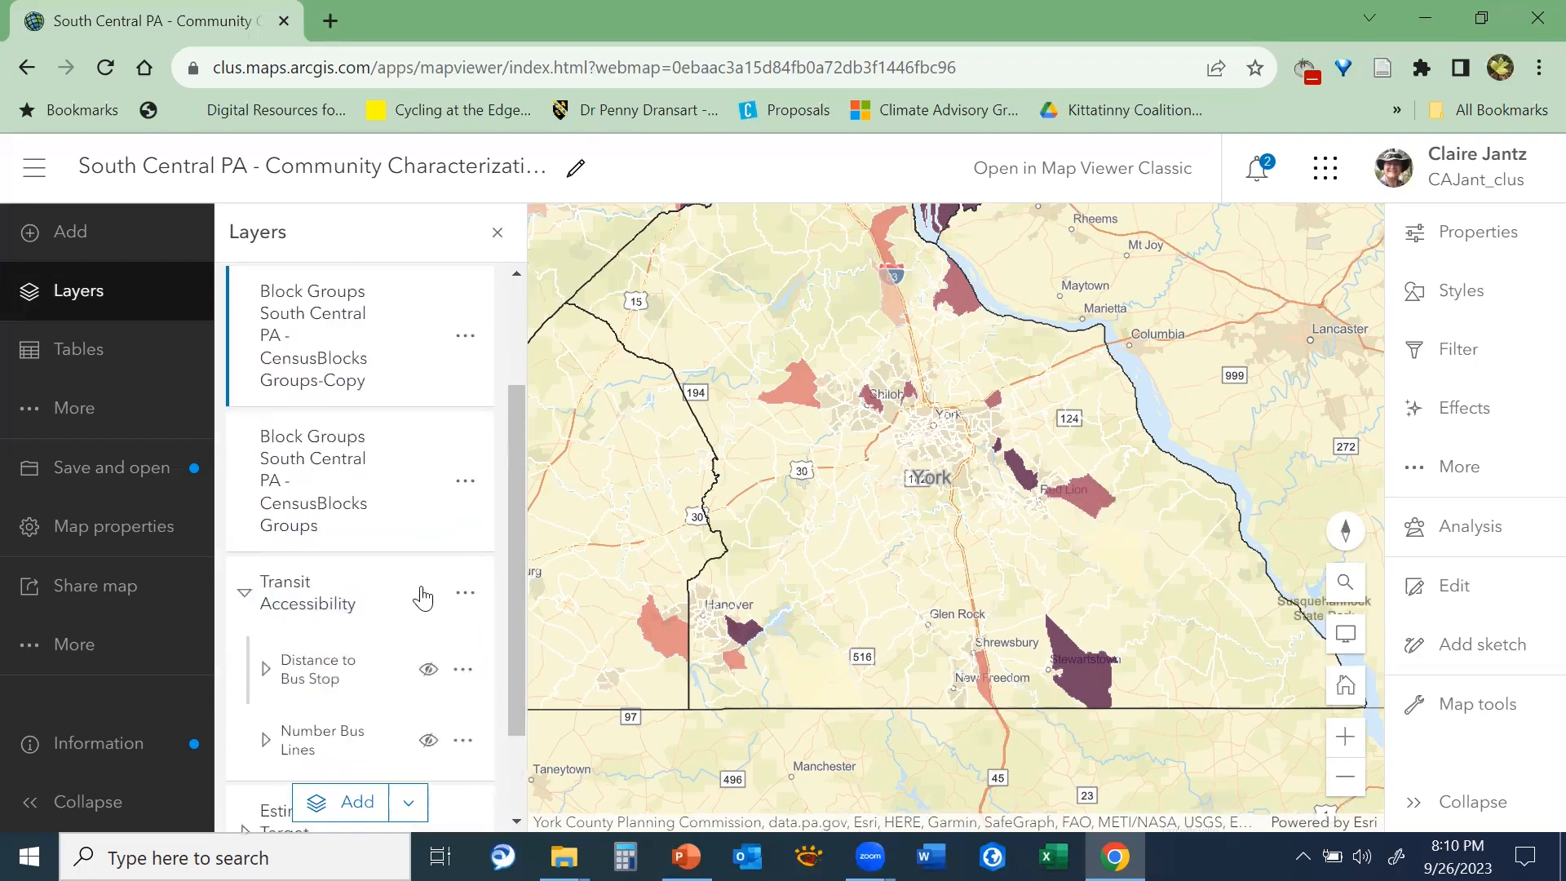
left_click(427, 669)
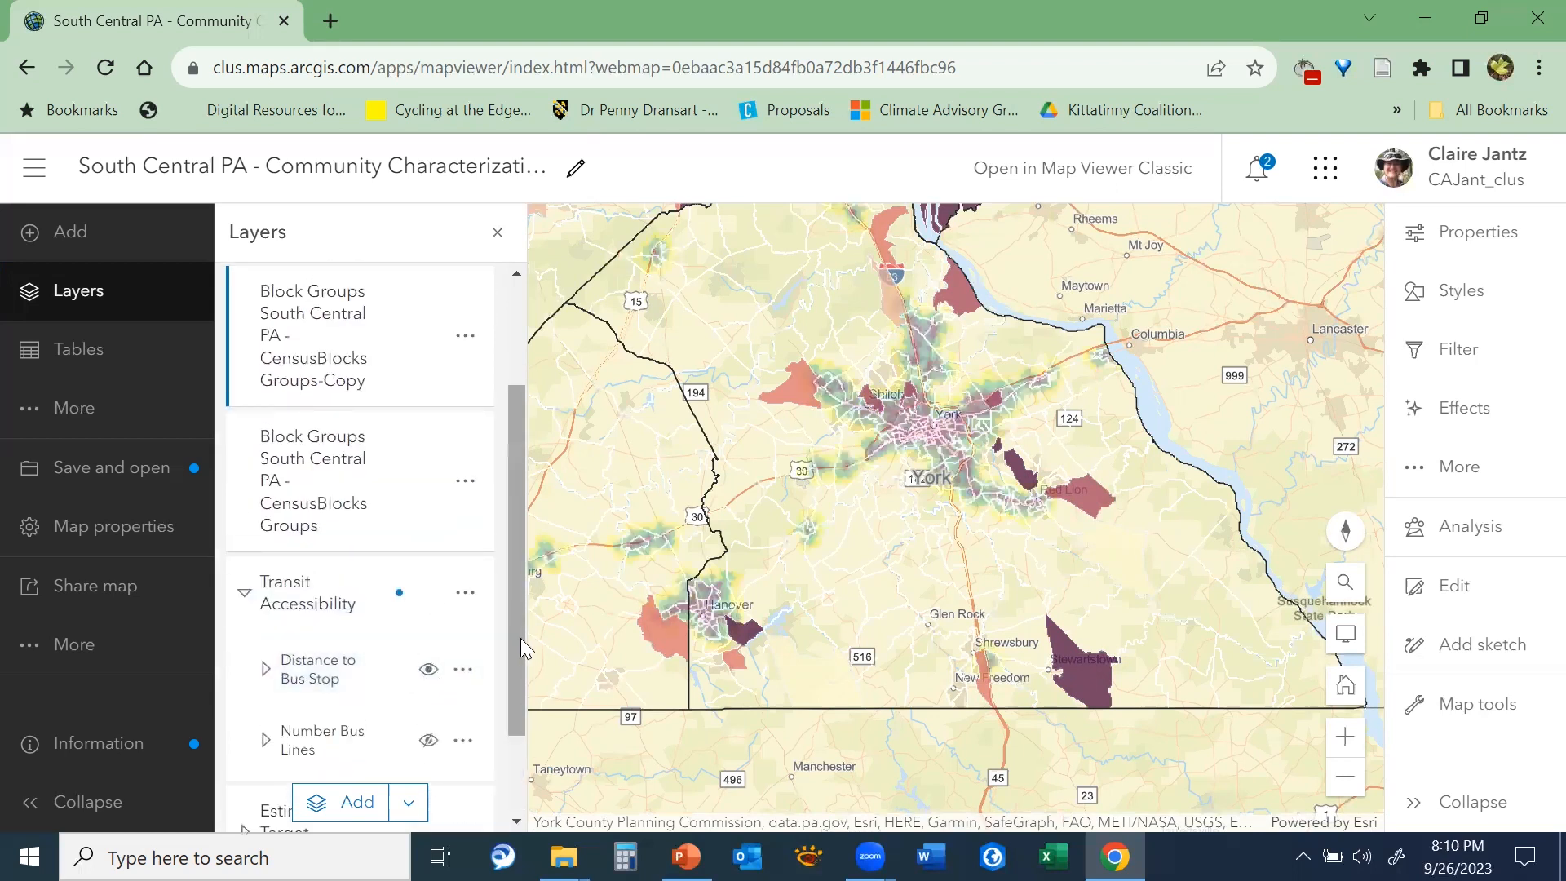
left_click(428, 669)
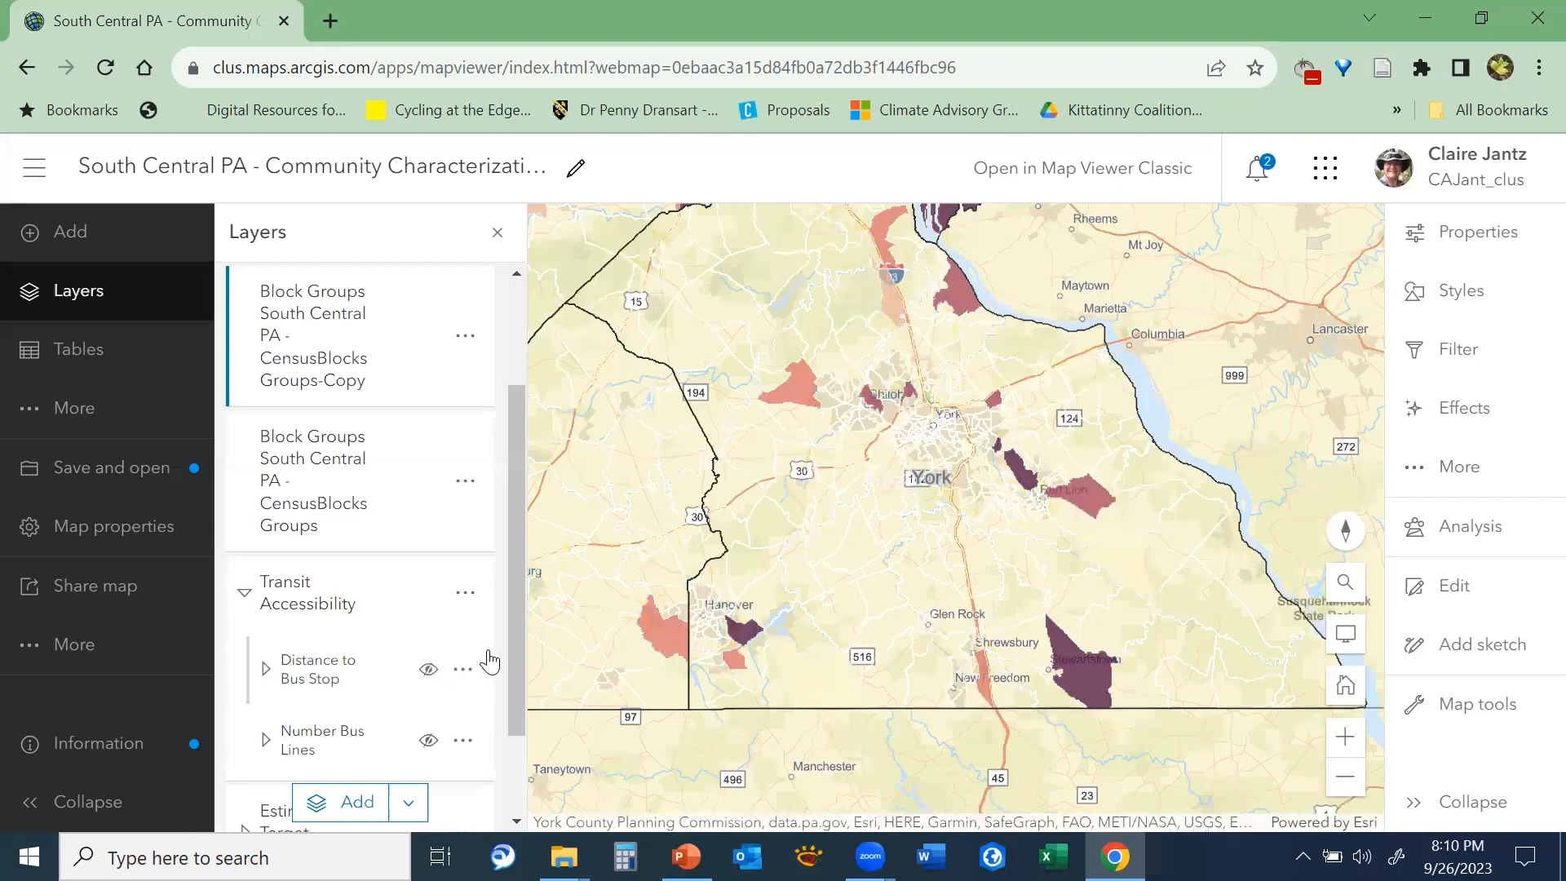
Expand the Estimated Target Population group and briefly preview its ALICE layer on the map
scroll(516, 657, "down", 2)
left_click(281, 711)
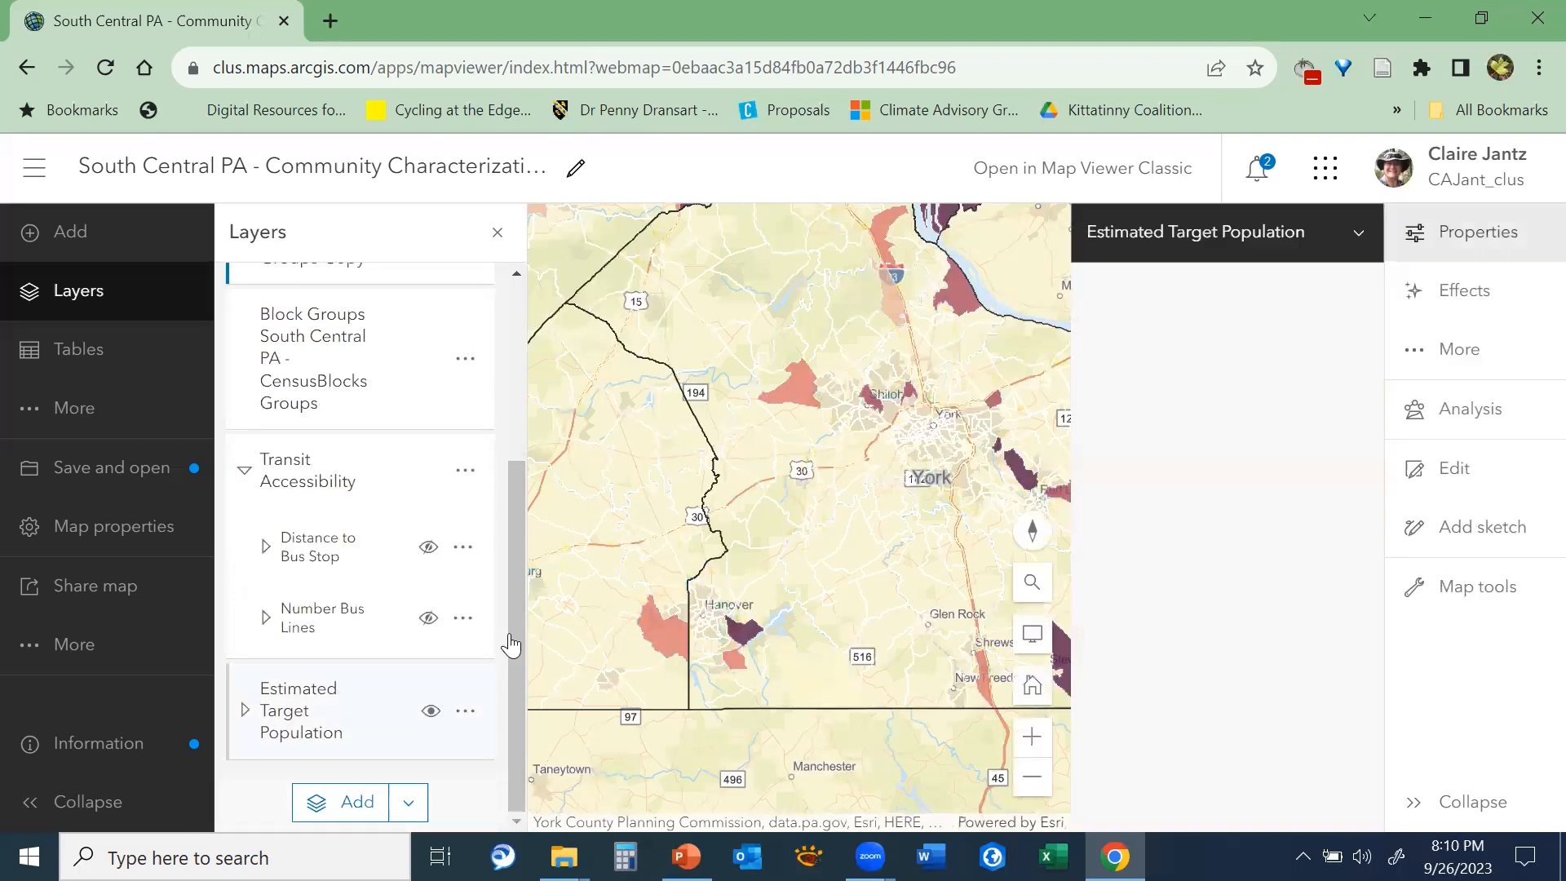
left_click(246, 711)
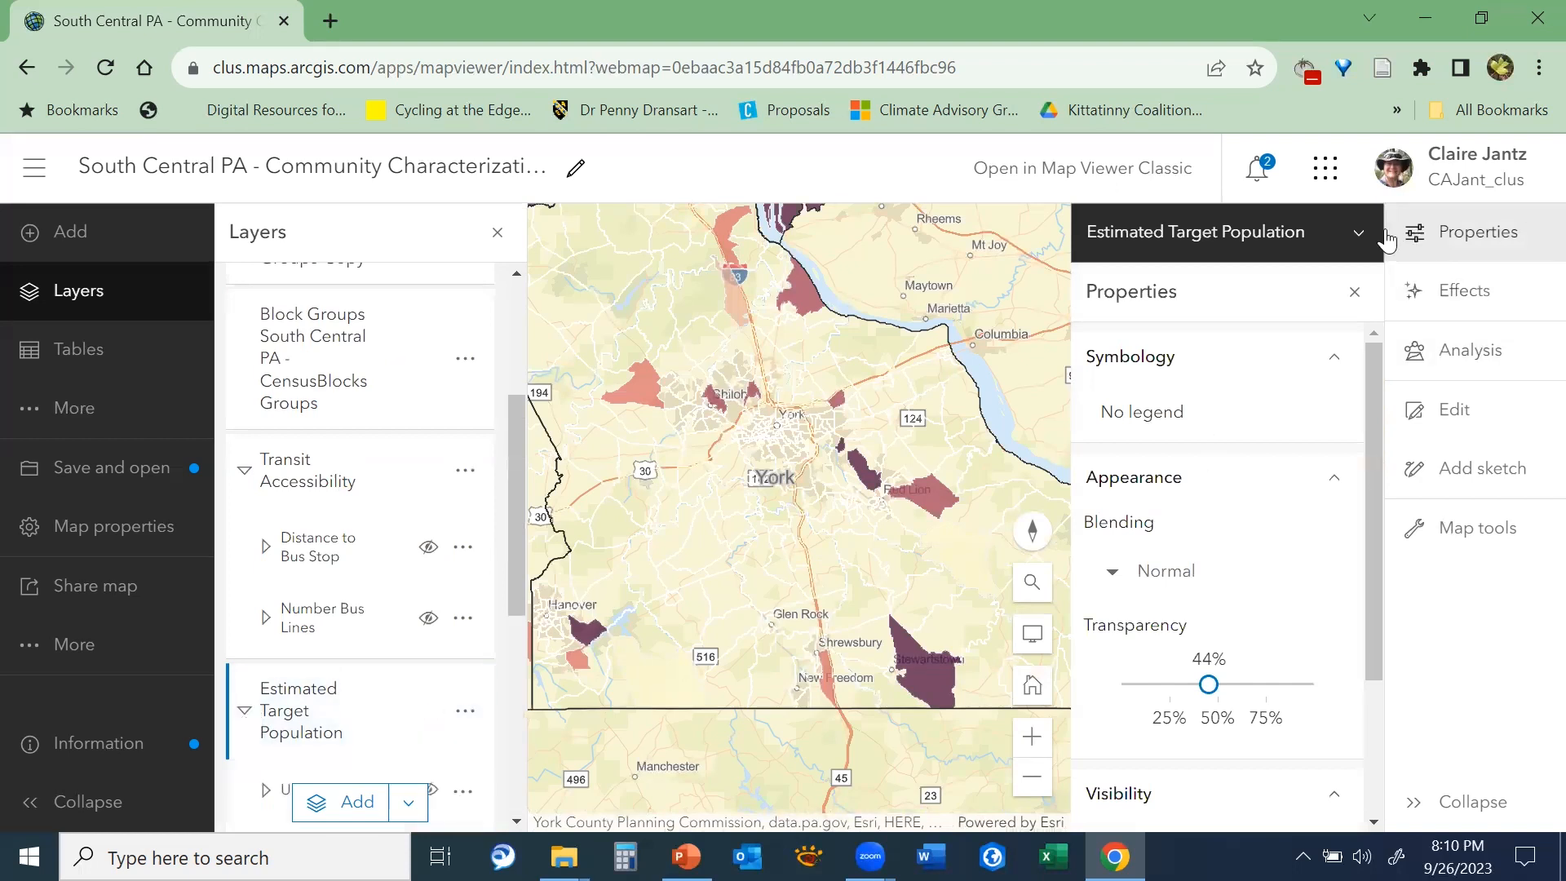
left_click(1355, 291)
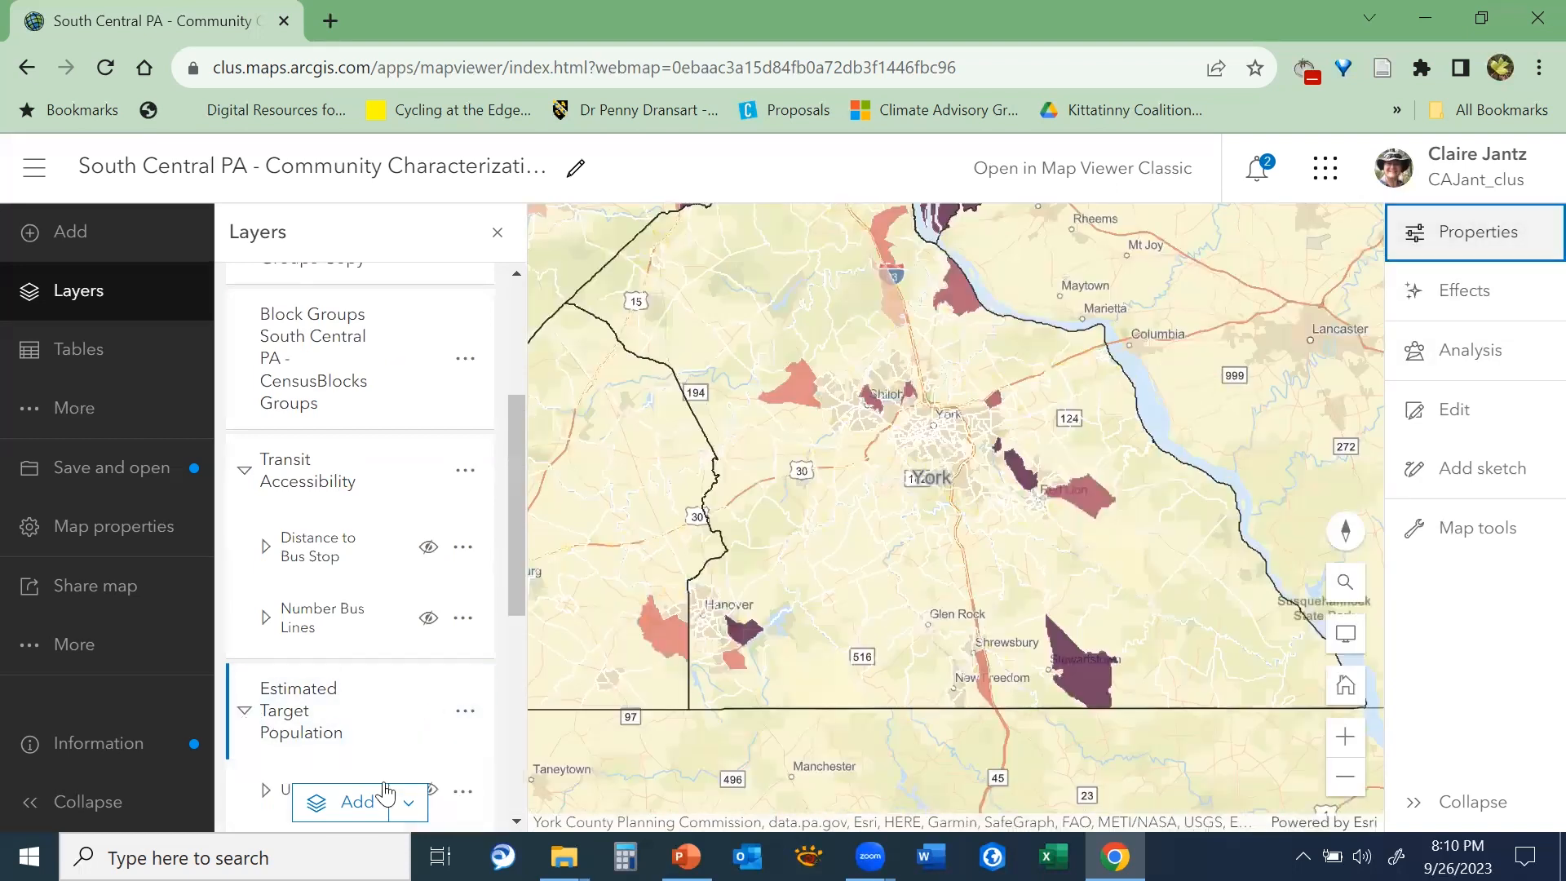
left_click_drag(519, 548, 509, 677)
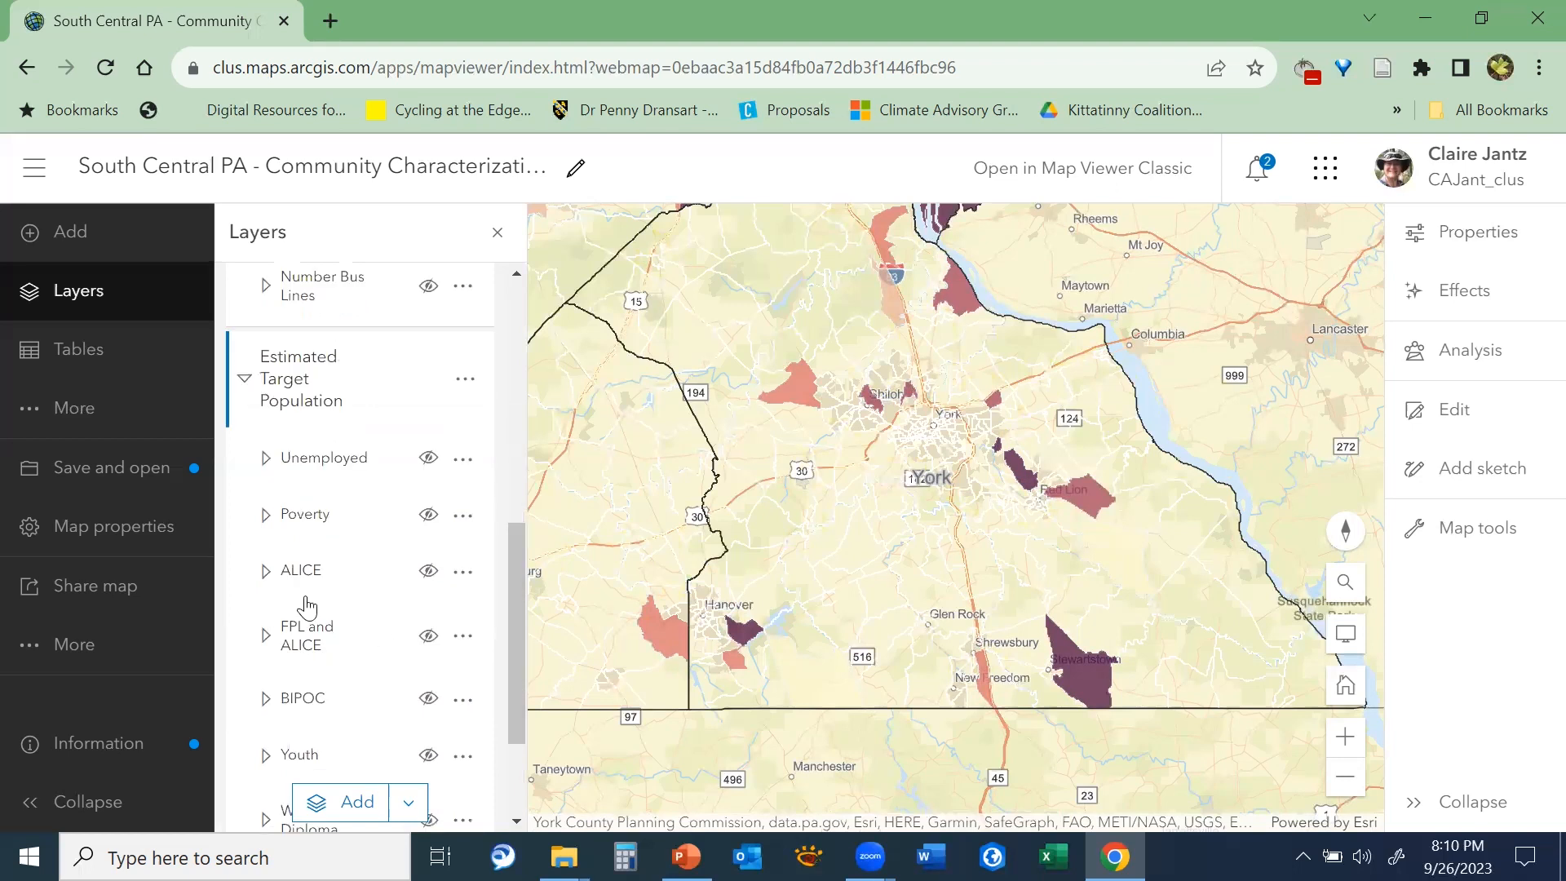
left_click(430, 571)
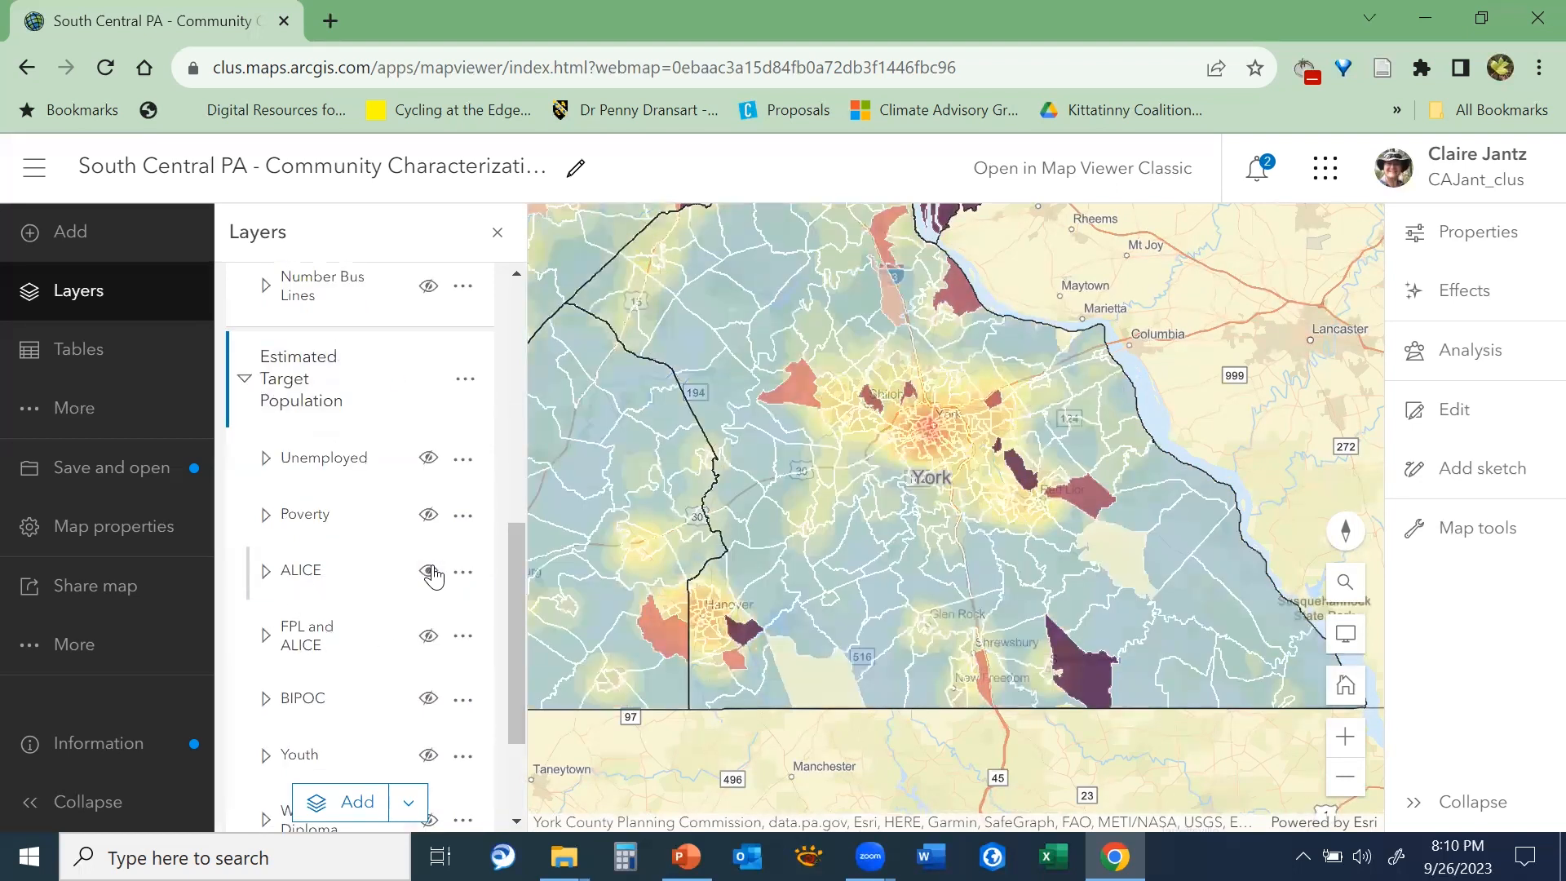
left_click(430, 571)
Open the attribute table of the CensusBlocksGroups-Copy layer, close the layer's properties, and enlarge the table
left_click_drag(522, 623, 494, 367)
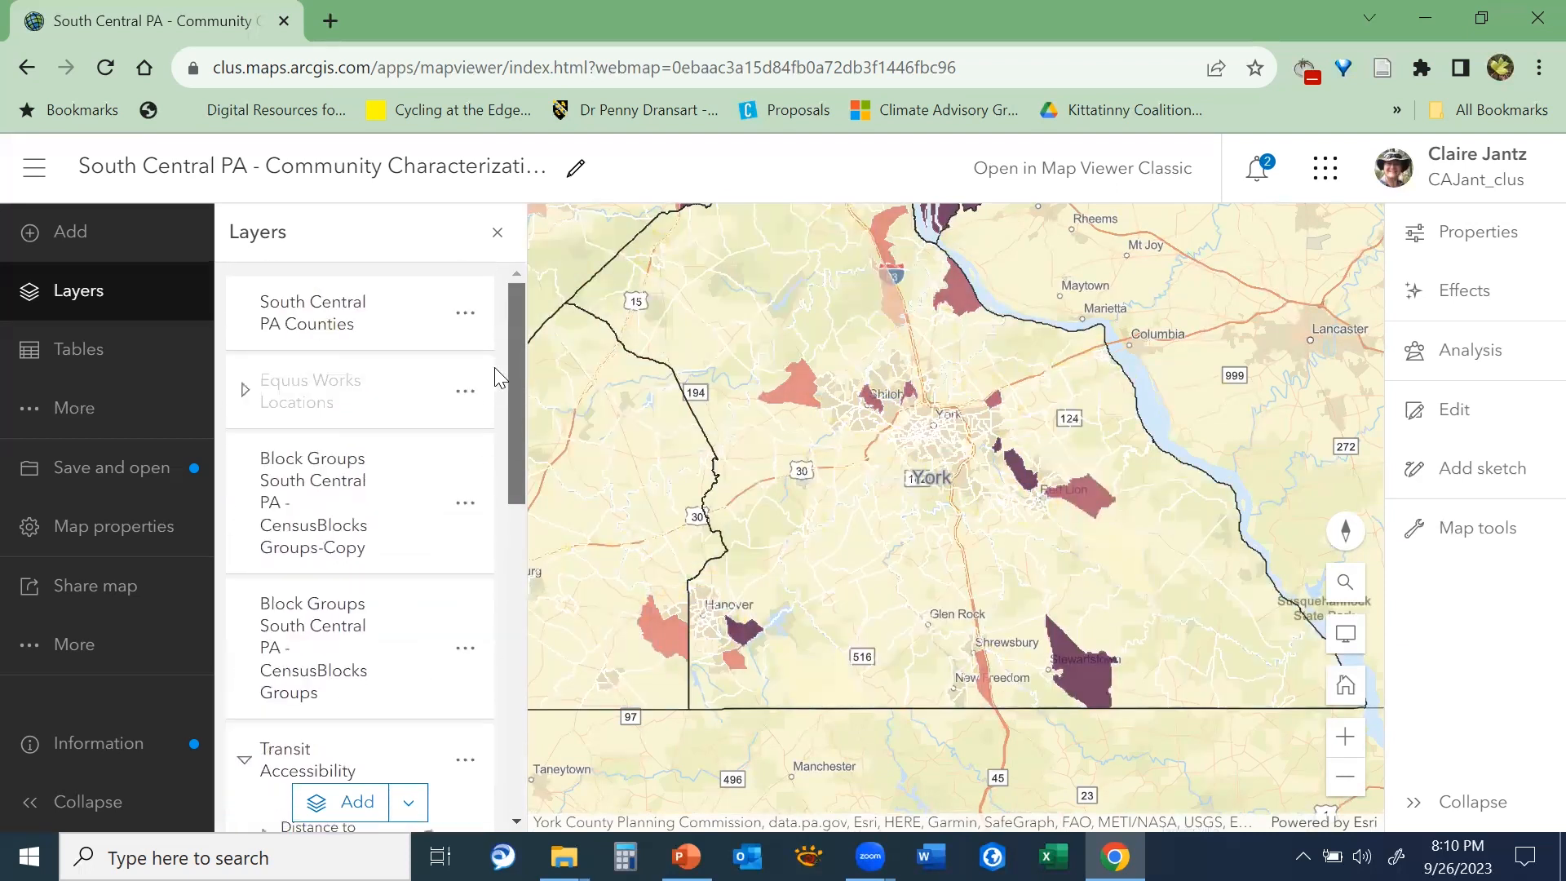
left_click(465, 502)
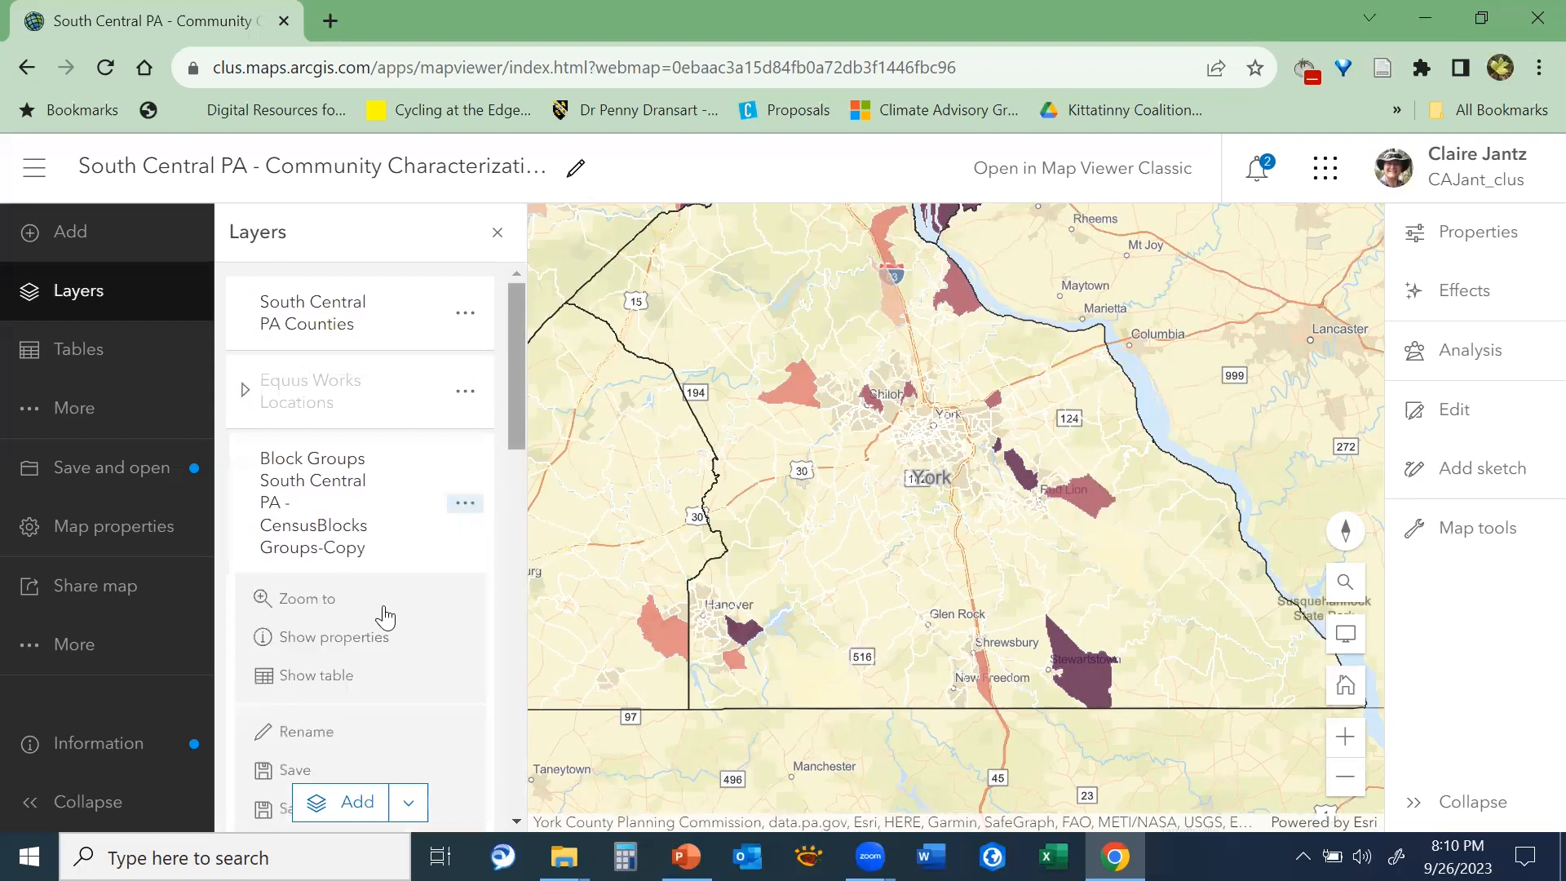
left_click(323, 678)
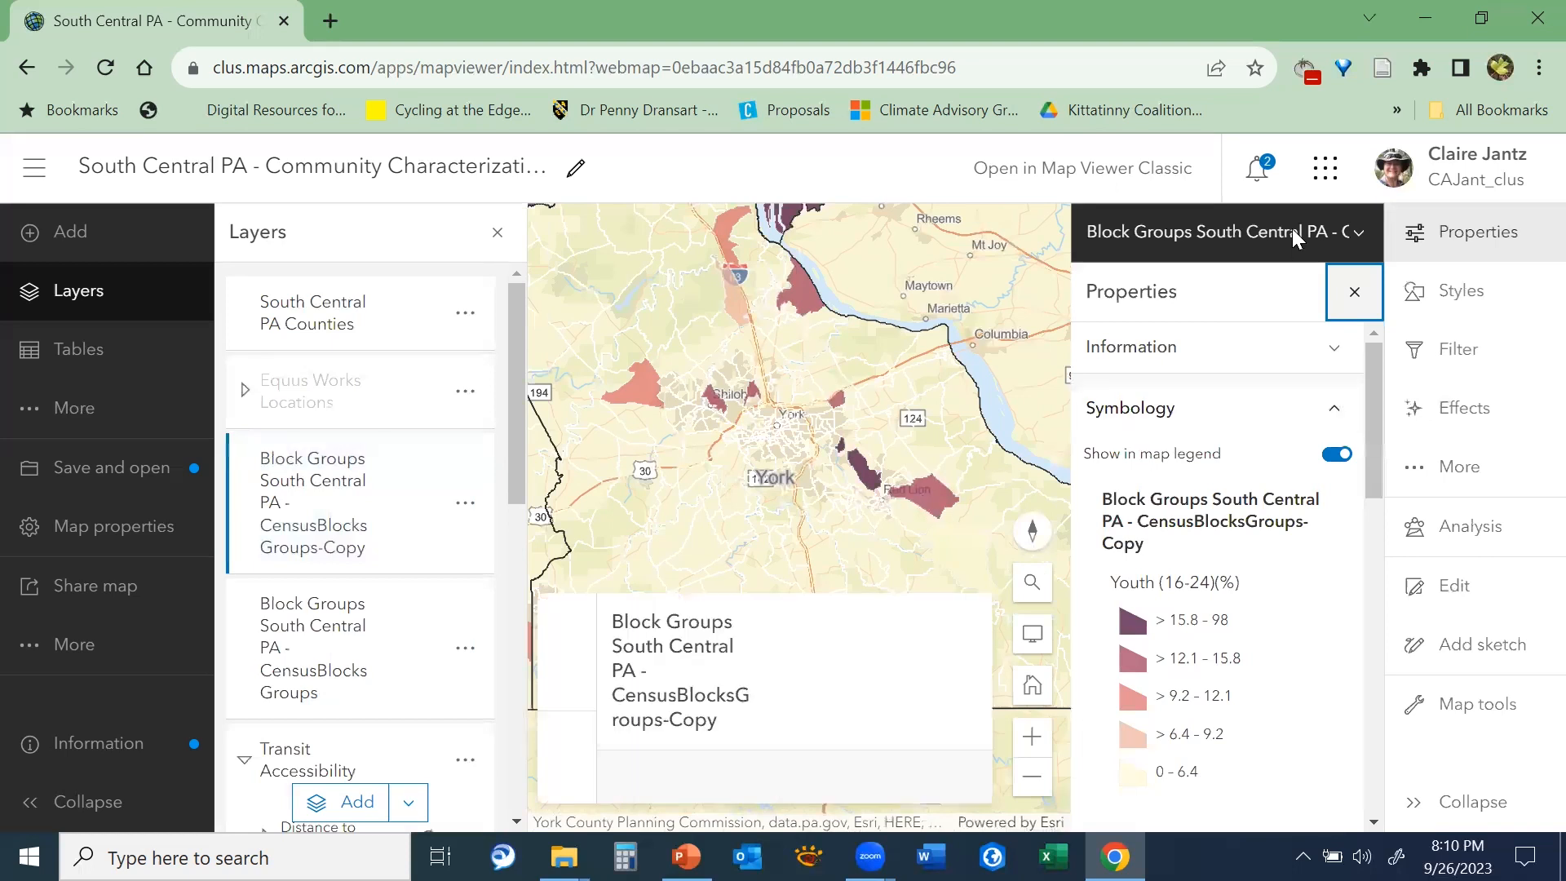
left_click(1354, 291)
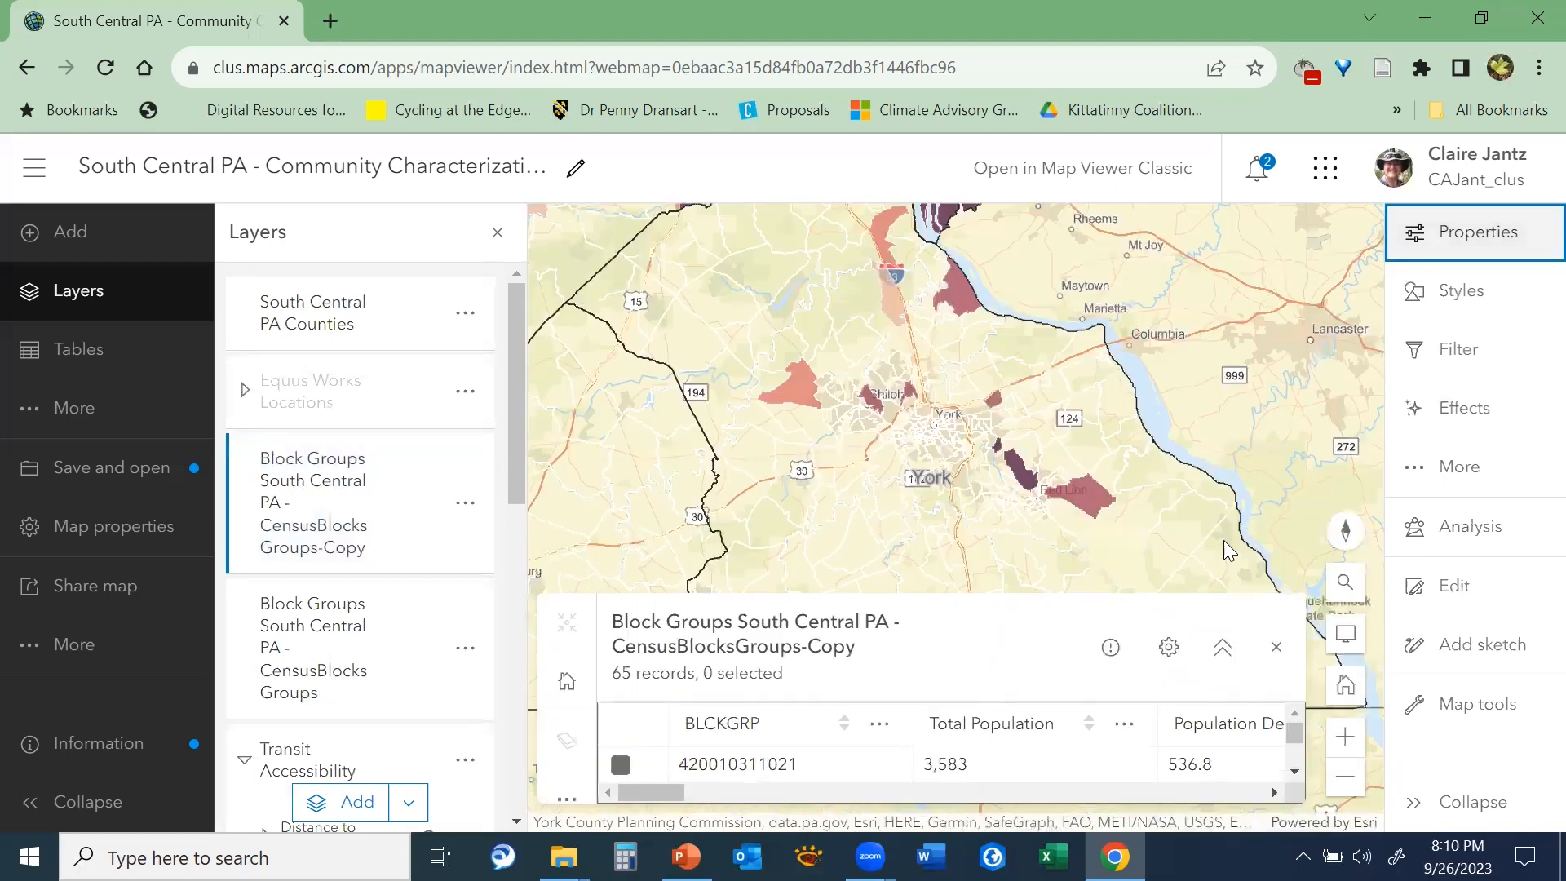
left_click(1224, 651)
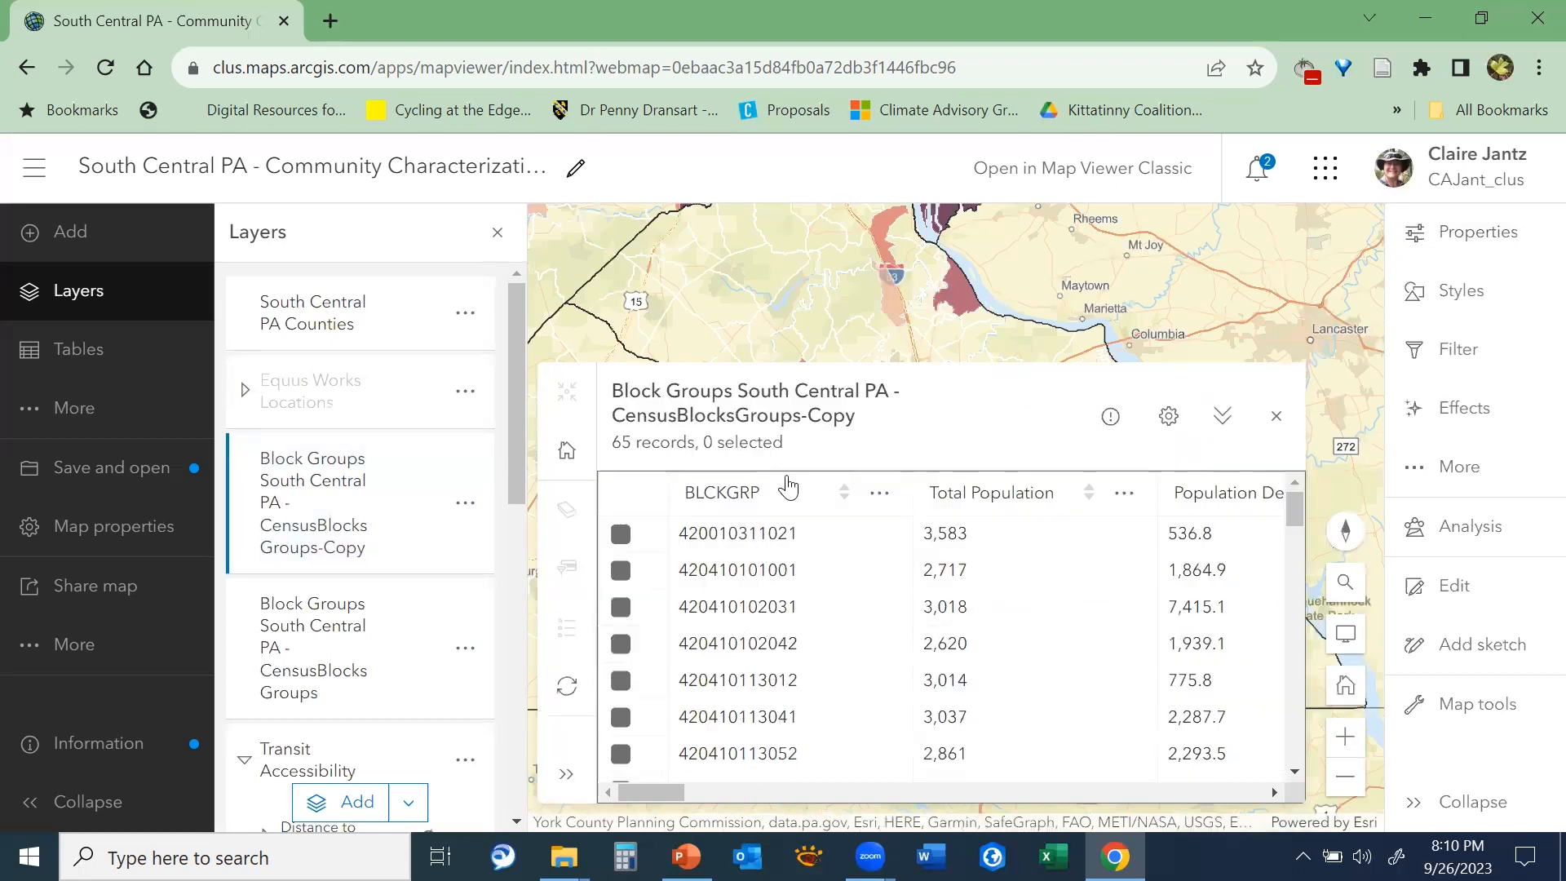
Sort the block groups attribute table by BIPOC (%) in ascending order
left_click_drag(1297, 509, 1306, 473)
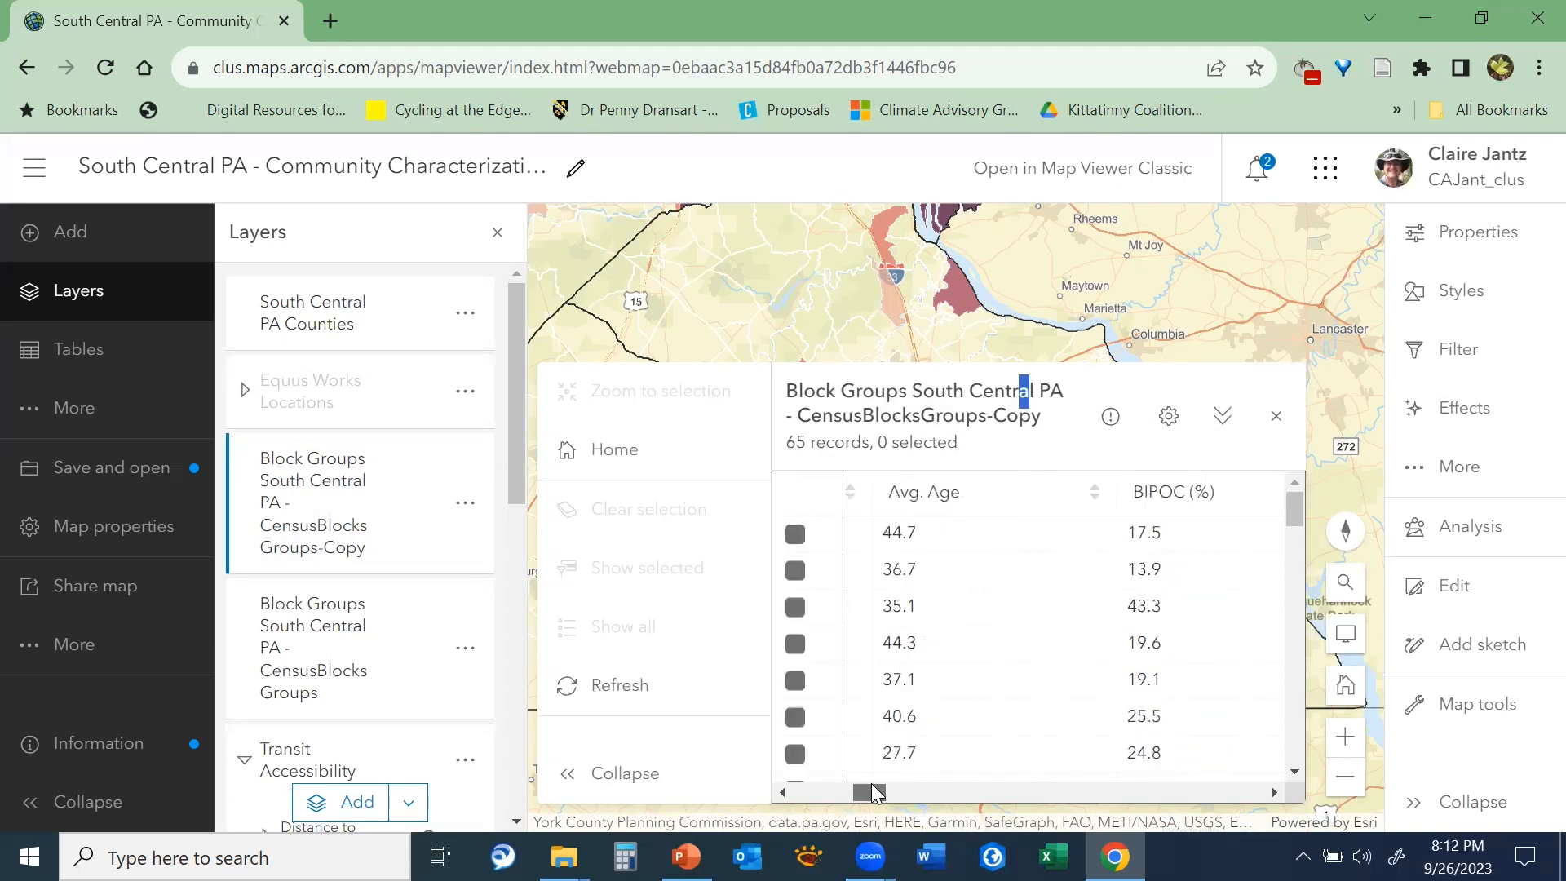
scroll(1147, 612, "right", 3)
left_click_drag(1126, 506, 1112, 500)
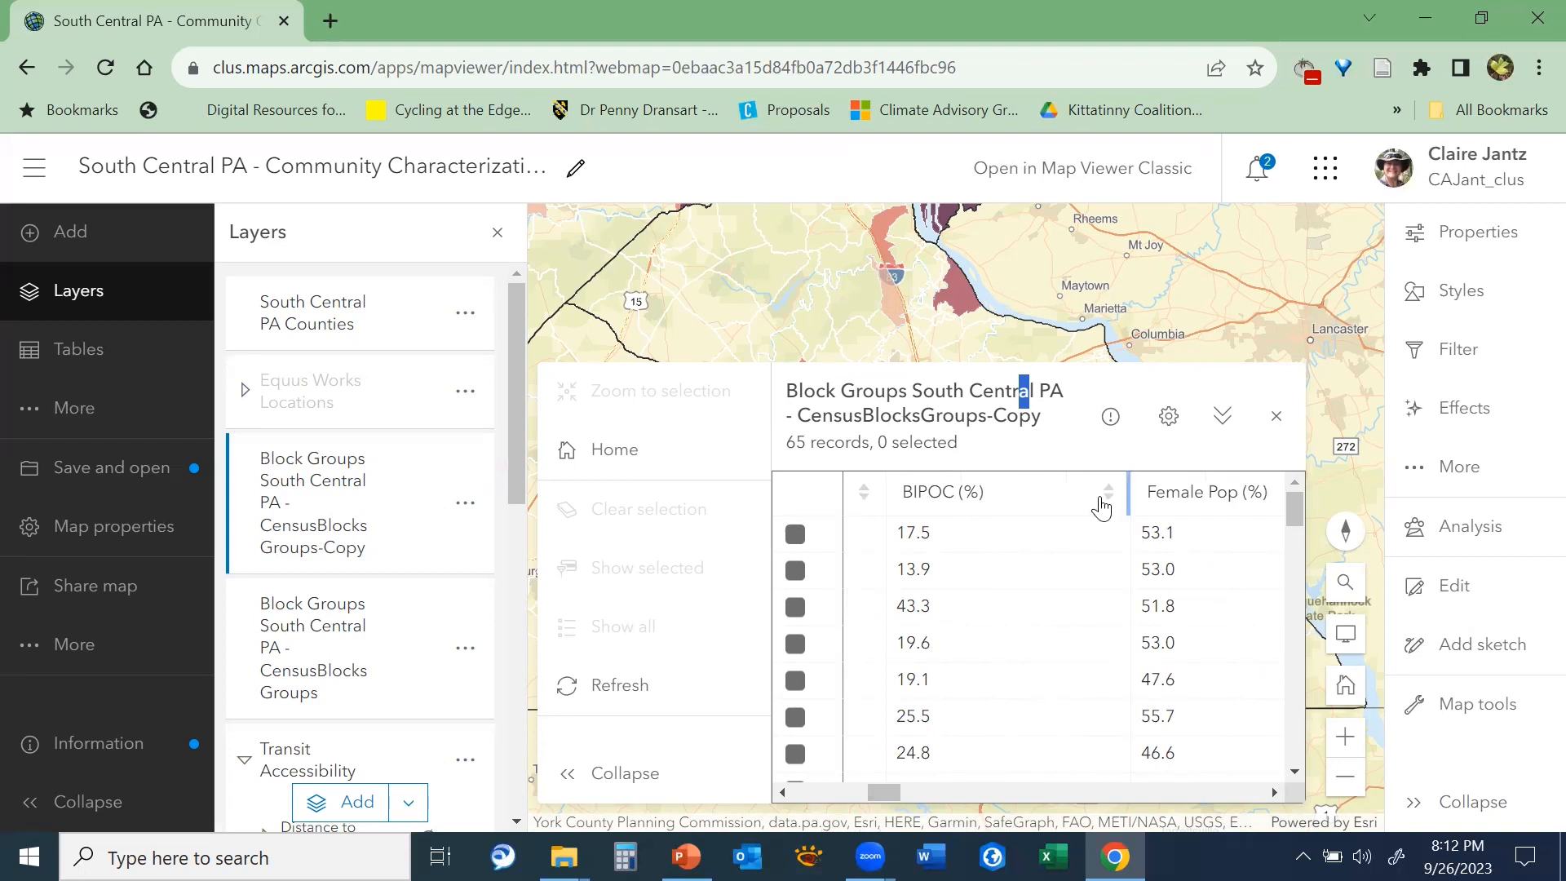
left_click(1102, 508)
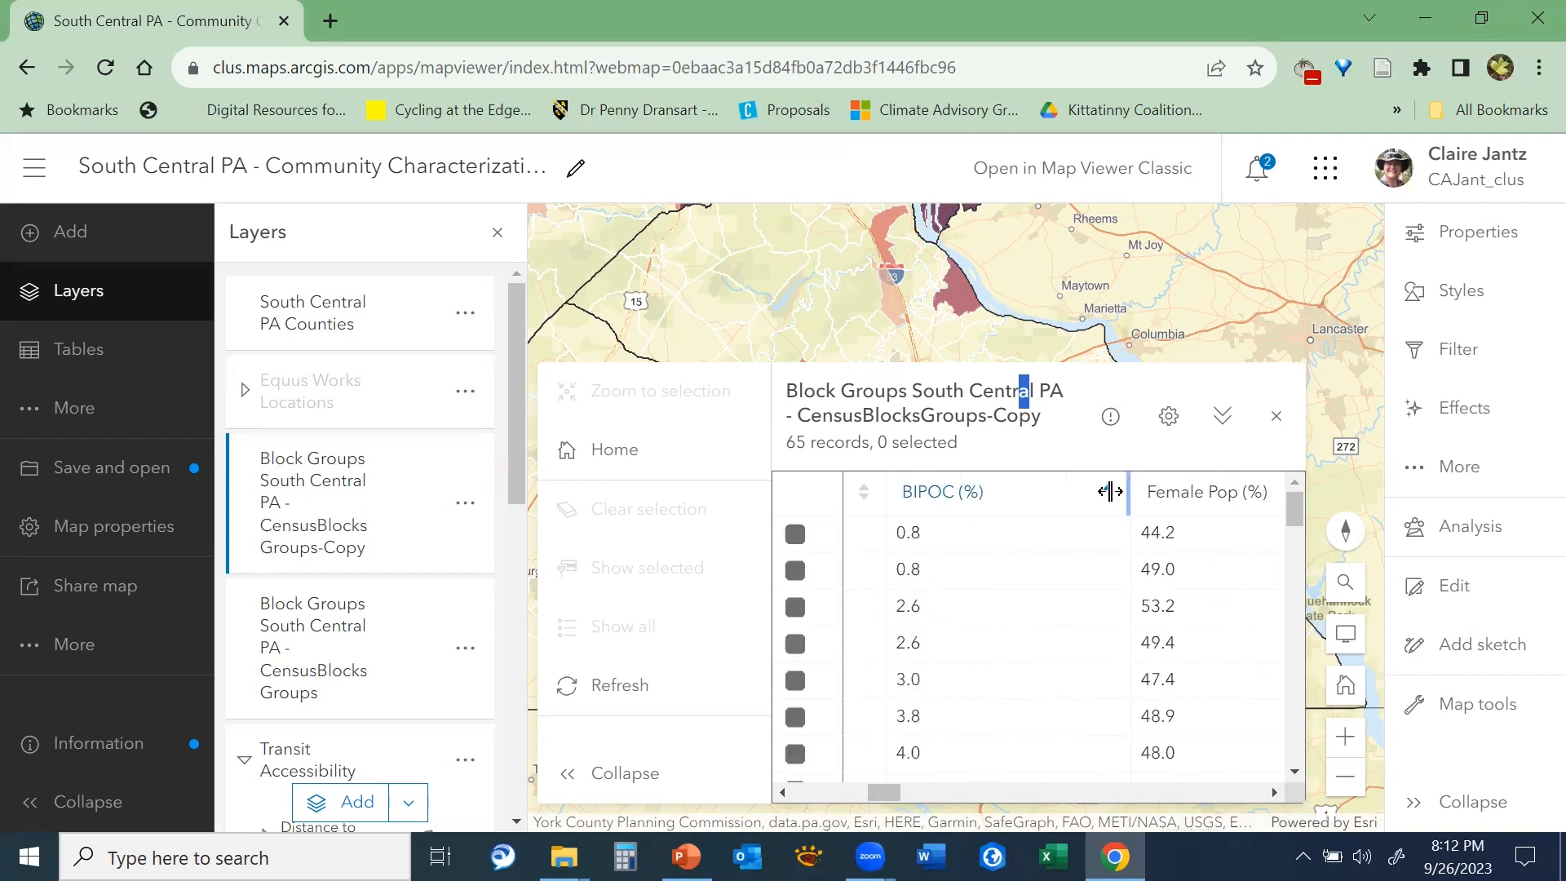
Sort the block groups table by Female Pop (%) in ascending order and select its first five records
left_click_drag(874, 789, 899, 795)
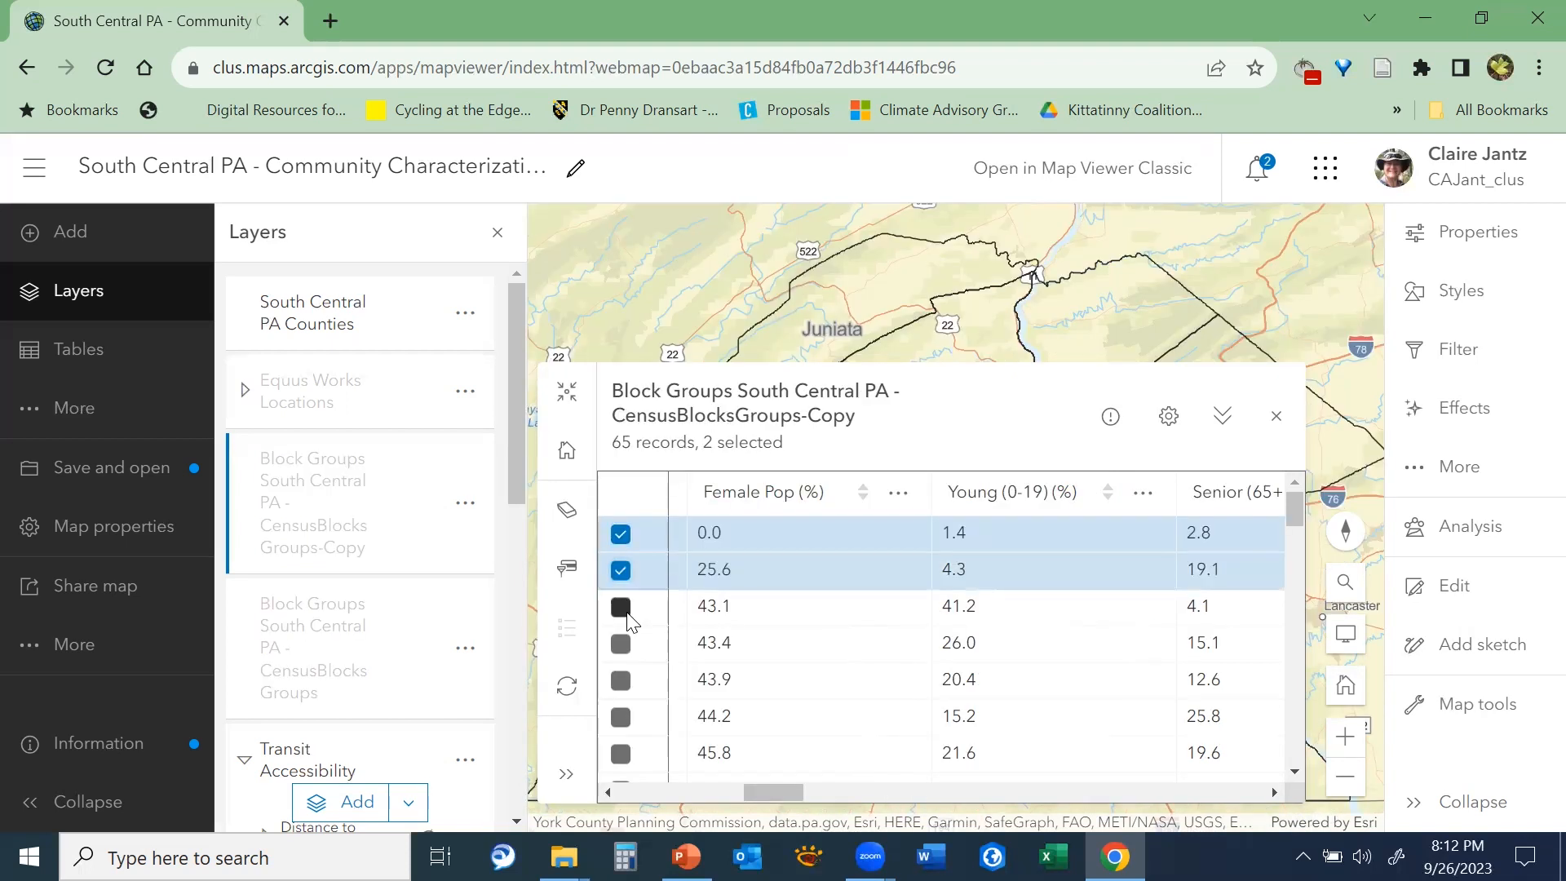
left_click(623, 611)
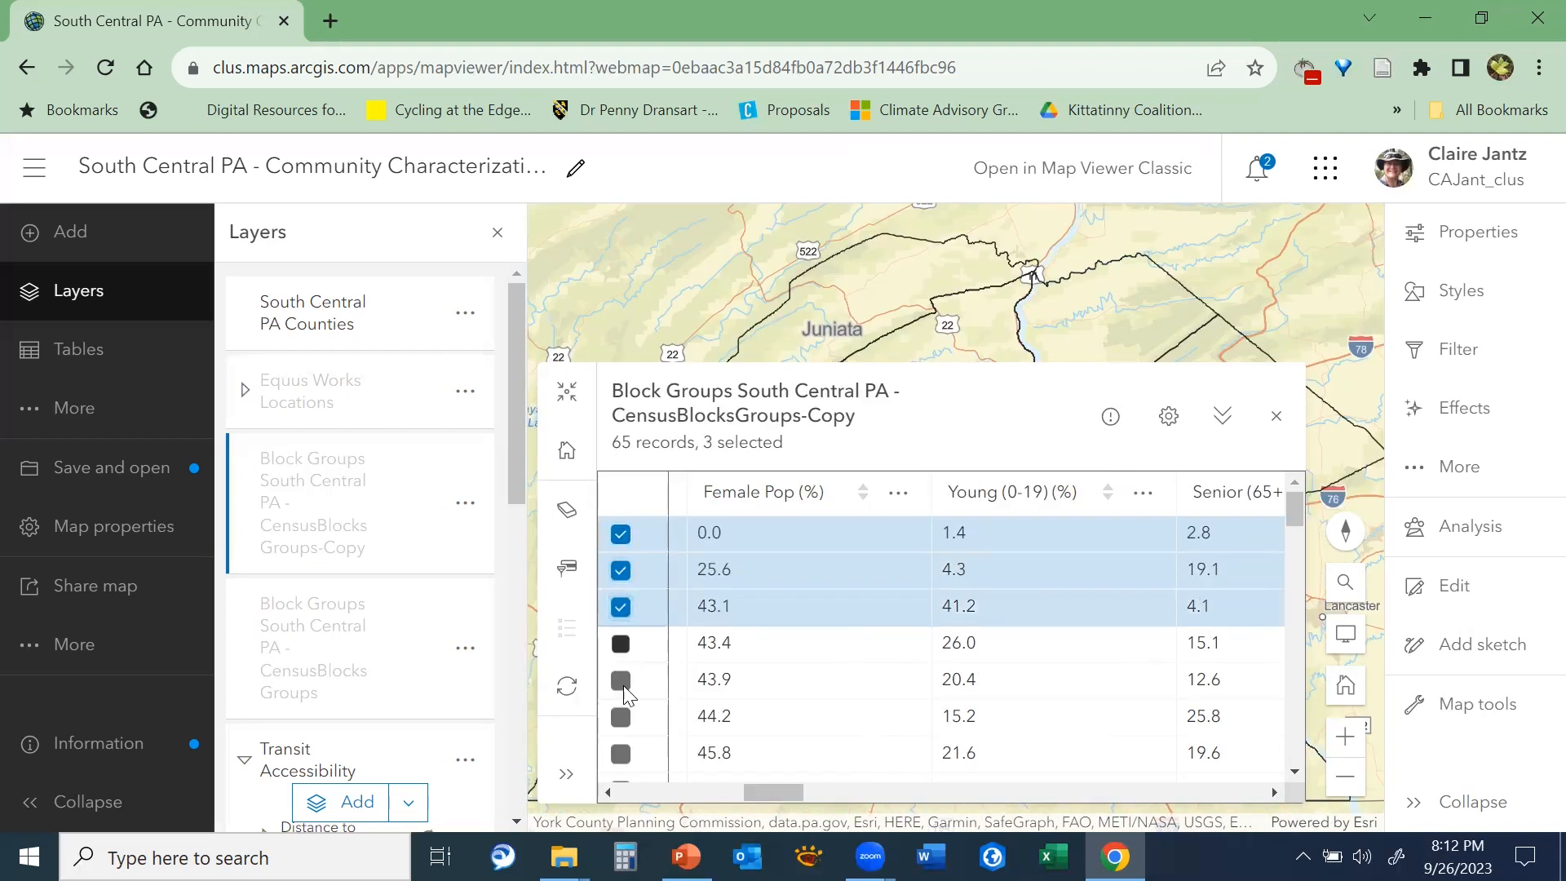
left_click(621, 646)
left_click(621, 684)
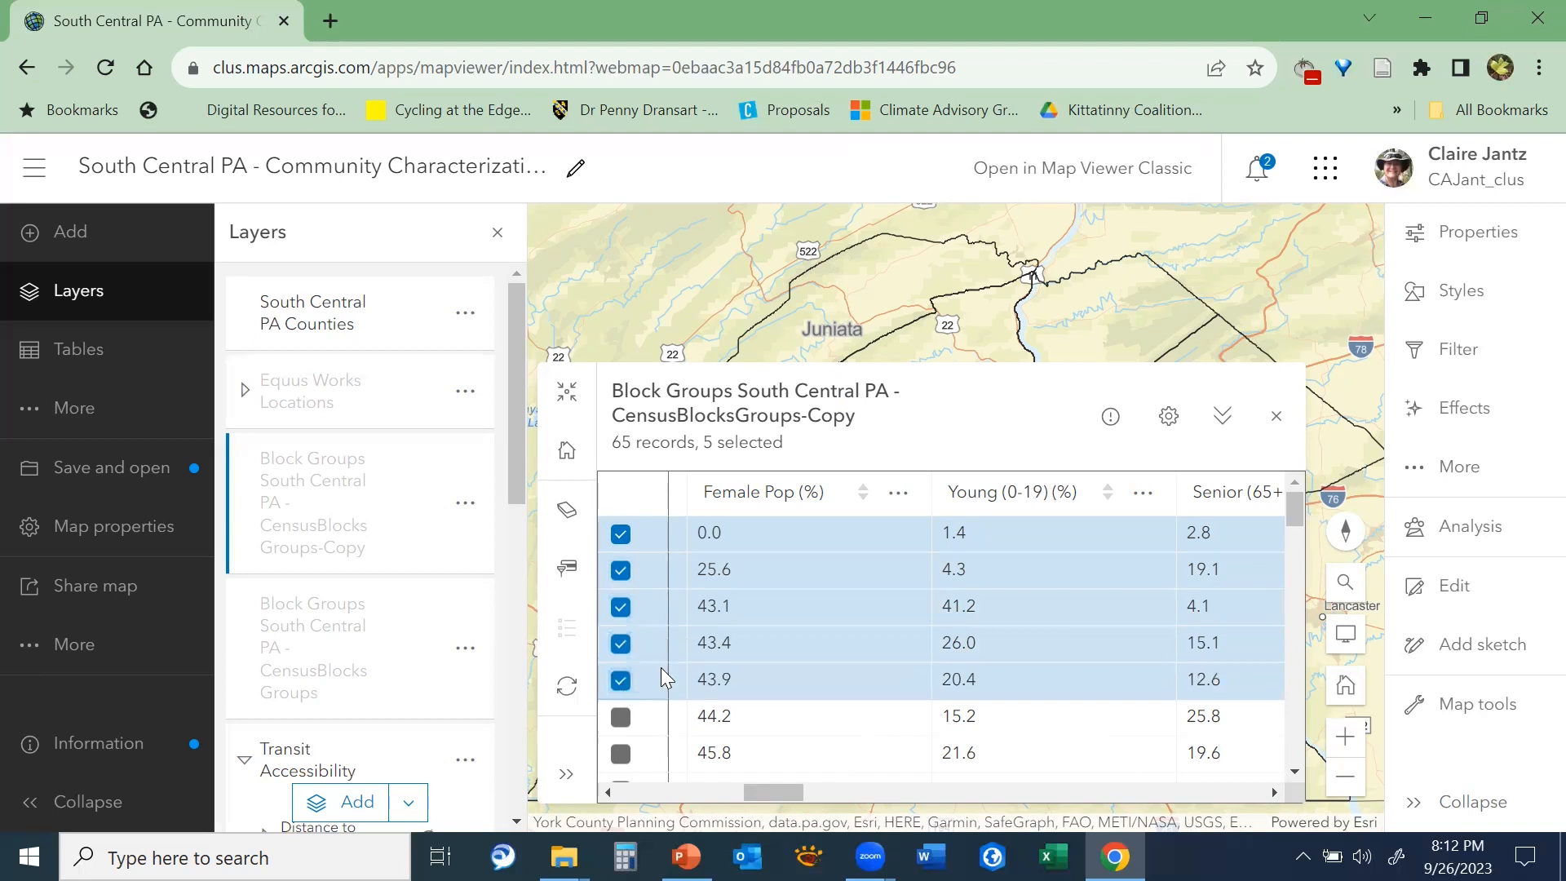
Shrink the attribute table to view the selected block groups on the Cumberland County map, and close the table
left_click(1220, 416)
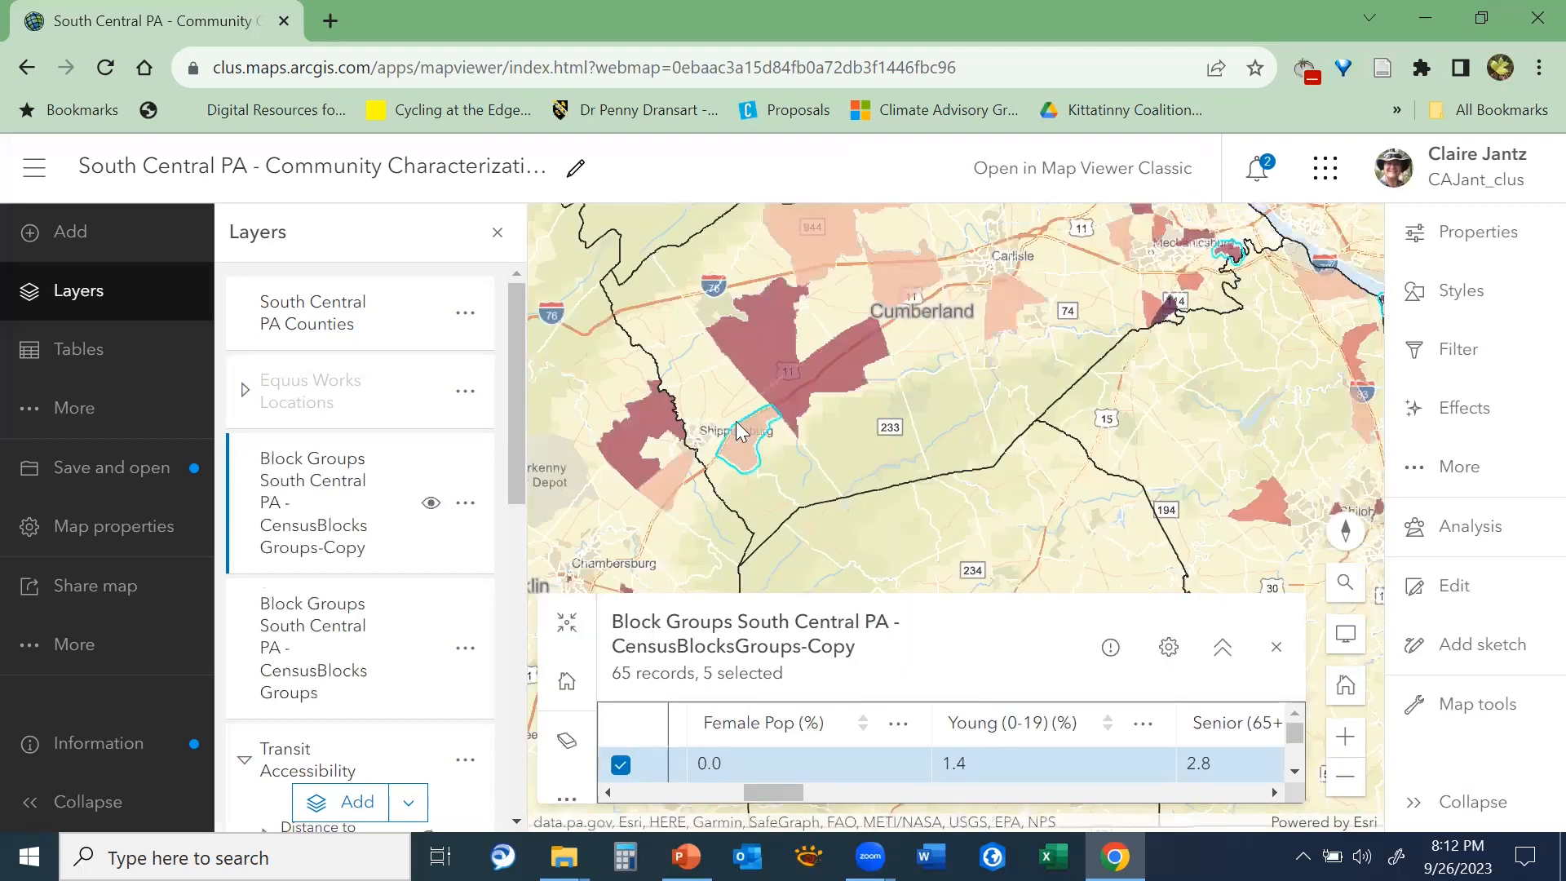
left_click_drag(1279, 333, 1065, 517)
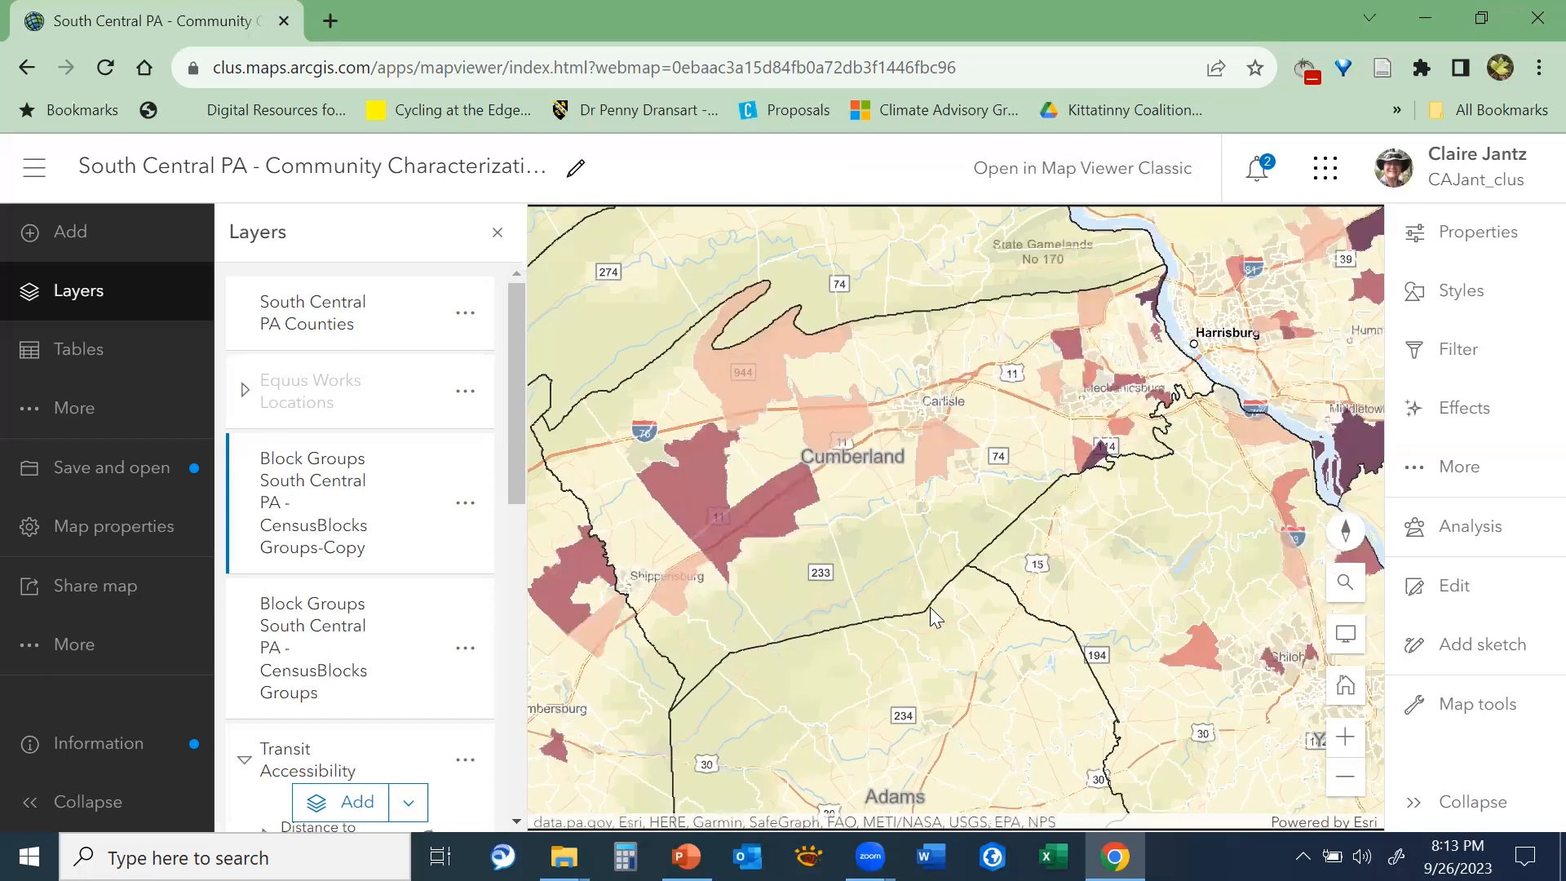
Briefly show the map's save and open options without saving
left_click(152, 473)
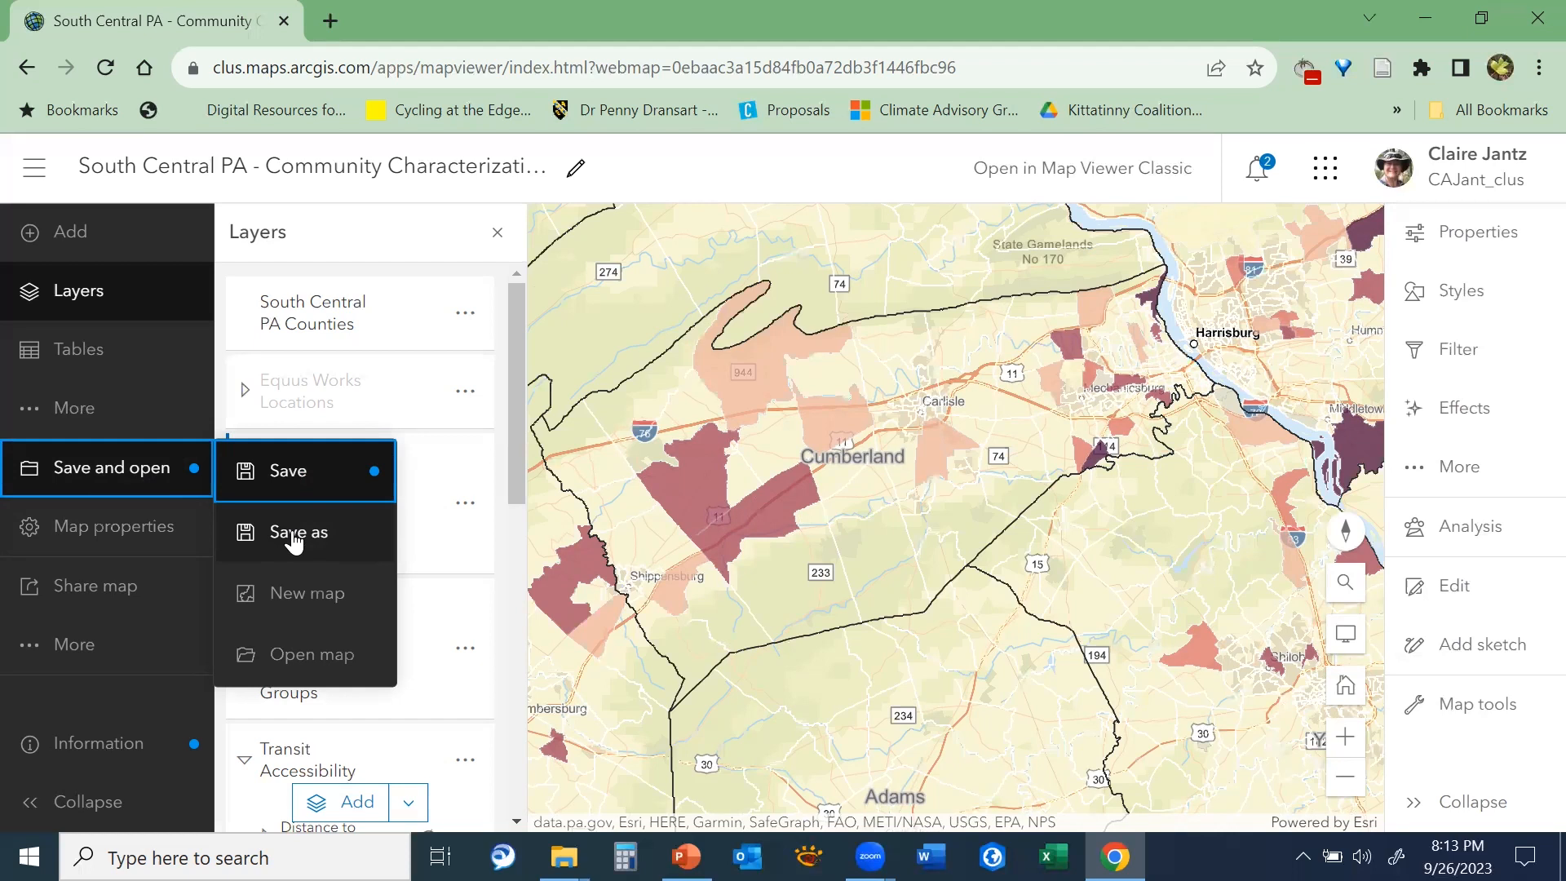
left_click(112, 477)
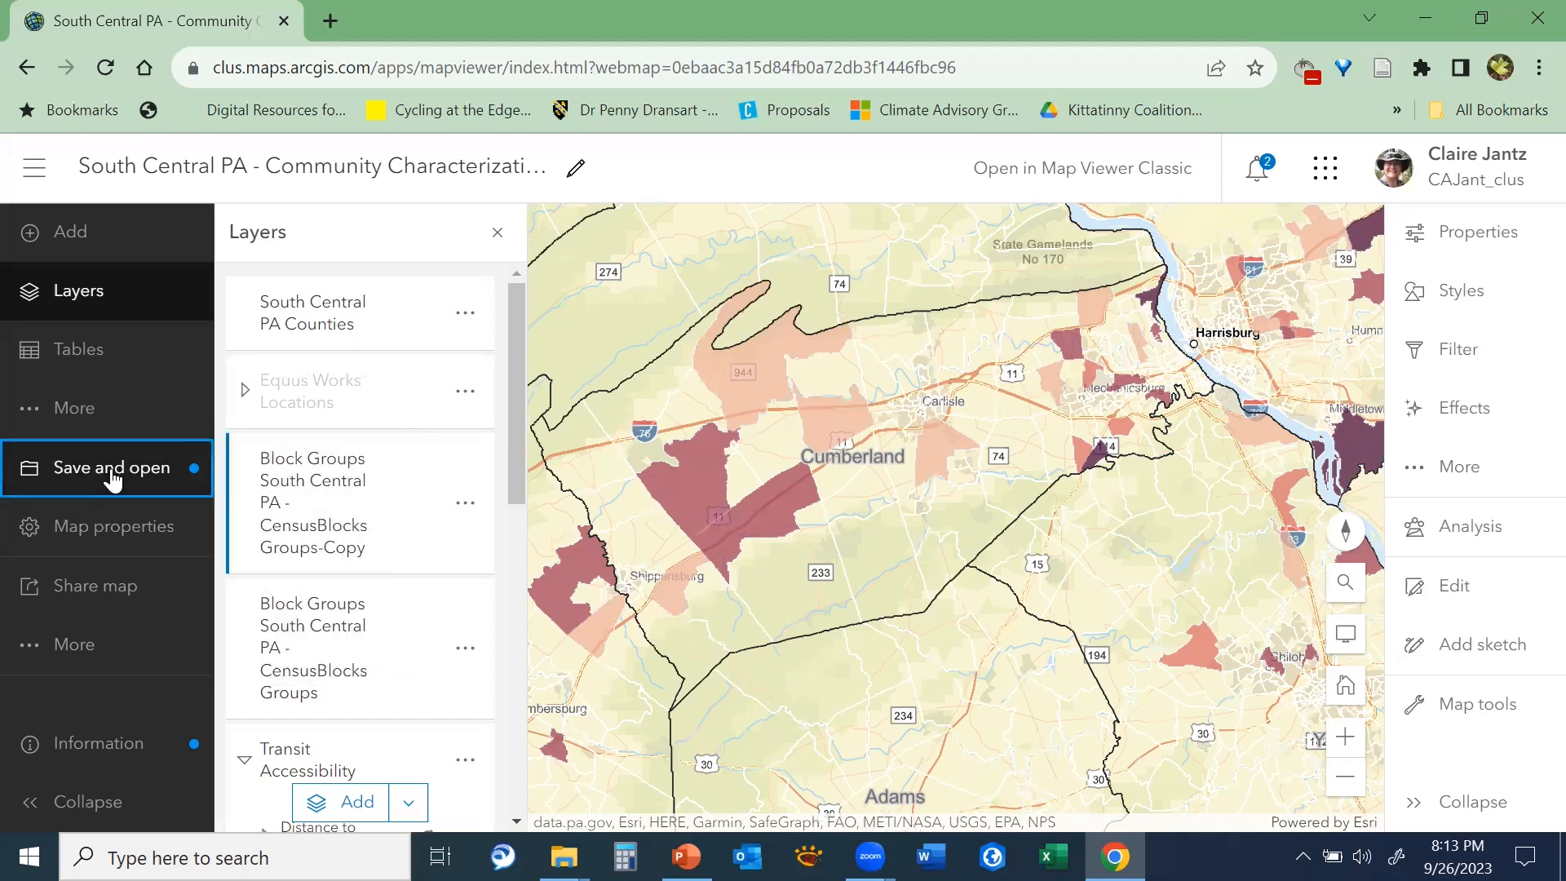